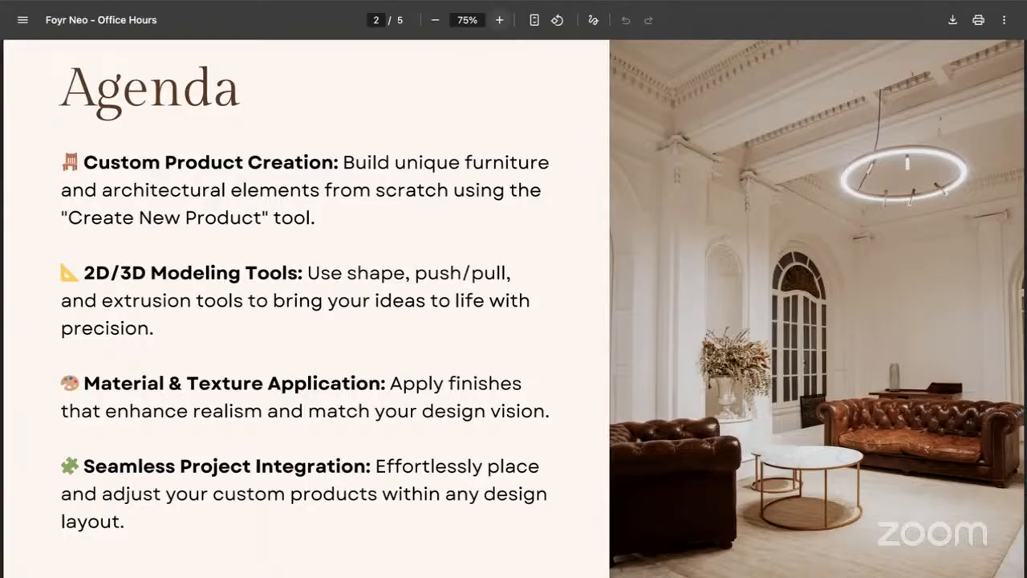
Switch from the Agenda PDF tab to the Foyr Neo Japandi Kitchen design.
{"action": "mouse_move", "coordinate": [498, 1]}
{"action": "key", "text": "ctrl+Tab"}
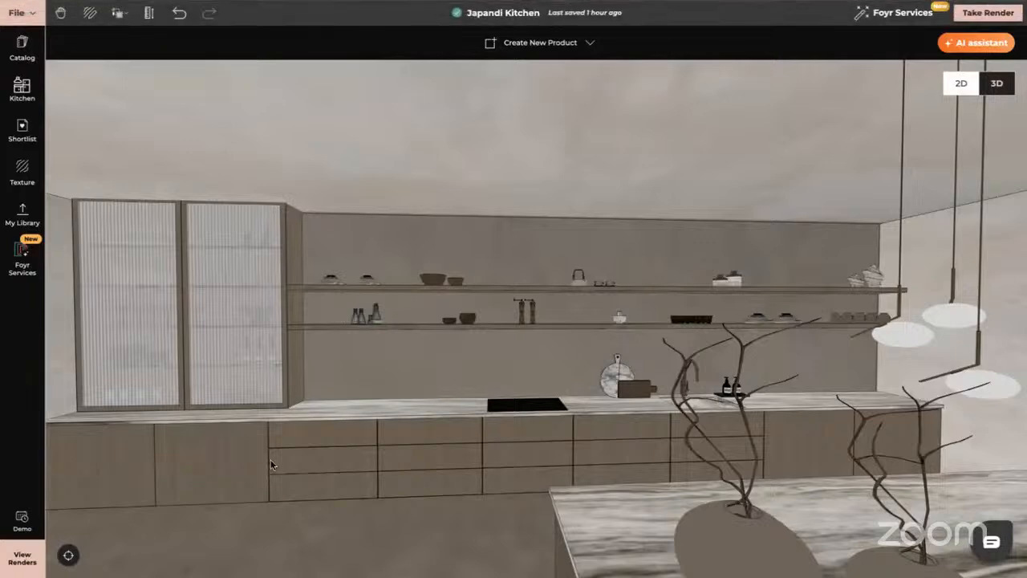
Orbit the kitchen, then reset the camera to face the empty room's back wall.
{"action": "left_click_drag", "start_coordinate": [270, 459], "coordinate": [387, 398]}
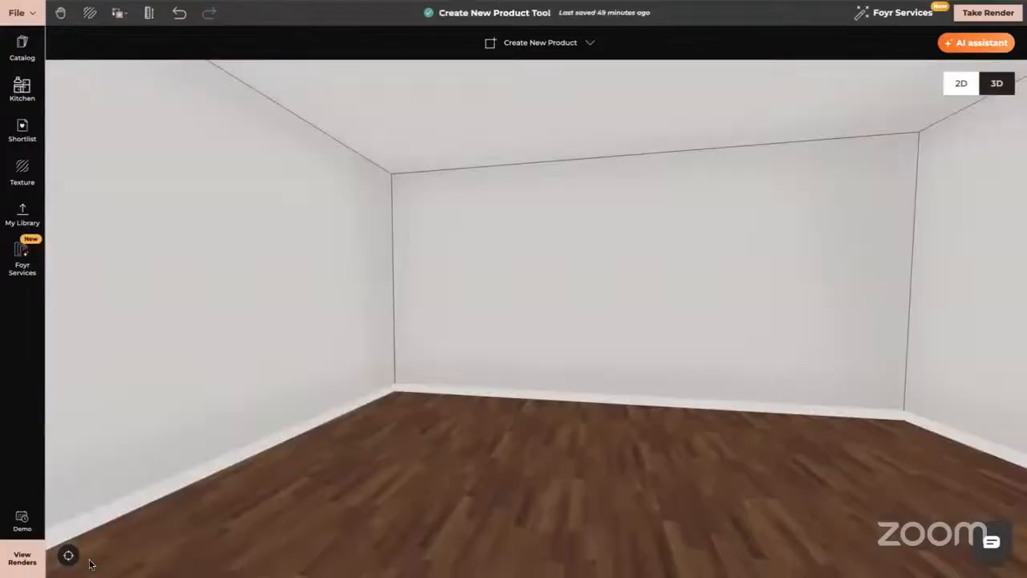
{"action": "left_click", "coordinate": [69, 556]}
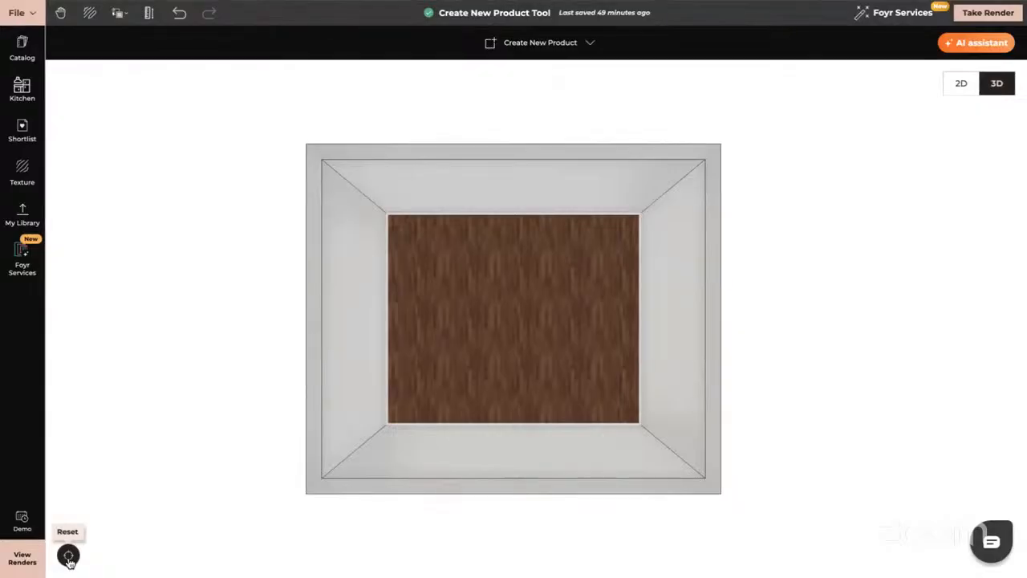
{"action": "left_click", "coordinate": [551, 205]}
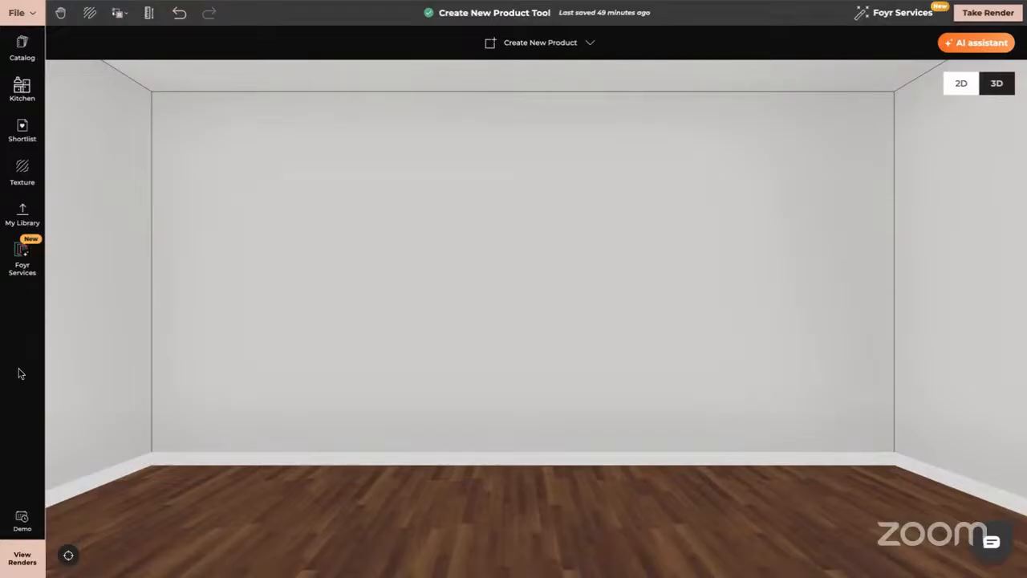
Choose Create yourself from the Create New Product options.
{"action": "left_click", "coordinate": [539, 44]}
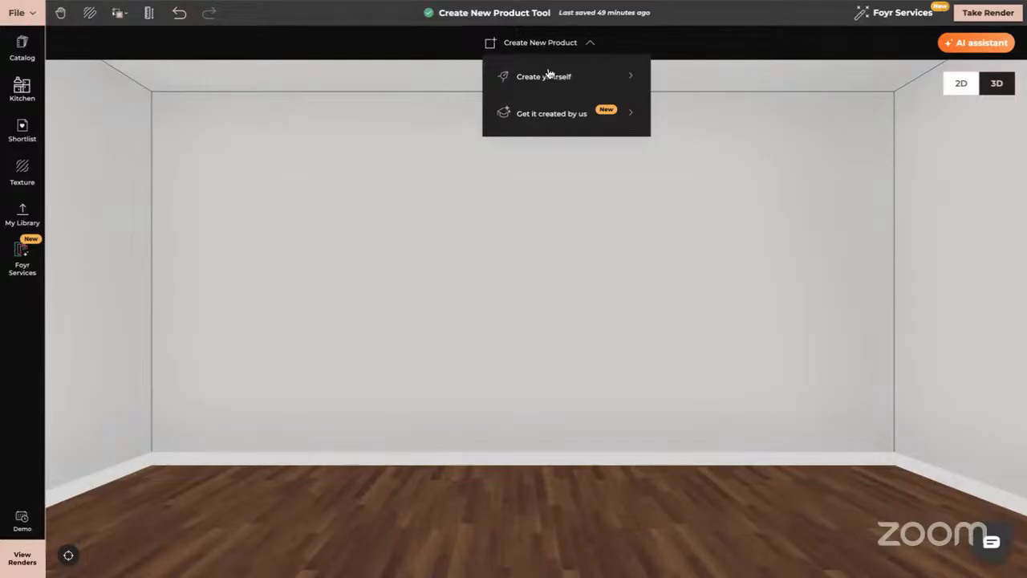
{"action": "left_click", "coordinate": [546, 76]}
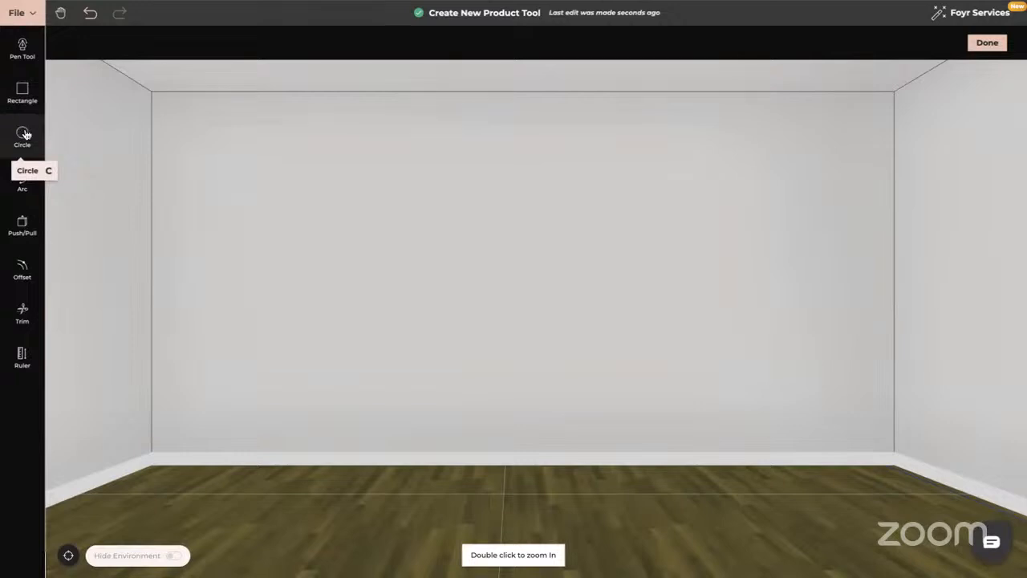
Draw a circle on the wall by placing its centre and radius.
{"action": "left_click", "coordinate": [24, 135]}
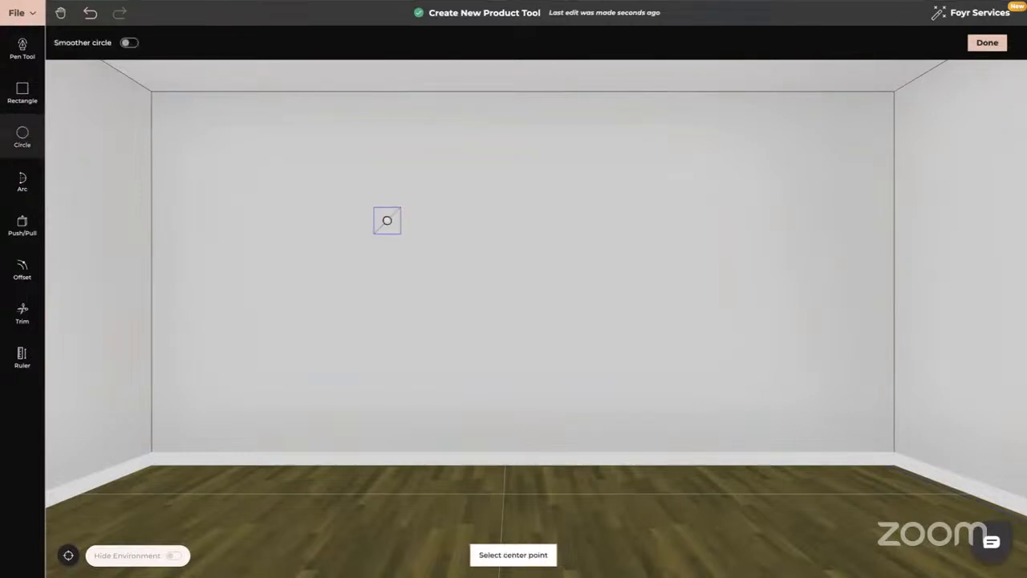
{"action": "left_click", "coordinate": [495, 288]}
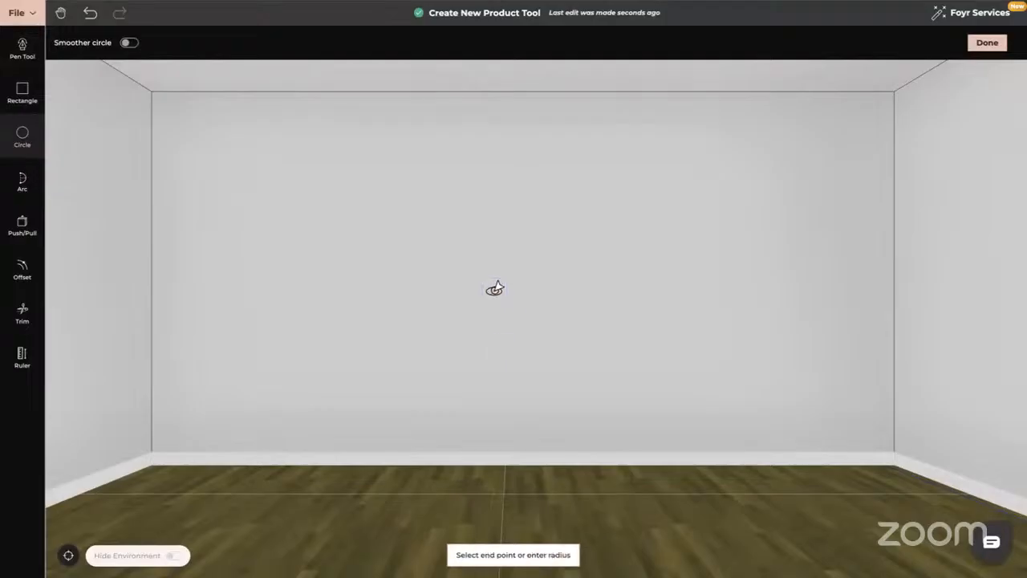
{"action": "left_click", "coordinate": [489, 226]}
Extrude the circle 0.021 m with Push/Pull and finish the product with Done.
{"action": "middle_click_drag", "start_coordinate": [641, 320], "coordinate": [566, 322]}
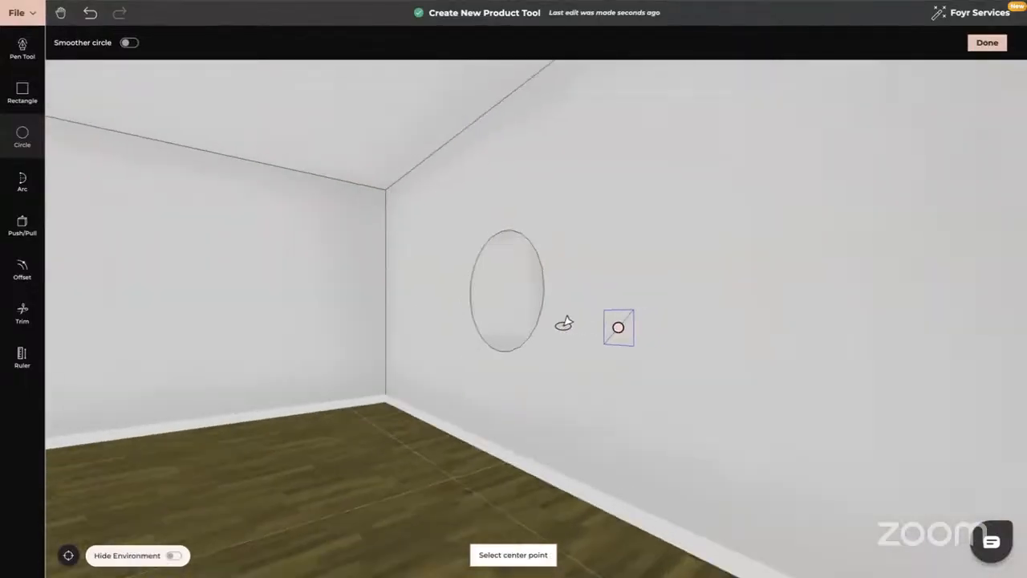
{"action": "left_click", "coordinate": [24, 228]}
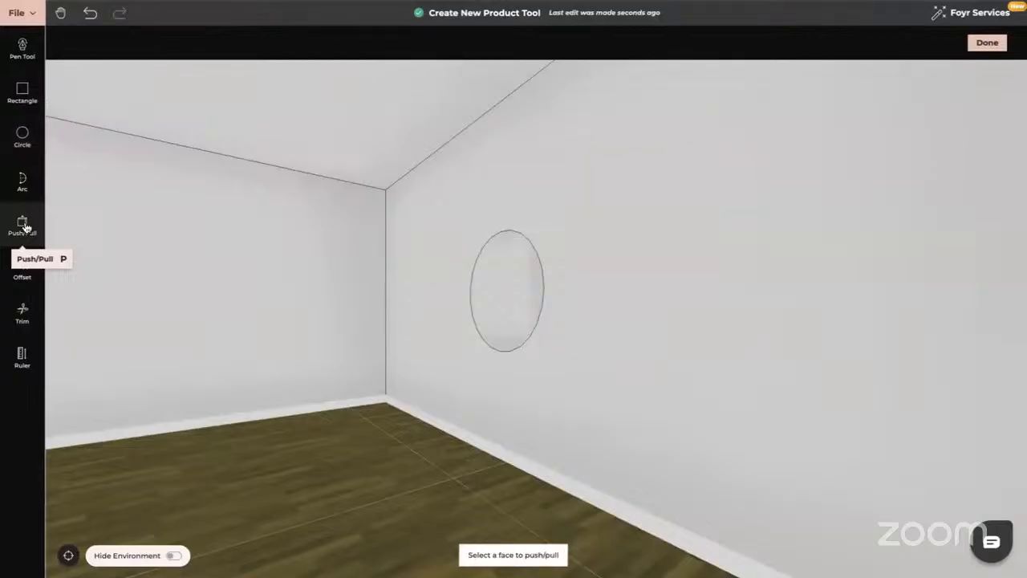
{"action": "left_click", "coordinate": [514, 267]}
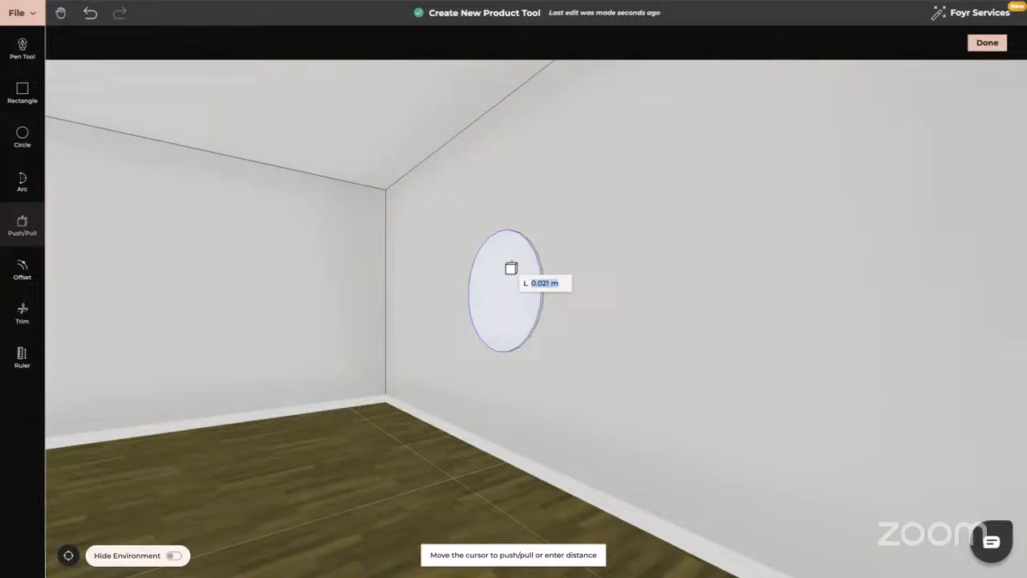
{"action": "left_click", "coordinate": [511, 268]}
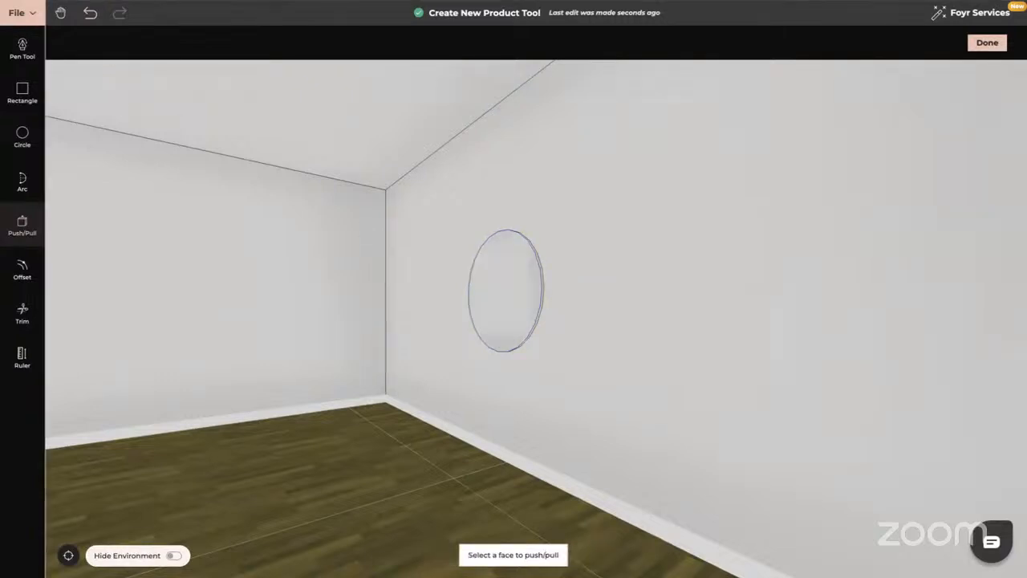
{"action": "left_click", "coordinate": [990, 45]}
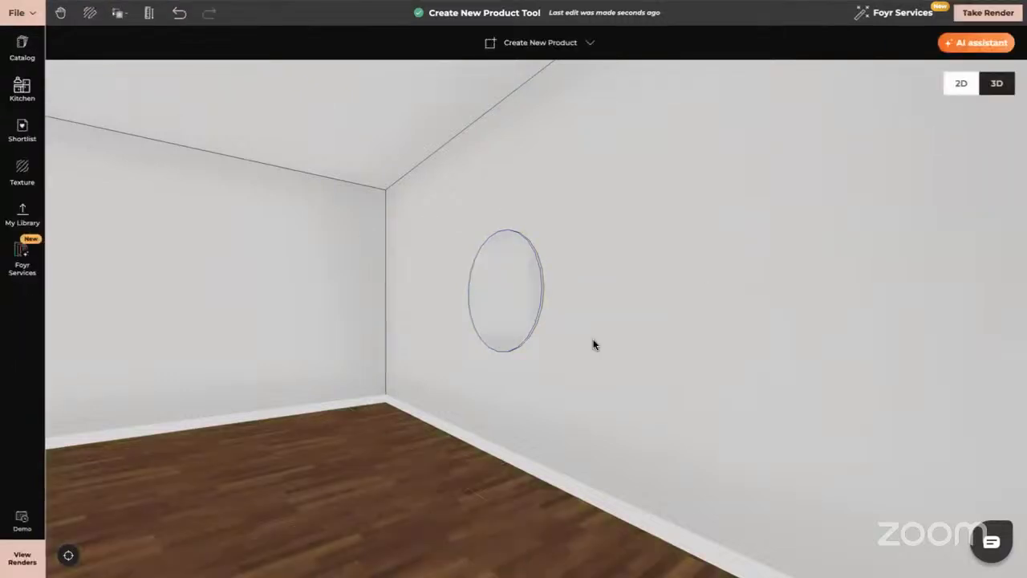
Delete the wall circle and start a new Create yourself product facing the back wall.
{"action": "left_click", "coordinate": [522, 284]}
{"action": "key", "text": "Delete"}
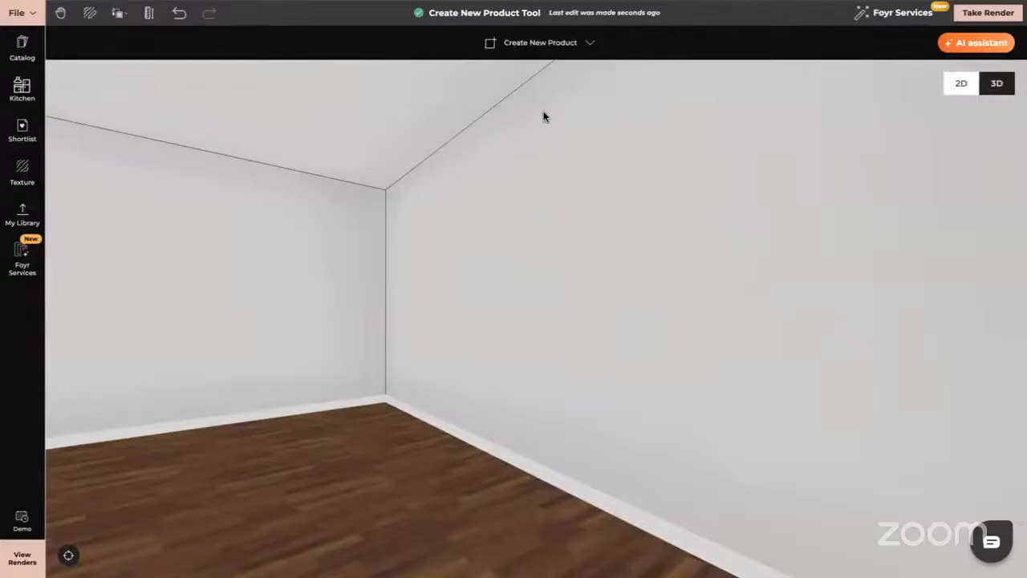
{"action": "left_click_drag", "start_coordinate": [471, 298], "coordinate": [546, 298]}
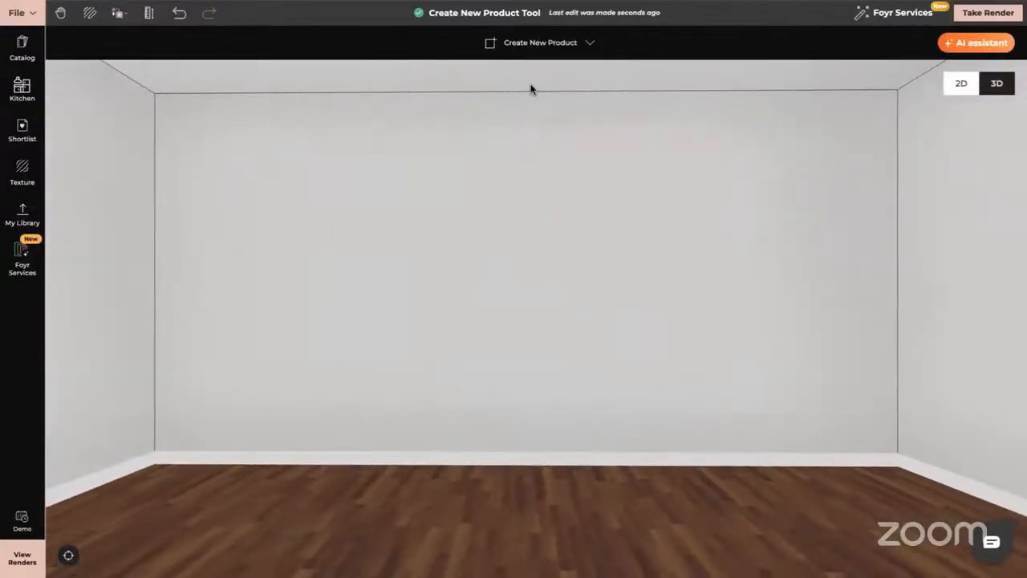
{"action": "left_click", "coordinate": [540, 45]}
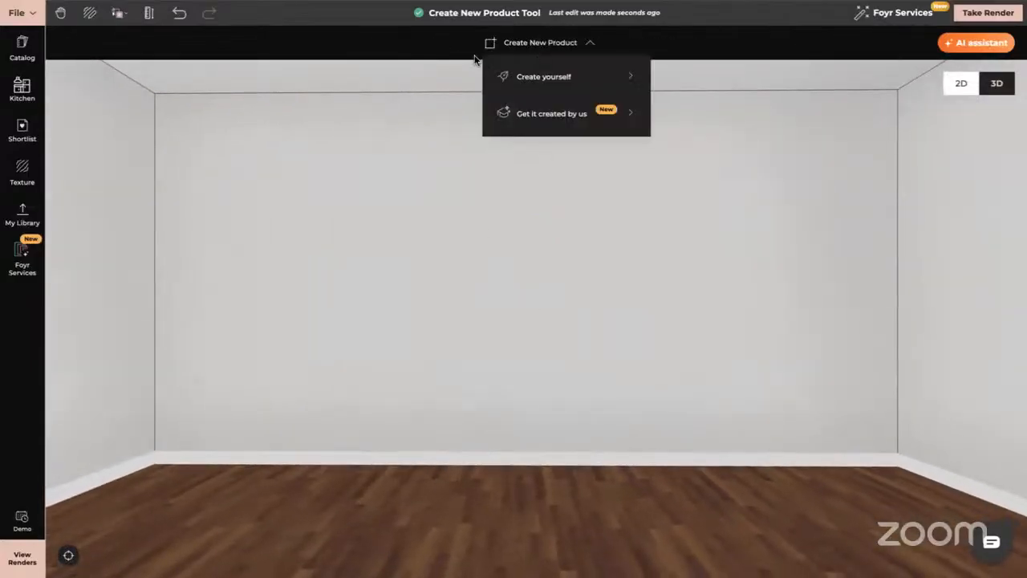
{"action": "left_click", "coordinate": [557, 78]}
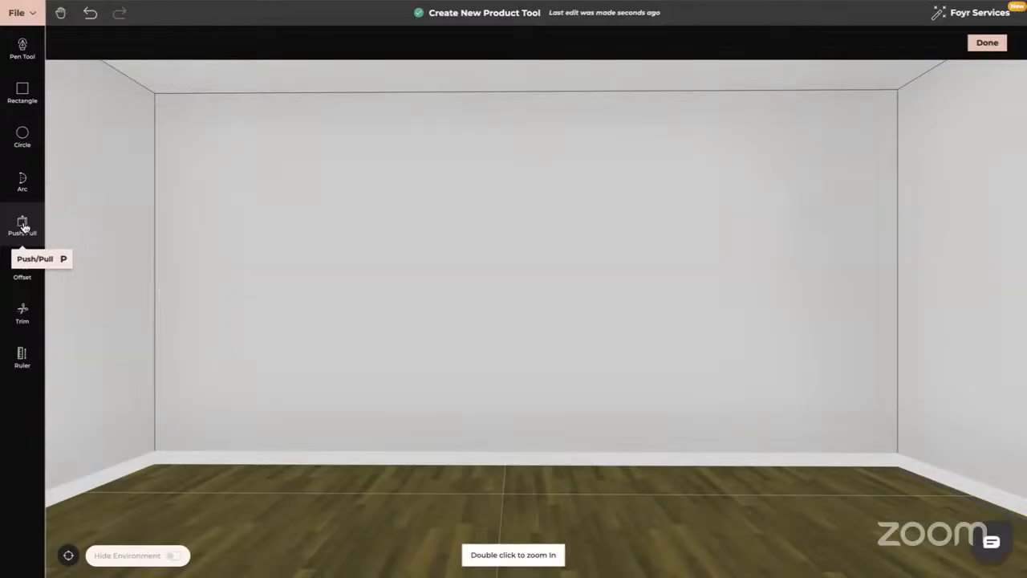
Try out the Offset and Trim tools.
{"action": "left_click", "coordinate": [23, 271]}
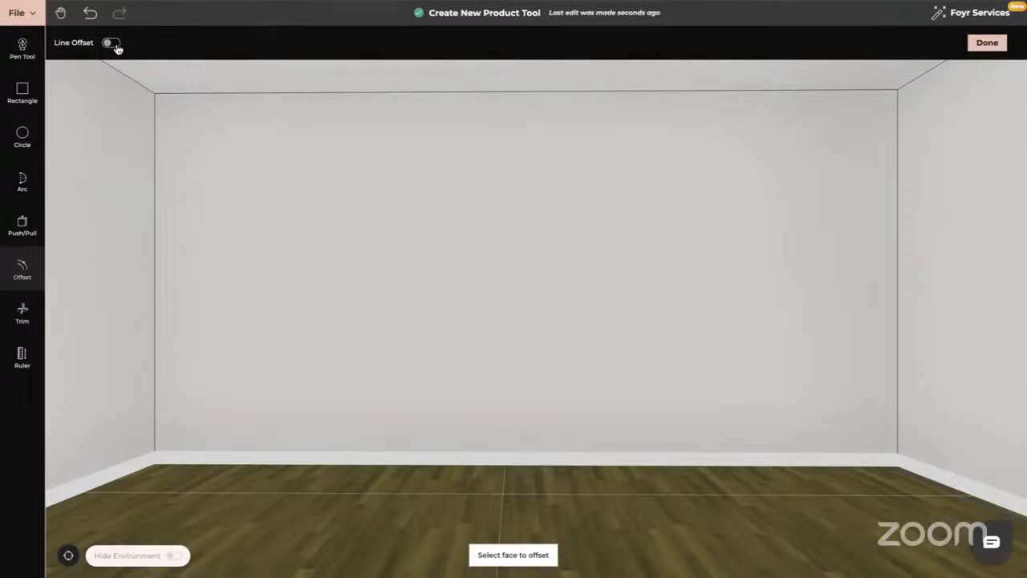
{"action": "left_click", "coordinate": [23, 319]}
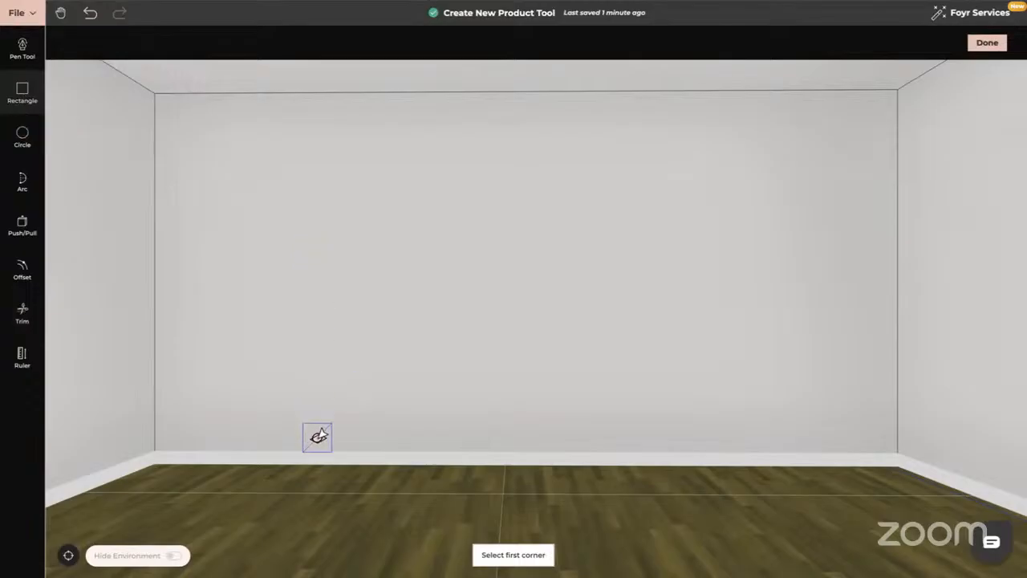
Draw a tall rectangular panel from the wall base and sketch an arch across its top.
{"action": "left_click", "coordinate": [321, 463]}
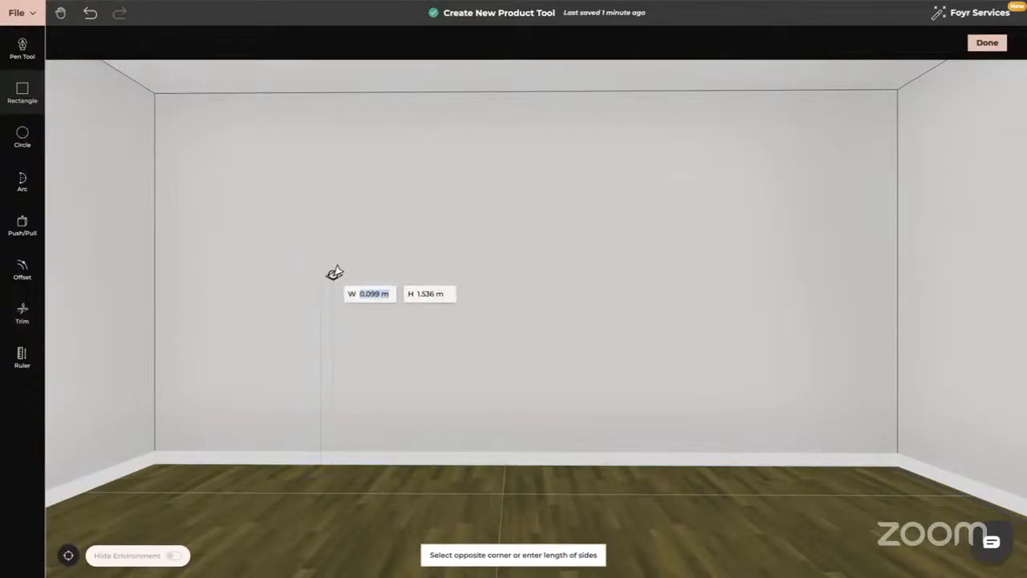
{"action": "left_click", "coordinate": [466, 257]}
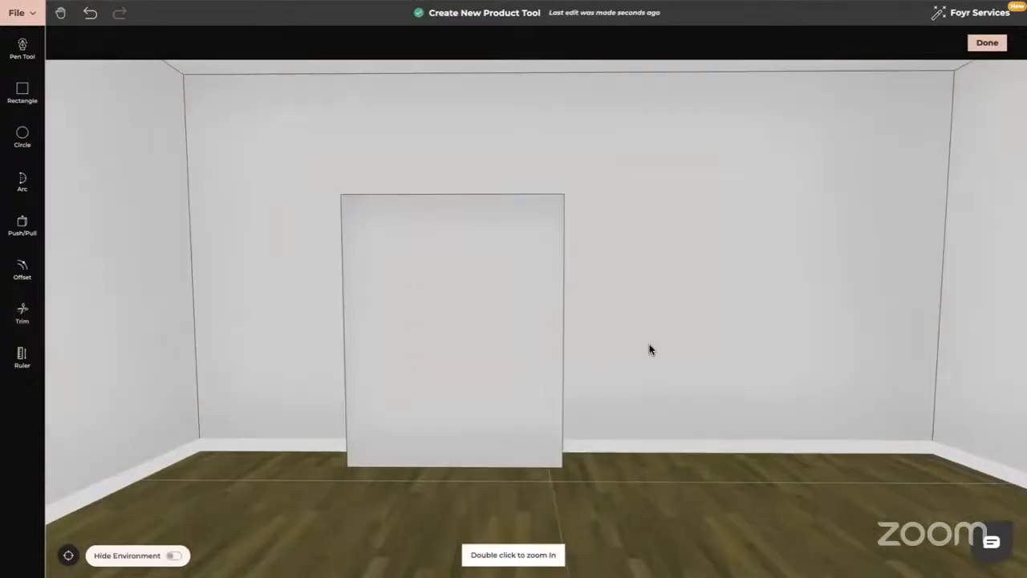
{"action": "left_click", "coordinate": [22, 182]}
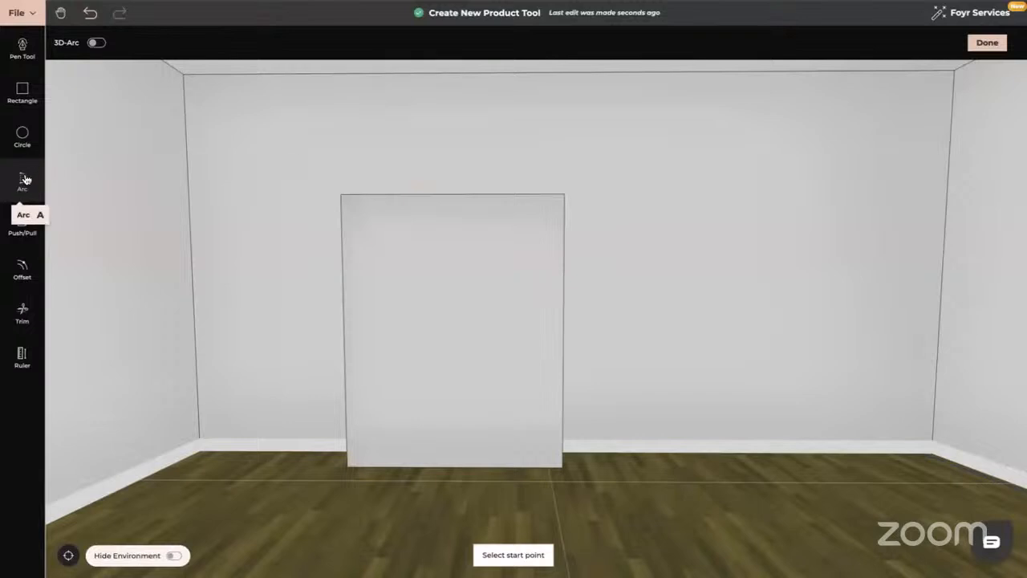
{"action": "left_click", "coordinate": [343, 294]}
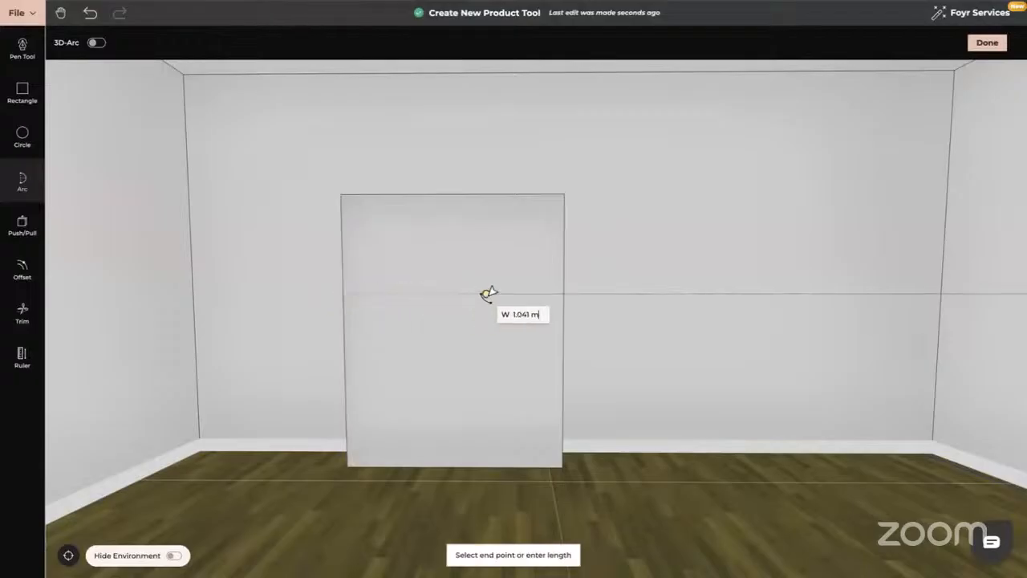
{"action": "left_click", "coordinate": [558, 292]}
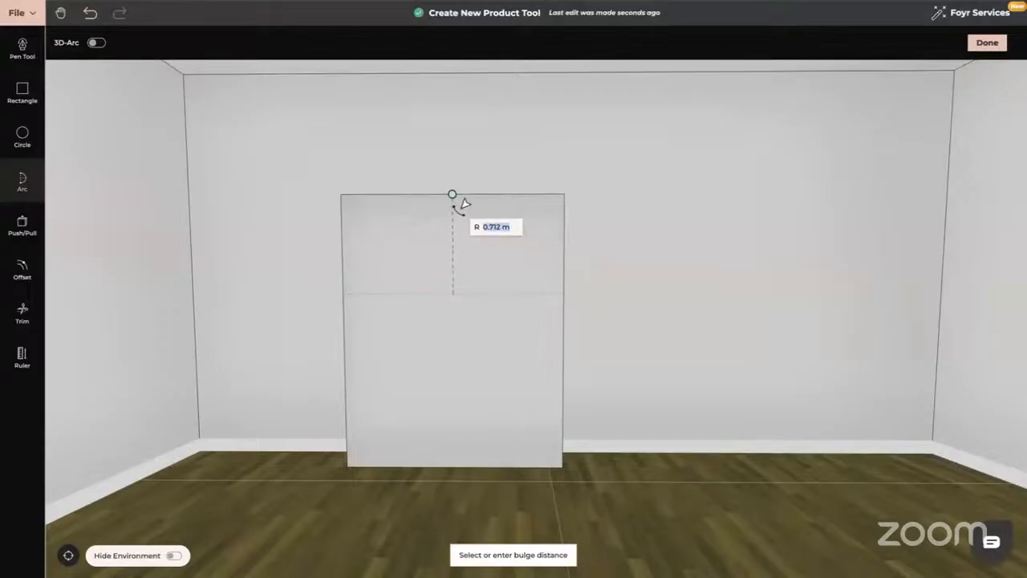
{"action": "left_click", "coordinate": [510, 211]}
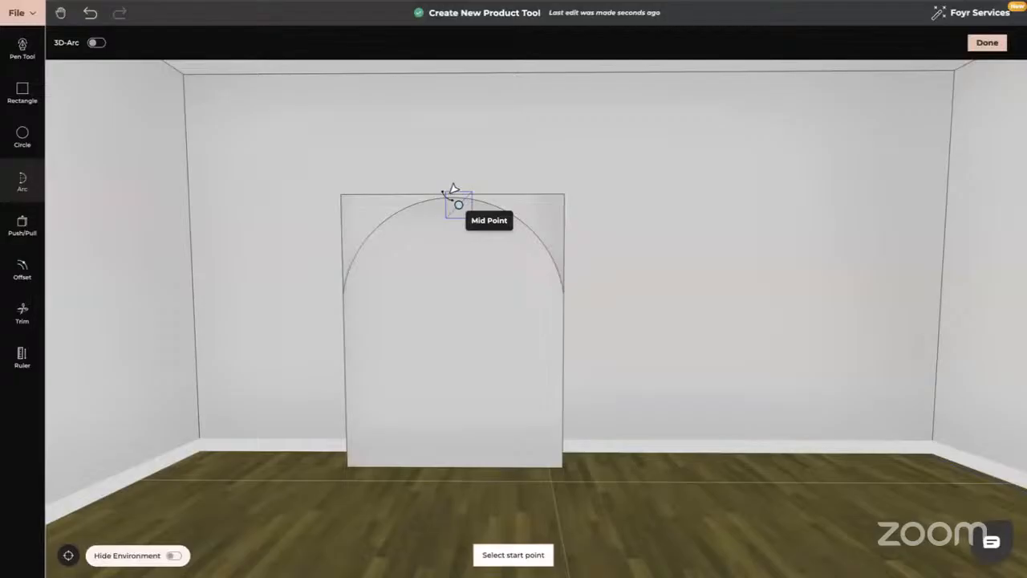
{"action": "key", "text": "Escape"}
Push away the corners above the arch, then undo back to the plain rectangular panel.
{"action": "left_click_drag", "start_coordinate": [448, 197], "coordinate": [518, 200]}
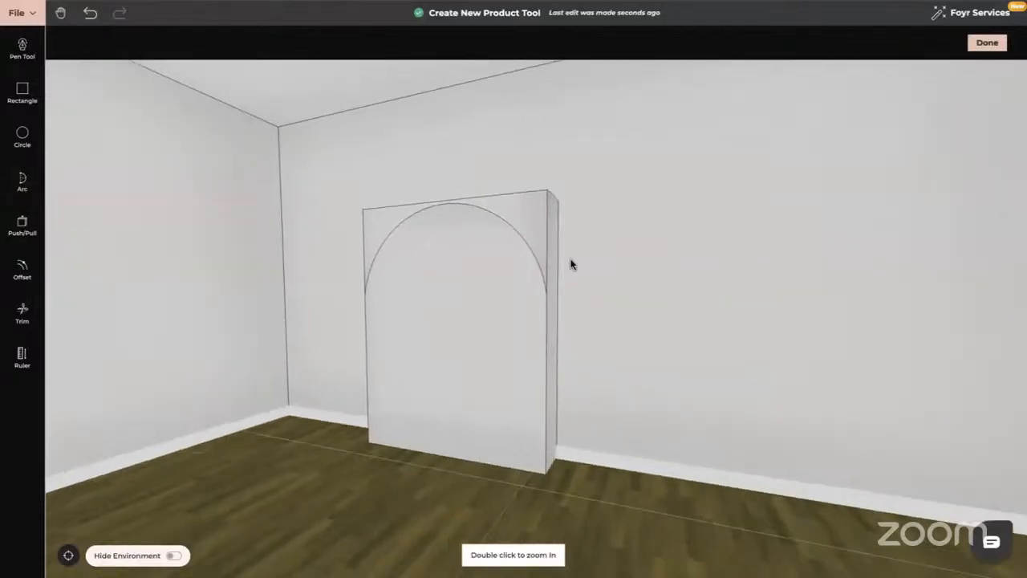
{"action": "left_click_drag", "start_coordinate": [570, 264], "coordinate": [585, 323]}
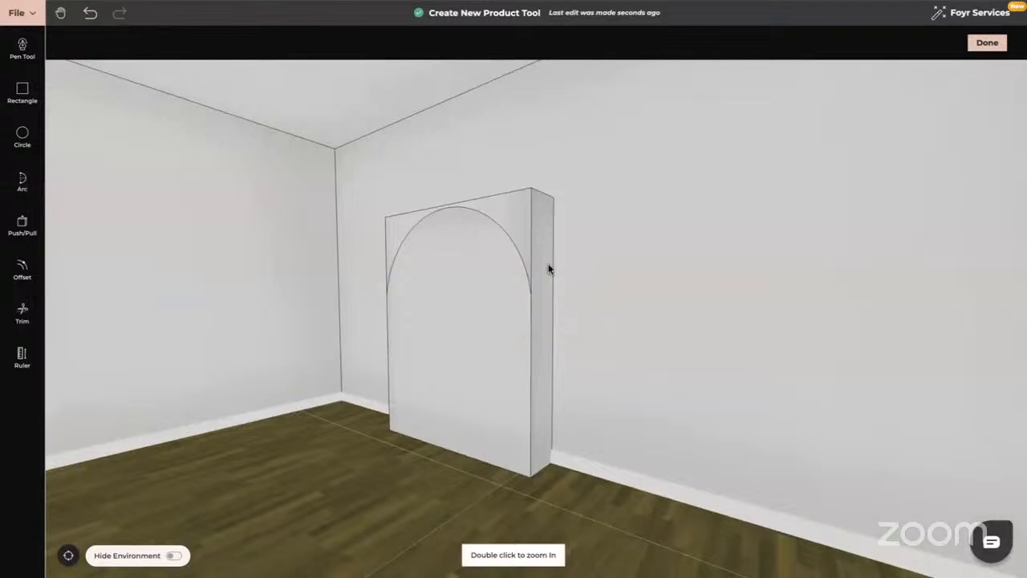
{"action": "left_click_drag", "start_coordinate": [470, 383], "coordinate": [487, 388]}
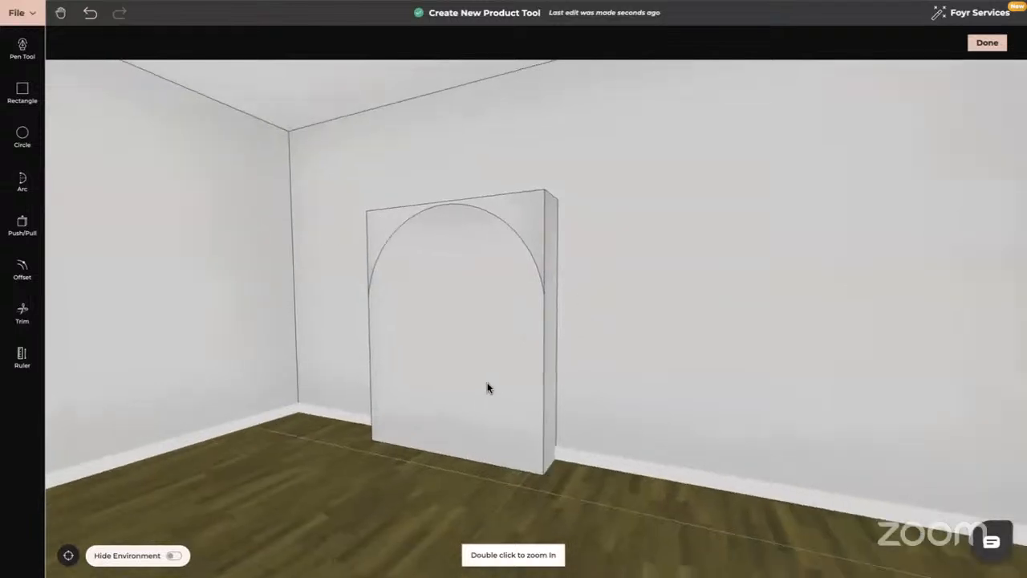
{"action": "left_click", "coordinate": [22, 223]}
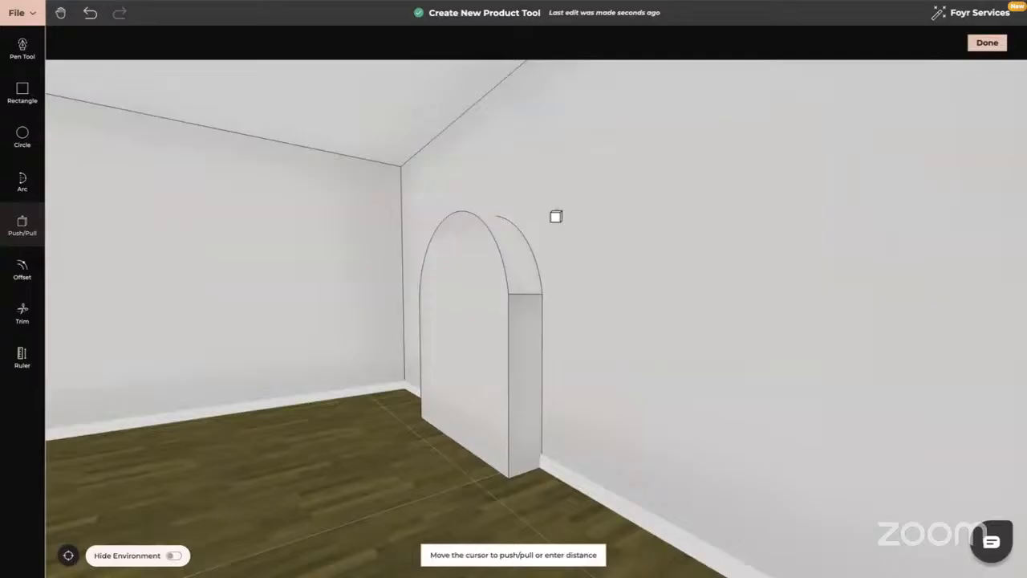
{"action": "left_click", "coordinate": [556, 217]}
{"action": "left_click_drag", "start_coordinate": [509, 367], "coordinate": [594, 368]}
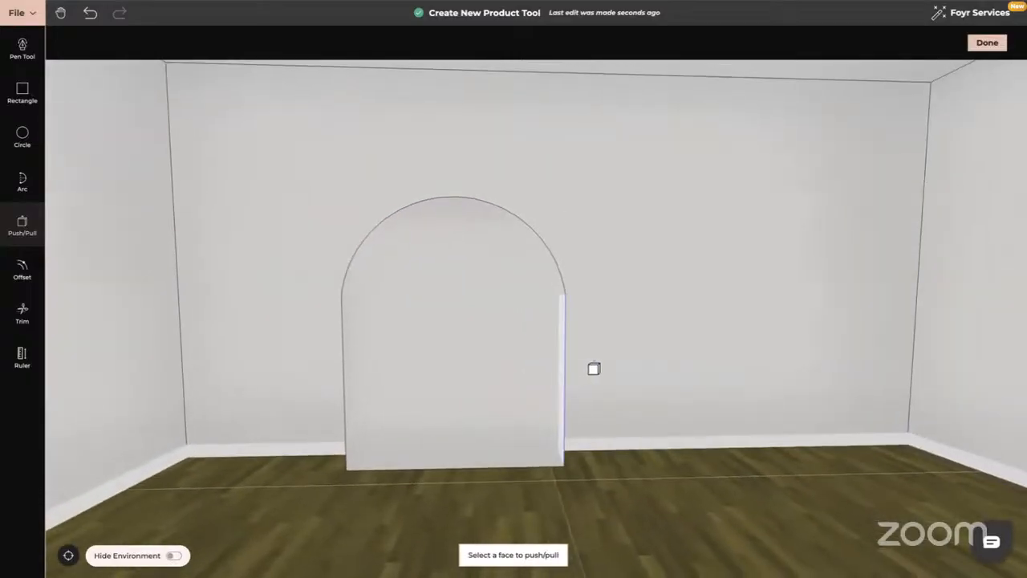
{"action": "left_click", "coordinate": [93, 18]}
{"action": "left_click", "coordinate": [91, 14]}
{"action": "left_click", "coordinate": [91, 13]}
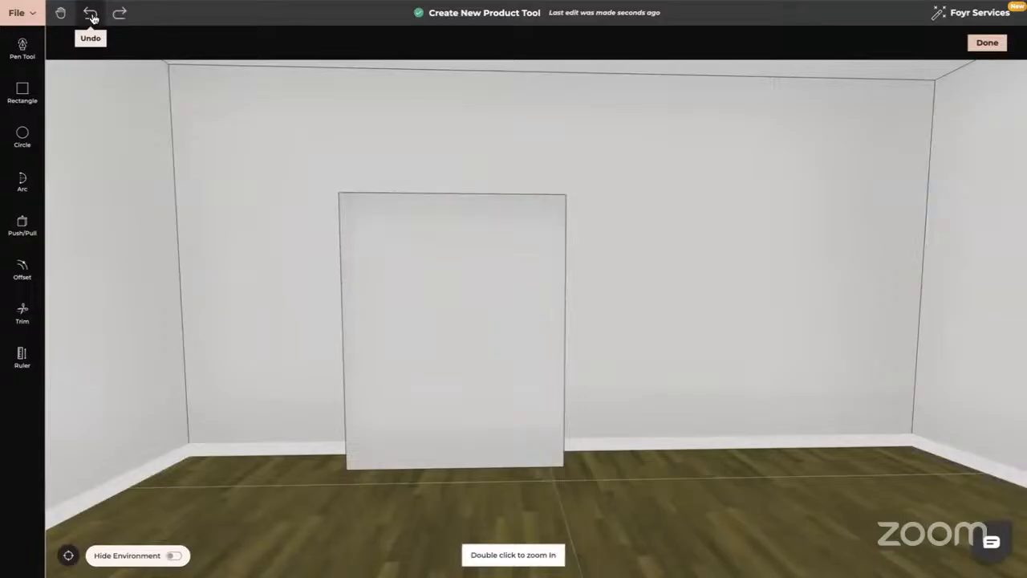
Draw a 3D-mode arch through the panel's left edge, top edge and right edge.
{"action": "left_click", "coordinate": [22, 178]}
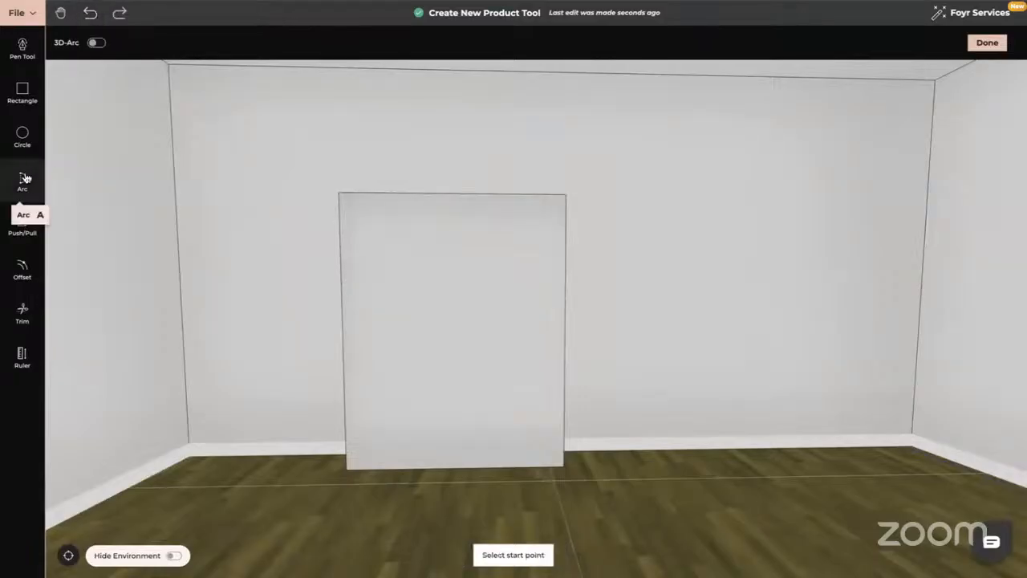
{"action": "left_click", "coordinate": [97, 43]}
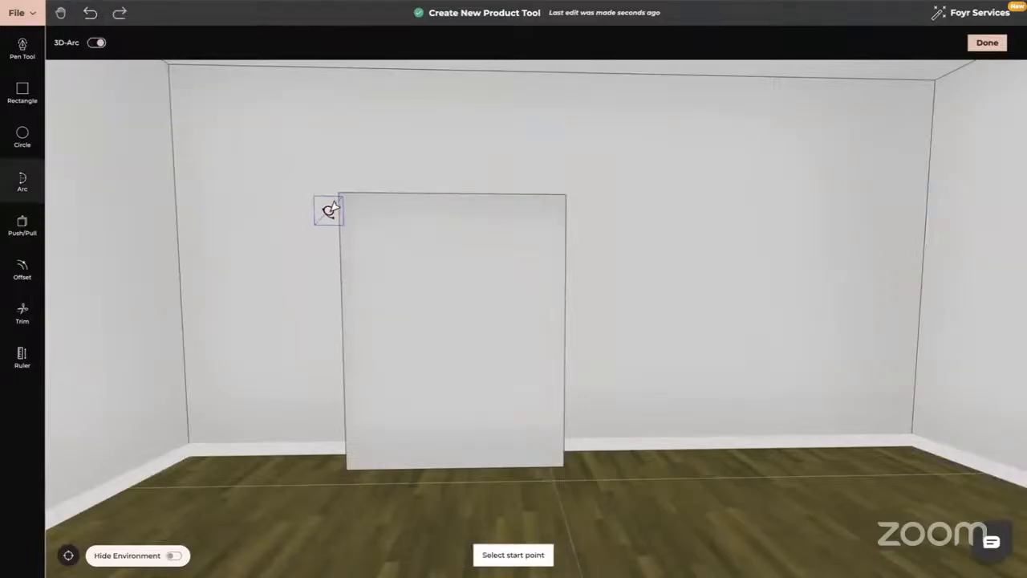
{"action": "left_click", "coordinate": [355, 295]}
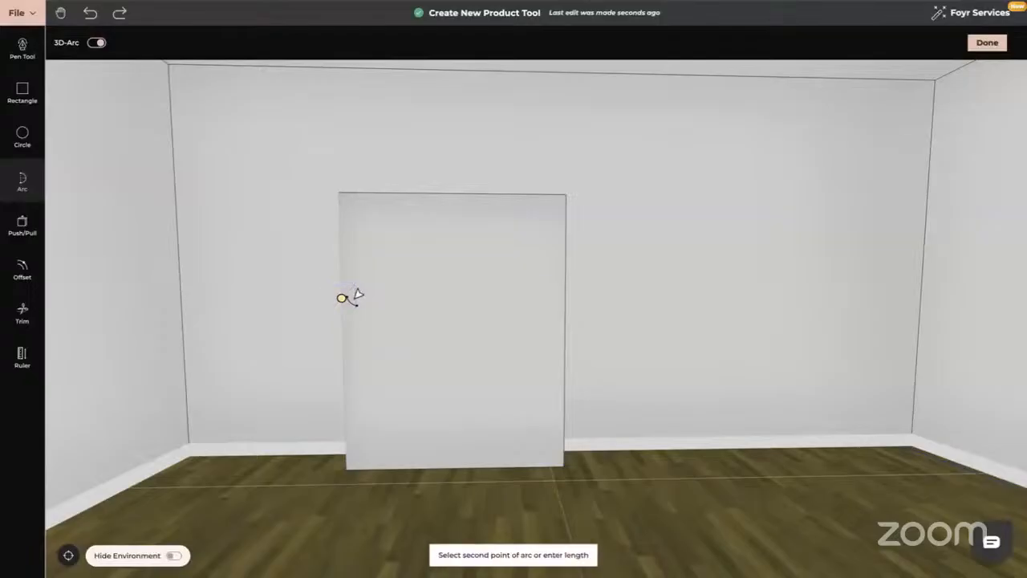
{"action": "left_click", "coordinate": [454, 196]}
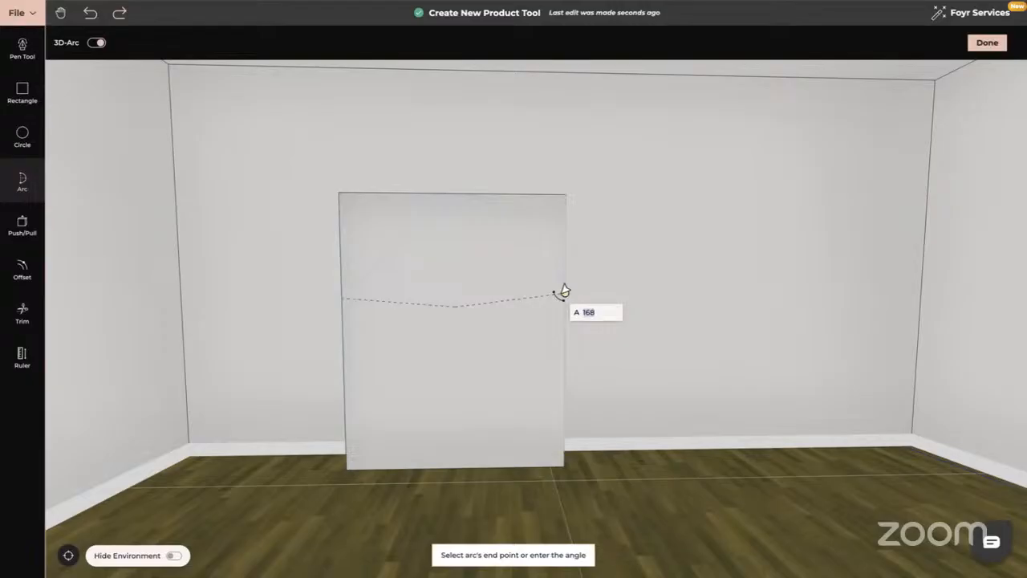
{"action": "left_click", "coordinate": [561, 290]}
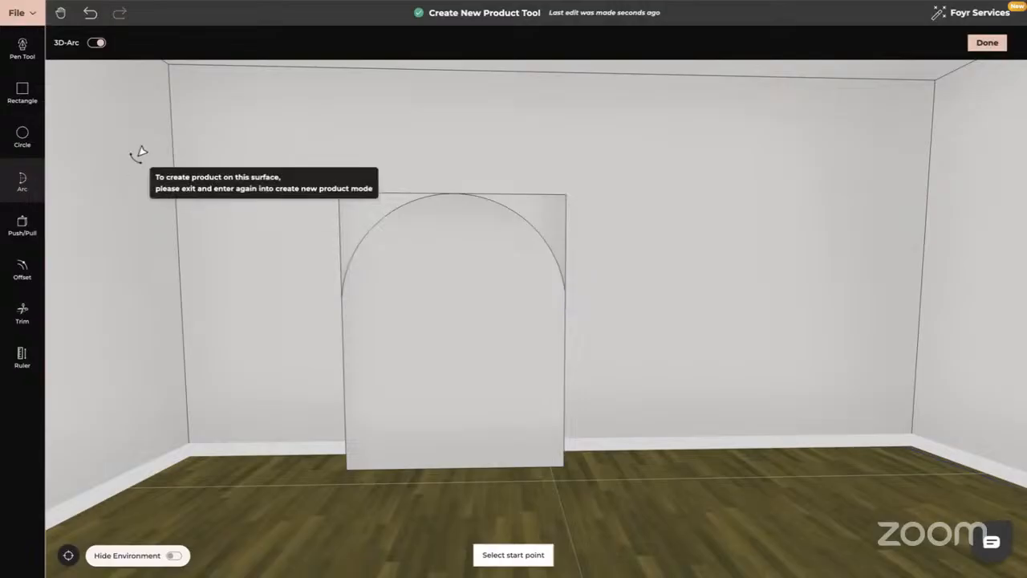
Undo that arch and redo to restore the full-size rectangular panel.
{"action": "left_click", "coordinate": [90, 14]}
{"action": "left_click", "coordinate": [90, 15]}
{"action": "left_click", "coordinate": [91, 16]}
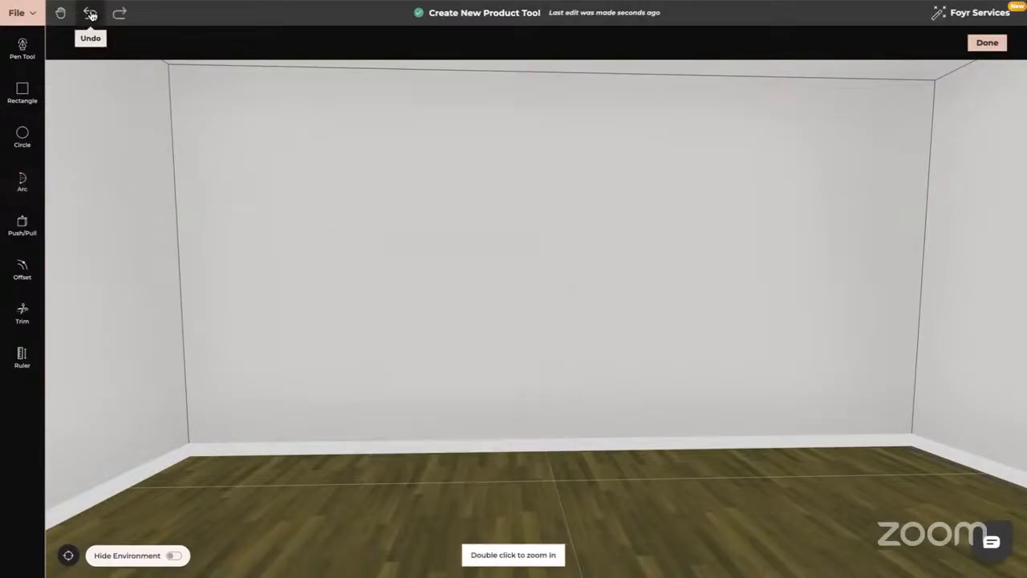
{"action": "left_click", "coordinate": [118, 13]}
{"action": "left_click", "coordinate": [118, 14]}
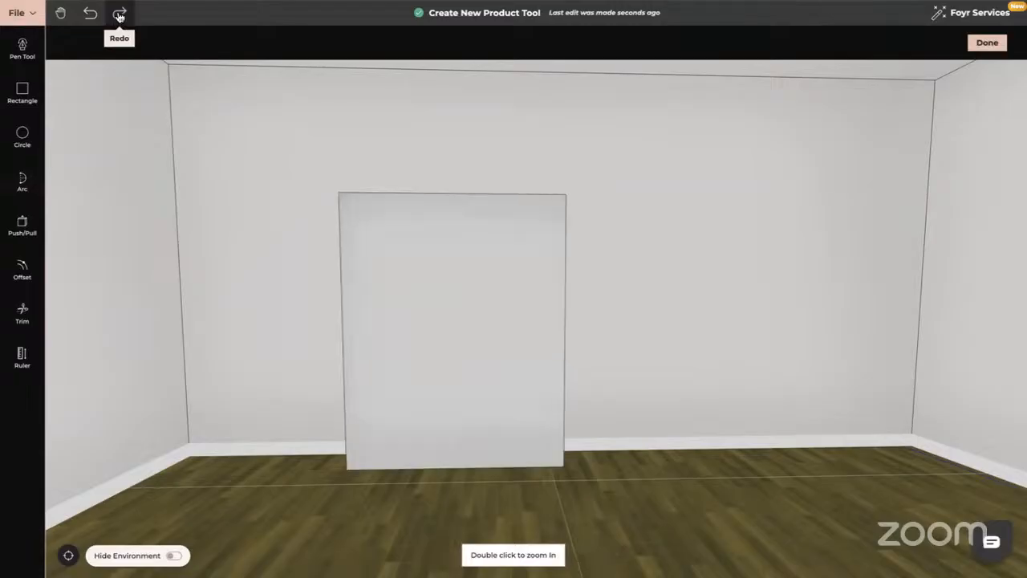
Redraw the arch across the panel's full width at a 0.63 m radius.
{"action": "left_click", "coordinate": [25, 183]}
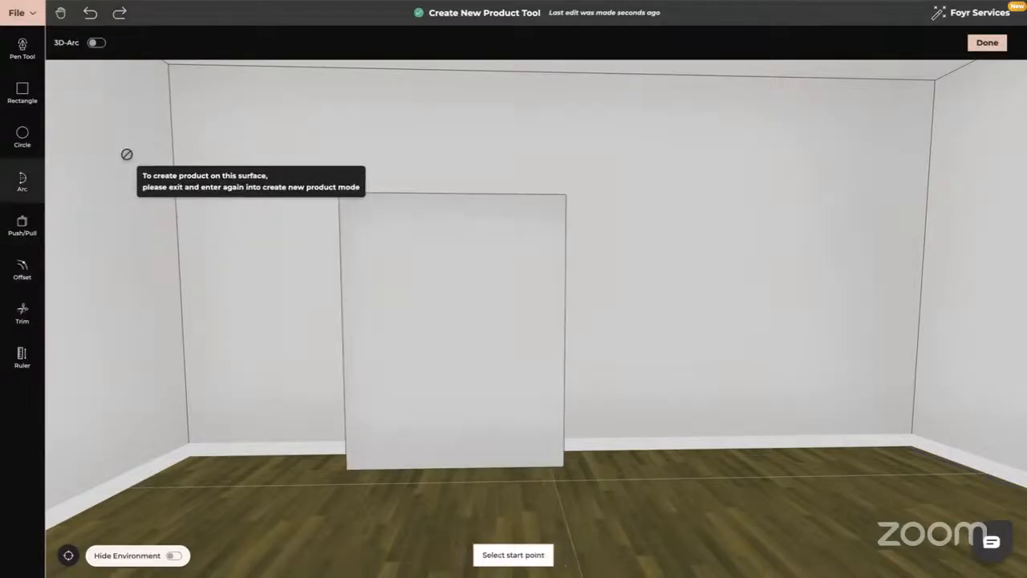
{"action": "left_click", "coordinate": [344, 292]}
{"action": "left_click", "coordinate": [564, 293]}
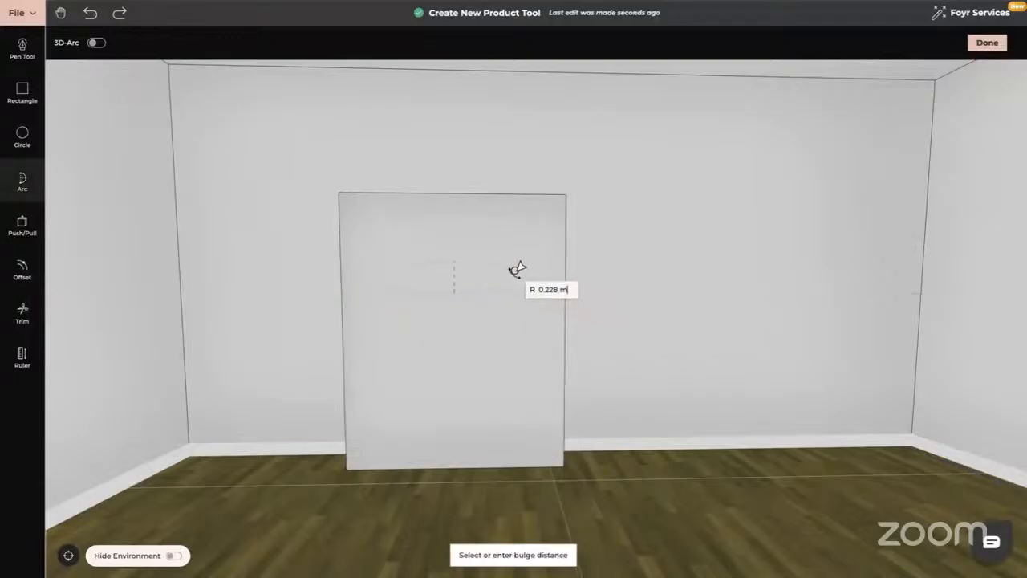
{"action": "left_click", "coordinate": [498, 211]}
Push away the corner faces above the arch, then return to a straight-on wall view.
{"action": "middle_click_drag", "start_coordinate": [614, 301], "coordinate": [555, 310]}
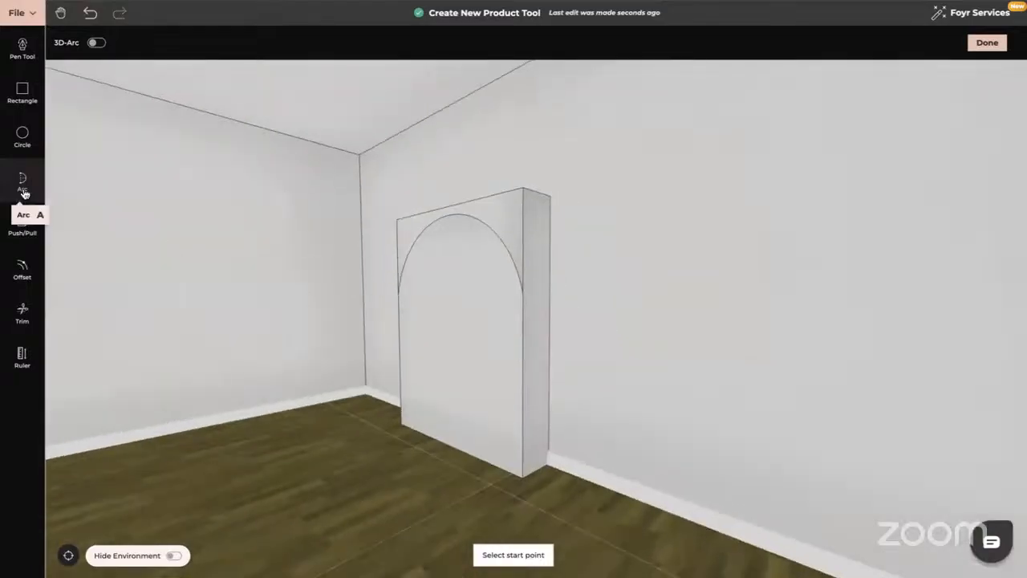
{"action": "left_click", "coordinate": [23, 228]}
{"action": "left_click", "coordinate": [514, 219]}
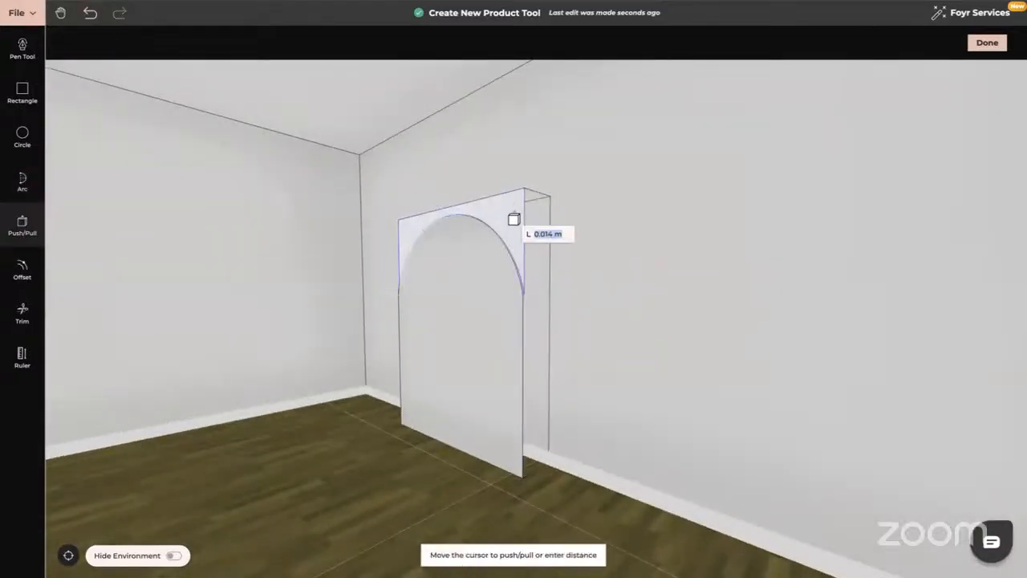
{"action": "left_click", "coordinate": [580, 227]}
{"action": "key", "text": "Escape"}
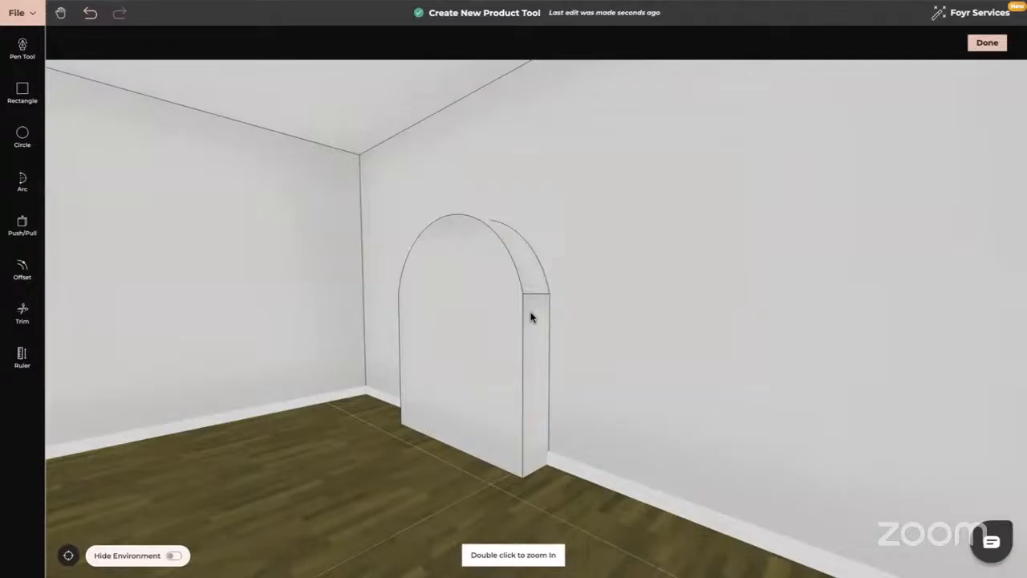
{"action": "middle_click_drag", "start_coordinate": [530, 317], "coordinate": [596, 320]}
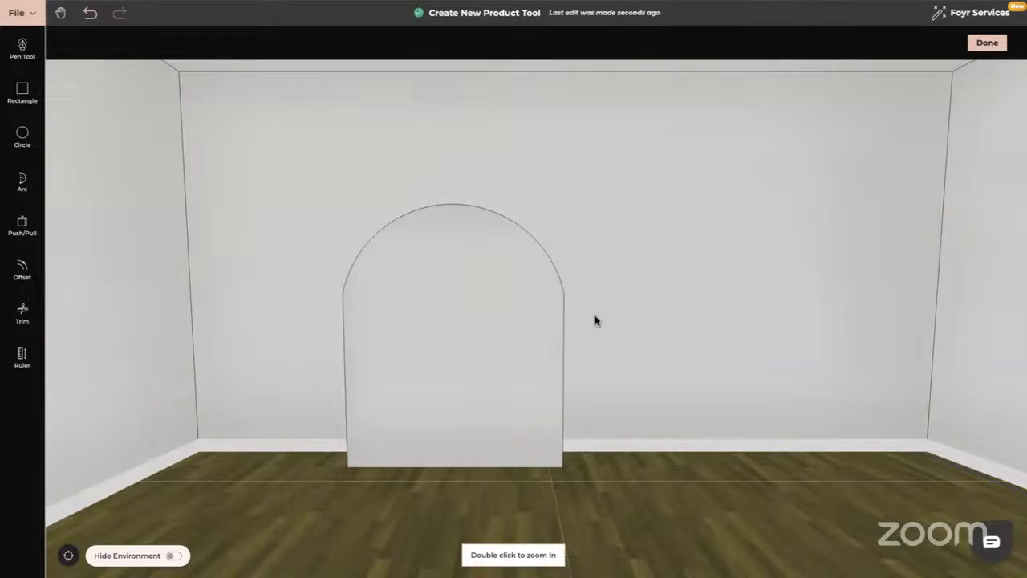
Inset a thin 0.03 m border on the arched panel face.
{"action": "left_click", "coordinate": [22, 269]}
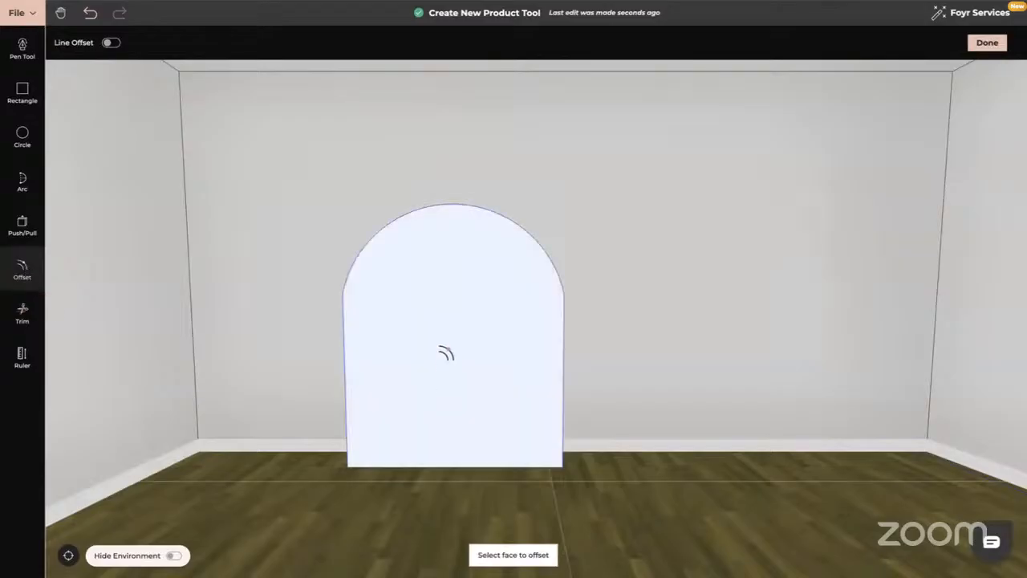
{"action": "left_click", "coordinate": [443, 358]}
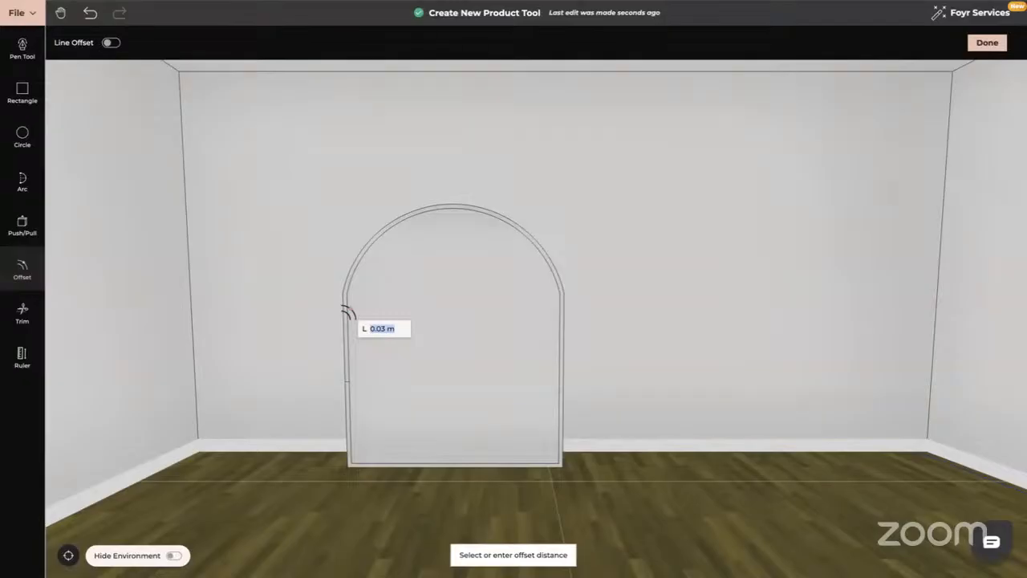
{"action": "left_click", "coordinate": [349, 313]}
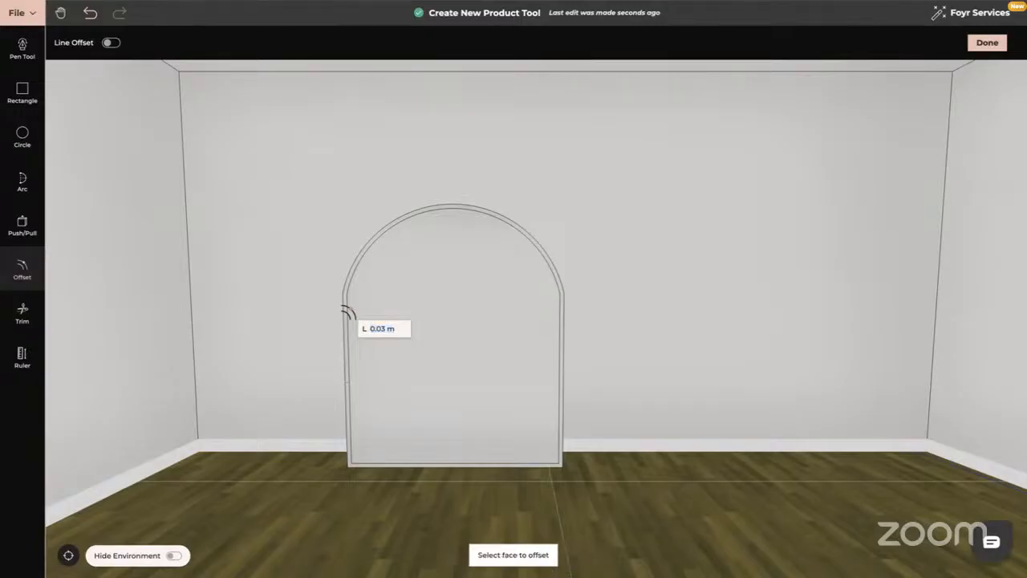
{"action": "left_click_drag", "start_coordinate": [689, 417], "coordinate": [642, 418]}
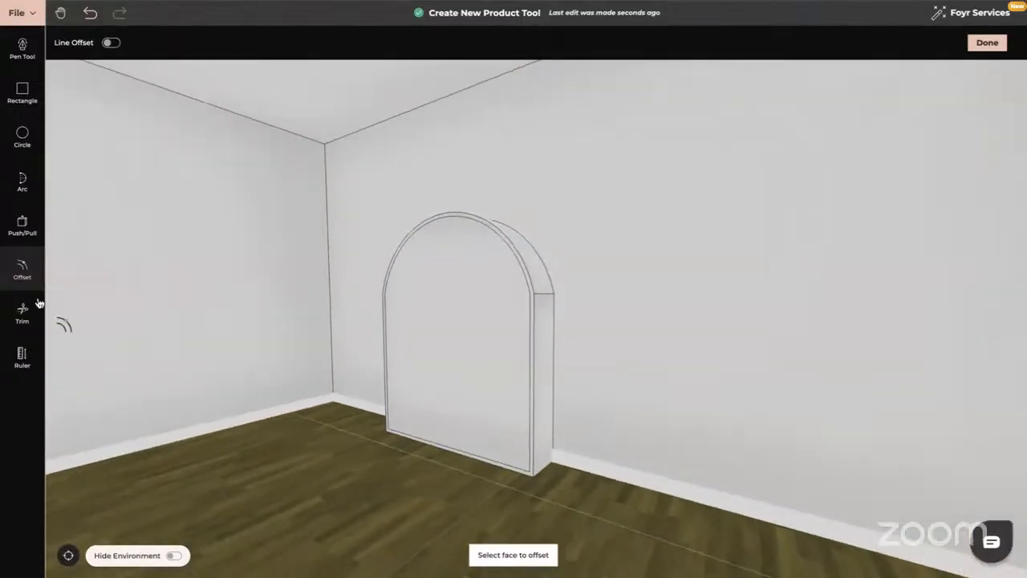
Push the inner arched face back about 0.227 m to form a recessed niche.
{"action": "left_click", "coordinate": [22, 225]}
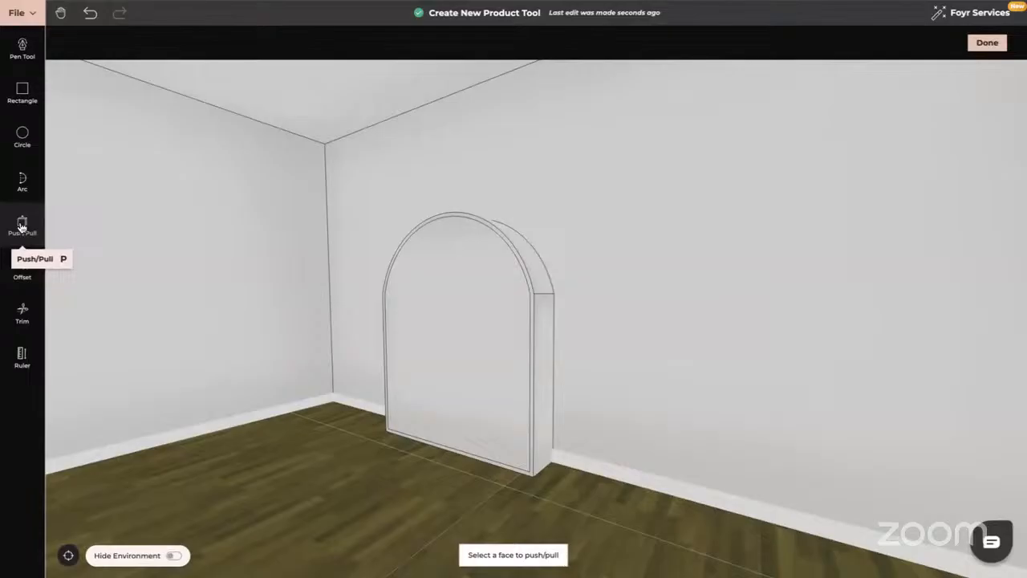
{"action": "left_click", "coordinate": [431, 346]}
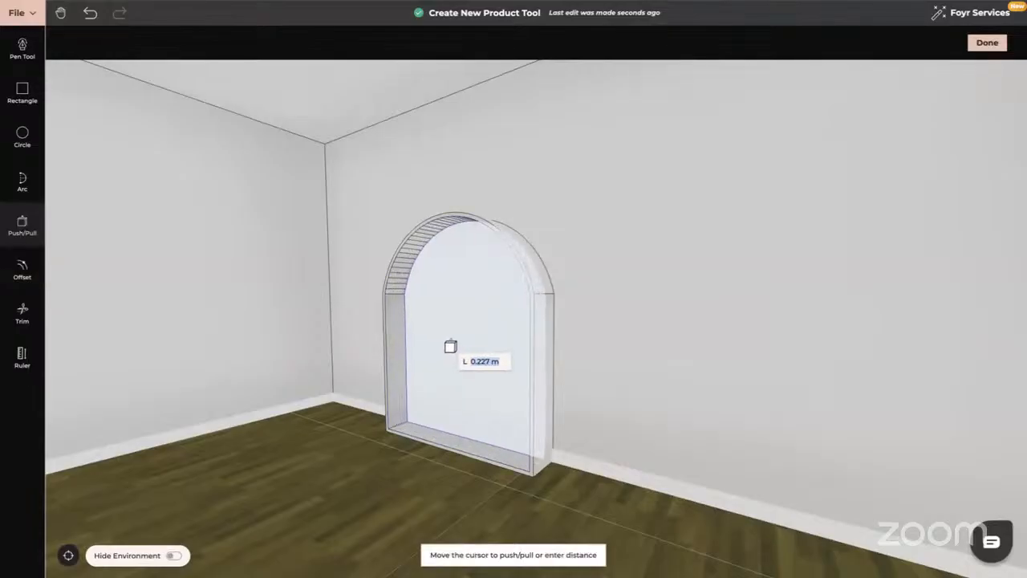
{"action": "left_click", "coordinate": [450, 346]}
{"action": "mouse_move", "coordinate": [709, 461]}
{"action": "left_mouse_down"}
{"action": "mouse_move", "coordinate": [732, 461]}
{"action": "mouse_move", "coordinate": [696, 462]}
{"action": "left_mouse_up"}
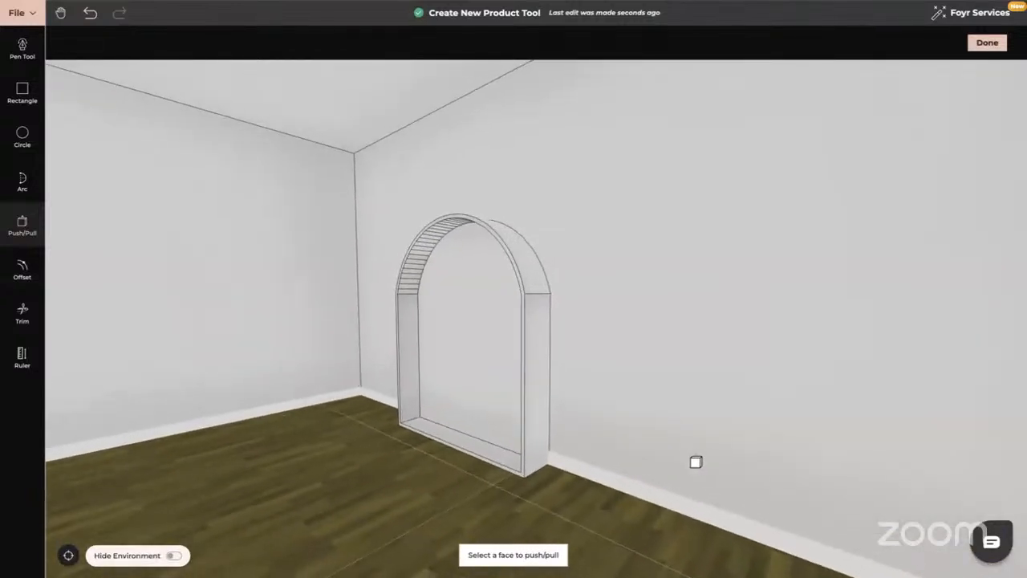
{"action": "left_click", "coordinate": [23, 271]}
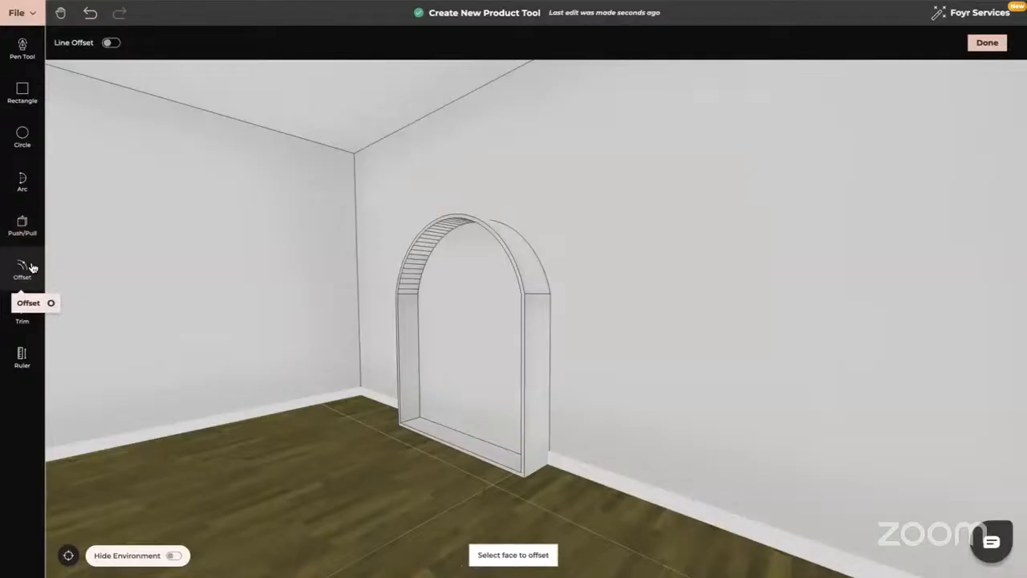
Offset a 0.42 m shelf line from the niche's lower-left inner edge.
{"action": "left_click", "coordinate": [113, 44]}
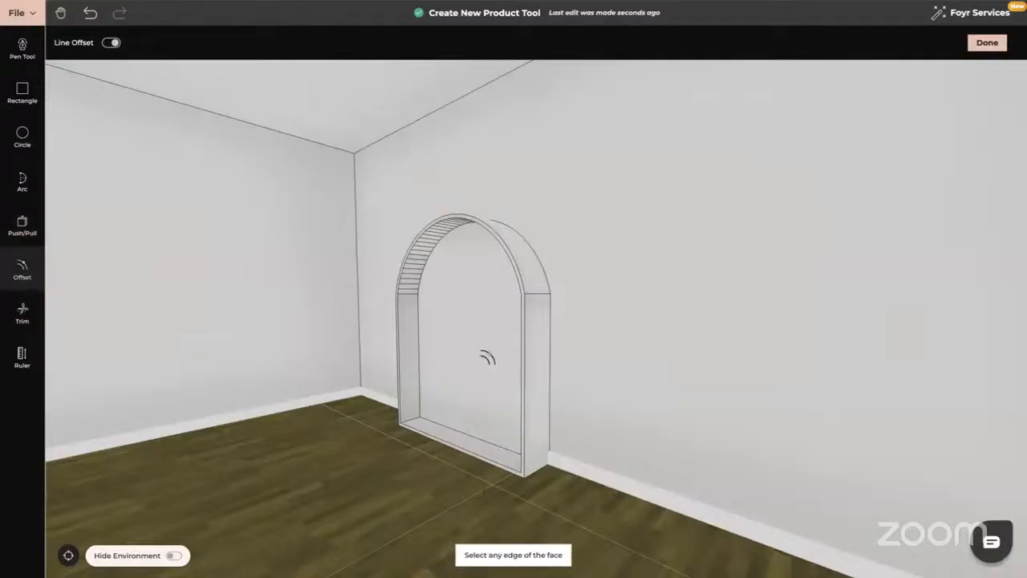
{"action": "scroll", "coordinate": [487, 359], "scroll_direction": "up", "scroll_amount": 5}
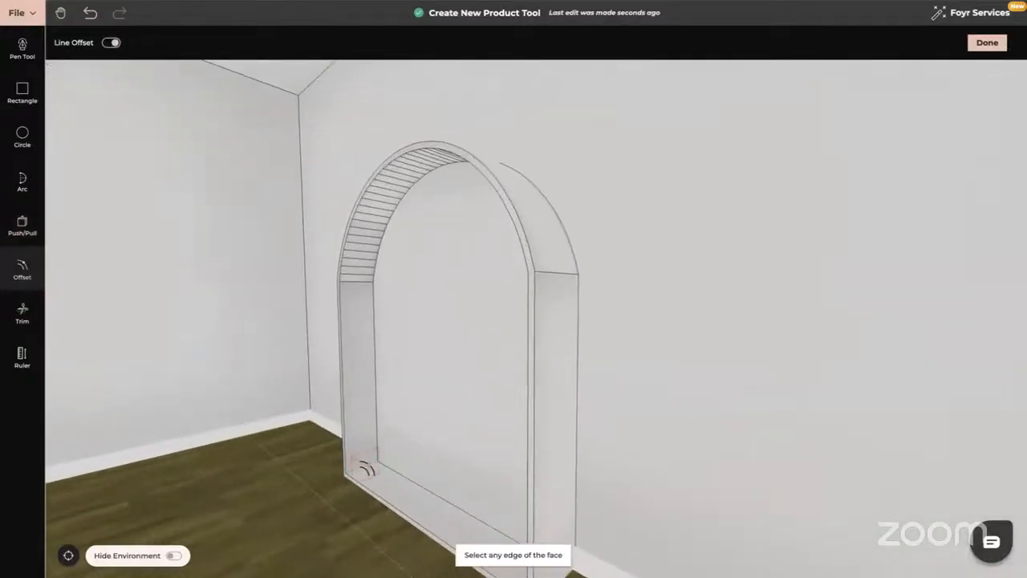
{"action": "left_click", "coordinate": [356, 459]}
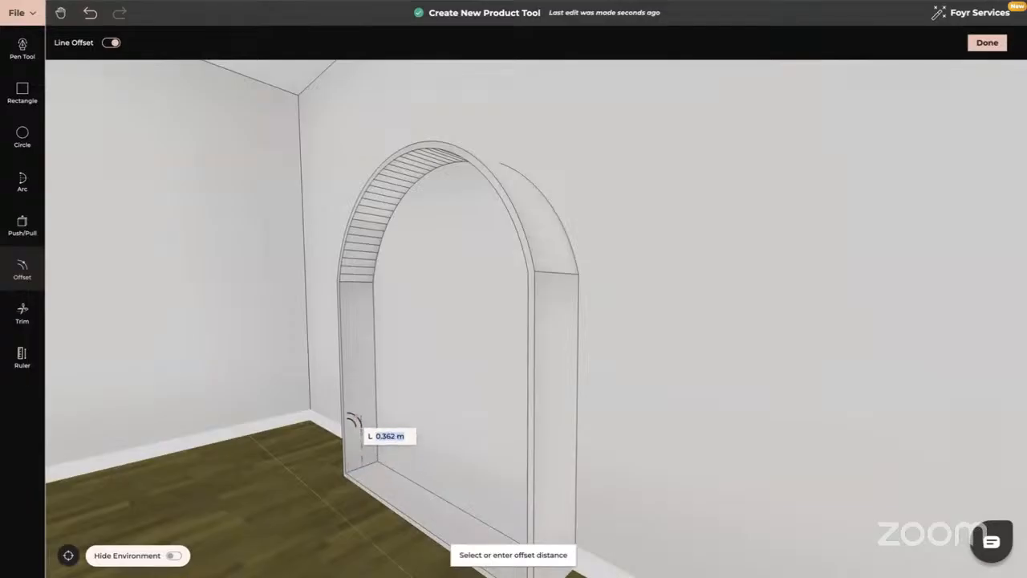
{"action": "type", "text": "0"}
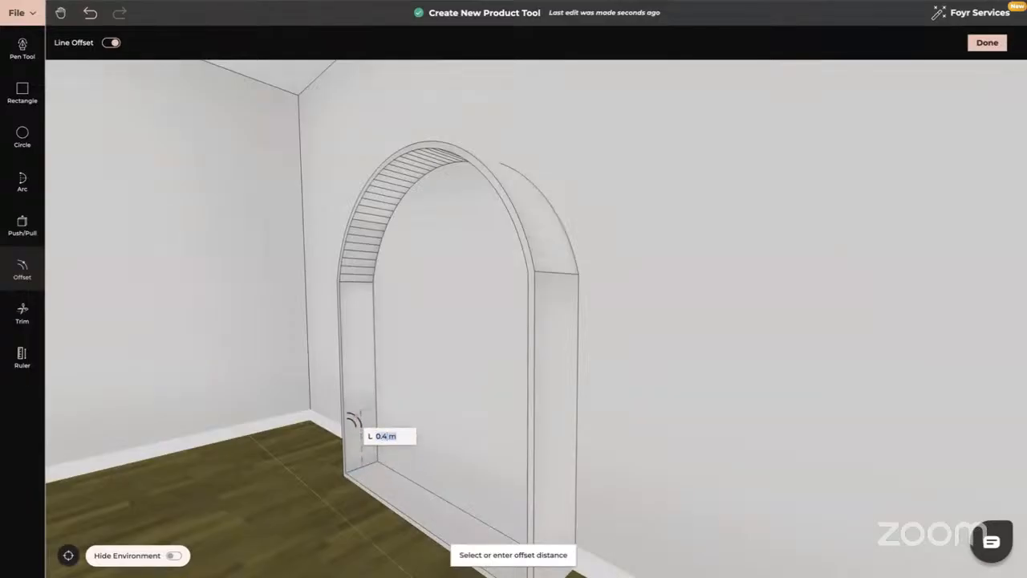
{"action": "type", "text": "0"}
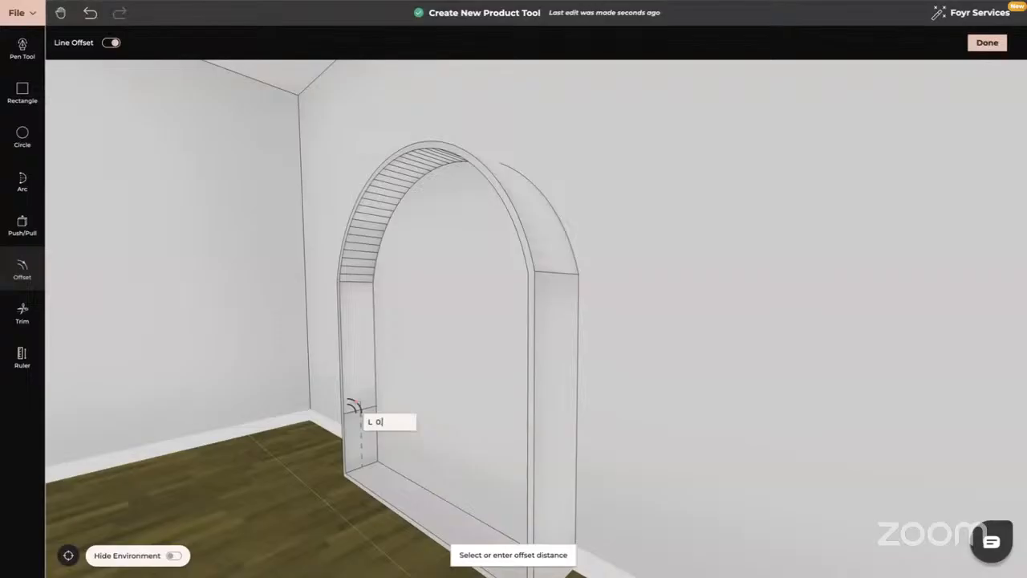
{"action": "key", "text": "Return"}
{"action": "left_click", "coordinate": [355, 405]}
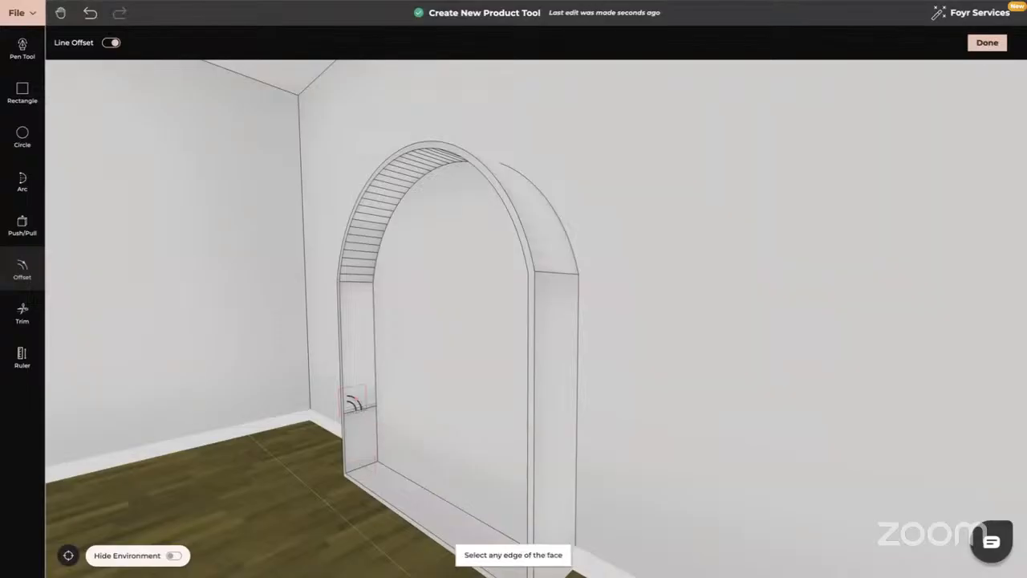
Add a second 0.42 m offset line on the niche's left inner side.
{"action": "left_click", "coordinate": [360, 402]}
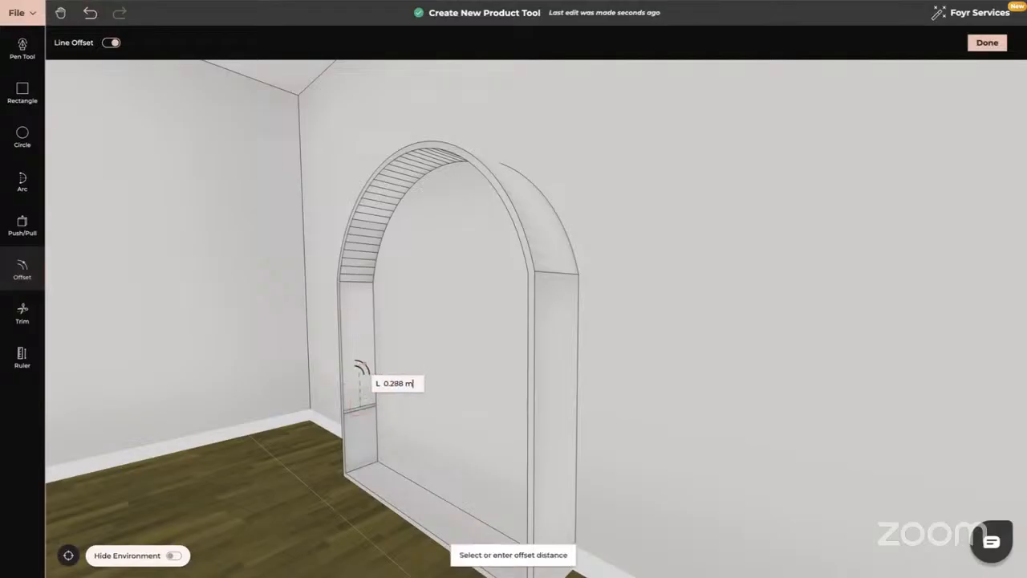
{"action": "type", "text": "0"}
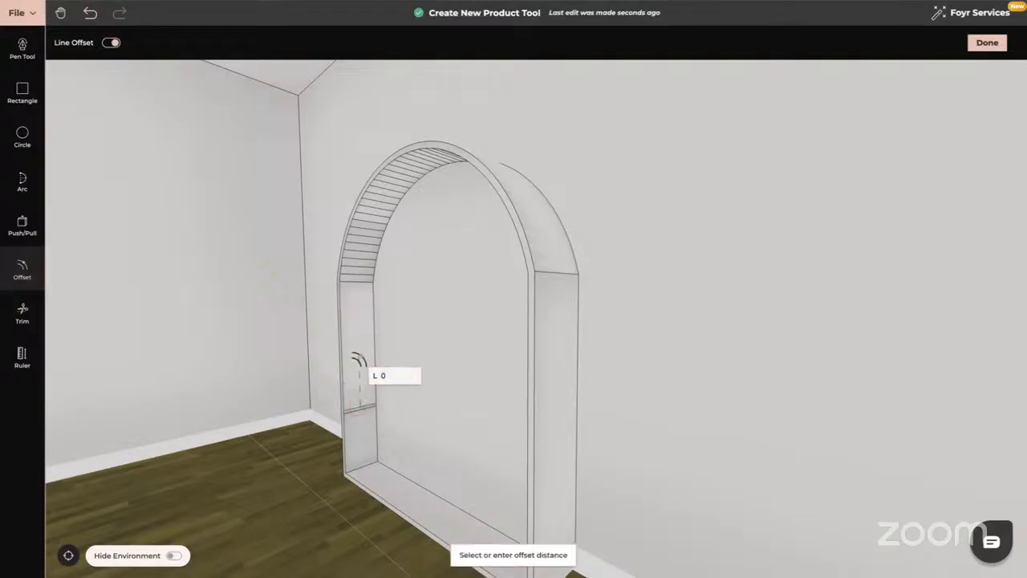
{"action": "type", "text": ".4"}
{"action": "key", "text": "Return"}
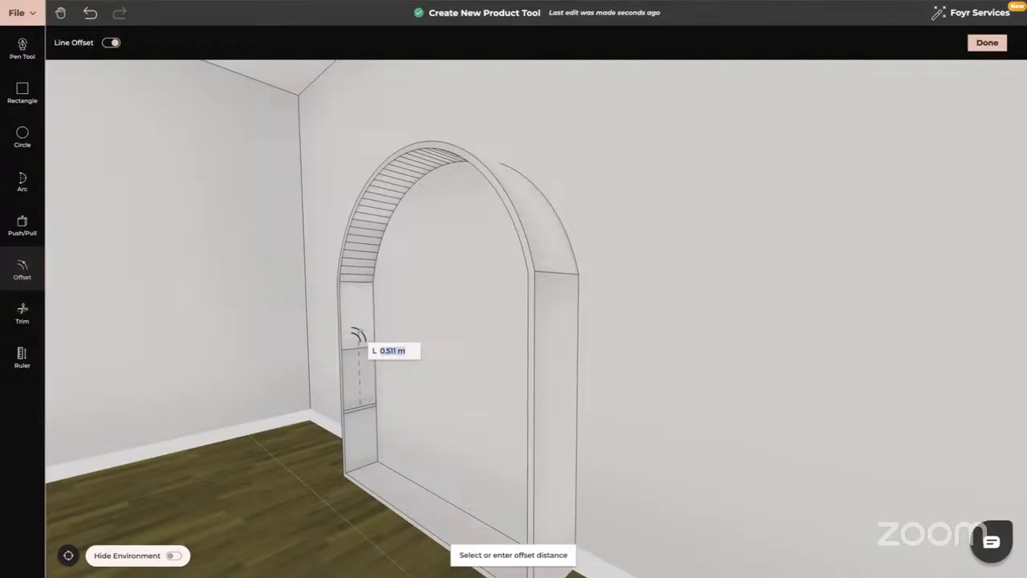
{"action": "type", "text": "0"}
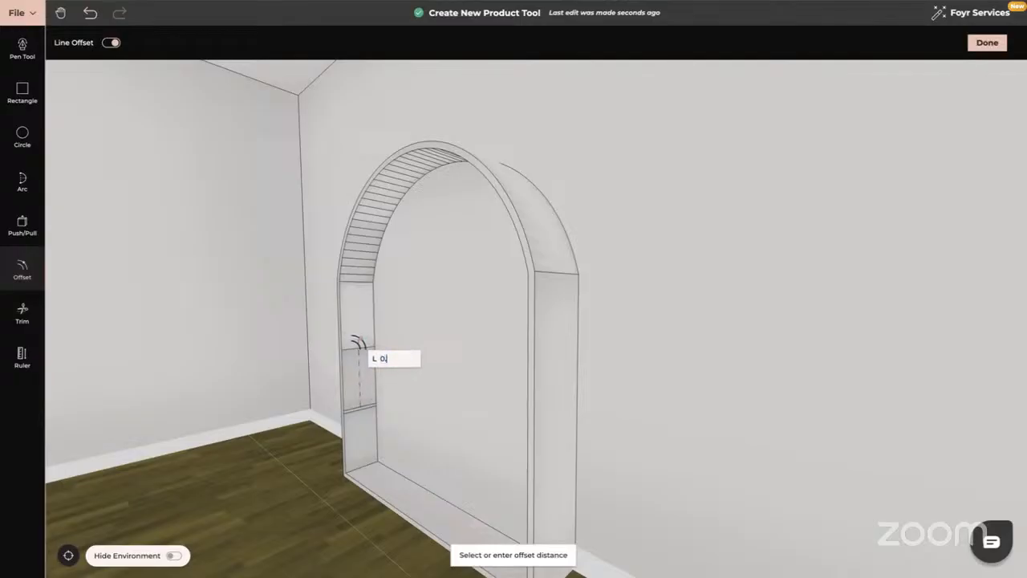
{"action": "key", "text": "Return"}
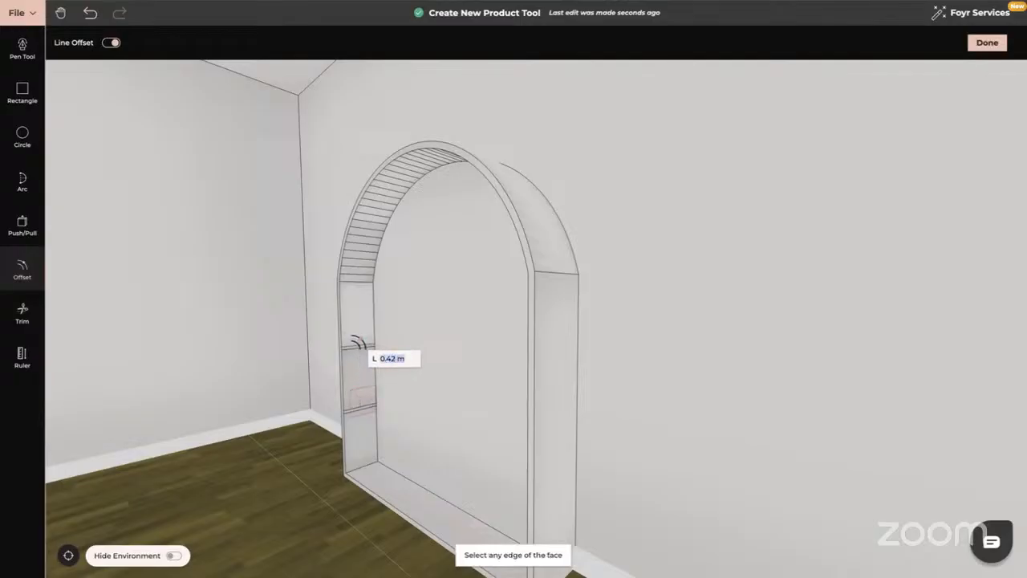
{"action": "left_click", "coordinate": [22, 225]}
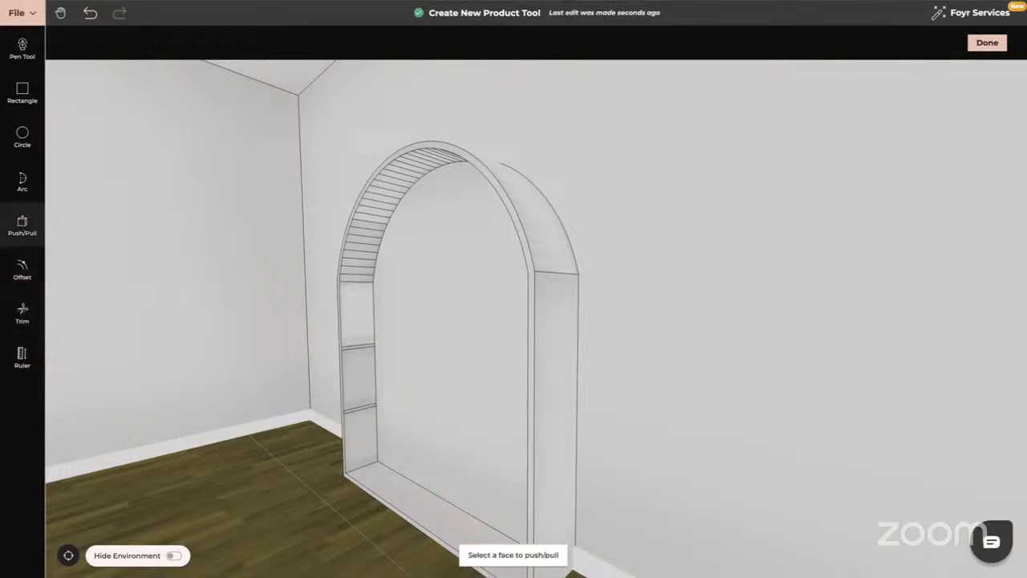
Extrude the lower marked inner face across the niche into the first full-width shelf.
{"action": "left_click", "coordinate": [353, 352]}
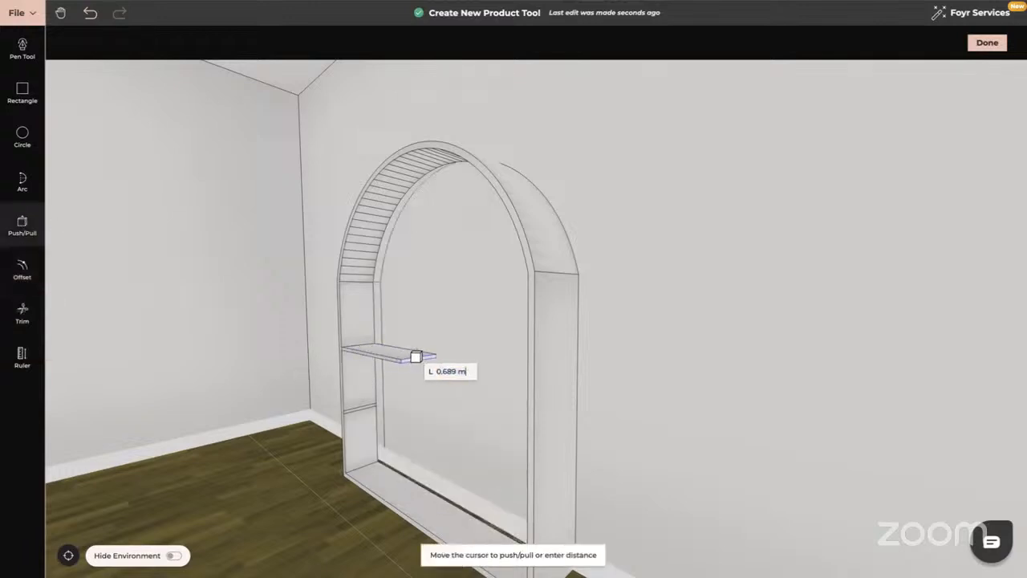
{"action": "scroll", "coordinate": [438, 356], "scroll_direction": "up", "scroll_amount": 5}
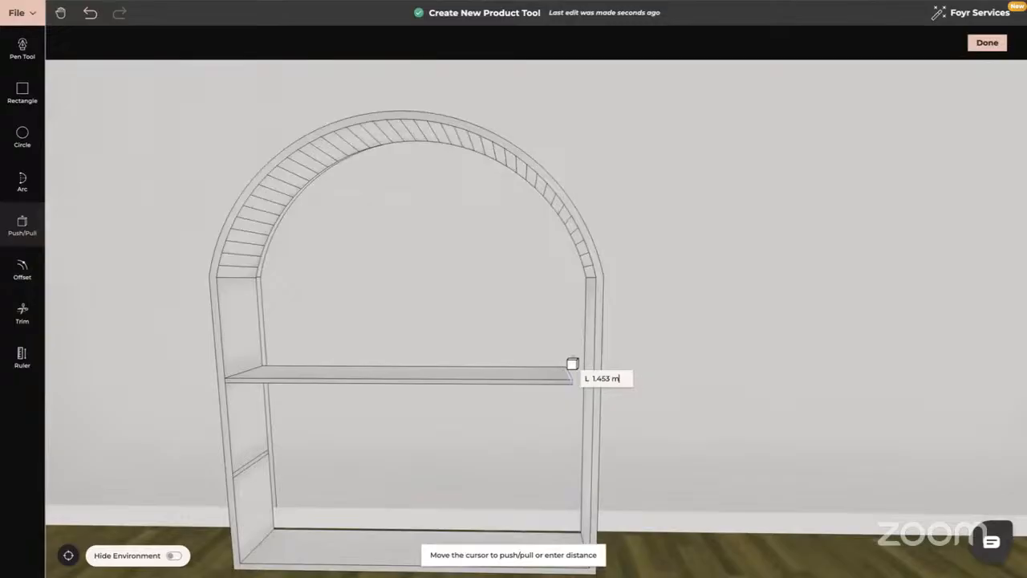
{"action": "left_click", "coordinate": [593, 365]}
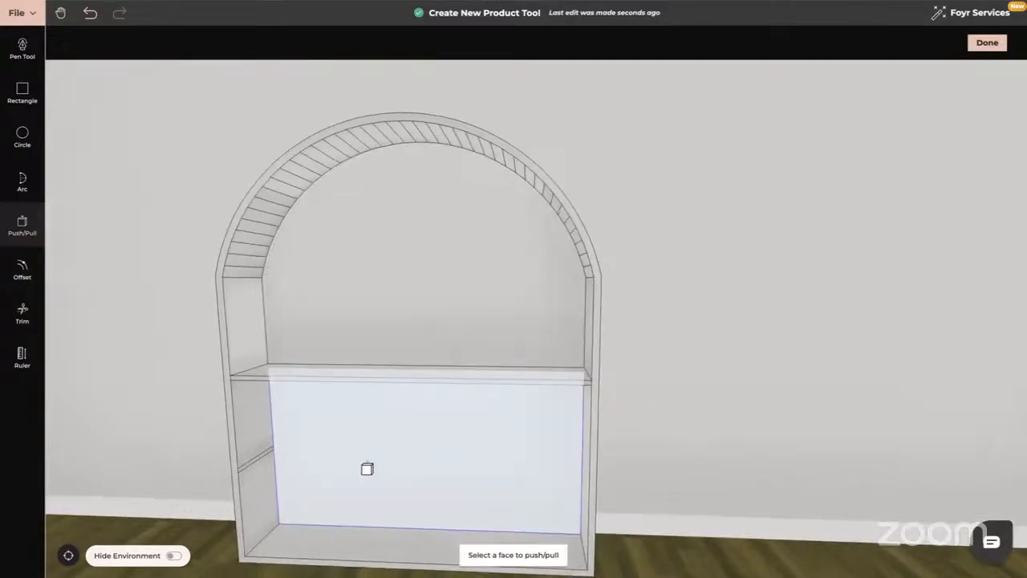
{"action": "middle_click_drag", "start_coordinate": [367, 468], "coordinate": [319, 470]}
Extrude a second full-width shelf across the niche and finish editing the product.
{"action": "left_click", "coordinate": [347, 412]}
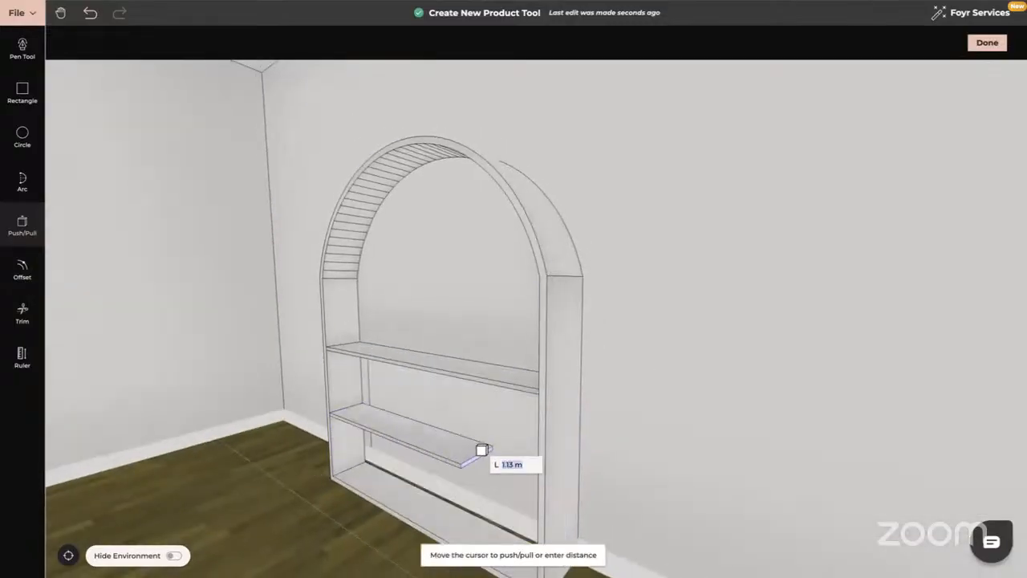
{"action": "middle_click_drag", "start_coordinate": [482, 449], "coordinate": [557, 447]}
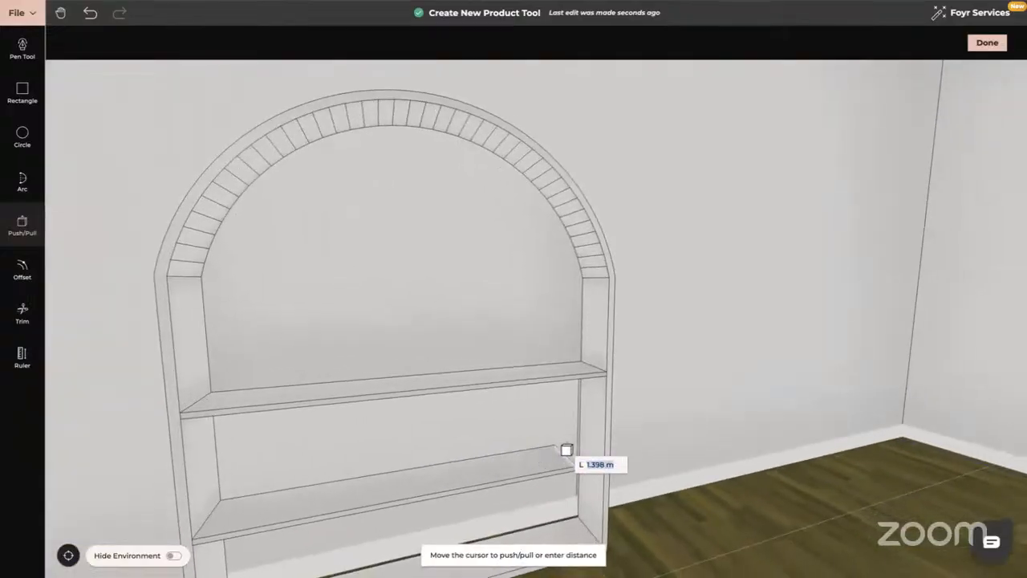
{"action": "left_click", "coordinate": [596, 449]}
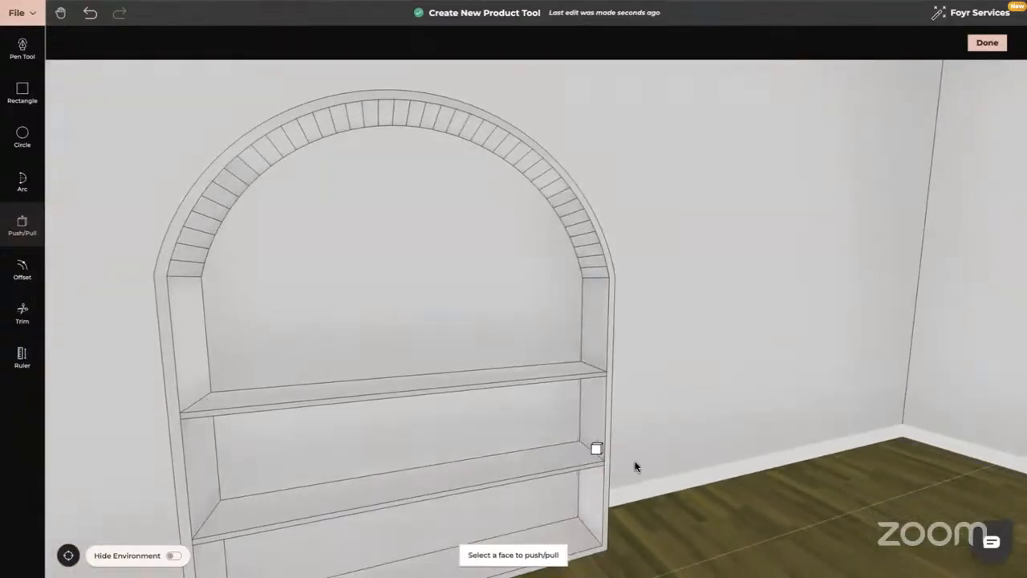
{"action": "key", "text": "Escape"}
{"action": "mouse_move", "coordinate": [612, 469]}
{"action": "middle_mouse_down"}
{"action": "mouse_move", "coordinate": [607, 454]}
{"action": "mouse_move", "coordinate": [619, 466]}
{"action": "middle_mouse_up"}
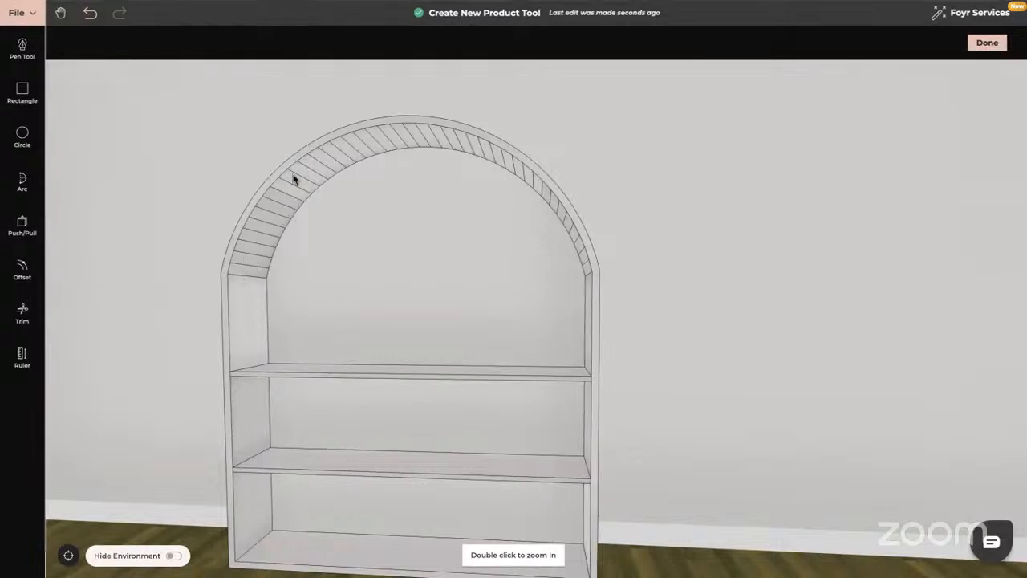
{"action": "left_click", "coordinate": [989, 47]}
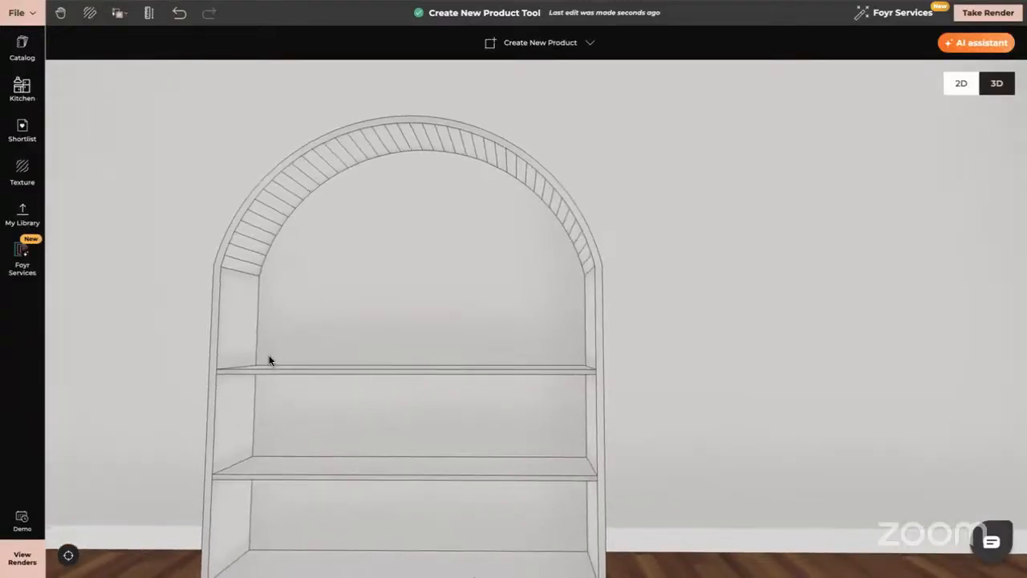
Search textures for 'dark blue' and apply Blue-Grey to two arch slats.
{"action": "left_click", "coordinate": [23, 171]}
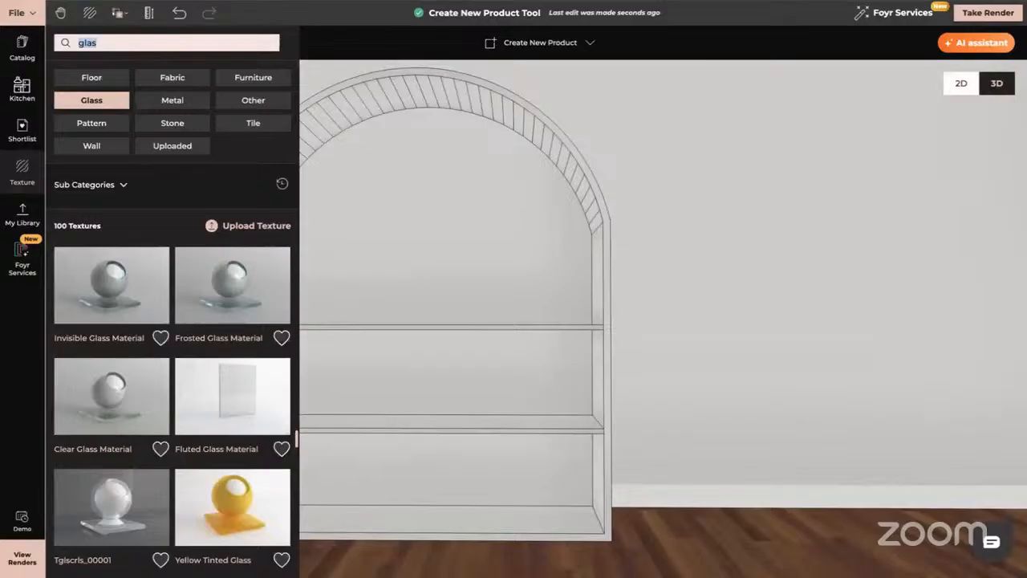
{"action": "key", "text": "BackSpace"}
{"action": "type", "text": "da"}
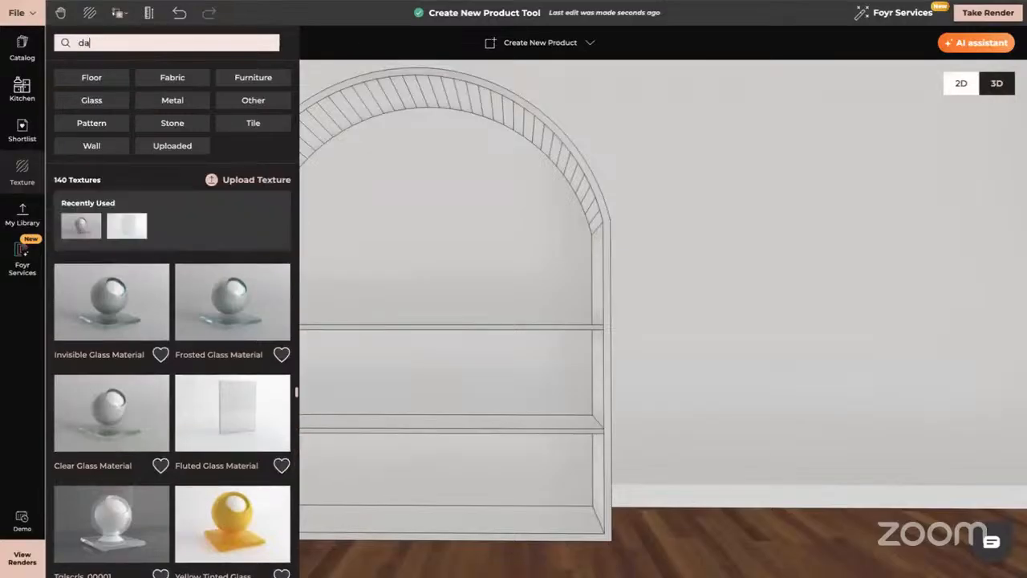
{"action": "type", "text": "rk bl"}
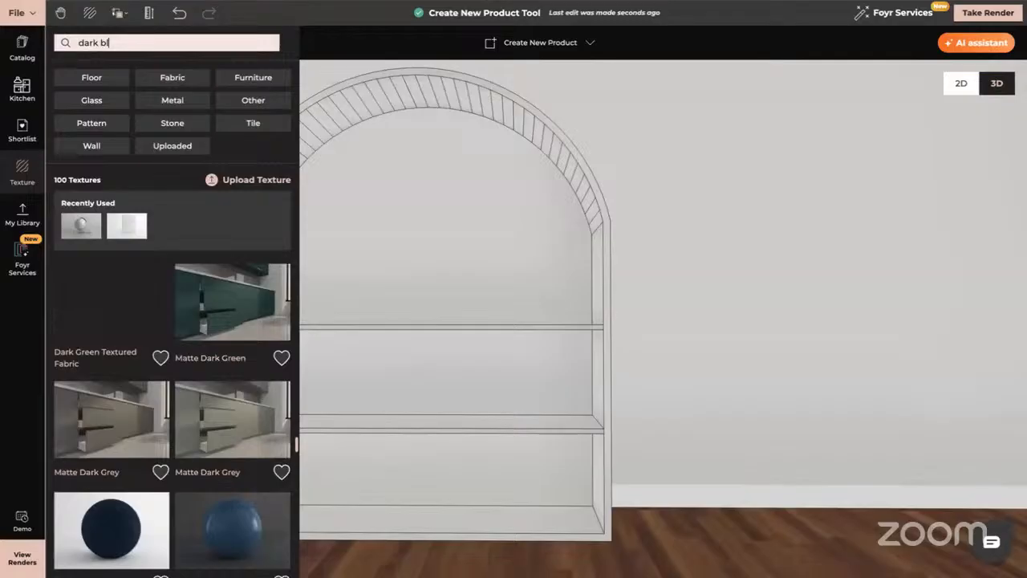
{"action": "type", "text": "ue"}
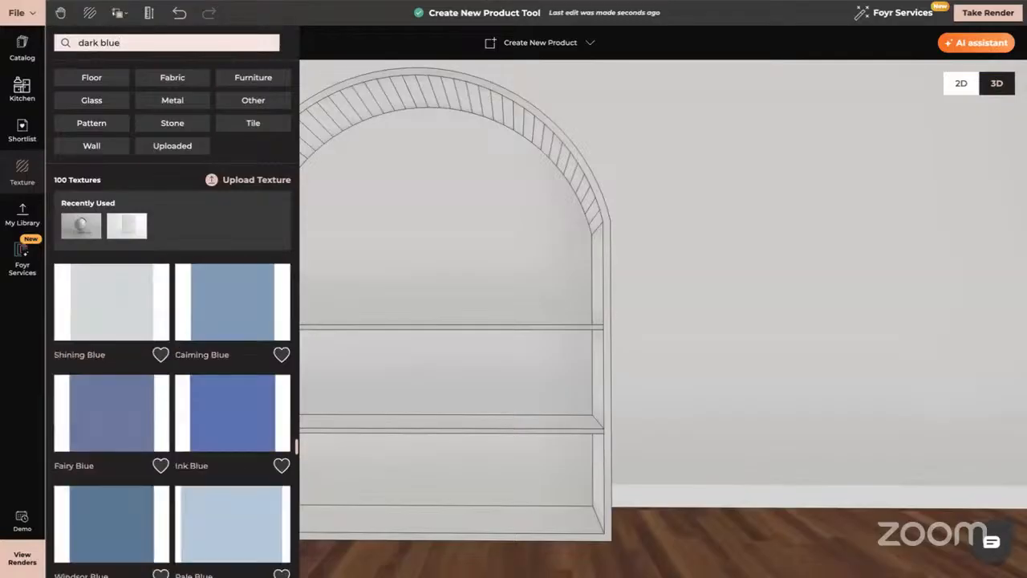
{"action": "scroll", "coordinate": [184, 454], "scroll_direction": "down", "scroll_amount": 5}
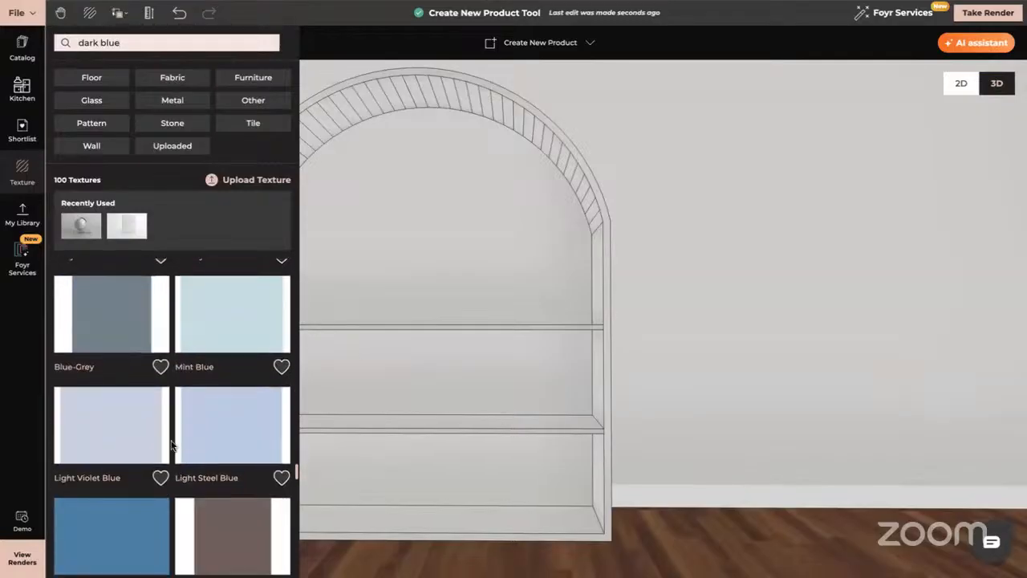
{"action": "left_click", "coordinate": [121, 325]}
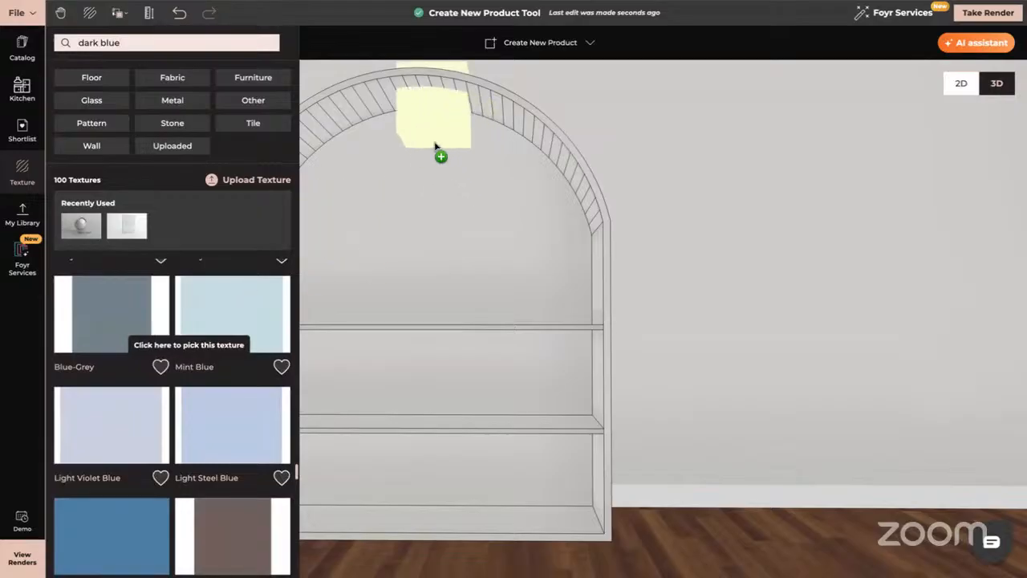
{"action": "left_click", "coordinate": [408, 98]}
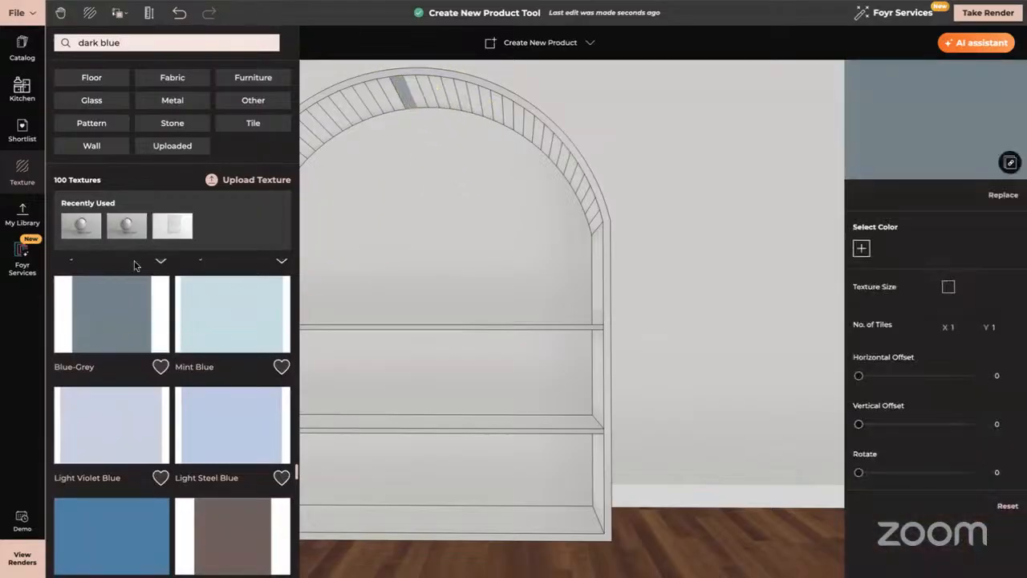
{"action": "left_click", "coordinate": [115, 307]}
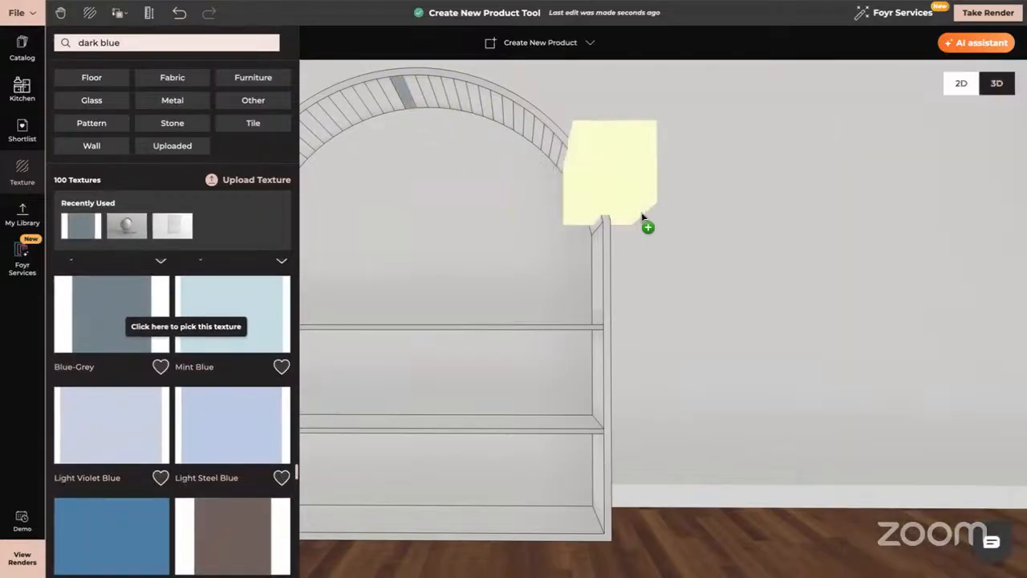
{"action": "left_click", "coordinate": [601, 221]}
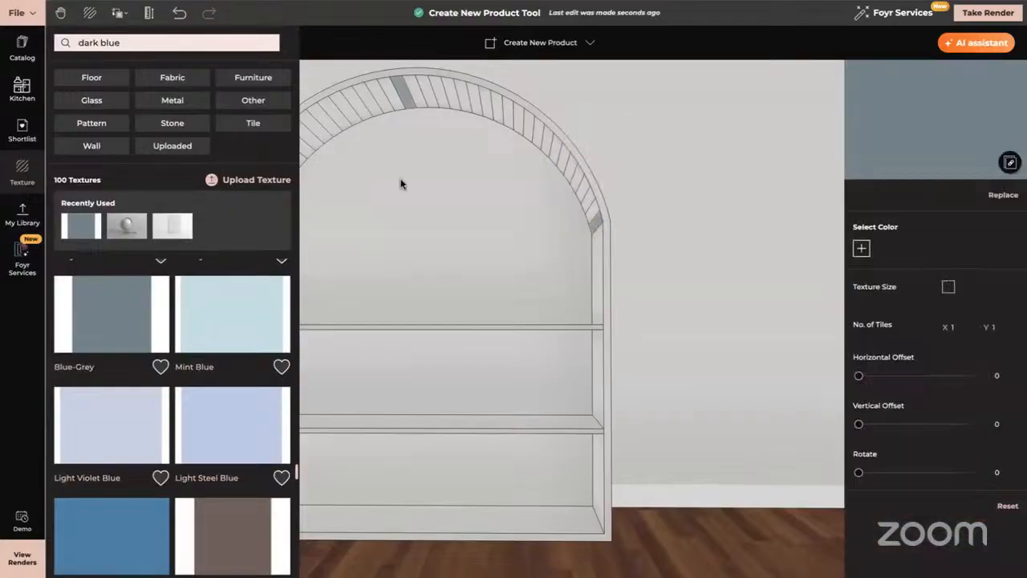
{"action": "scroll", "coordinate": [401, 184], "scroll_direction": "up", "scroll_amount": 3}
{"action": "right_click_drag", "start_coordinate": [401, 184], "coordinate": [514, 260]}
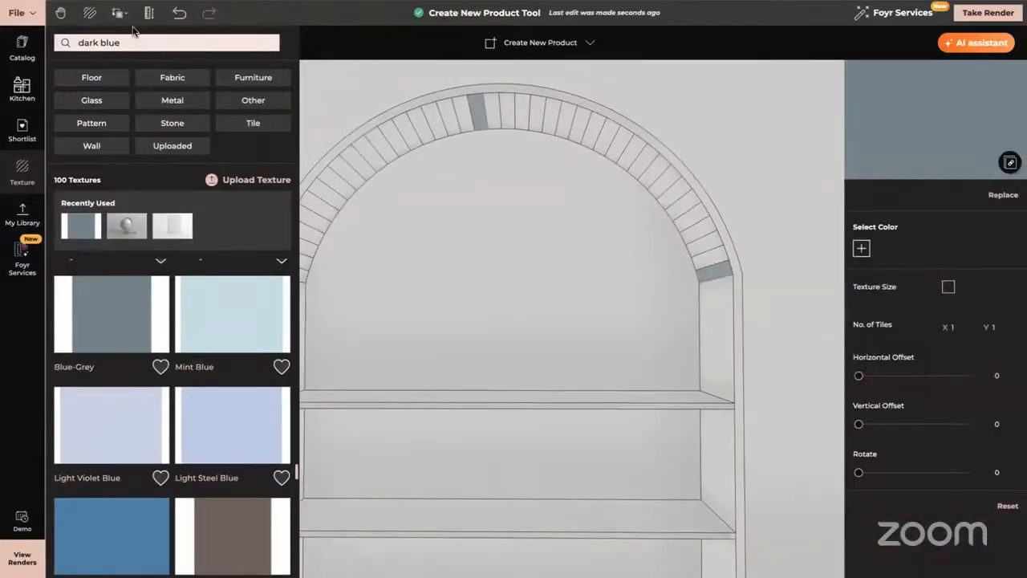
Copy the Blue-Grey texture and material from a slat onto another slat and the arch frame.
{"action": "left_click", "coordinate": [119, 13]}
{"action": "left_click", "coordinate": [145, 62]}
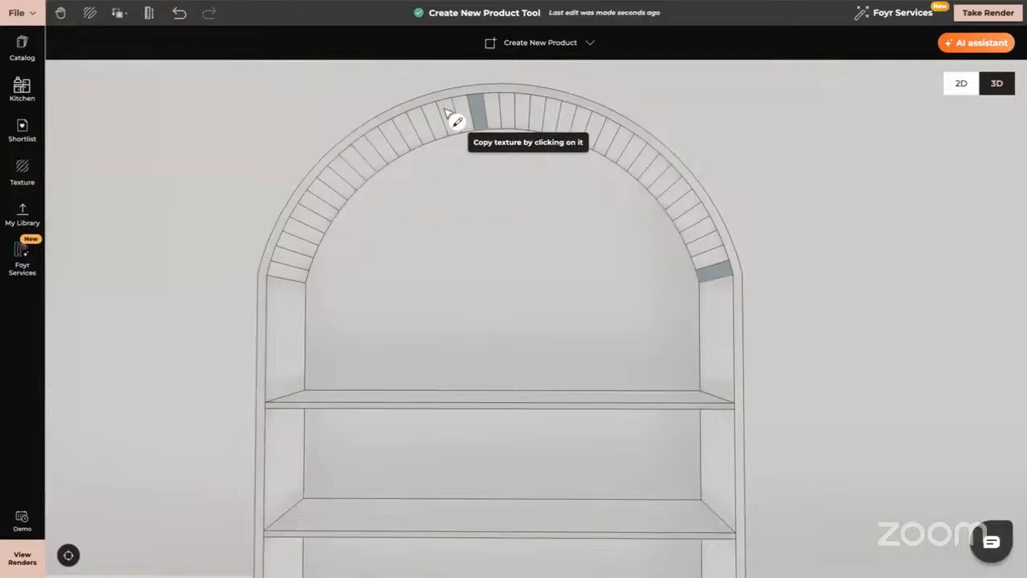
{"action": "left_click", "coordinate": [477, 116]}
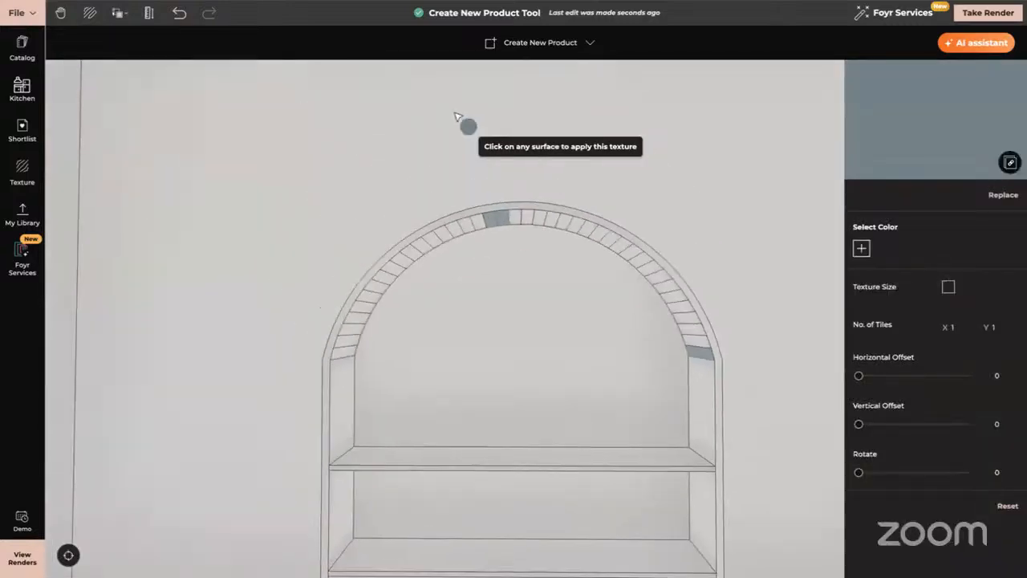
{"action": "right_click_drag", "start_coordinate": [455, 115], "coordinate": [491, 210]}
{"action": "scroll", "coordinate": [503, 291], "scroll_direction": "down", "scroll_amount": 2}
{"action": "mouse_move", "coordinate": [502, 340]}
{"action": "left_mouse_down"}
{"action": "mouse_move", "coordinate": [500, 301]}
{"action": "mouse_move", "coordinate": [503, 371]}
{"action": "left_mouse_up"}
{"action": "left_click", "coordinate": [504, 318]}
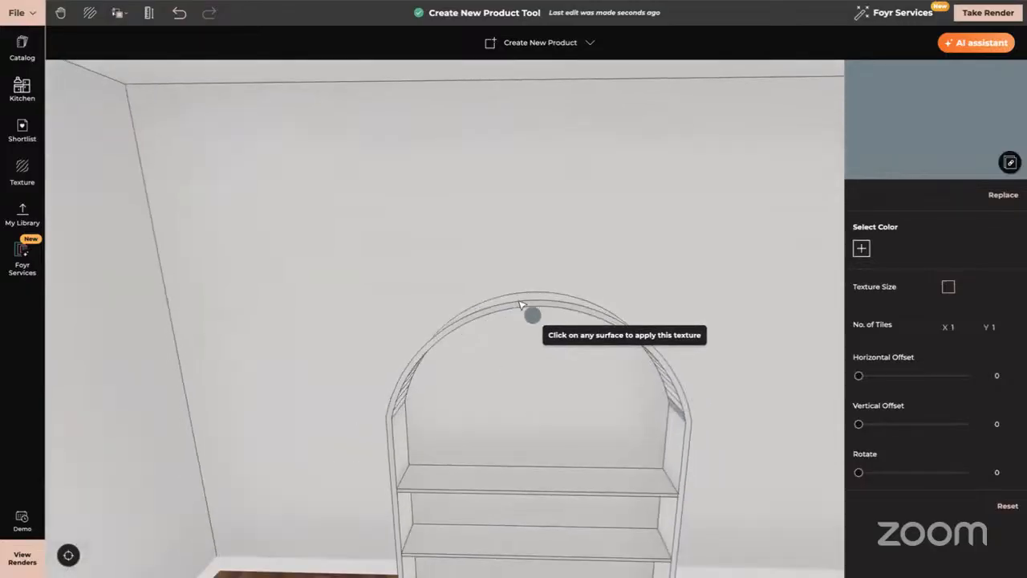
{"action": "left_click", "coordinate": [505, 312]}
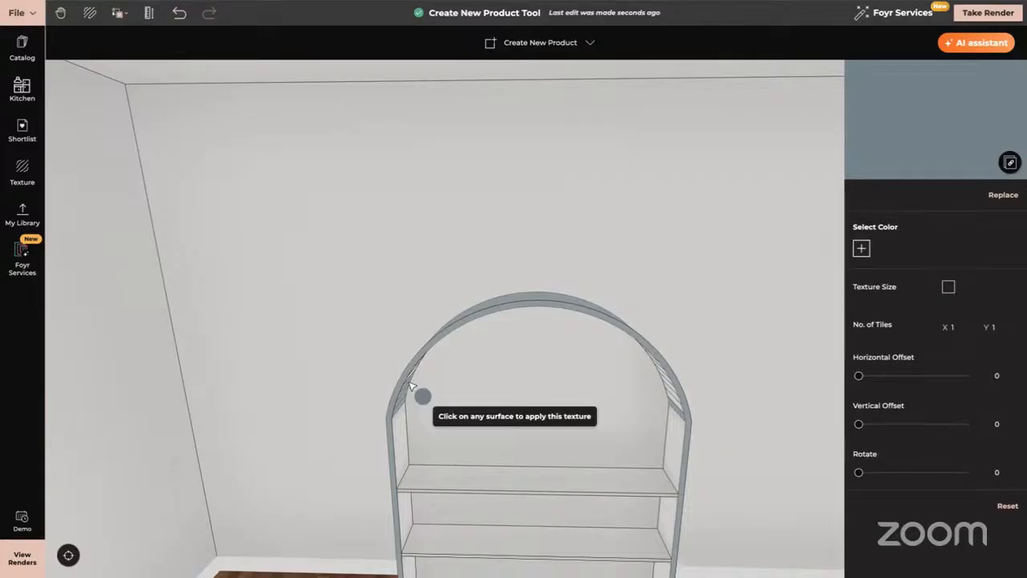
{"action": "left_click", "coordinate": [410, 387]}
{"action": "left_click_drag", "start_coordinate": [602, 385], "coordinate": [589, 263]}
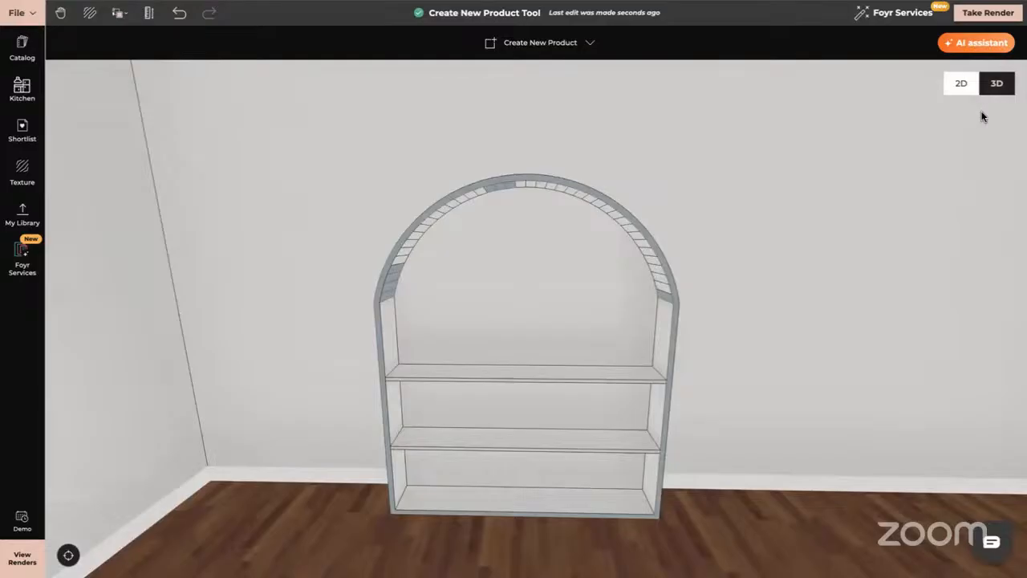
Delete the arched shelving unit and view the bare back wall.
{"action": "left_click", "coordinate": [533, 265]}
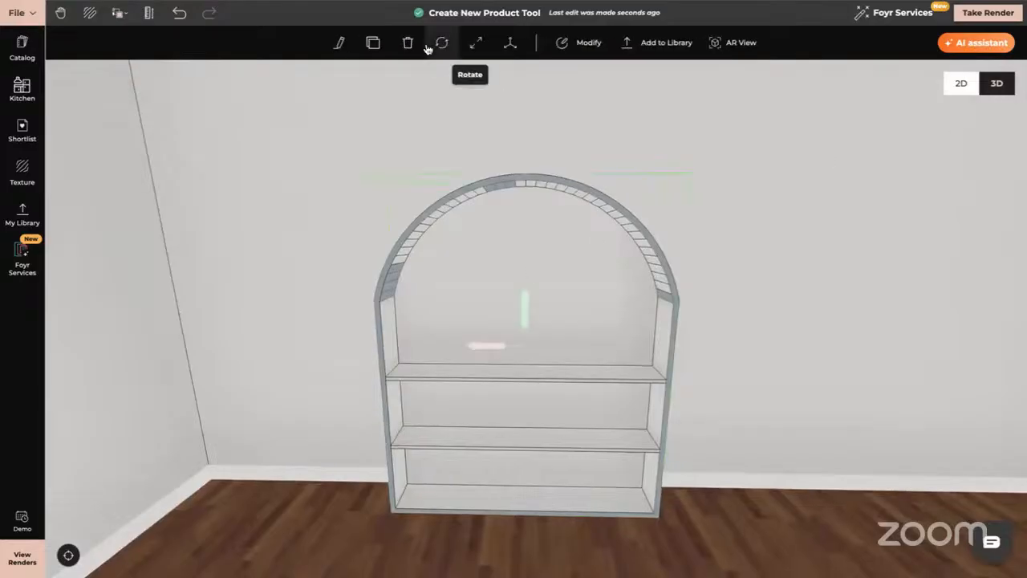
{"action": "left_click", "coordinate": [409, 41]}
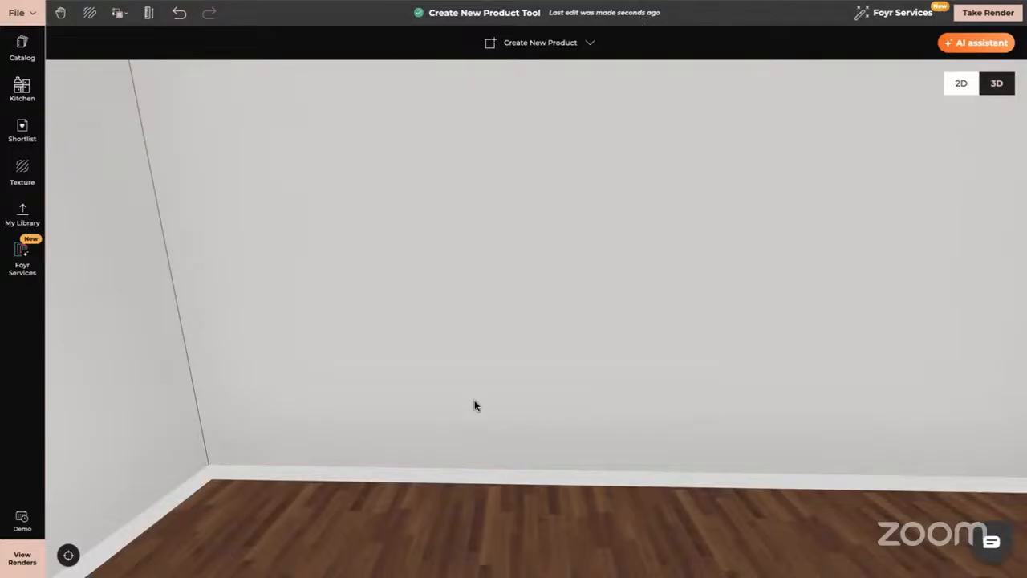
{"action": "left_click_drag", "start_coordinate": [474, 401], "coordinate": [481, 387]}
{"action": "scroll", "coordinate": [480, 388], "scroll_direction": "up", "scroll_amount": 2}
{"action": "right_click_drag", "start_coordinate": [481, 388], "coordinate": [438, 425]}
{"action": "scroll", "coordinate": [437, 425], "scroll_direction": "down", "scroll_amount": 3}
{"action": "mouse_move", "coordinate": [482, 439]}
{"action": "left_mouse_down"}
{"action": "mouse_move", "coordinate": [470, 440]}
{"action": "mouse_move", "coordinate": [481, 440]}
{"action": "left_mouse_up"}
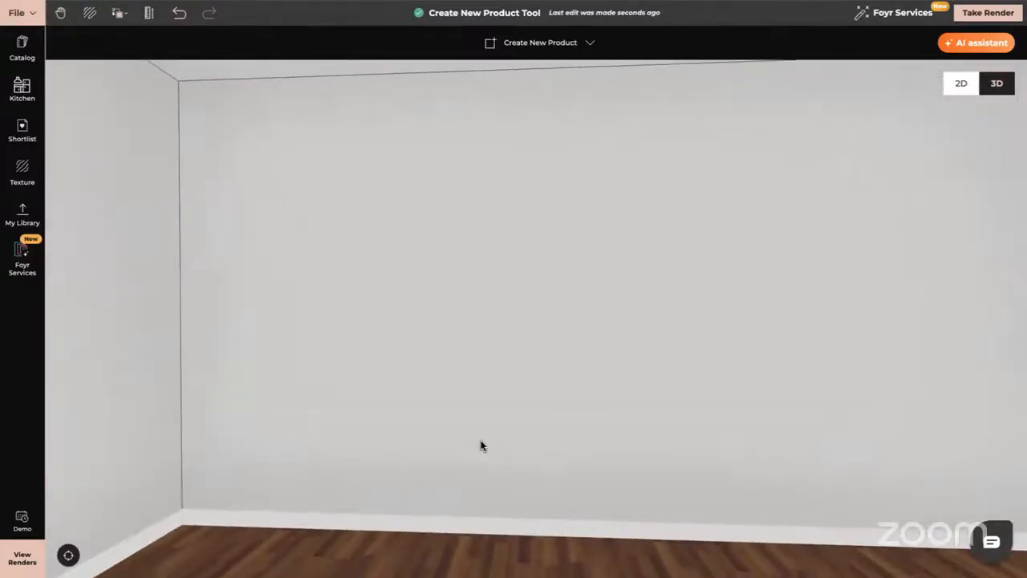
{"action": "scroll", "coordinate": [482, 446], "scroll_direction": "up", "scroll_amount": 2}
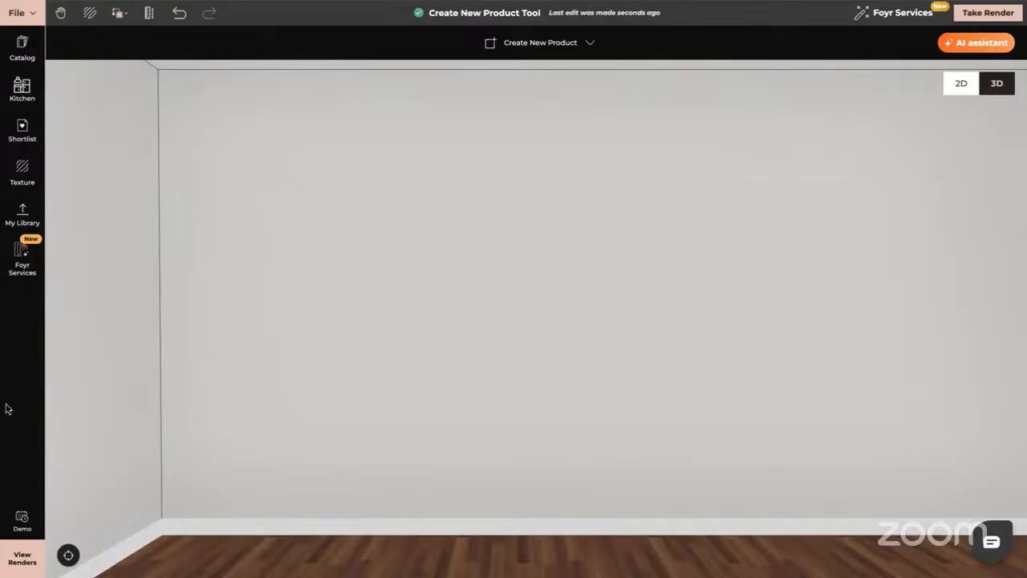
Start a new self-built product and view the floor from above.
{"action": "left_click", "coordinate": [557, 43]}
{"action": "left_click", "coordinate": [540, 84]}
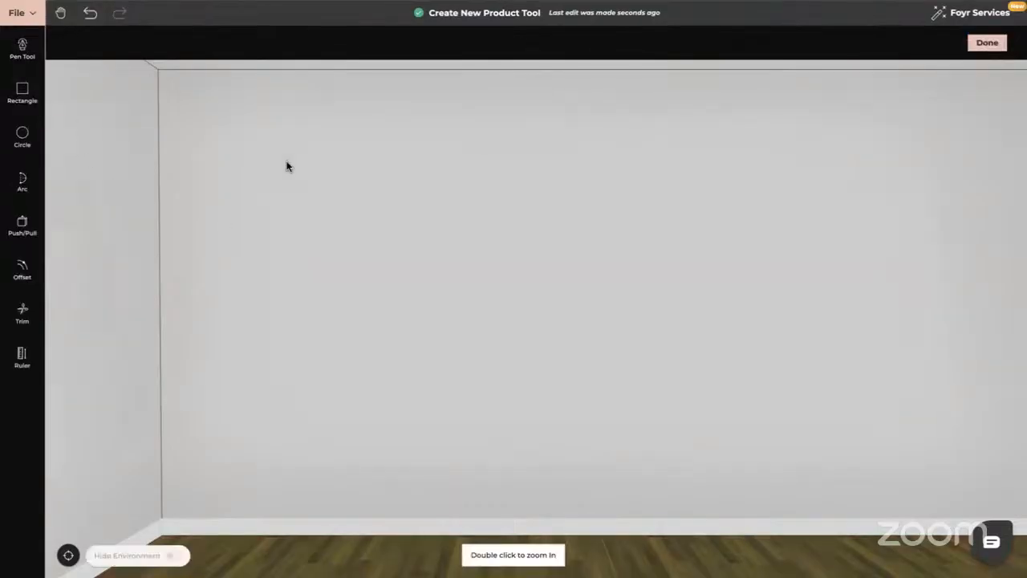
{"action": "left_click_drag", "start_coordinate": [407, 228], "coordinate": [409, 258]}
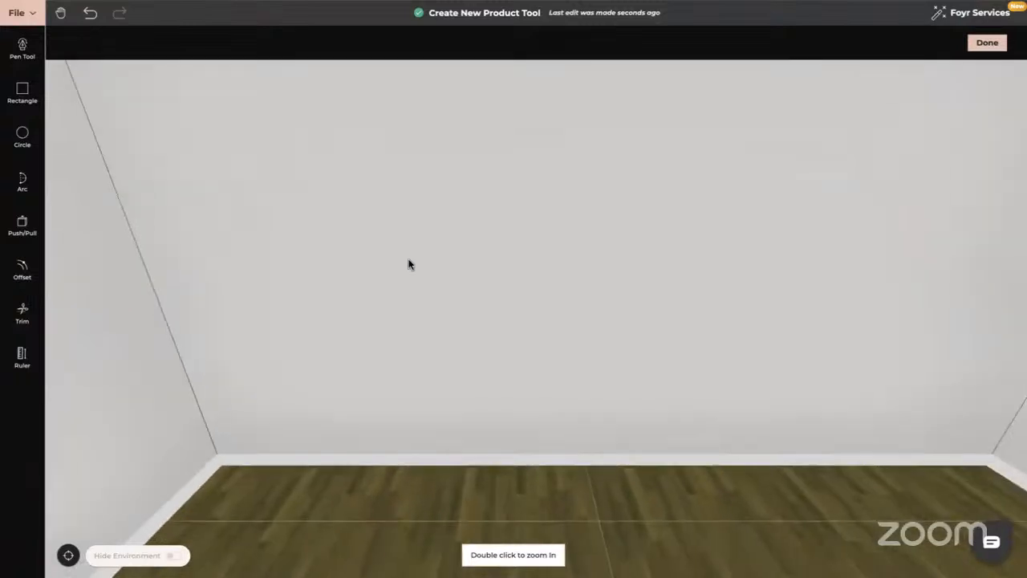
{"action": "scroll", "coordinate": [408, 262], "scroll_direction": "down", "scroll_amount": 5}
{"action": "scroll", "coordinate": [409, 266], "scroll_direction": "down", "scroll_amount": 2}
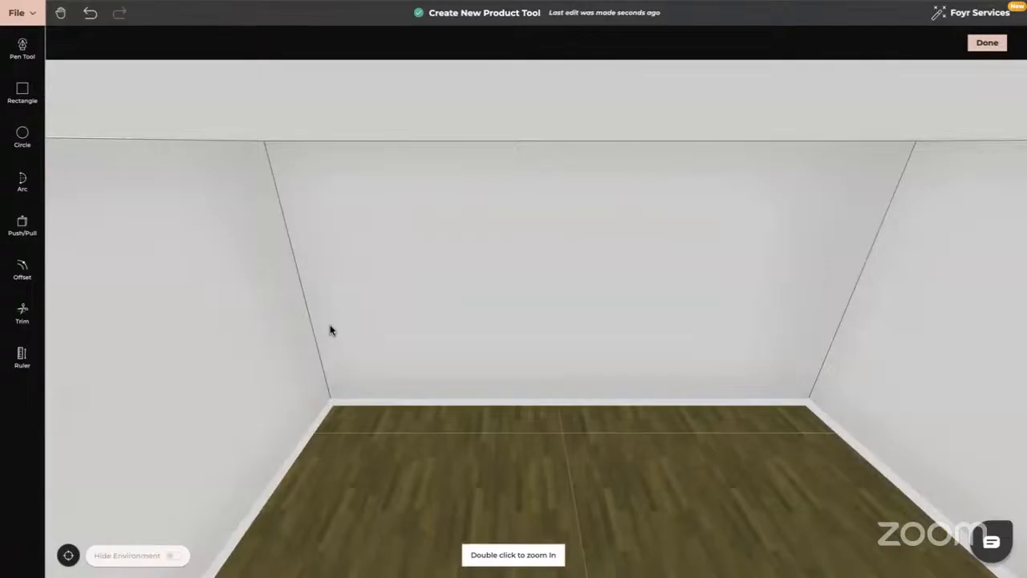
{"action": "scroll", "coordinate": [548, 385], "scroll_direction": "down", "scroll_amount": 5}
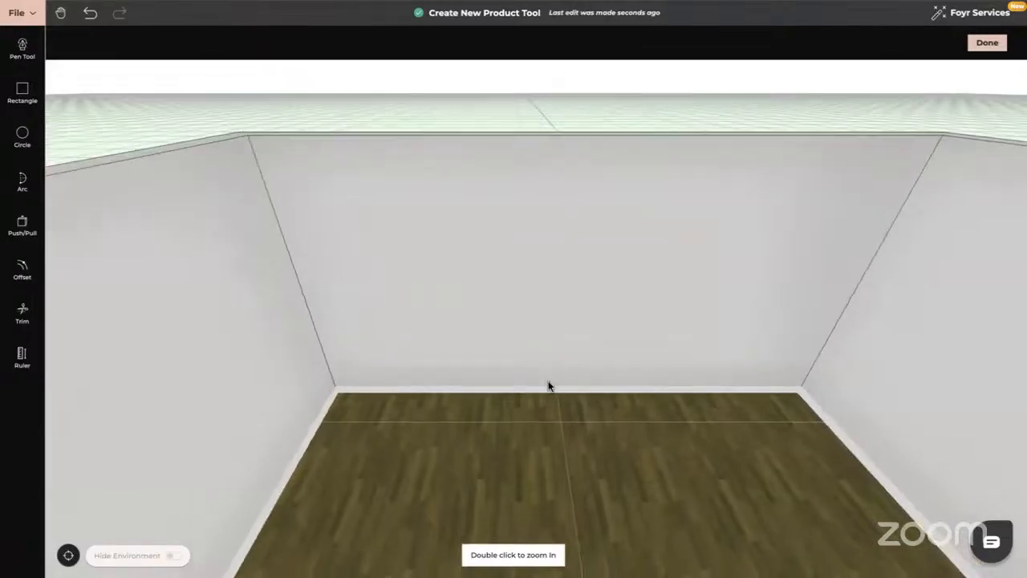
{"action": "left_click_drag", "start_coordinate": [548, 383], "coordinate": [547, 339]}
{"action": "scroll", "coordinate": [547, 294], "scroll_direction": "down", "scroll_amount": 3}
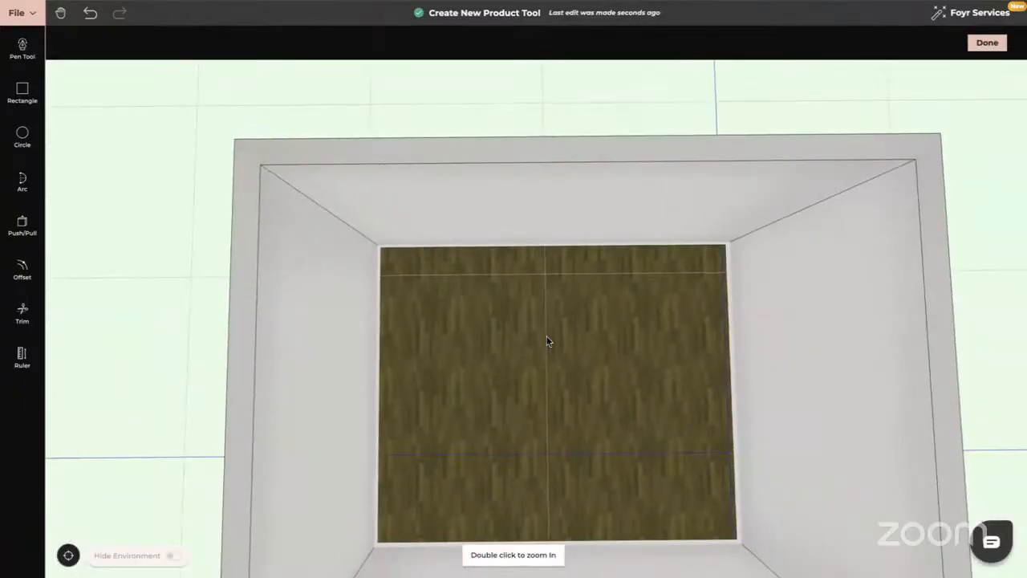
{"action": "left_click_drag", "start_coordinate": [548, 341], "coordinate": [543, 275]}
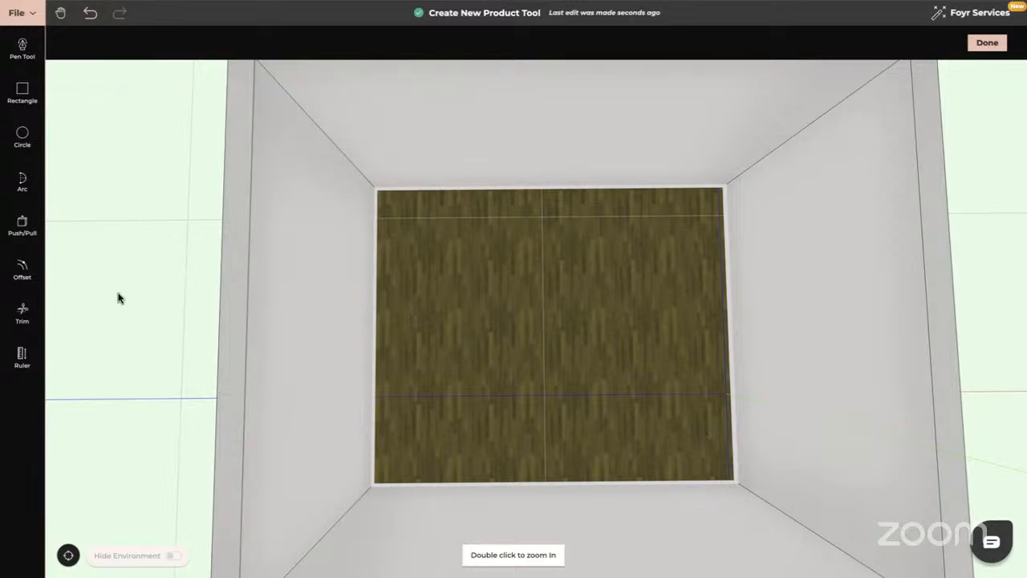
Draw a rectangle covering the whole 6 m by 5 m floor, corner to corner.
{"action": "left_click", "coordinate": [21, 95]}
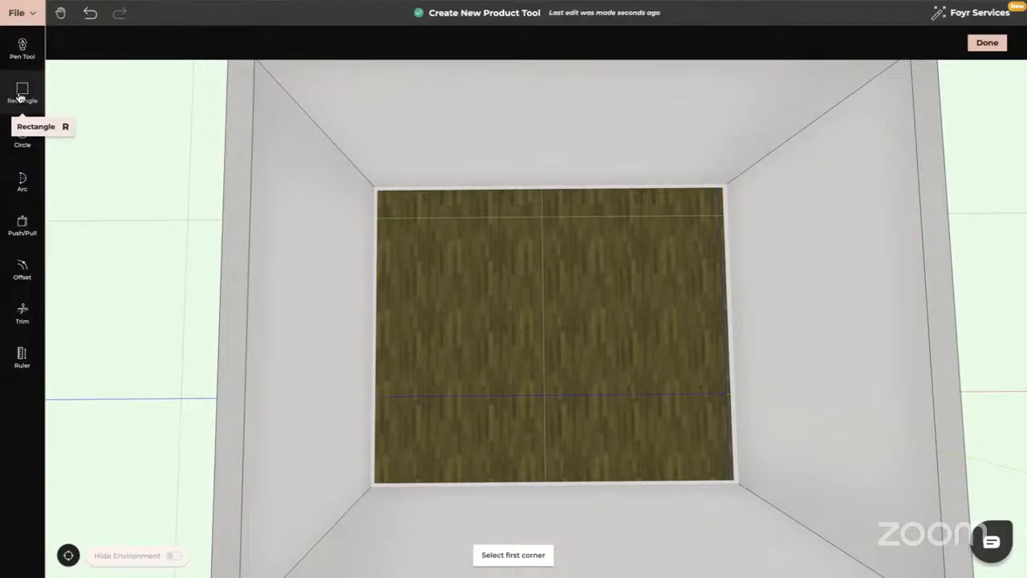
{"action": "left_click", "coordinate": [388, 189]}
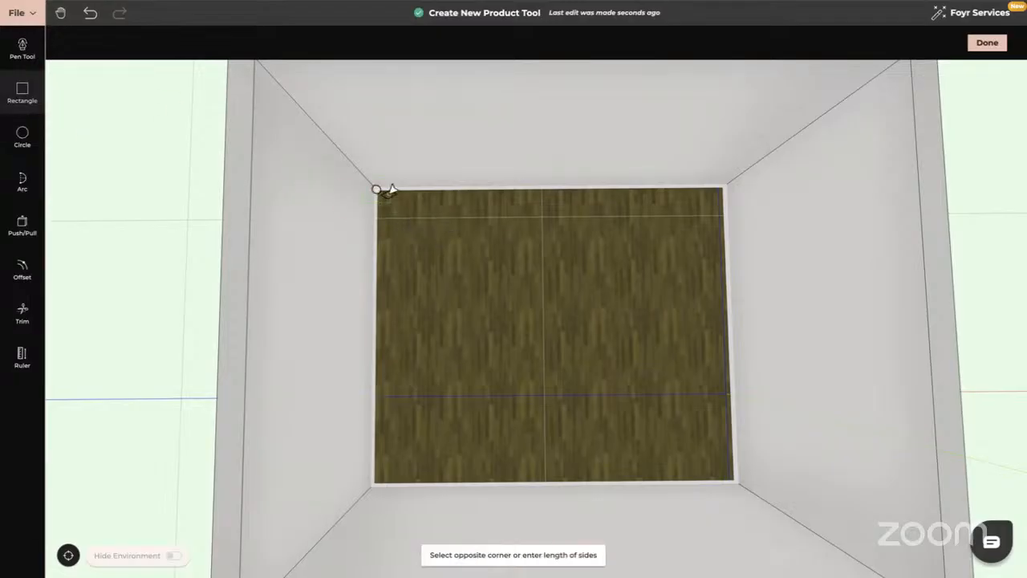
{"action": "left_click", "coordinate": [736, 474]}
{"action": "middle_click_drag", "start_coordinate": [754, 534], "coordinate": [729, 504]}
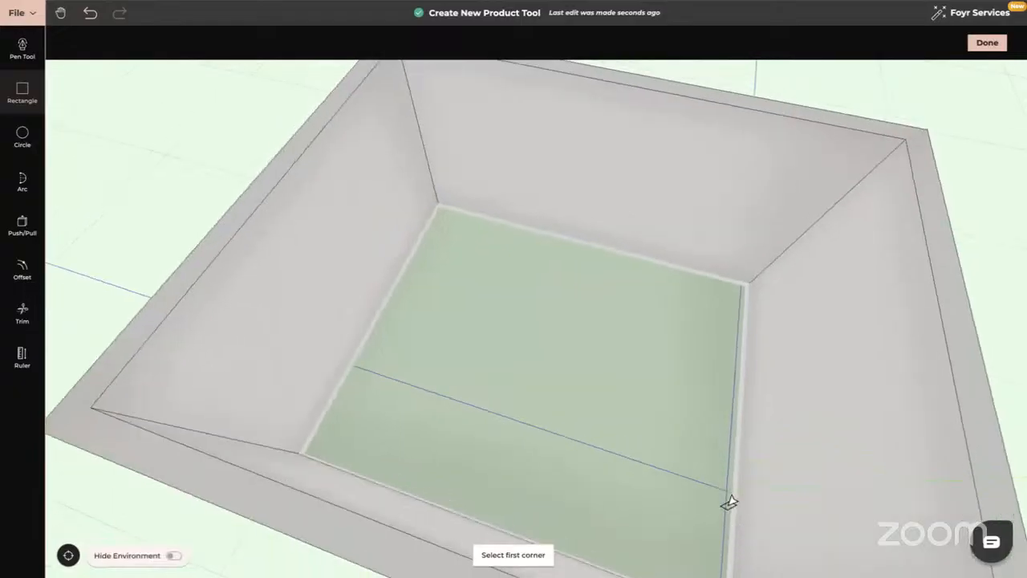
Raise the floor rectangle 0.9 m into a solid block.
{"action": "left_click", "coordinate": [21, 225]}
{"action": "left_click", "coordinate": [468, 318]}
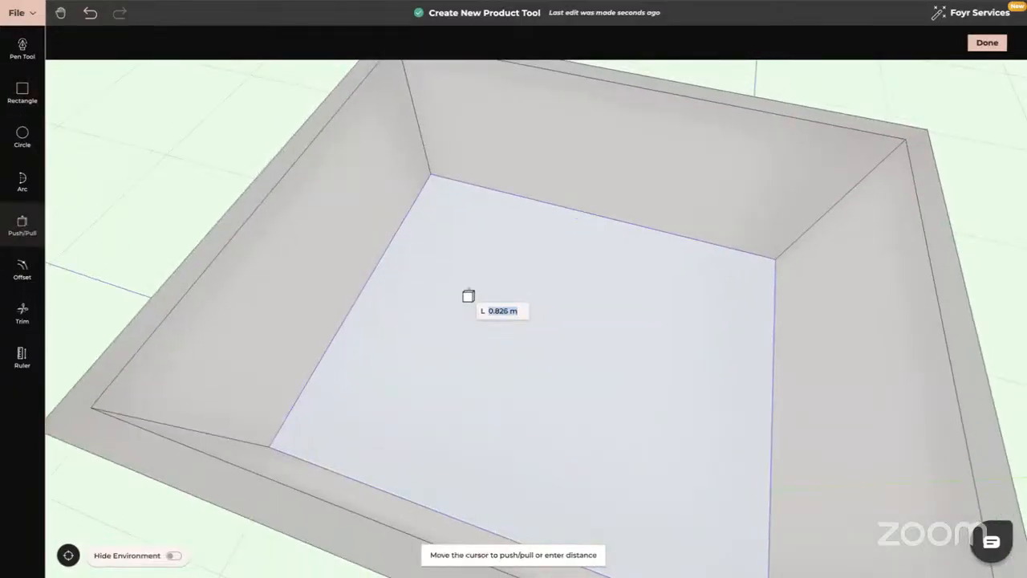
{"action": "type", "text": "0.9"}
{"action": "key", "text": "Return"}
{"action": "key", "text": "Escape"}
{"action": "left_click_drag", "start_coordinate": [553, 350], "coordinate": [575, 386]}
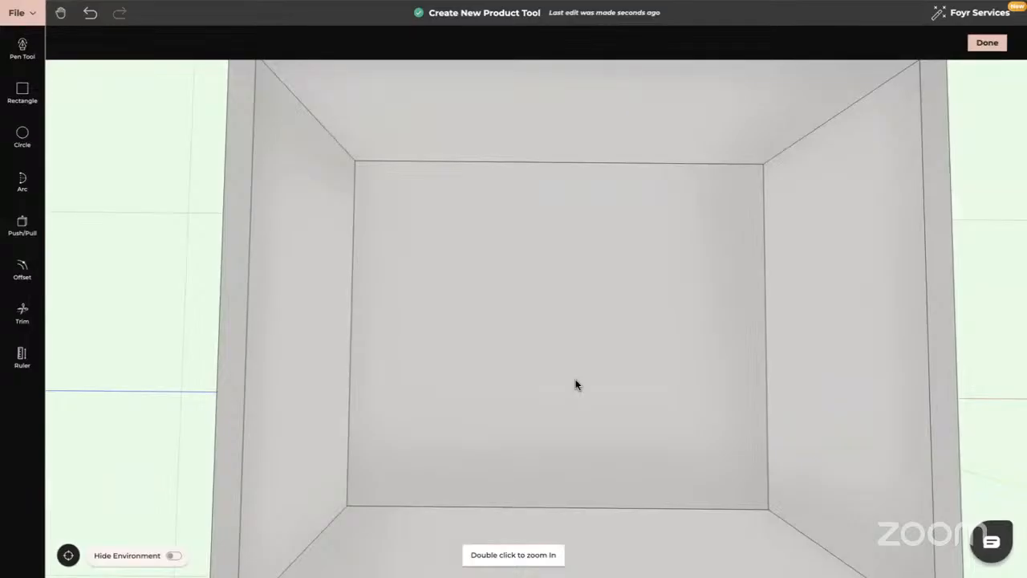
{"action": "left_click_drag", "start_coordinate": [575, 385], "coordinate": [577, 385]}
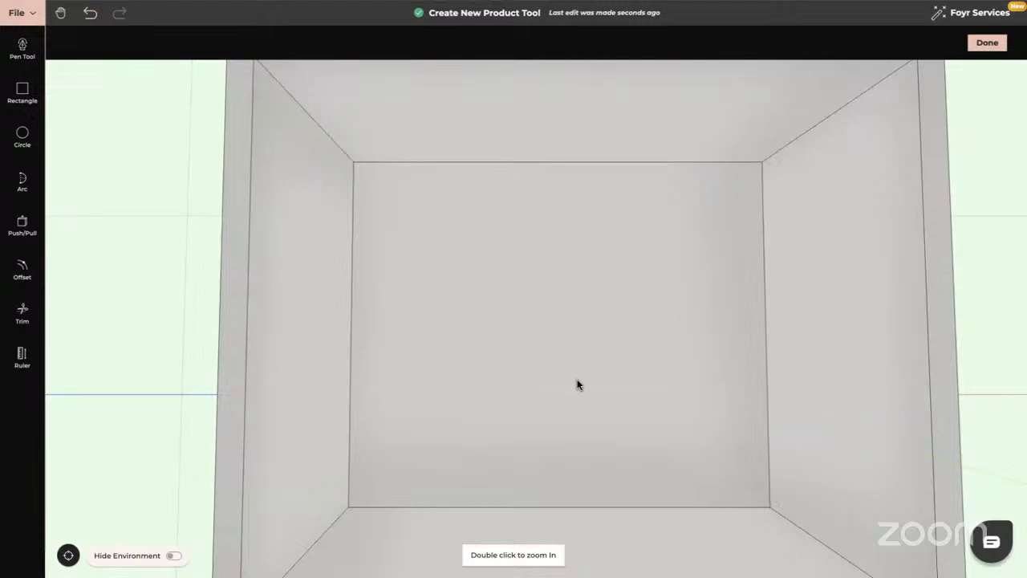
Offset the top face's left, back and right edges inward by 0.65 m.
{"action": "left_click", "coordinate": [25, 266]}
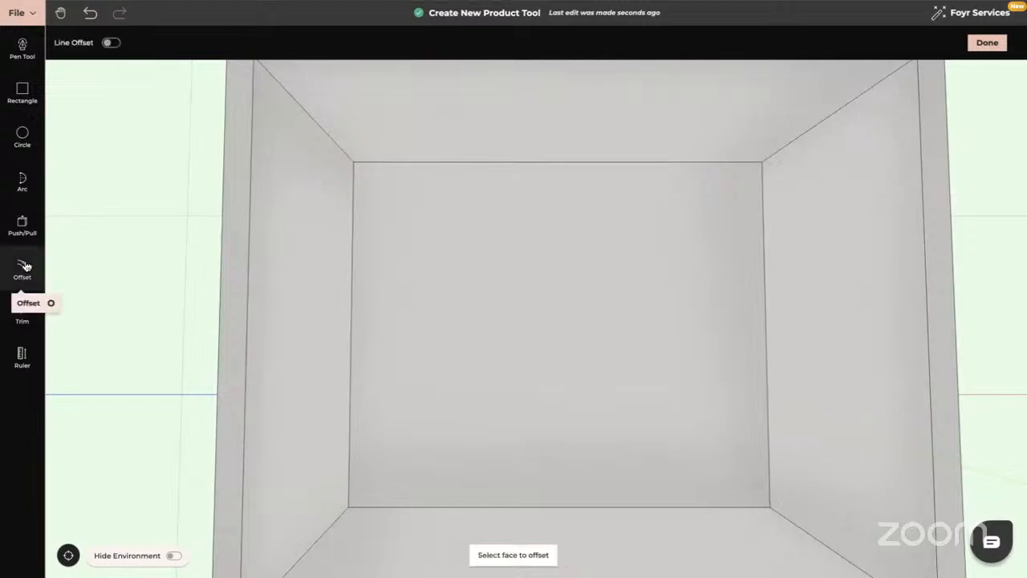
{"action": "left_click", "coordinate": [113, 43]}
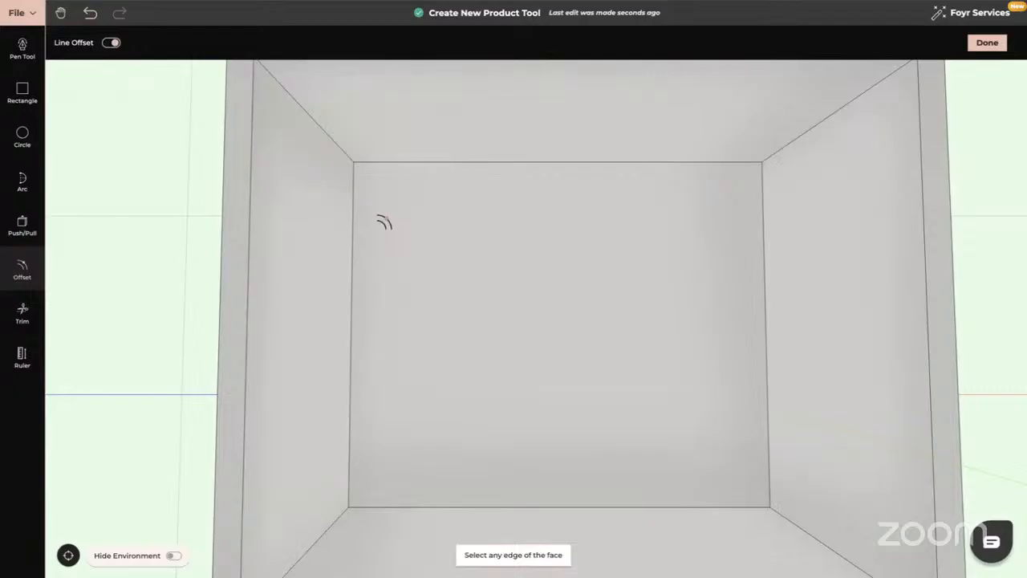
{"action": "left_click", "coordinate": [352, 285]}
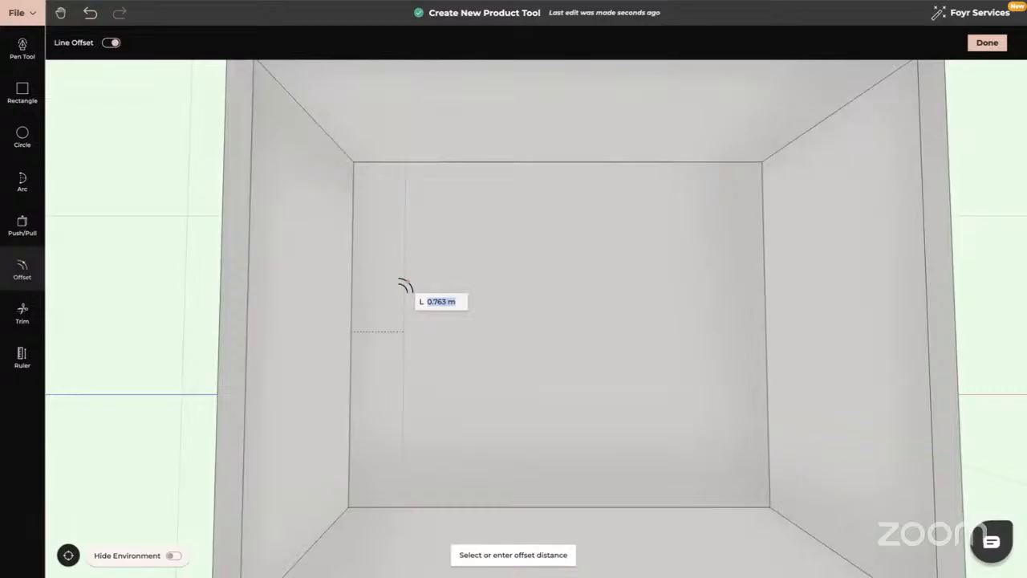
{"action": "type", "text": "0."}
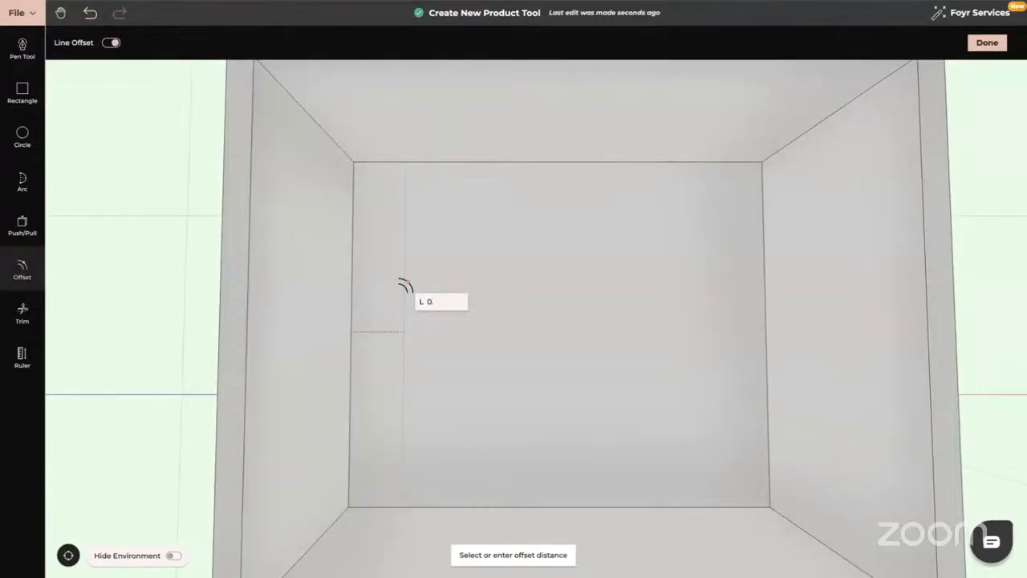
{"action": "type", "text": "65"}
{"action": "key", "text": "Return"}
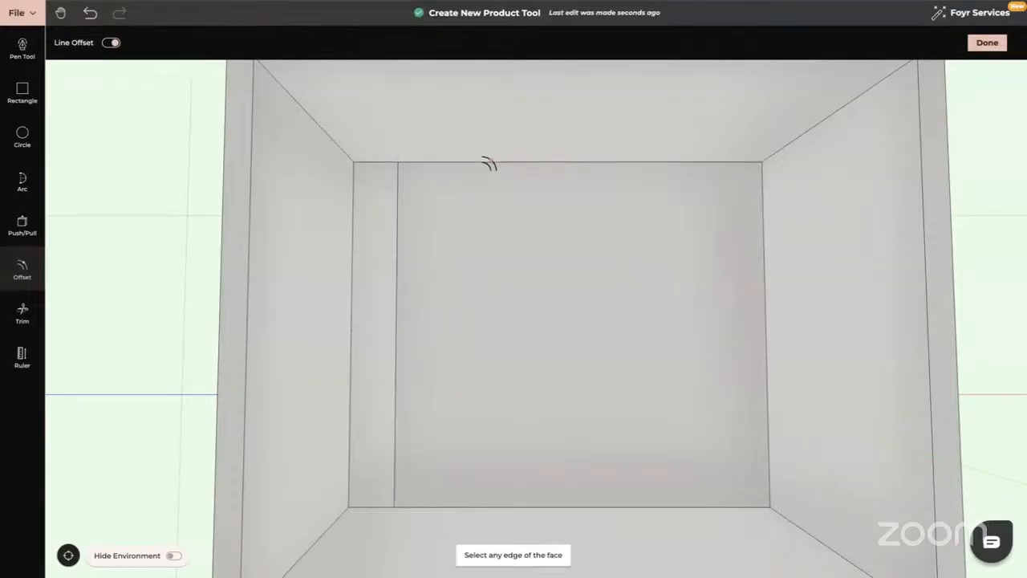
{"action": "left_click", "coordinate": [489, 164]}
{"action": "type", "text": "0.65"}
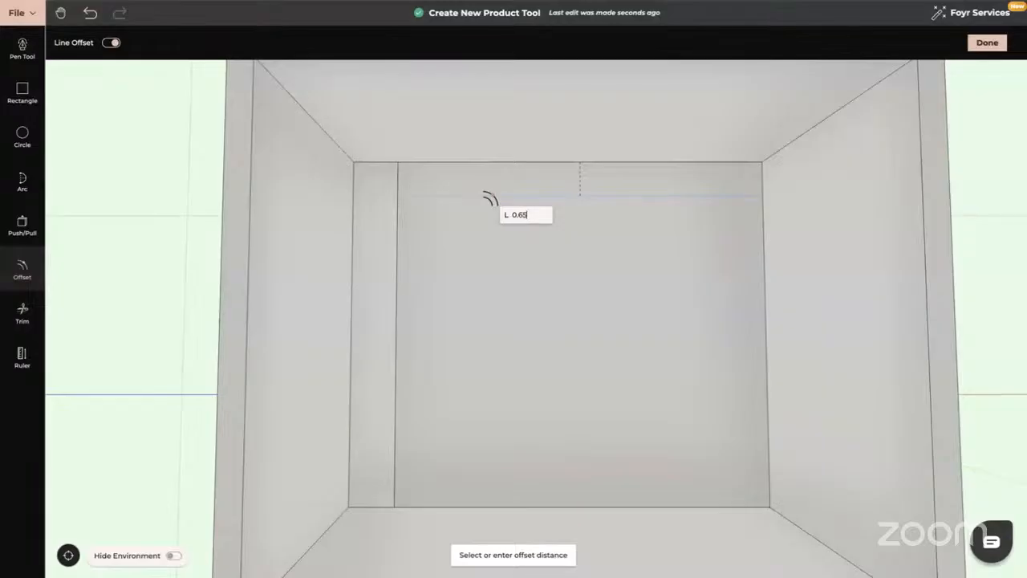
{"action": "key", "text": "Return"}
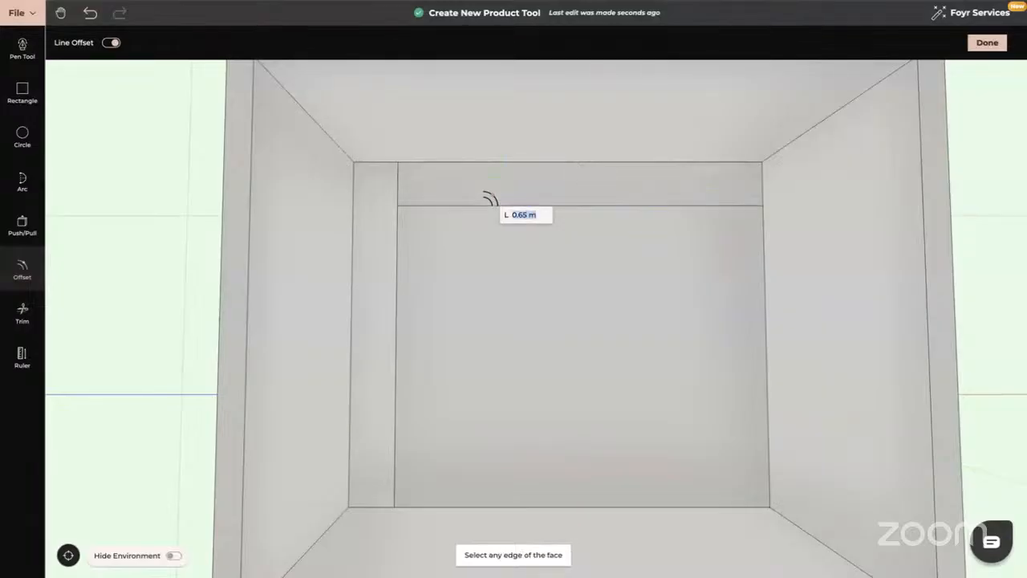
{"action": "left_click", "coordinate": [763, 298]}
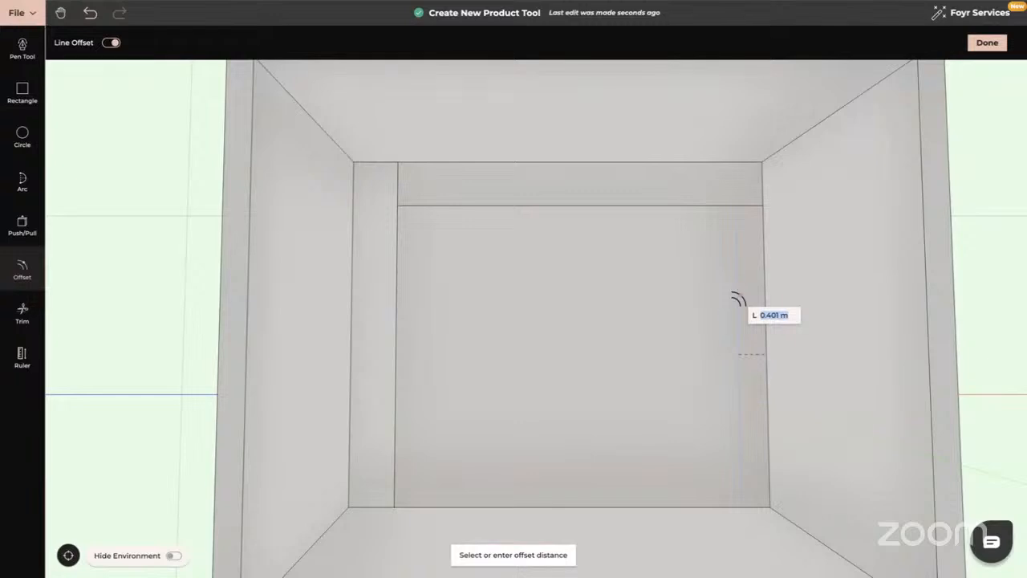
{"action": "type", "text": "0.65"}
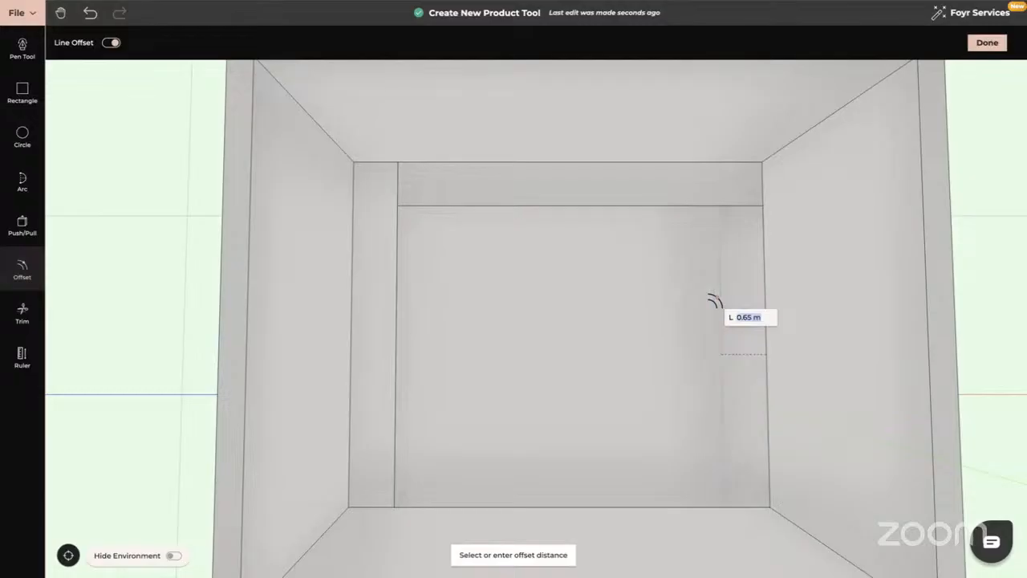
{"action": "key", "text": "Return"}
{"action": "middle_click_drag", "start_coordinate": [653, 436], "coordinate": [653, 420]}
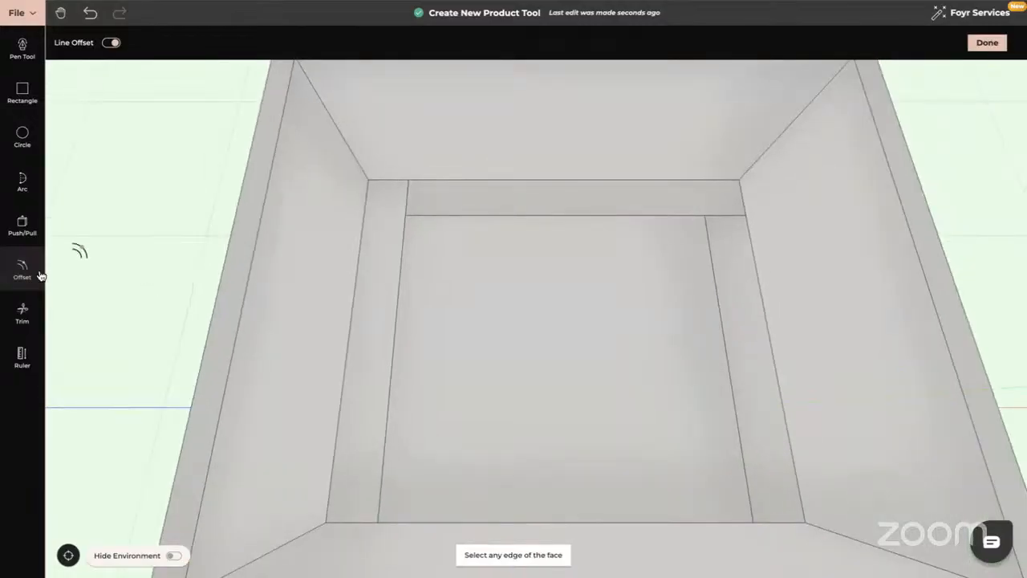
Trim the stray segments at the back-left and back-right inner corners.
{"action": "left_click", "coordinate": [22, 314]}
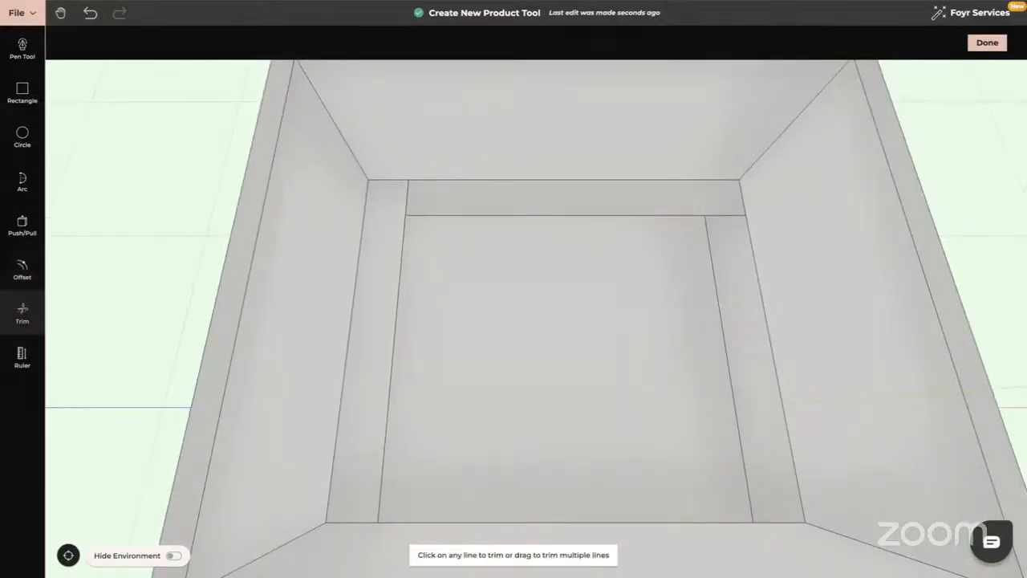
{"action": "left_click", "coordinate": [407, 193]}
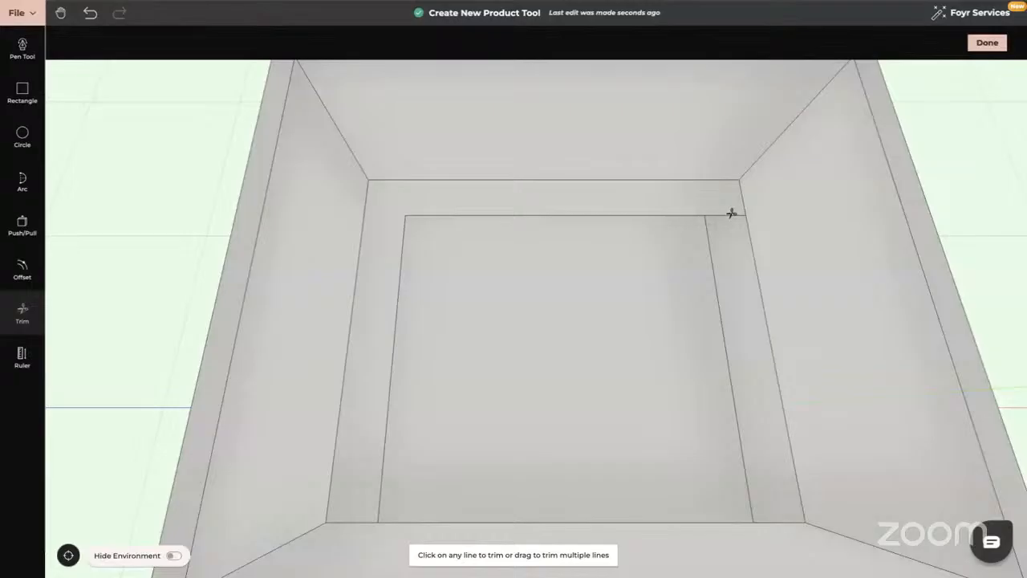
{"action": "left_click", "coordinate": [732, 214]}
{"action": "key", "text": "Escape"}
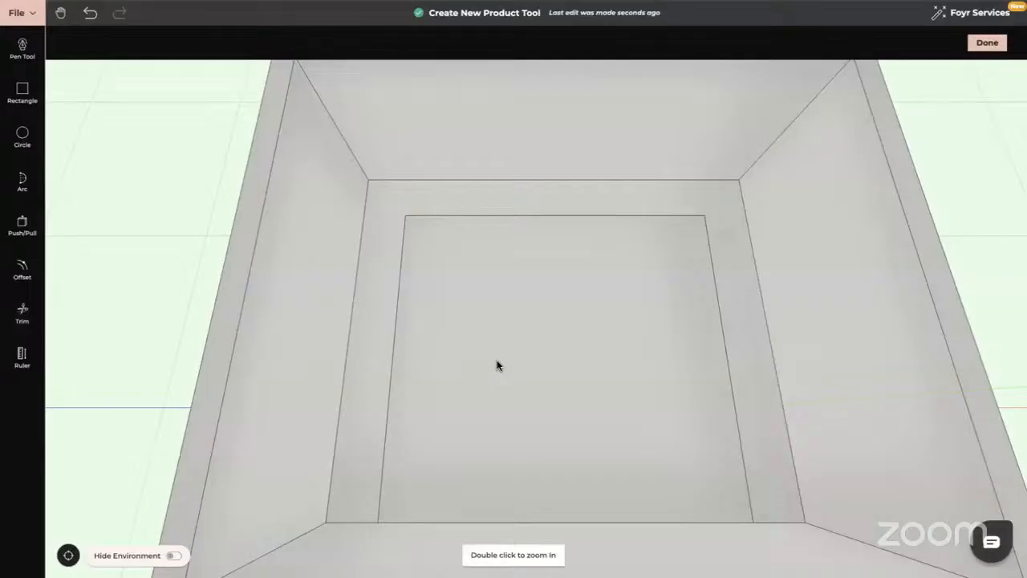
Push the block's centre face down to the floor, leaving a U-shaped bench.
{"action": "left_click_drag", "start_coordinate": [496, 362], "coordinate": [495, 303]}
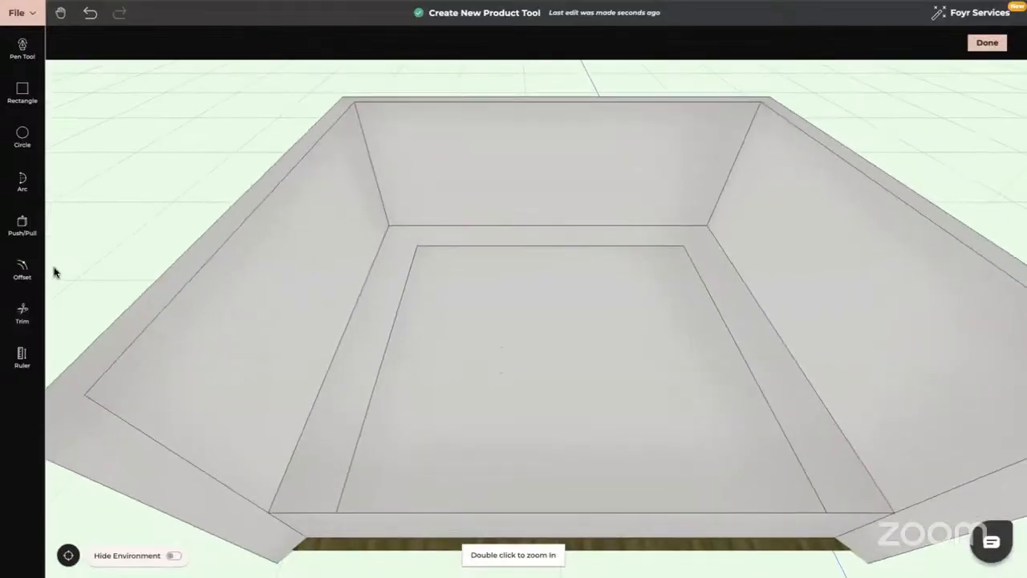
{"action": "left_click", "coordinate": [23, 227]}
{"action": "left_click", "coordinate": [516, 369]}
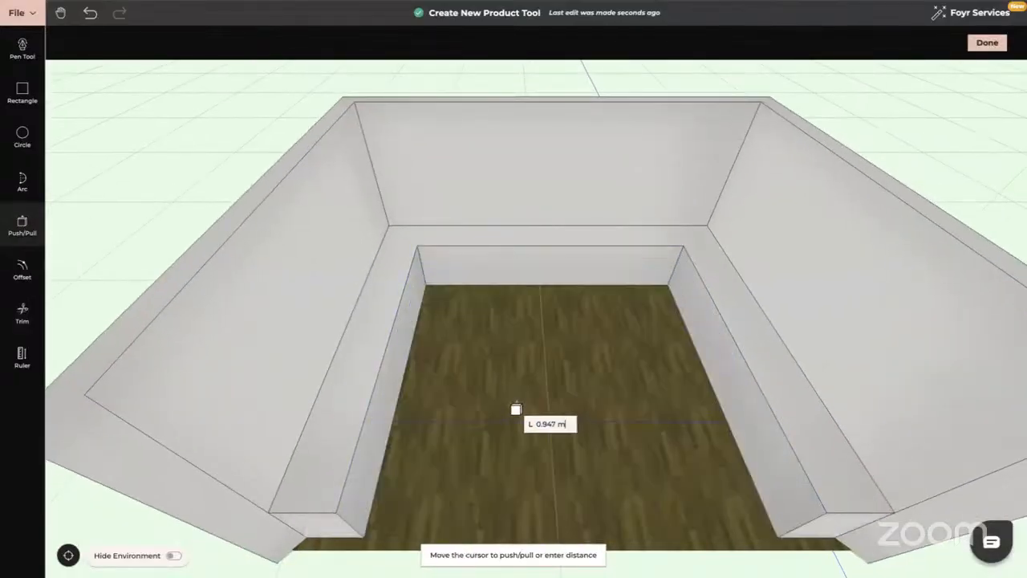
{"action": "left_click", "coordinate": [518, 446]}
{"action": "key", "text": "Escape"}
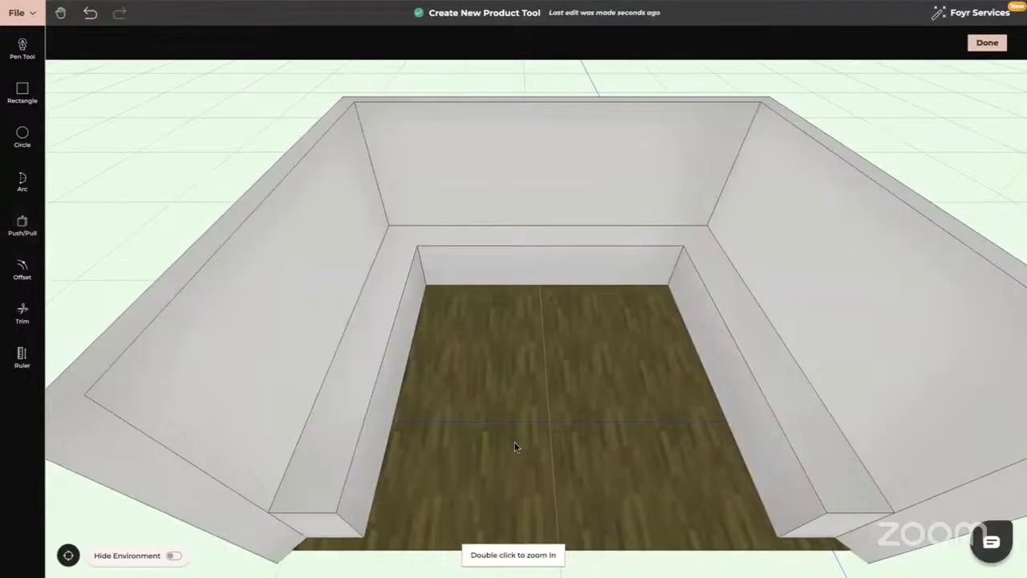
{"action": "mouse_move", "coordinate": [575, 406]}
{"action": "left_mouse_down"}
{"action": "mouse_move", "coordinate": [573, 374]}
{"action": "mouse_move", "coordinate": [573, 431]}
{"action": "mouse_move", "coordinate": [572, 389]}
{"action": "left_mouse_up"}
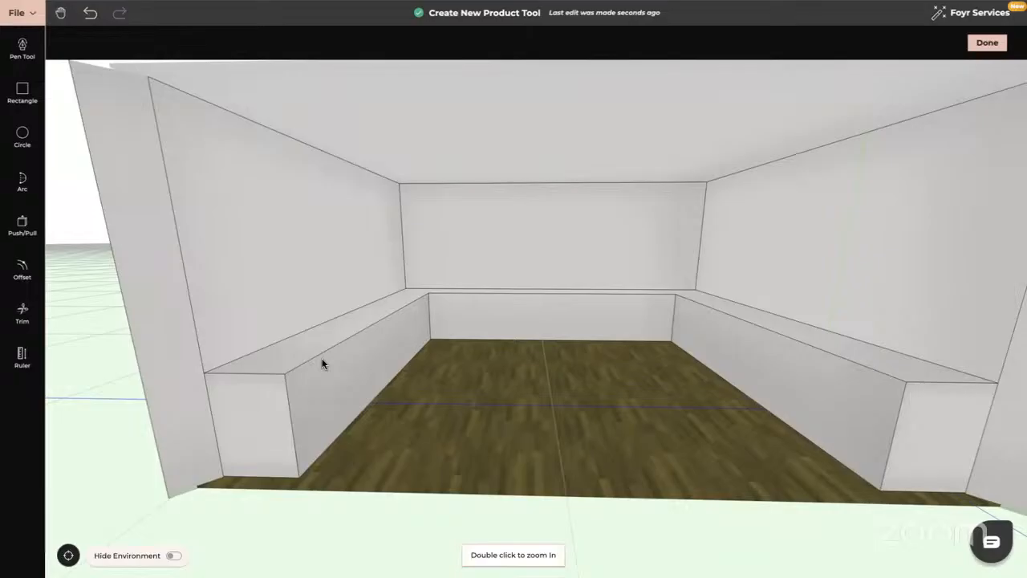
{"action": "left_click_drag", "start_coordinate": [526, 407], "coordinate": [526, 424]}
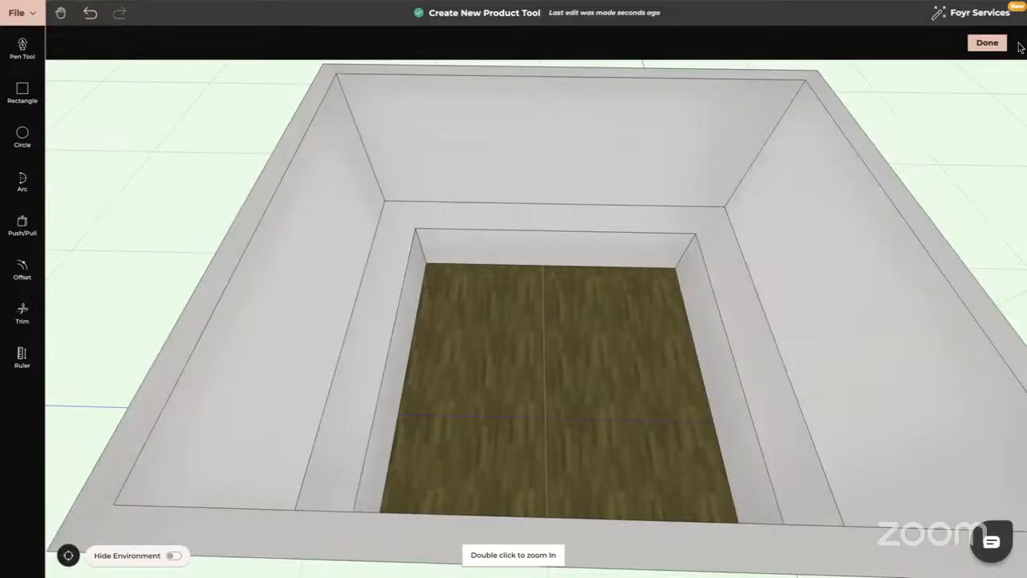
Finish the bench product and delete it from the room.
{"action": "left_click", "coordinate": [987, 42]}
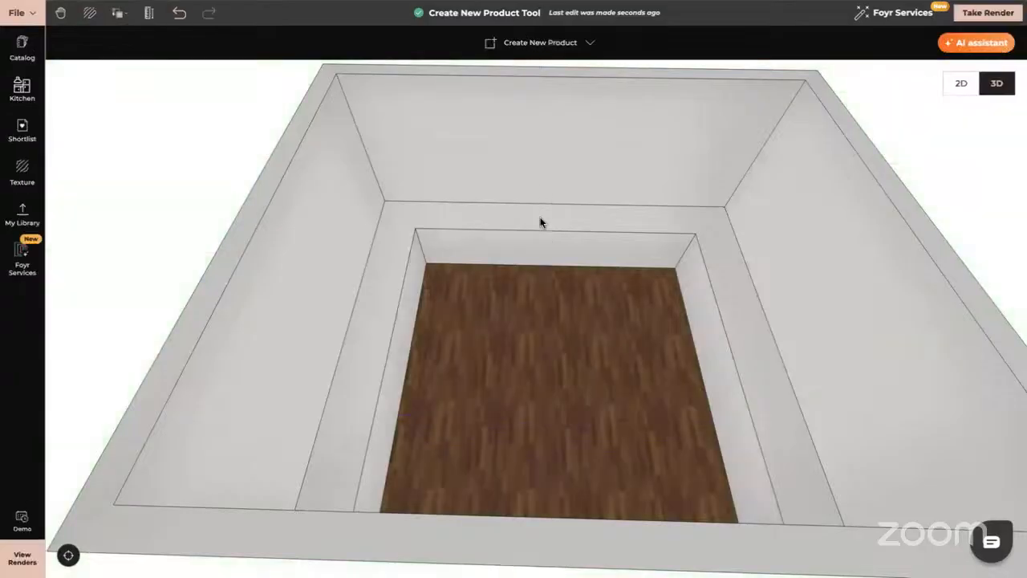
{"action": "left_click", "coordinate": [538, 231]}
{"action": "key", "text": "Delete"}
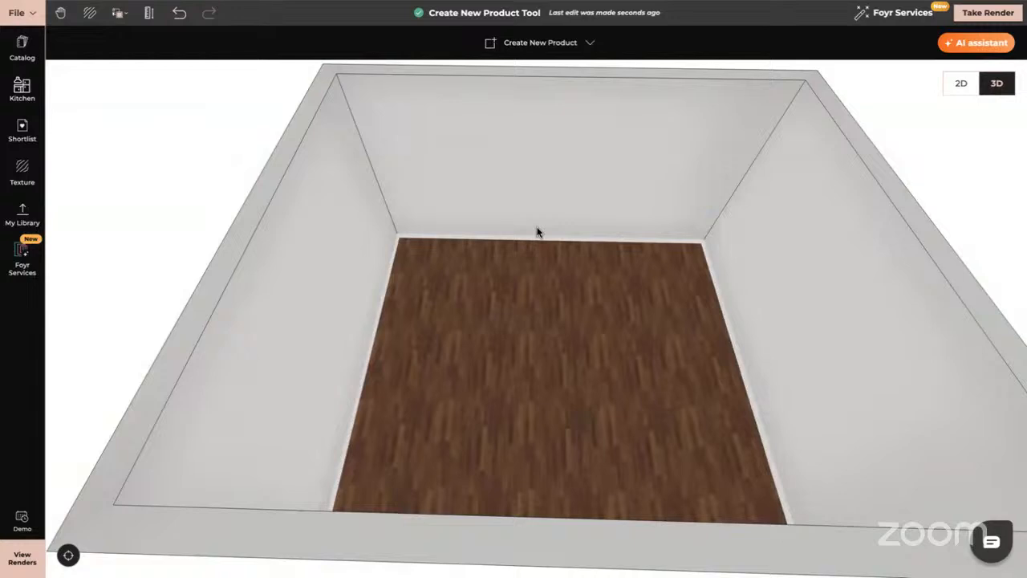
Start a self-built product, then draw and undo a too-small rectangle at the floor's back corner.
{"action": "mouse_move", "coordinate": [576, 258]}
{"action": "left_mouse_down"}
{"action": "mouse_move", "coordinate": [589, 266]}
{"action": "mouse_move", "coordinate": [589, 277]}
{"action": "mouse_move", "coordinate": [580, 272]}
{"action": "left_mouse_up"}
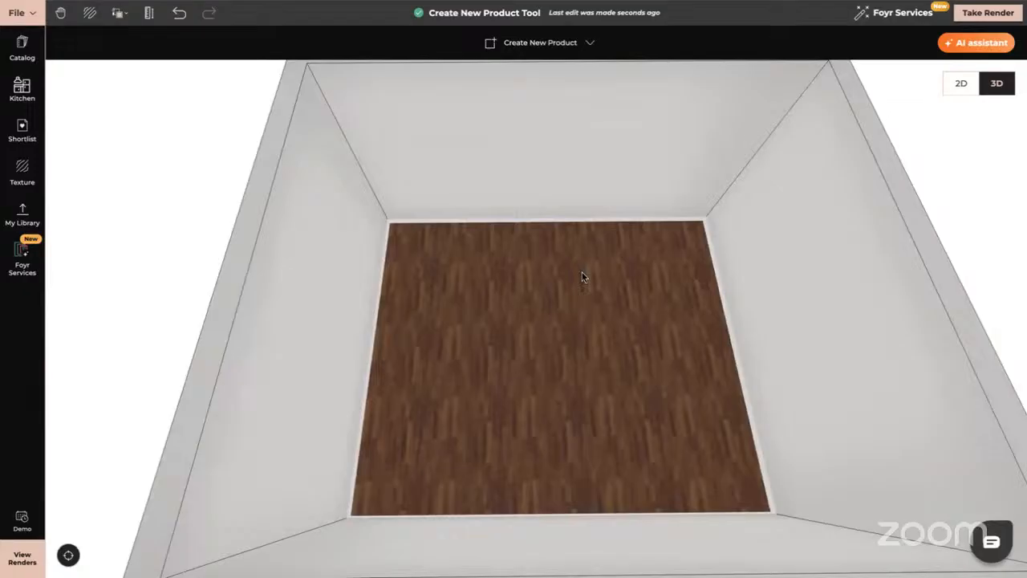
{"action": "left_click", "coordinate": [546, 41]}
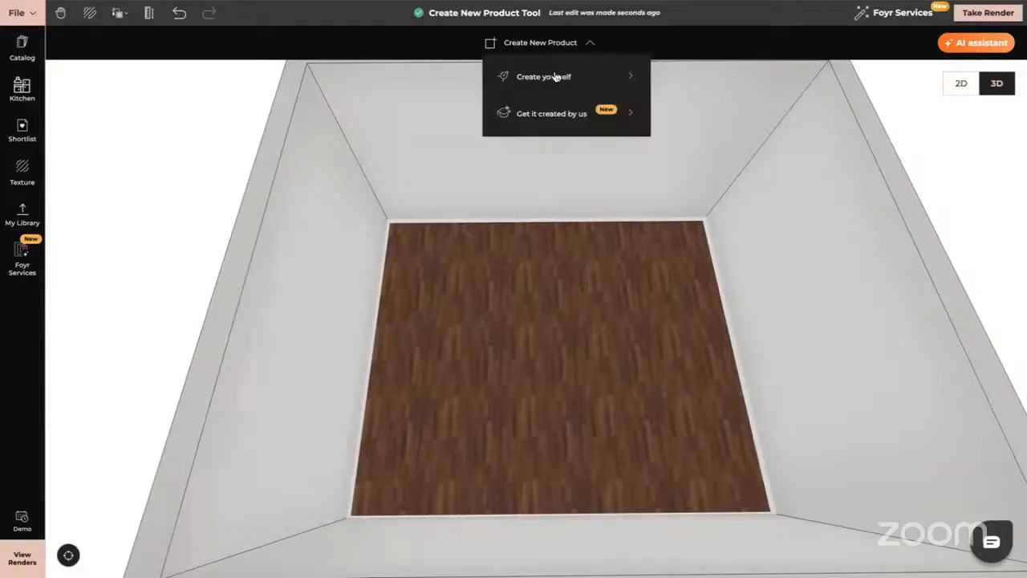
{"action": "left_click", "coordinate": [541, 77]}
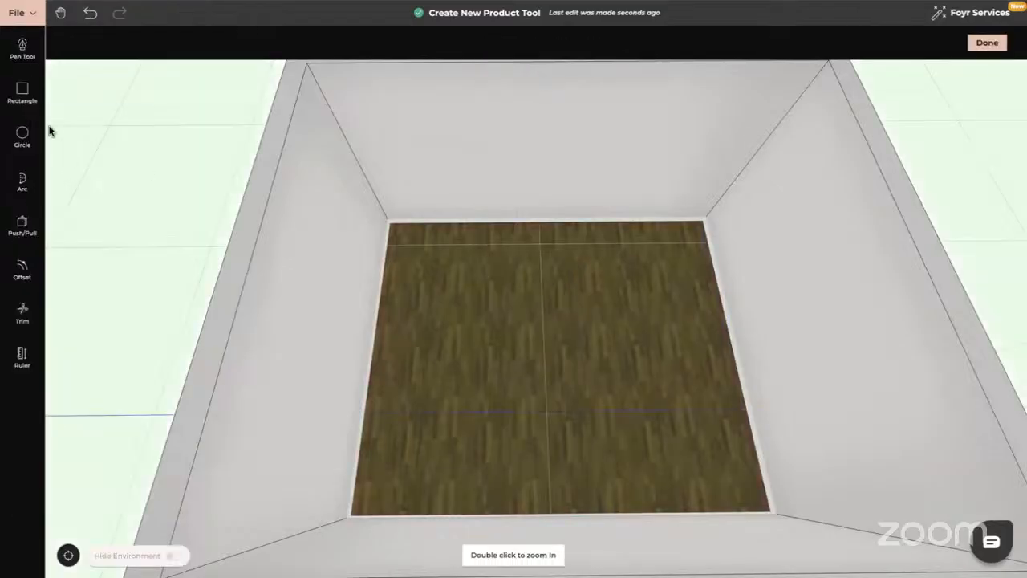
{"action": "left_click", "coordinate": [21, 89]}
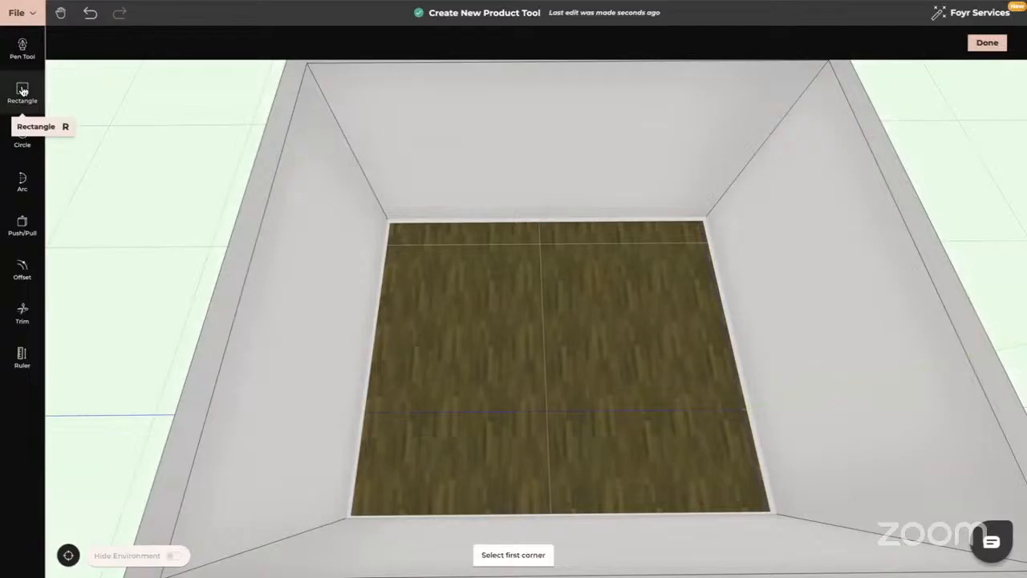
{"action": "left_click", "coordinate": [391, 222]}
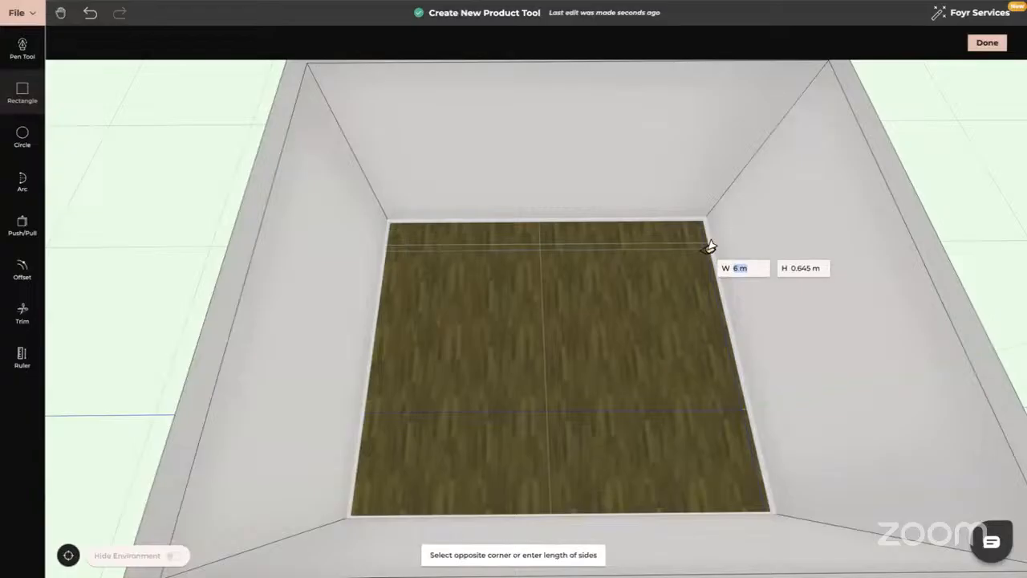
{"action": "type", "text": "0.65"}
{"action": "key", "text": "Return"}
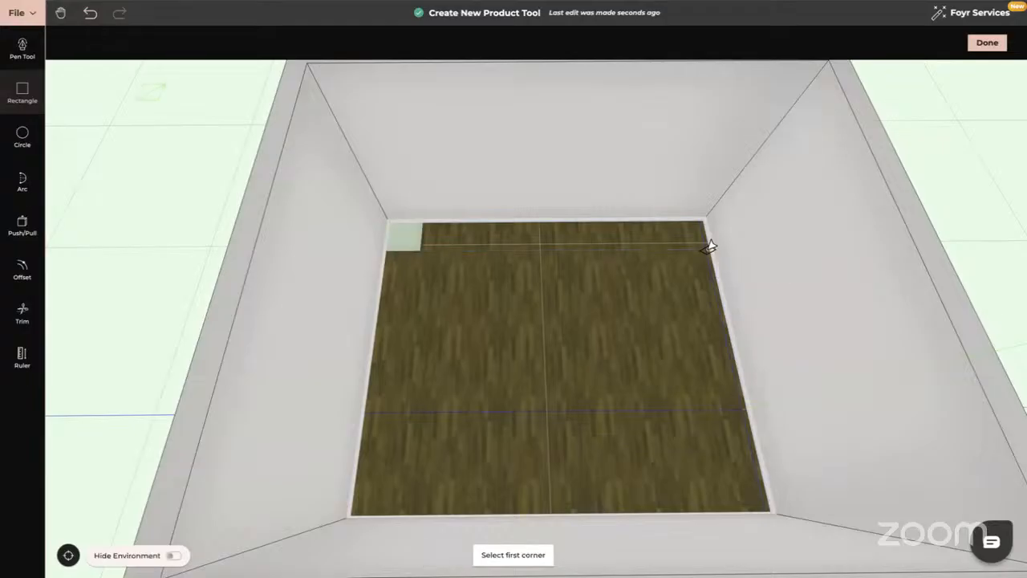
{"action": "left_click", "coordinate": [88, 13]}
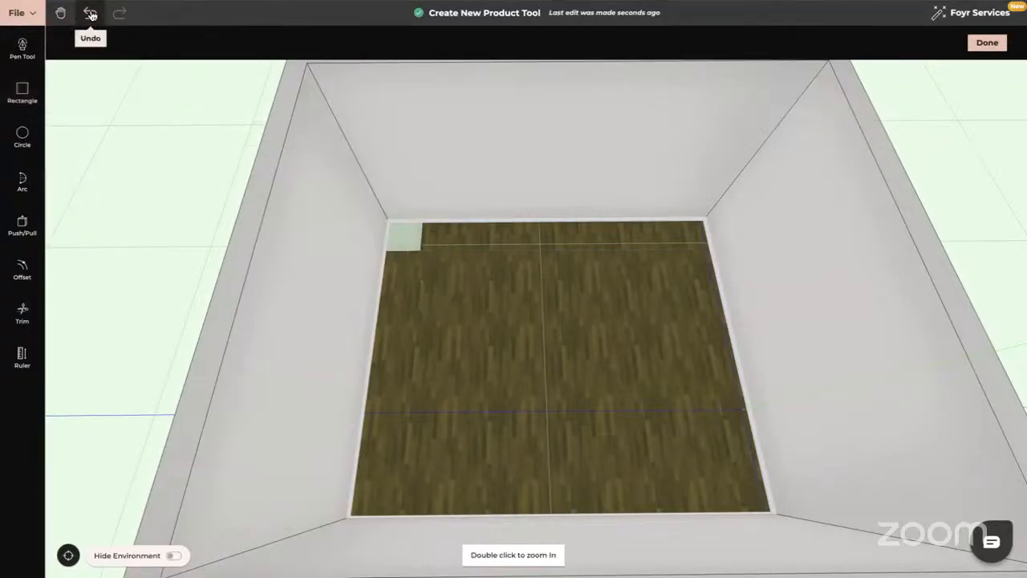
Redraw the rectangle from the back corner as a 6 m wide, 0.6 m deep strip.
{"action": "left_click", "coordinate": [22, 94]}
{"action": "left_click", "coordinate": [390, 223]}
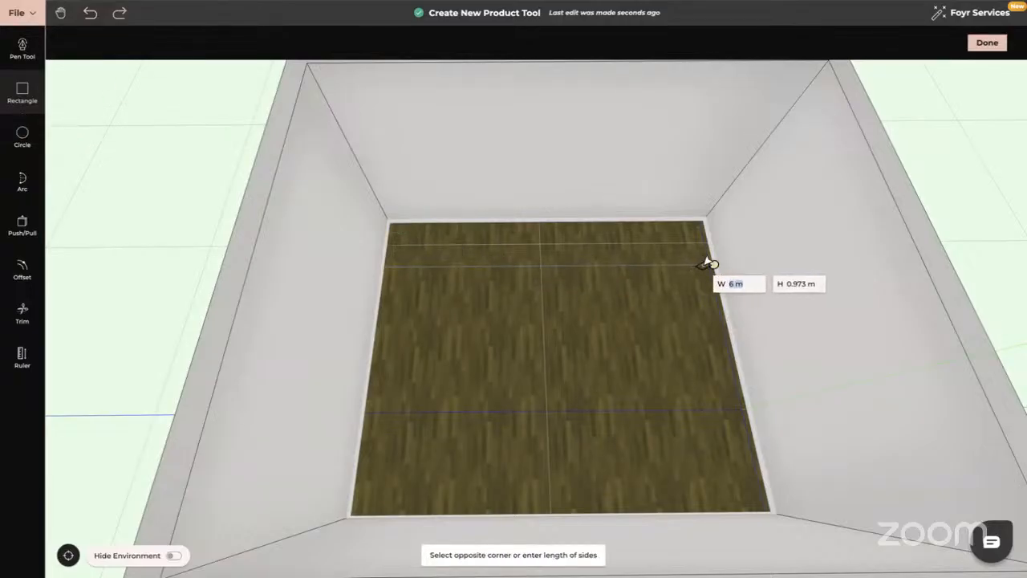
{"action": "key", "text": "Tab"}
{"action": "type", "text": "0.65"}
{"action": "key", "text": "Return"}
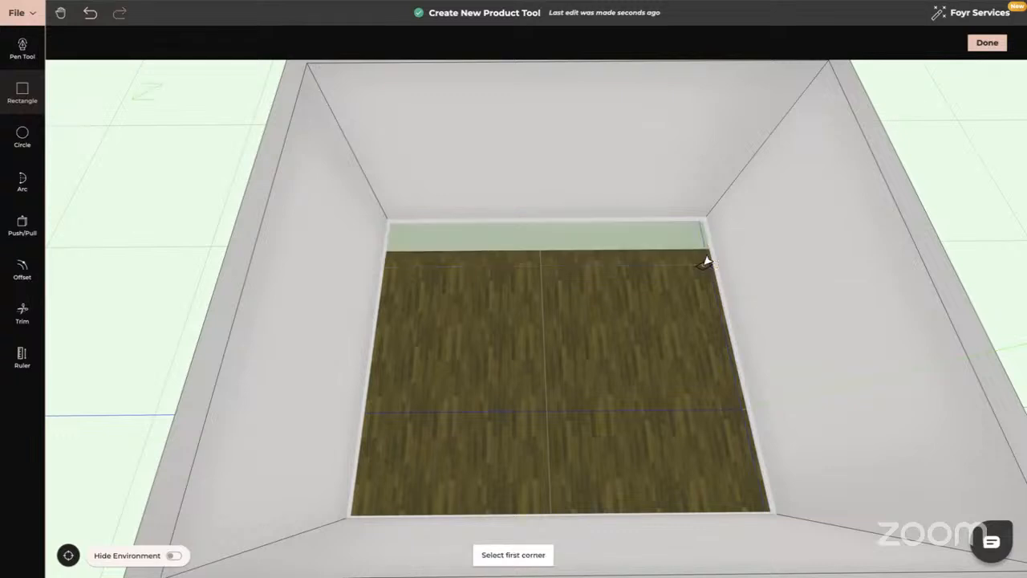
{"action": "key", "text": "Escape"}
{"action": "left_click_drag", "start_coordinate": [582, 298], "coordinate": [458, 295]}
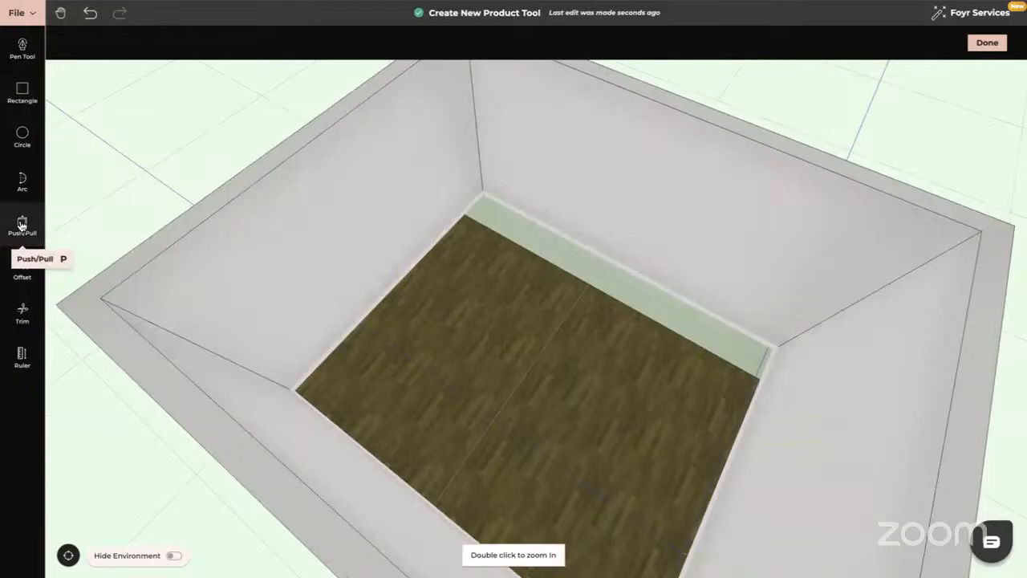
Extrude the back-wall floor strip up 0.95 m into a solid bench block.
{"action": "left_click", "coordinate": [22, 226]}
{"action": "left_click", "coordinate": [613, 293]}
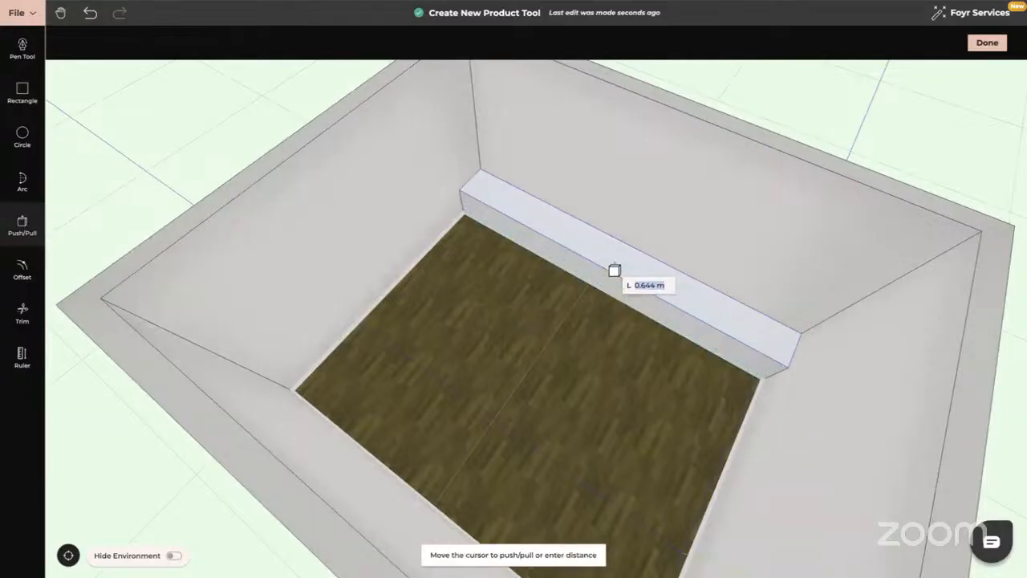
{"action": "type", "text": "0.95"}
{"action": "key", "text": "Return"}
{"action": "key", "text": "Escape"}
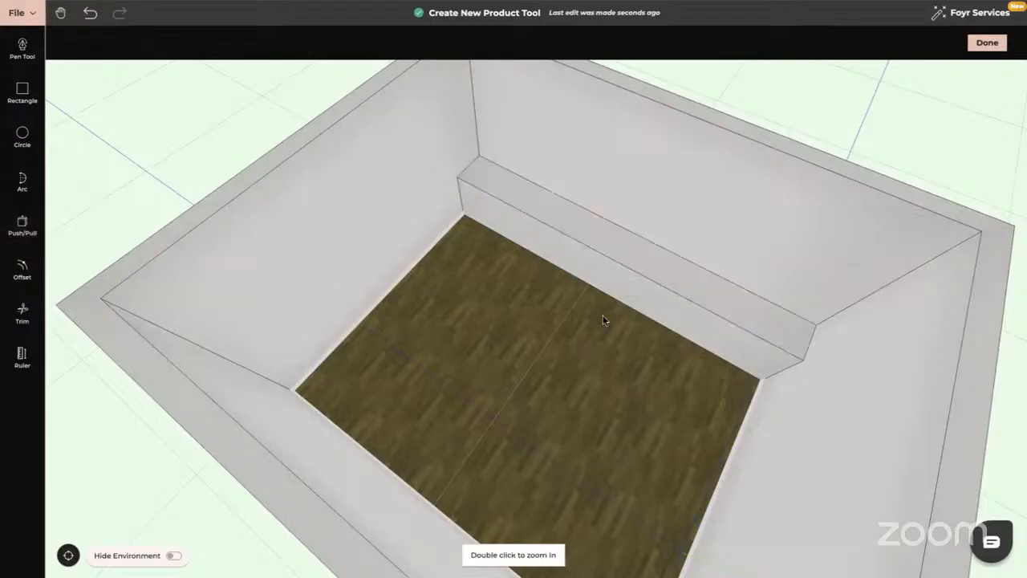
{"action": "left_click_drag", "start_coordinate": [620, 327], "coordinate": [729, 340]}
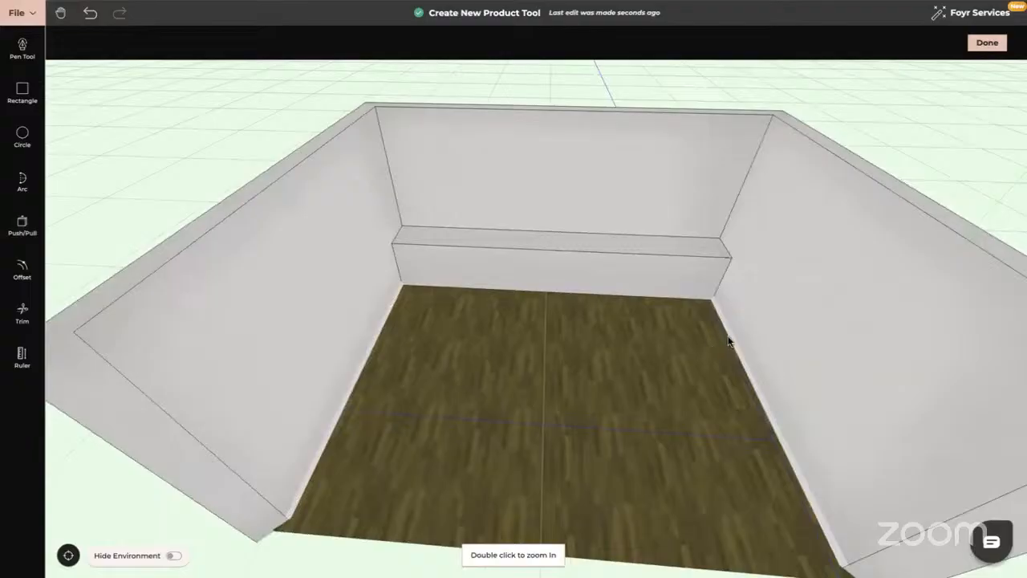
{"action": "left_click_drag", "start_coordinate": [492, 374], "coordinate": [687, 325]}
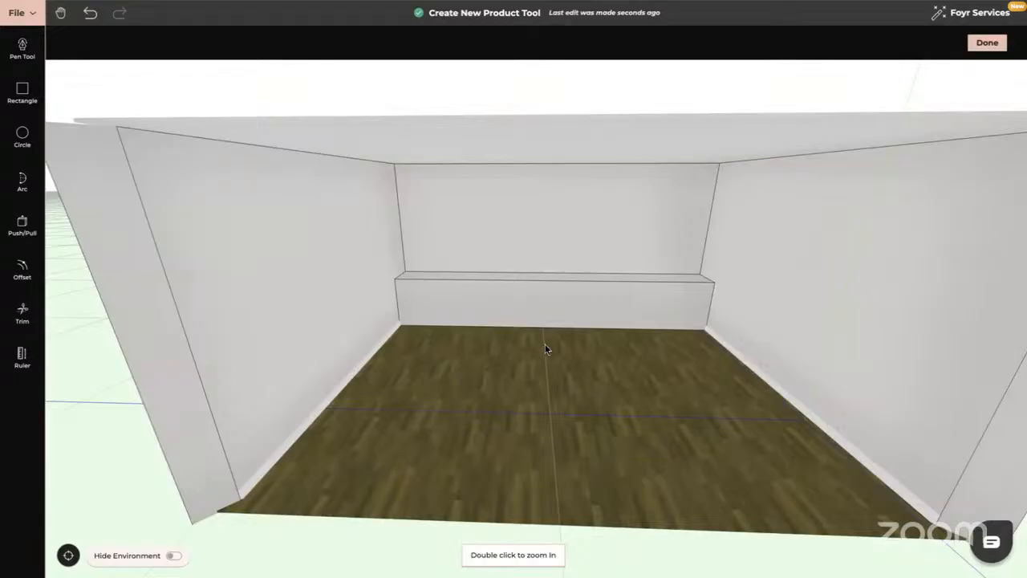
{"action": "scroll", "coordinate": [545, 345], "scroll_direction": "up", "scroll_amount": 5}
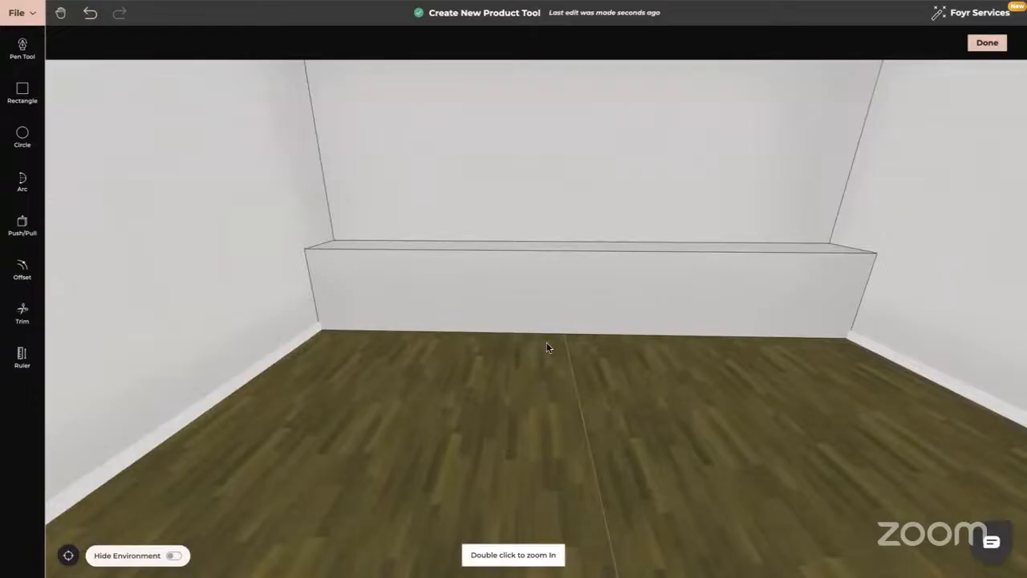
{"action": "scroll", "coordinate": [562, 346], "scroll_direction": "up", "scroll_amount": 2}
{"action": "left_click_drag", "start_coordinate": [652, 362], "coordinate": [710, 335]}
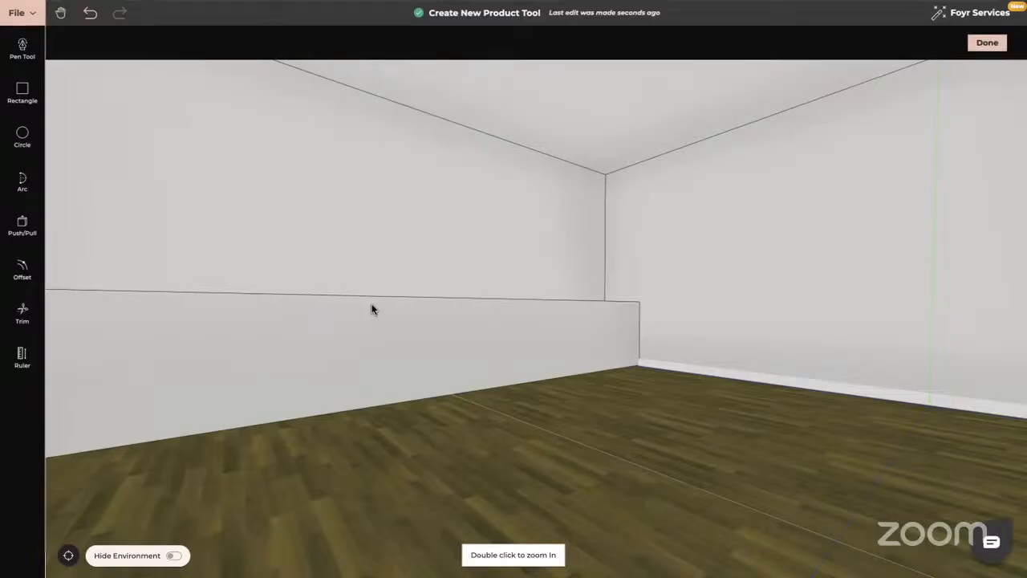
Offset edge lines on the bench front: 0.1 m up from the bottom and 0.03 m down from the top.
{"action": "left_click", "coordinate": [22, 271]}
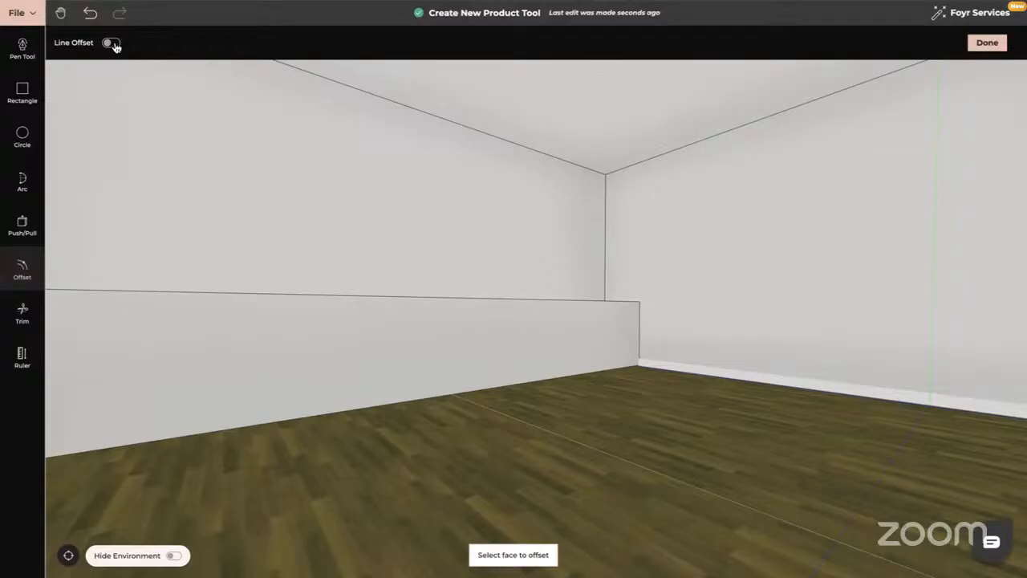
{"action": "left_click", "coordinate": [112, 43]}
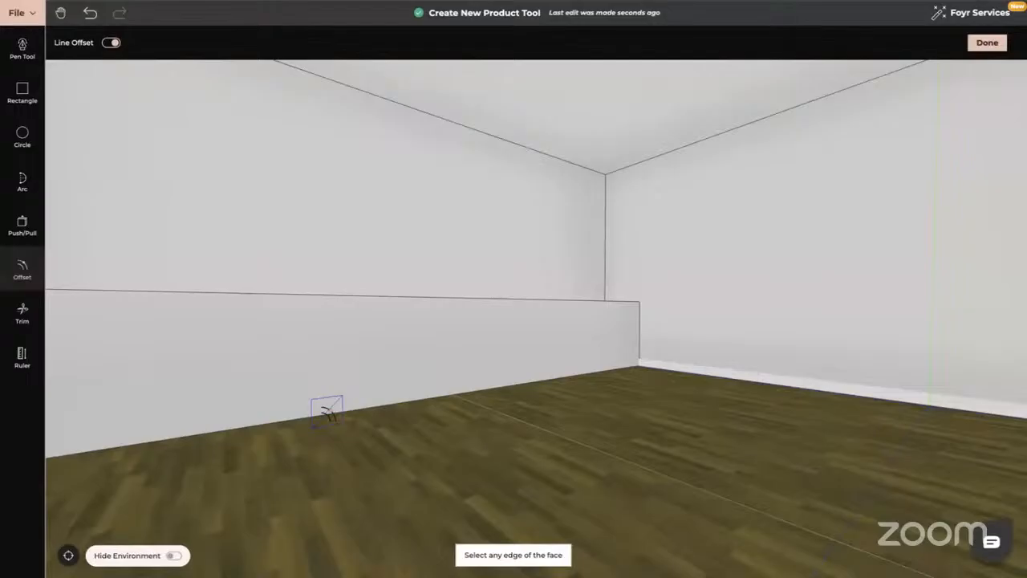
{"action": "left_click", "coordinate": [327, 411]}
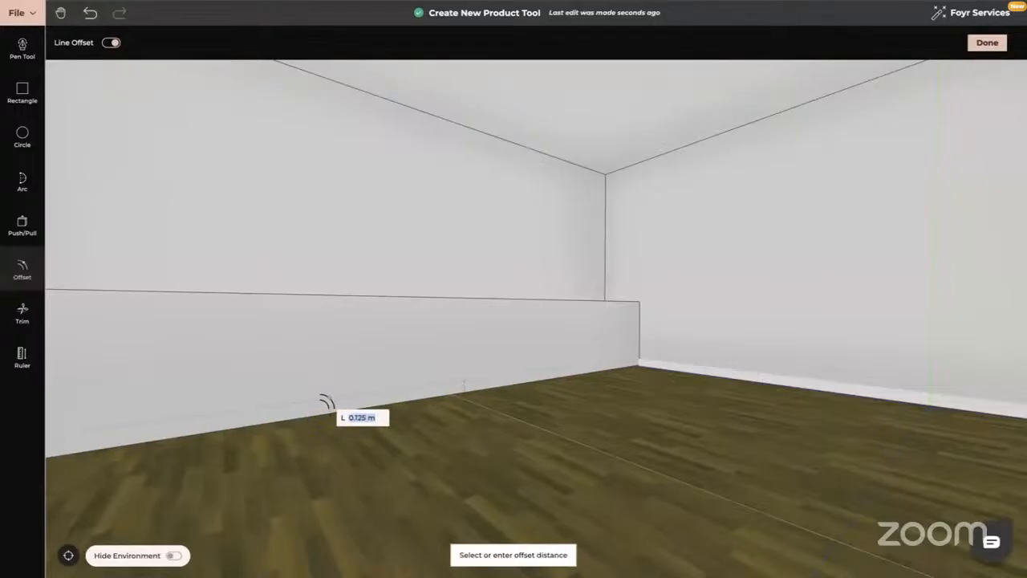
{"action": "type", "text": "0.1"}
{"action": "key", "text": "Return"}
{"action": "key", "text": "Return"}
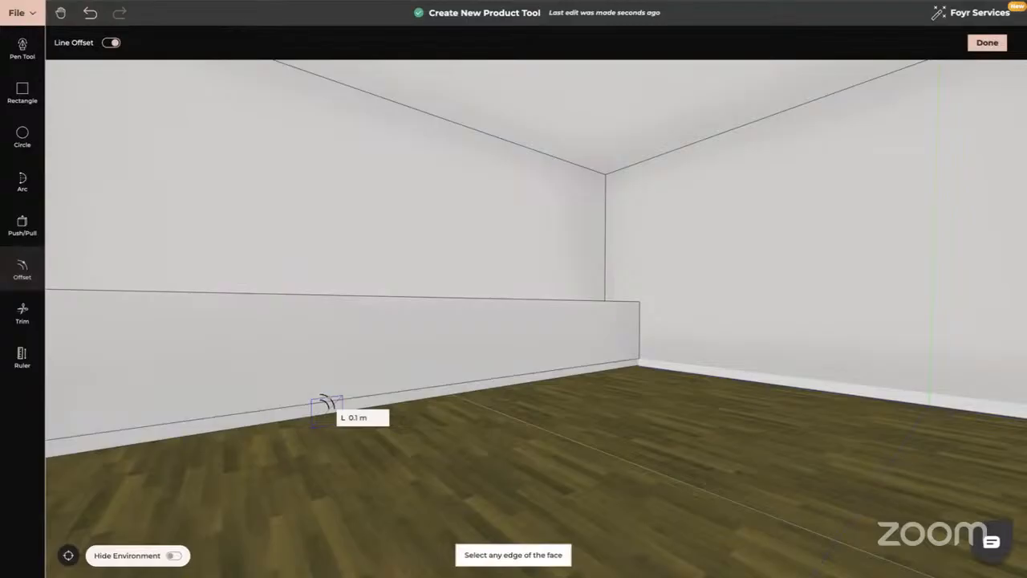
{"action": "left_click", "coordinate": [303, 301]}
{"action": "left_click", "coordinate": [303, 301]}
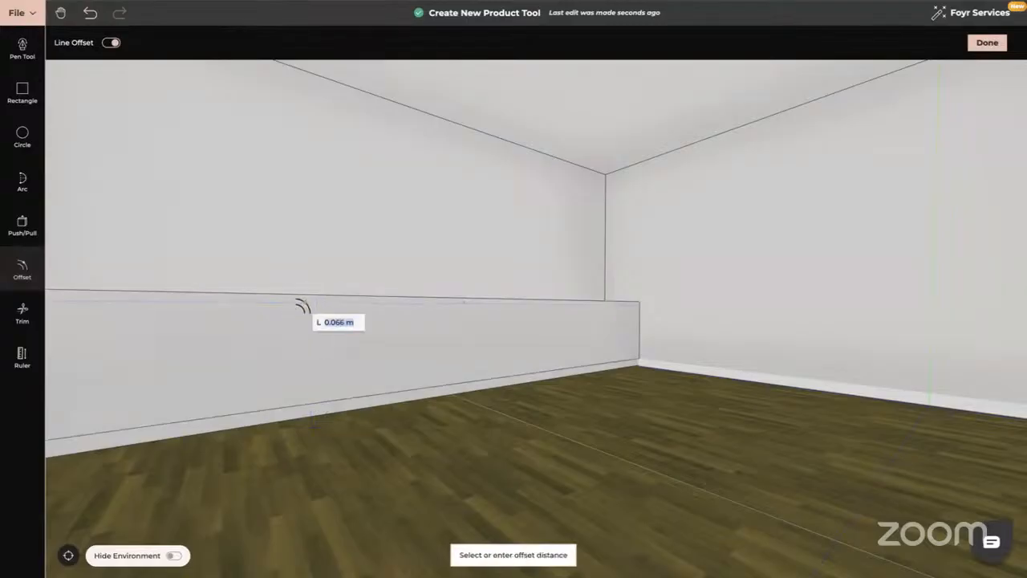
{"action": "type", "text": "0.03"}
{"action": "key", "text": "Return"}
{"action": "mouse_move", "coordinate": [452, 367]}
{"action": "middle_mouse_down"}
{"action": "mouse_move", "coordinate": [415, 371]}
{"action": "mouse_move", "coordinate": [445, 366]}
{"action": "middle_mouse_up"}
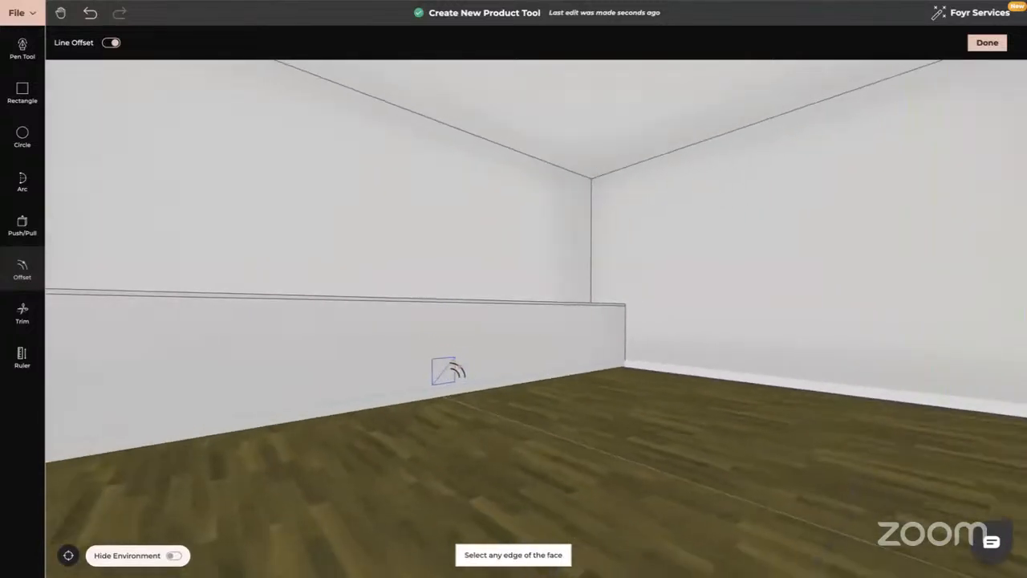
Push the bench's bottom front strip in by 0.02 m.
{"action": "left_click", "coordinate": [24, 226]}
{"action": "middle_click_drag", "start_coordinate": [329, 403], "coordinate": [412, 341]}
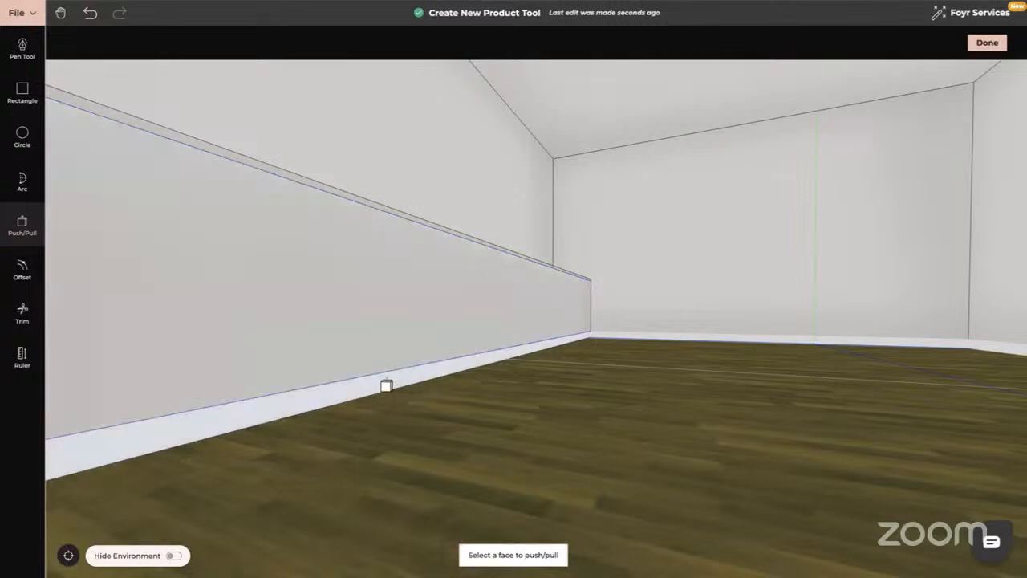
{"action": "left_click", "coordinate": [386, 386]}
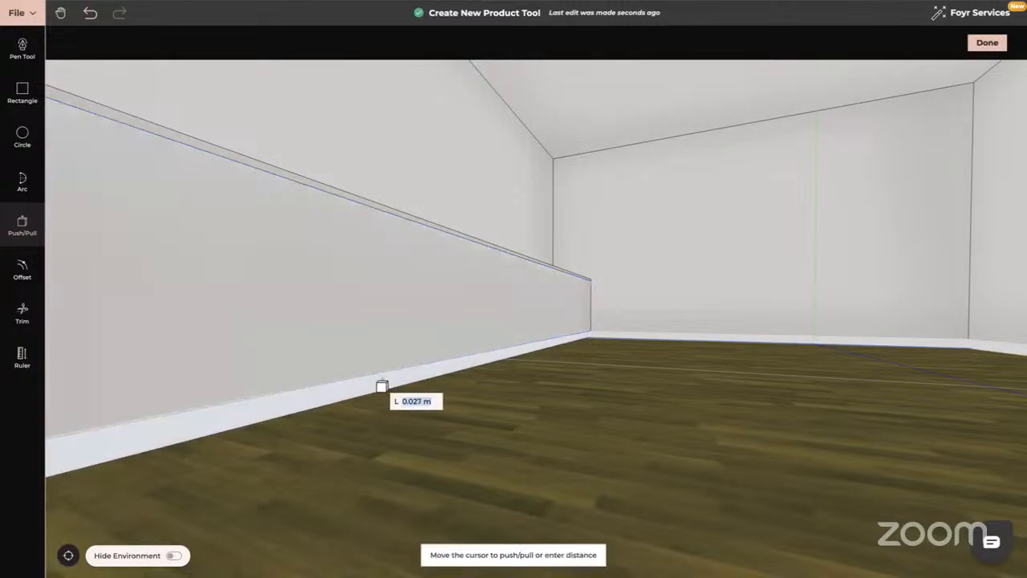
{"action": "type", "text": "0.02"}
{"action": "key", "text": "Return"}
Pull the top 0.03 m strip out 0.05 m to form the overhanging lip.
{"action": "mouse_move", "coordinate": [382, 386]}
{"action": "middle_mouse_down"}
{"action": "mouse_move", "coordinate": [390, 367]}
{"action": "mouse_move", "coordinate": [398, 383]}
{"action": "middle_mouse_up"}
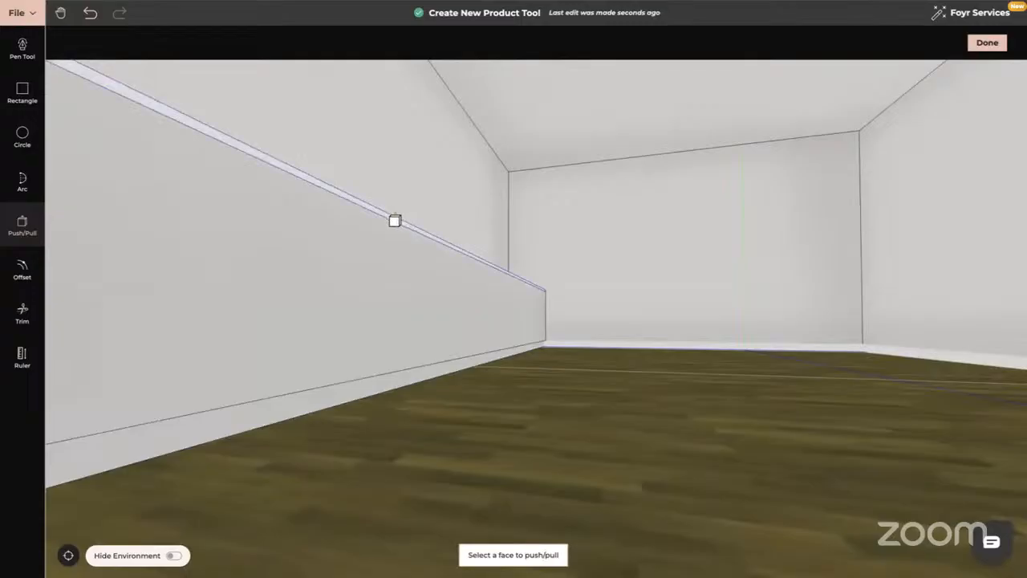
{"action": "left_click", "coordinate": [394, 220]}
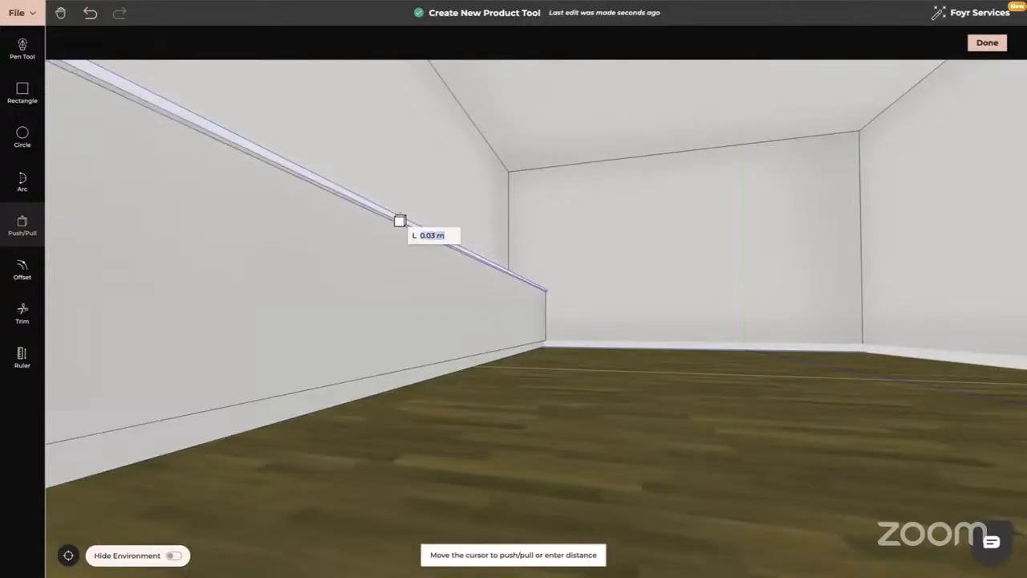
{"action": "type", "text": "0.0"}
{"action": "type", "text": "5"}
{"action": "key", "text": "Return"}
{"action": "key", "text": "Escape"}
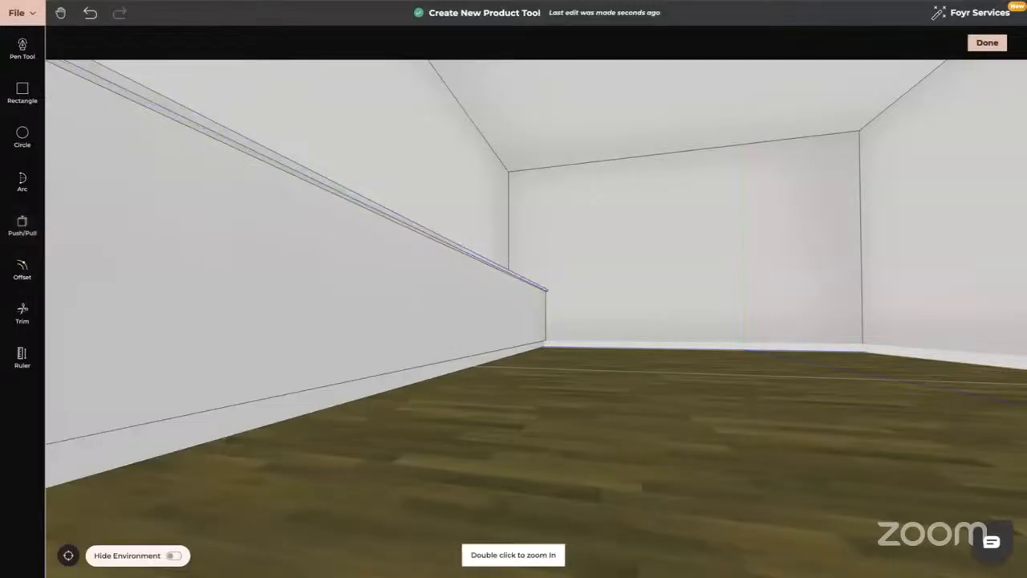
{"action": "left_click_drag", "start_coordinate": [647, 415], "coordinate": [594, 410]}
{"action": "left_click_drag", "start_coordinate": [534, 406], "coordinate": [481, 362]}
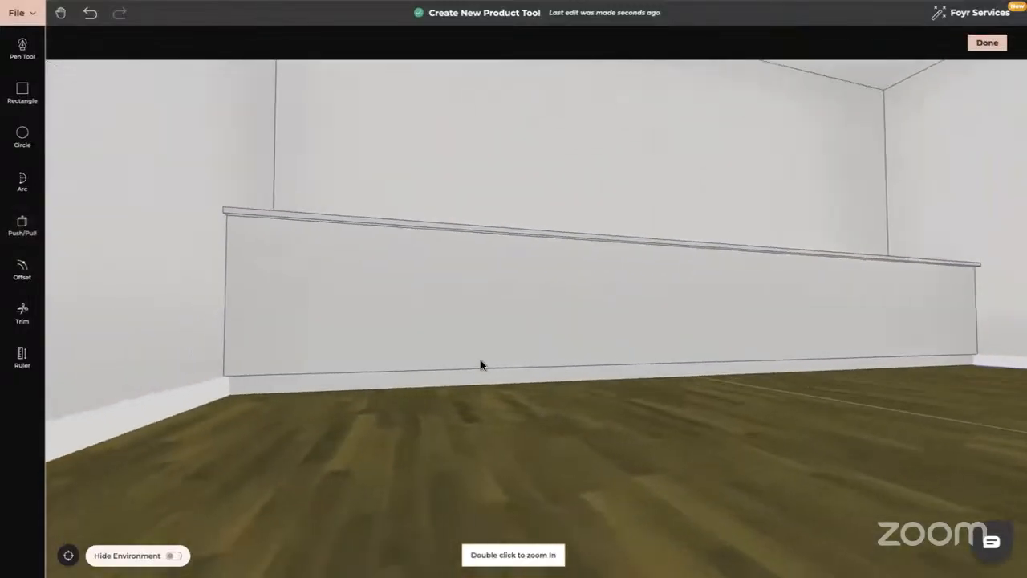
{"action": "mouse_move", "coordinate": [701, 420]}
{"action": "left_mouse_down"}
{"action": "mouse_move", "coordinate": [673, 418]}
{"action": "mouse_move", "coordinate": [681, 425]}
{"action": "left_mouse_up"}
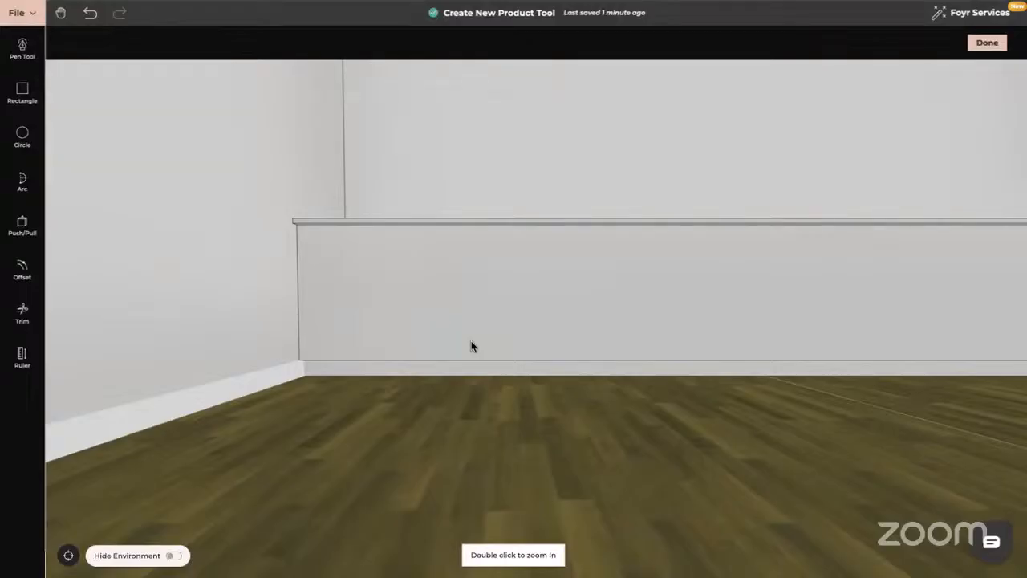
Offset vertical division lines at 1, 2 and 3 m from the bench front's left edge.
{"action": "left_click", "coordinate": [22, 268]}
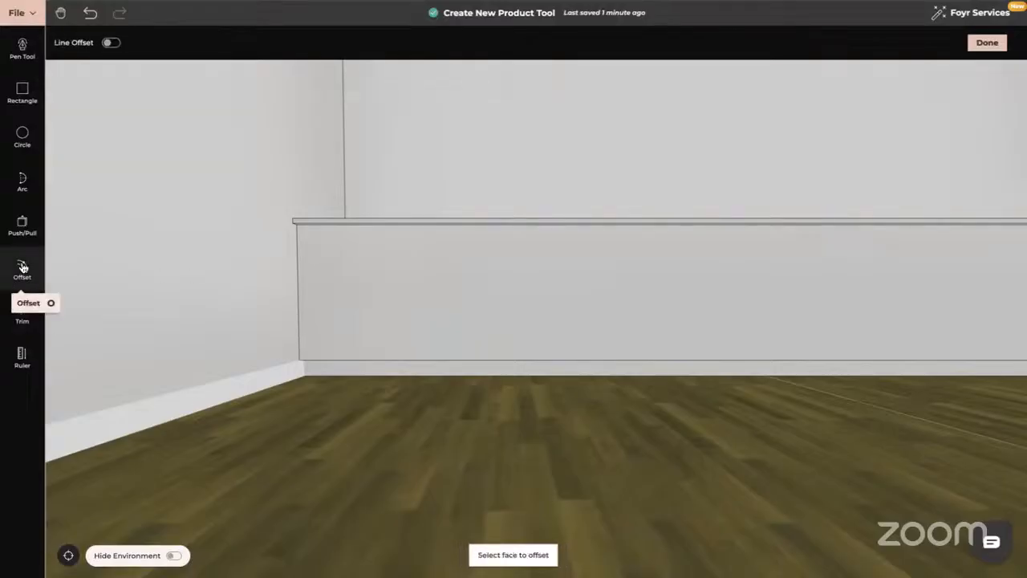
{"action": "left_click", "coordinate": [113, 43]}
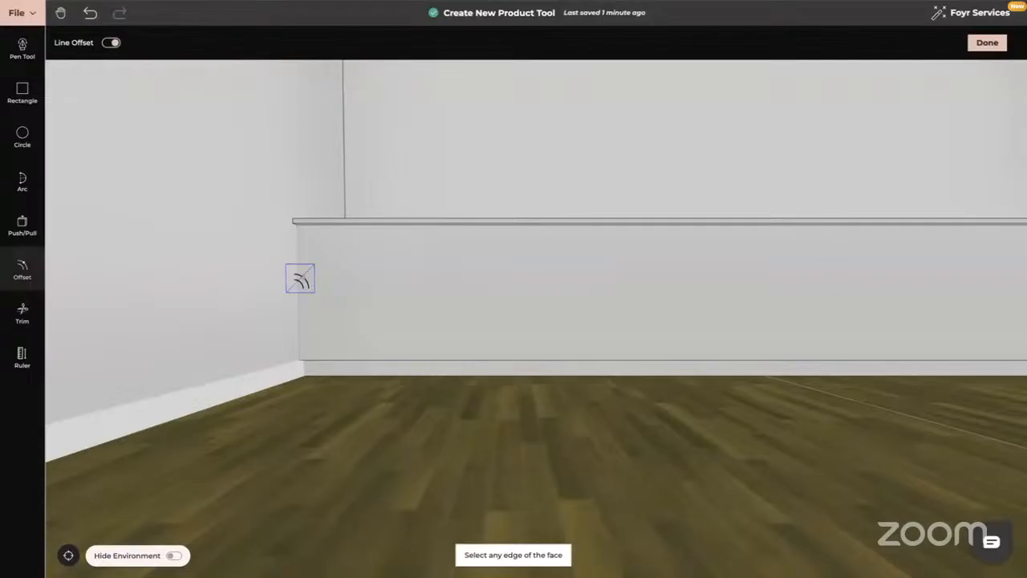
{"action": "left_click", "coordinate": [300, 278]}
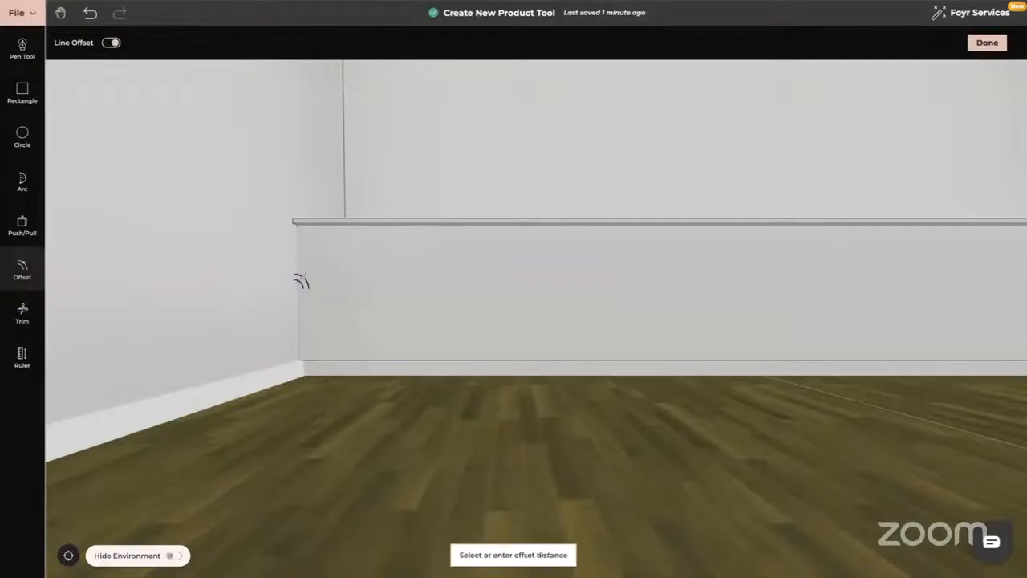
{"action": "type", "text": "1"}
{"action": "key", "text": "Return"}
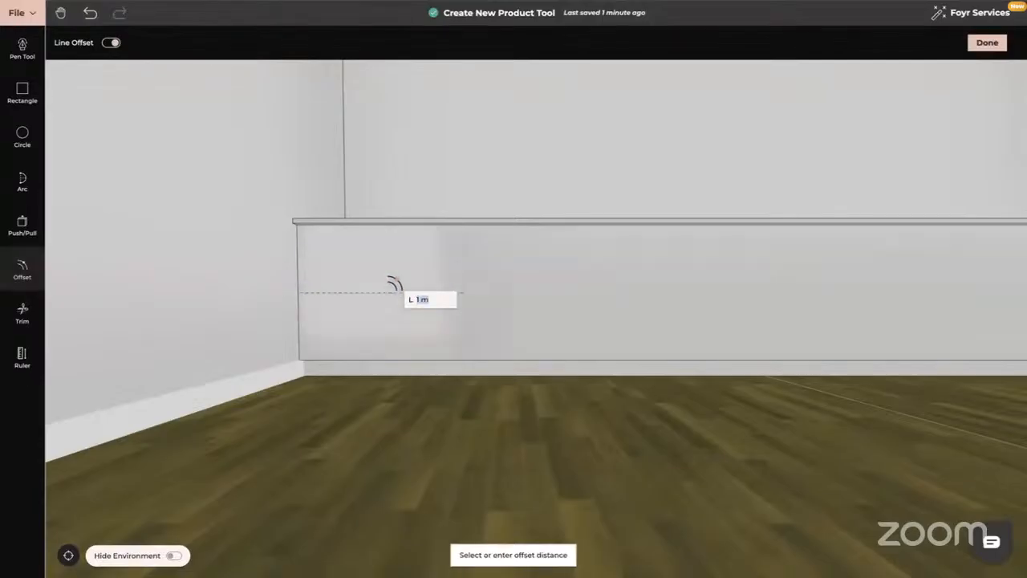
{"action": "type", "text": "2"}
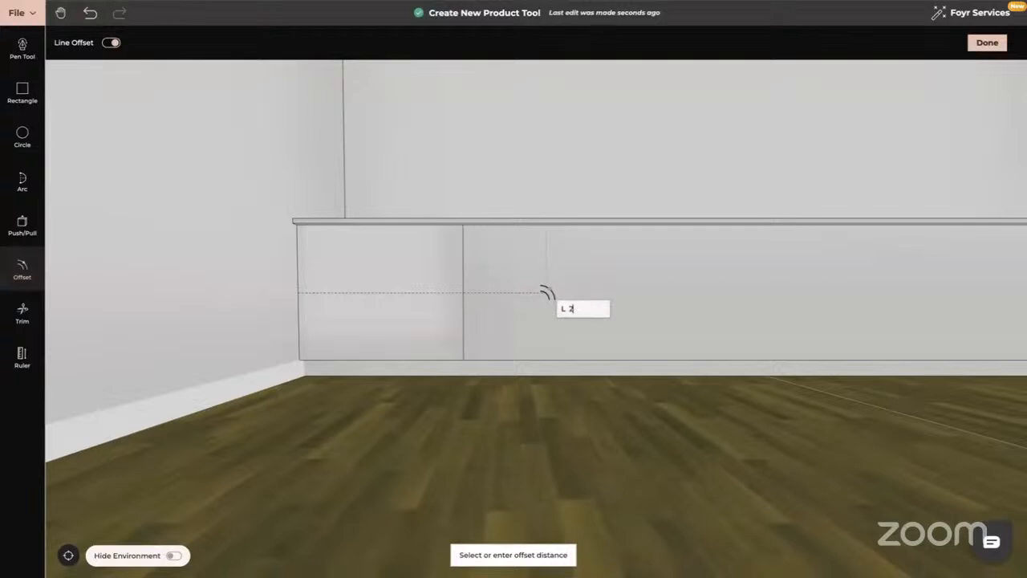
{"action": "key", "text": "Return"}
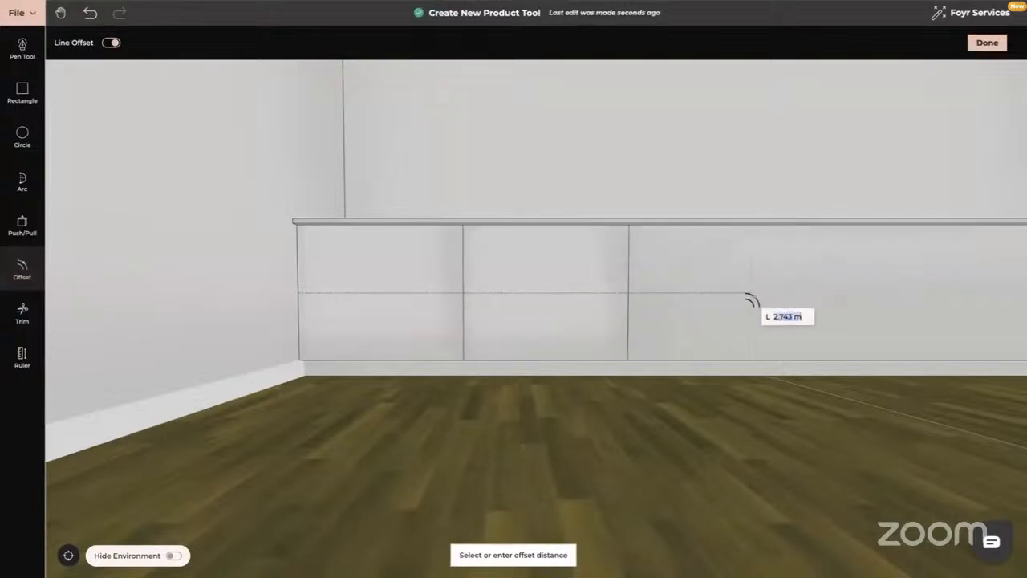
{"action": "type", "text": "3"}
{"action": "key", "text": "Return"}
Add the remaining division lines at 4 m and 5 m along the bench.
{"action": "right_click_drag", "start_coordinate": [747, 293], "coordinate": [595, 302]}
{"action": "type", "text": "4"}
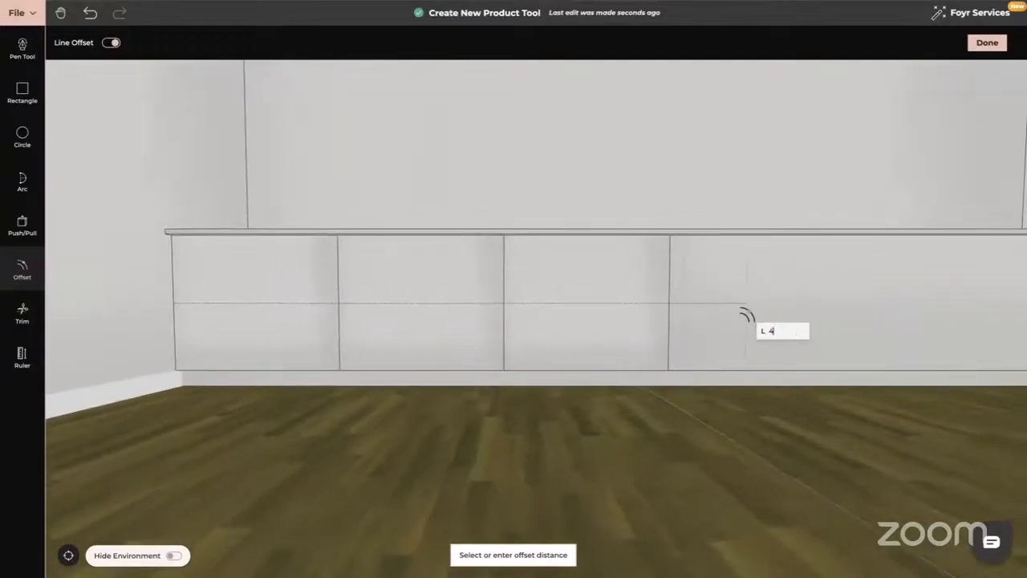
{"action": "key", "text": "Return"}
{"action": "type", "text": "5"}
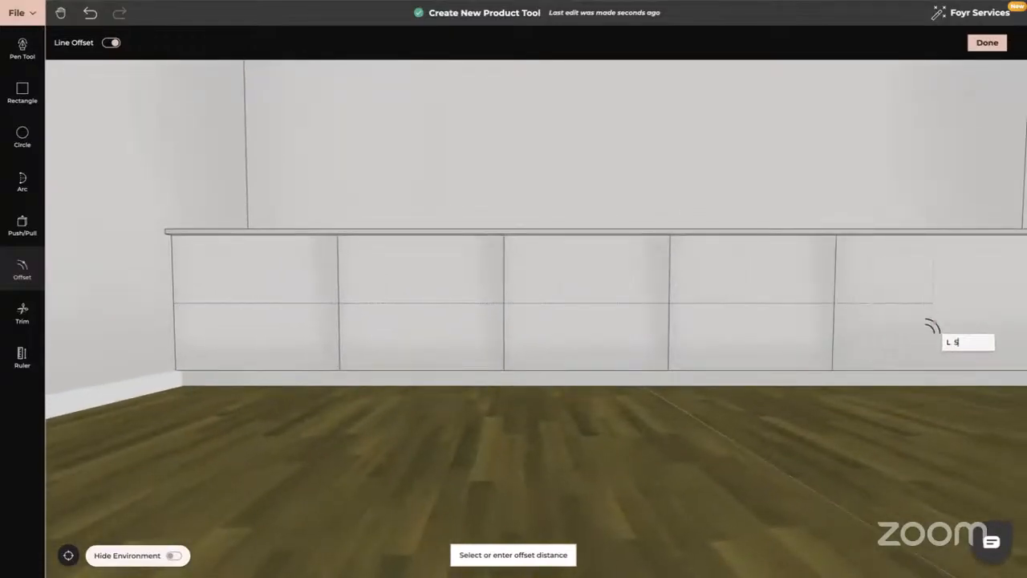
{"action": "key", "text": "Return"}
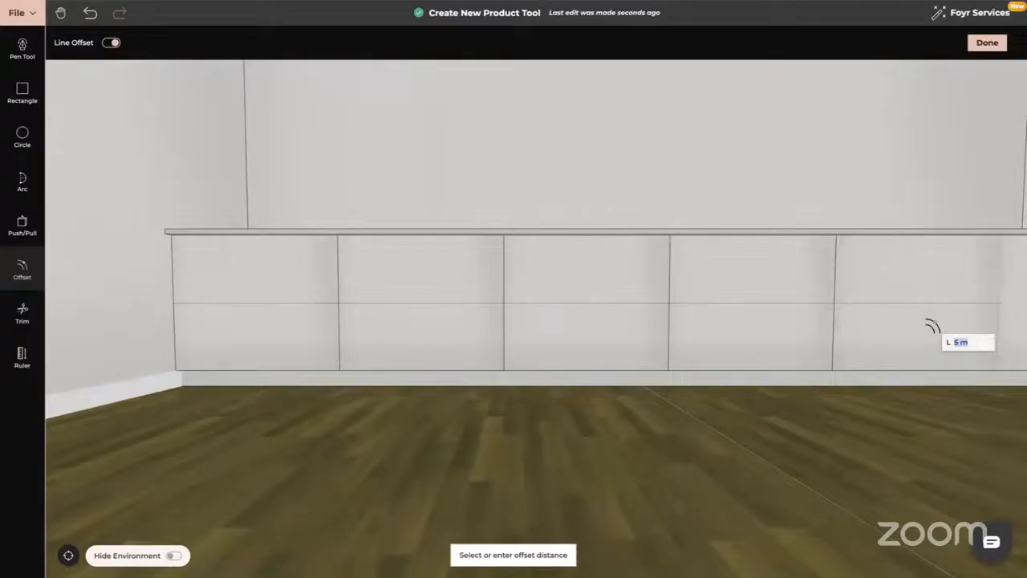
{"action": "key", "text": "Escape"}
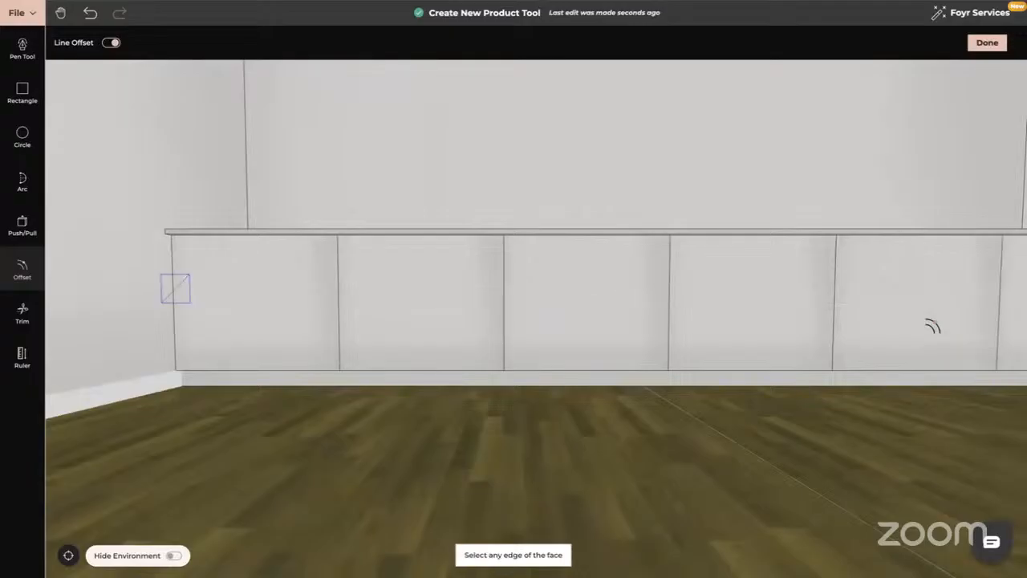
Select the first section's top edge as the offset reference for drawer lines.
{"action": "scroll", "coordinate": [863, 346], "scroll_direction": "down", "scroll_amount": 3}
{"action": "mouse_move", "coordinate": [747, 459]}
{"action": "left_mouse_down"}
{"action": "mouse_move", "coordinate": [764, 455]}
{"action": "mouse_move", "coordinate": [747, 457]}
{"action": "left_mouse_up"}
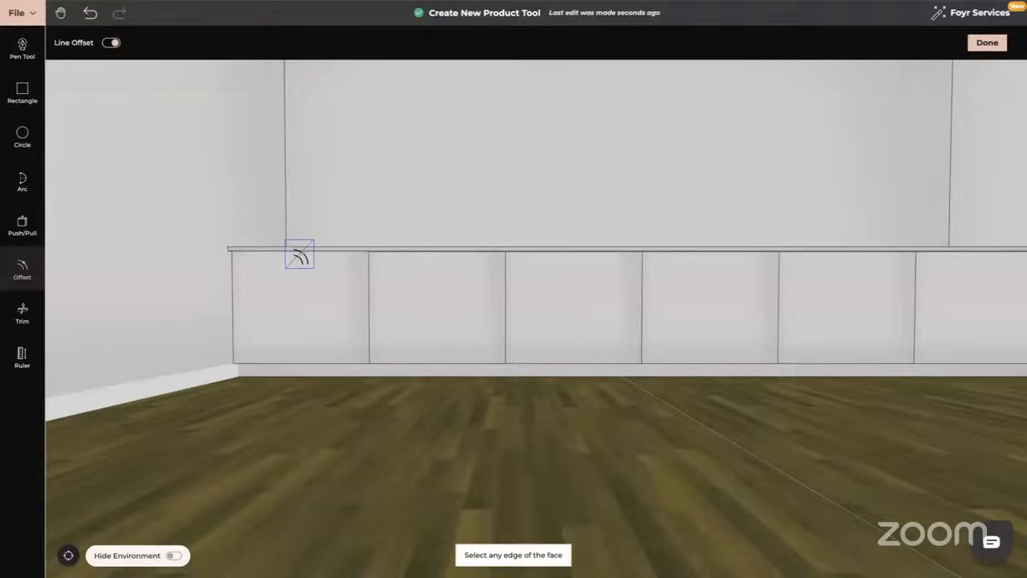
{"action": "left_click", "coordinate": [299, 255]}
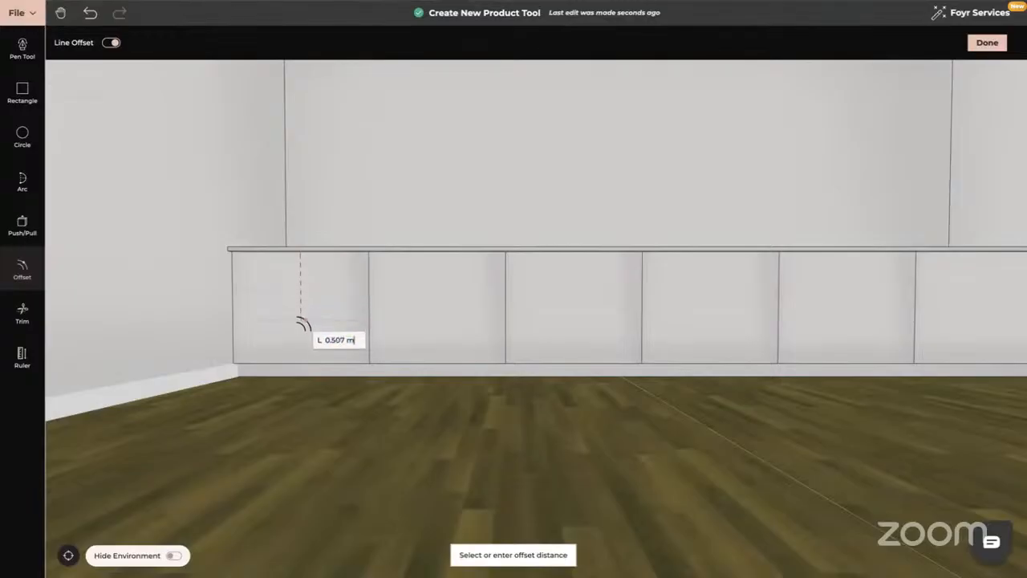
Add drawer lines at 0.205, 0.41 and 0.615 m in the first section.
{"action": "left_click", "coordinate": [302, 307]}
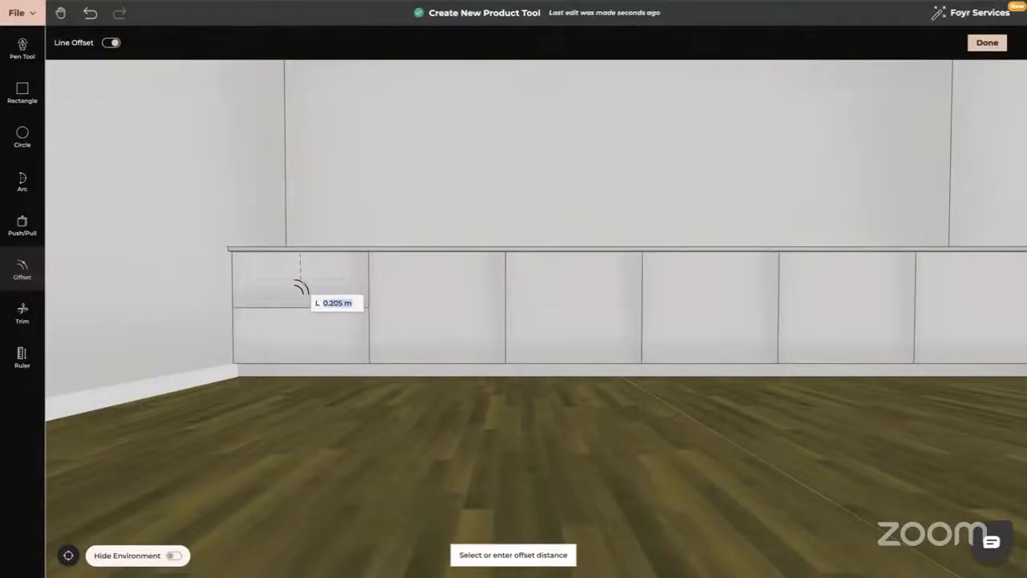
{"action": "left_click", "coordinate": [301, 279]}
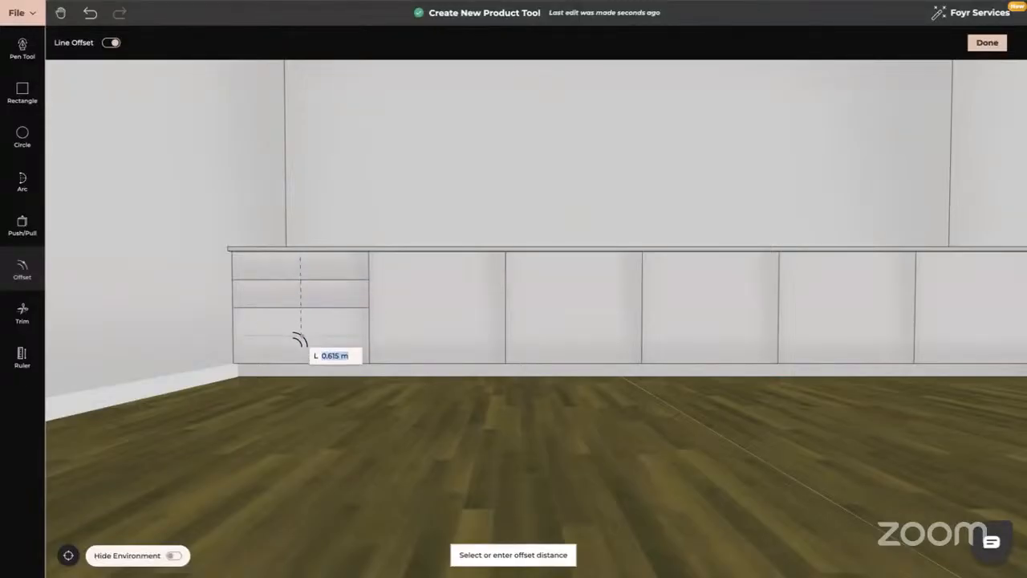
{"action": "left_click", "coordinate": [298, 337]}
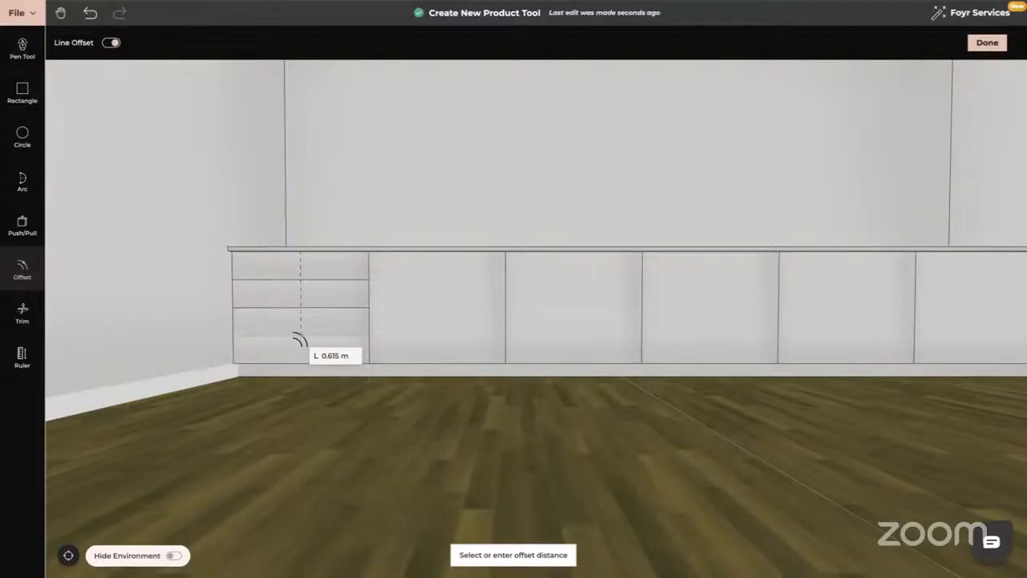
{"action": "key", "text": "Escape"}
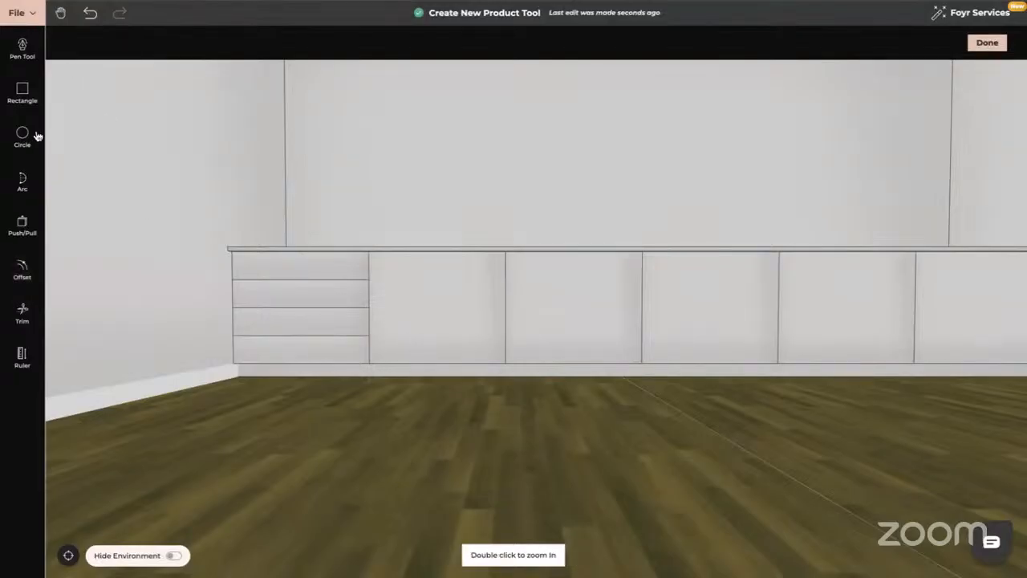
Add the matching 0.205 m drawer lines in the second section.
{"action": "left_click", "coordinate": [24, 273]}
{"action": "left_click", "coordinate": [113, 42]}
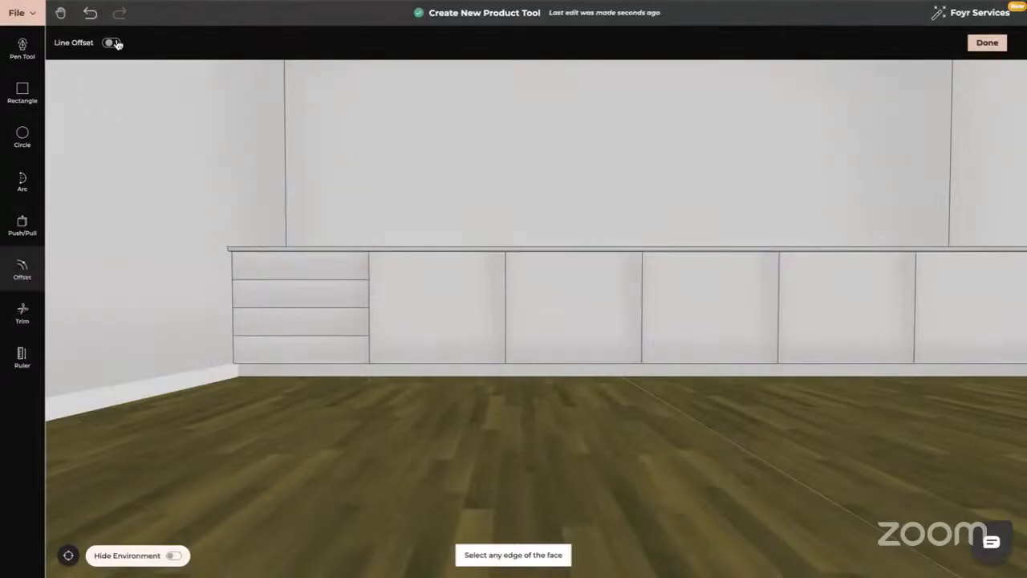
{"action": "left_click", "coordinate": [451, 362]}
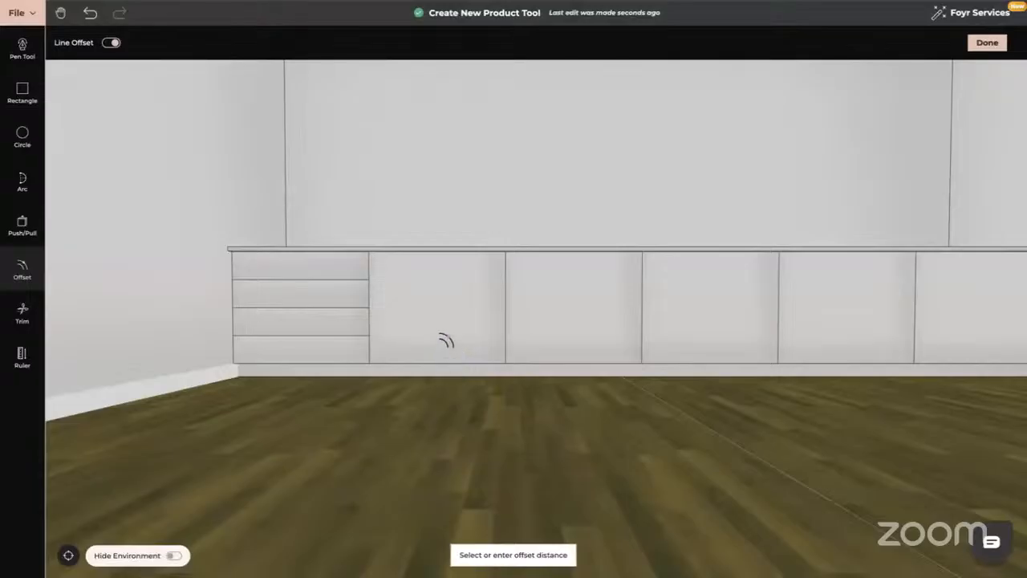
{"action": "key", "text": "Escape"}
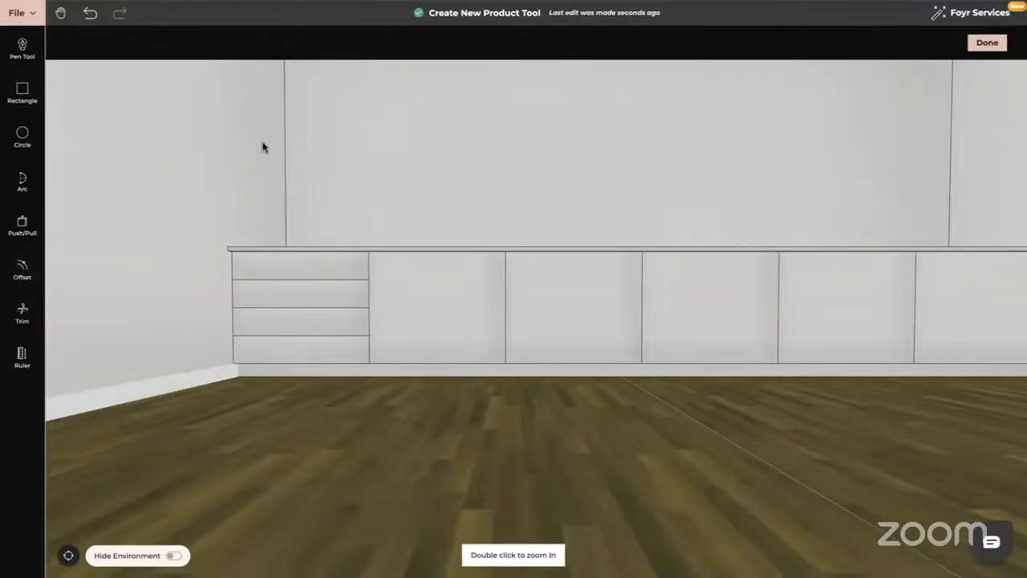
{"action": "left_click", "coordinate": [22, 270]}
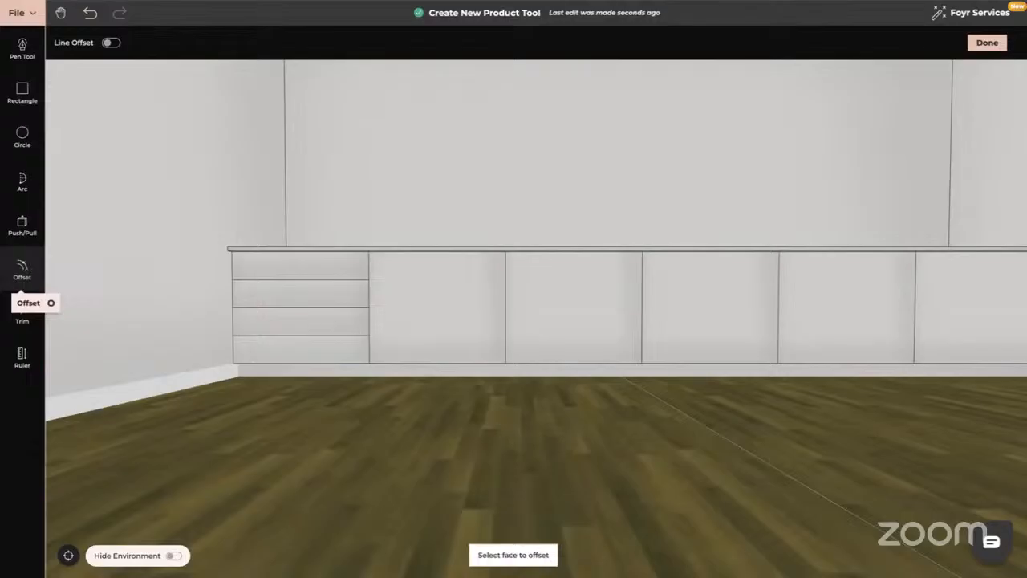
{"action": "left_click", "coordinate": [112, 43]}
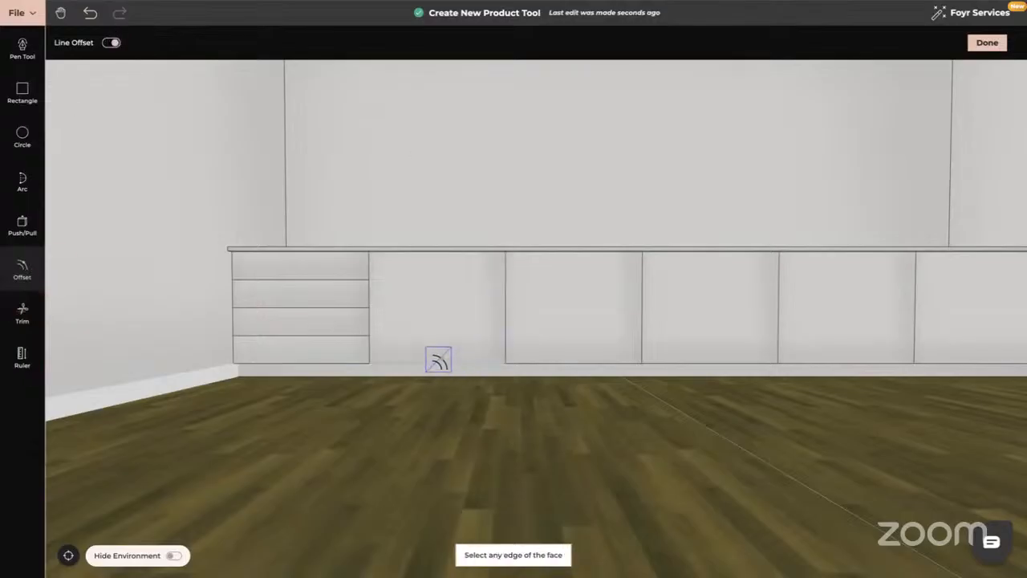
{"action": "left_click", "coordinate": [438, 361]}
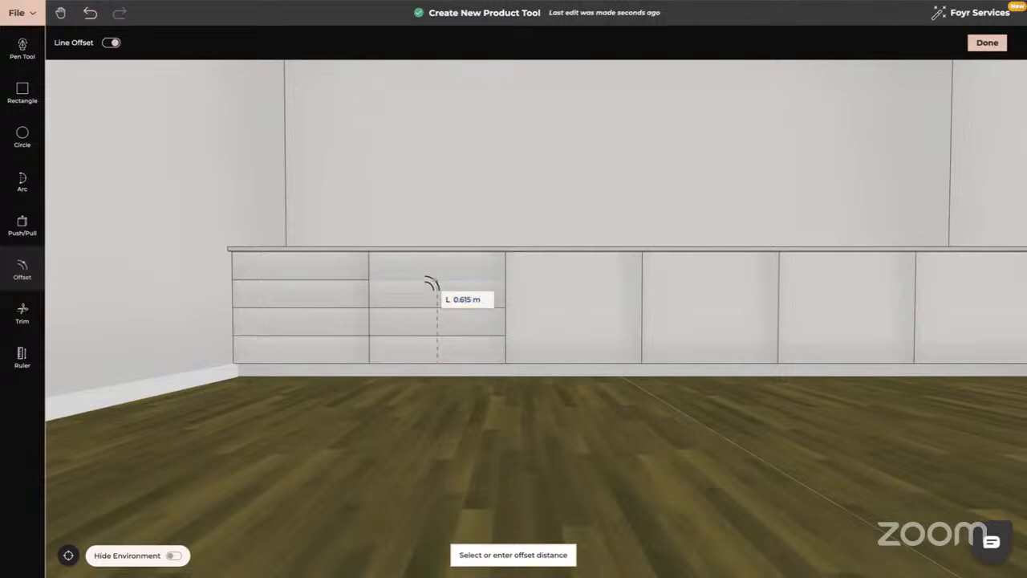
{"action": "left_click", "coordinate": [430, 285]}
{"action": "left_click_drag", "start_coordinate": [523, 356], "coordinate": [267, 353]}
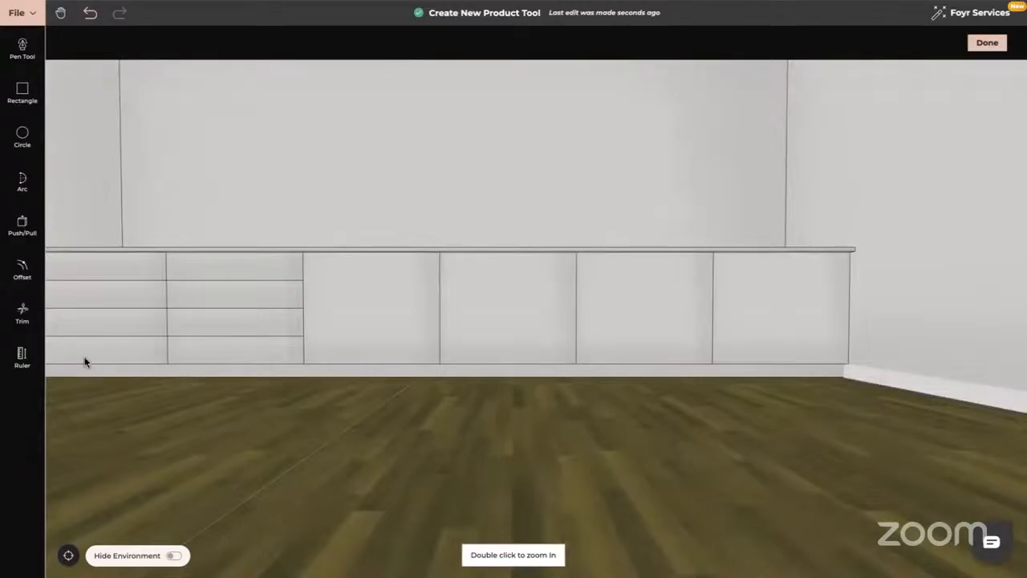
Measure guide lines 0.205 m apart up the centre section with the ruler.
{"action": "left_click", "coordinate": [21, 356]}
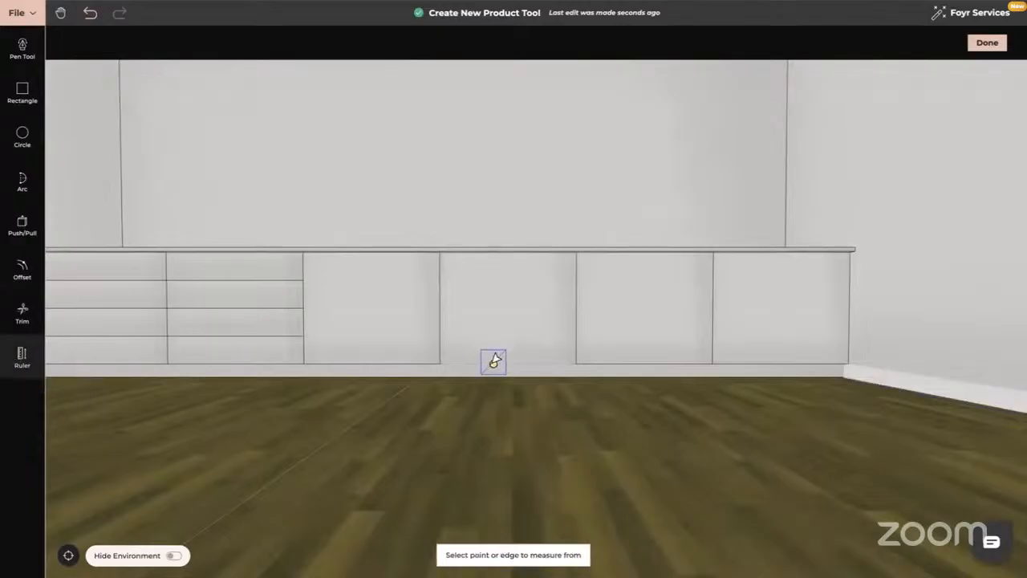
{"action": "left_click", "coordinate": [493, 362]}
{"action": "left_click", "coordinate": [493, 334]}
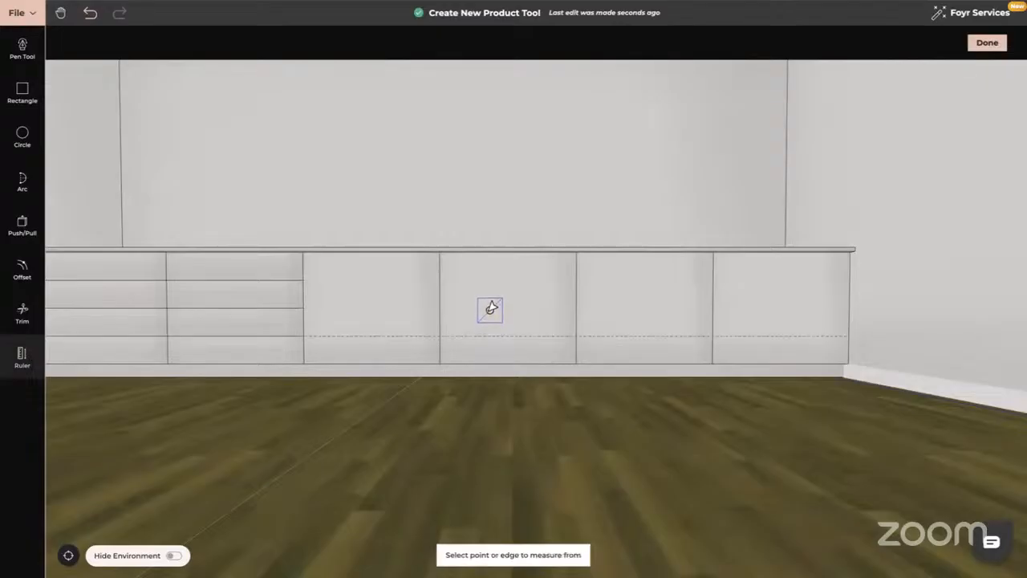
{"action": "left_click", "coordinate": [490, 331]}
{"action": "left_click", "coordinate": [492, 306]}
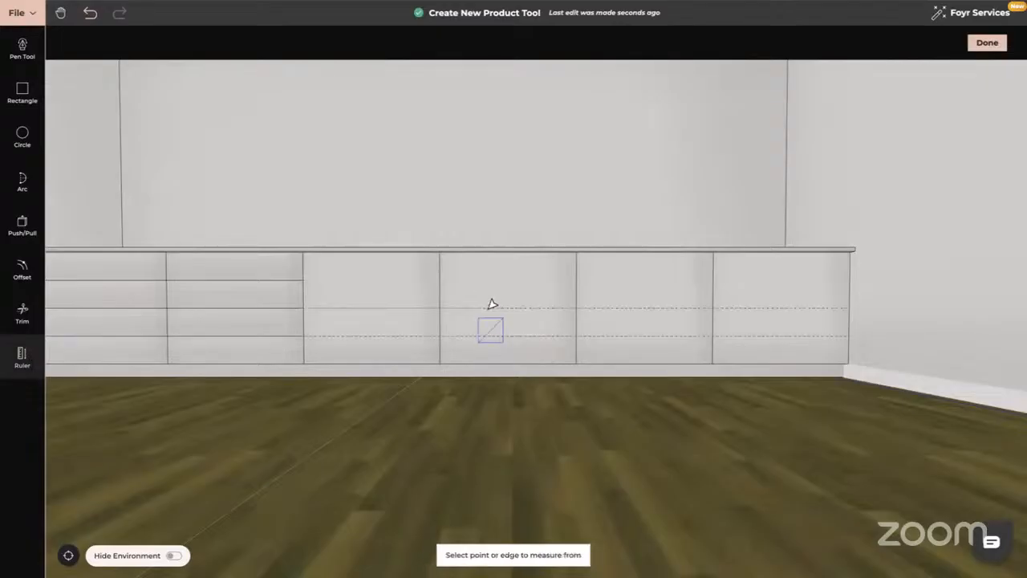
{"action": "left_click", "coordinate": [493, 307]}
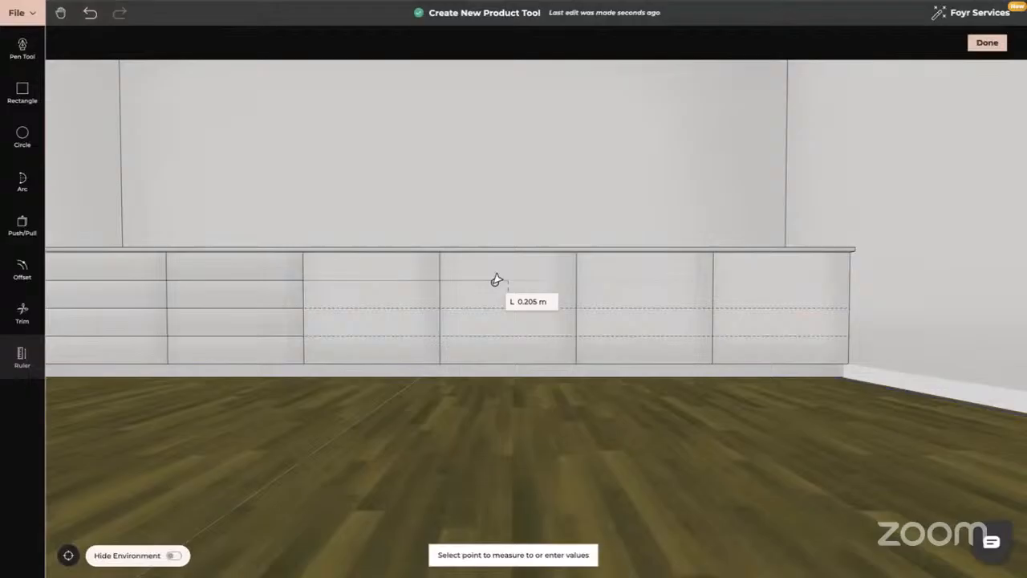
{"action": "left_click", "coordinate": [497, 280]}
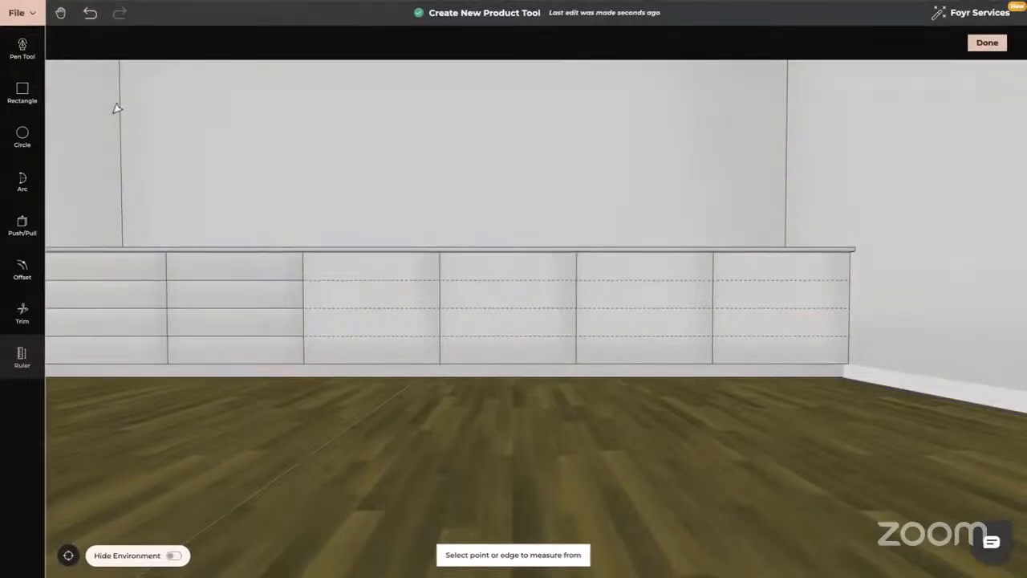
Draw a rectangle across the cabinet cells along the guides.
{"action": "left_click", "coordinate": [23, 48]}
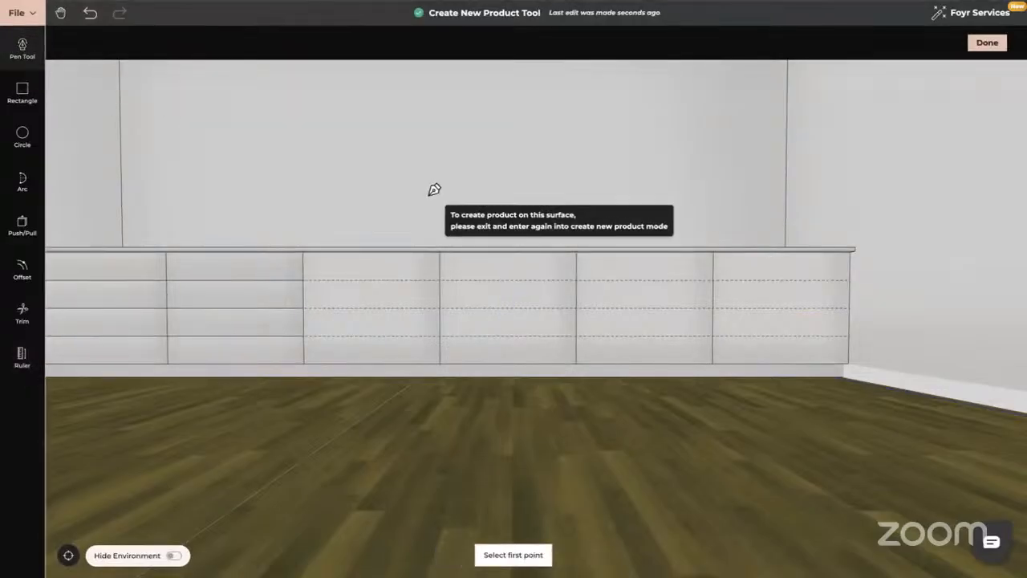
{"action": "left_click", "coordinate": [440, 279]}
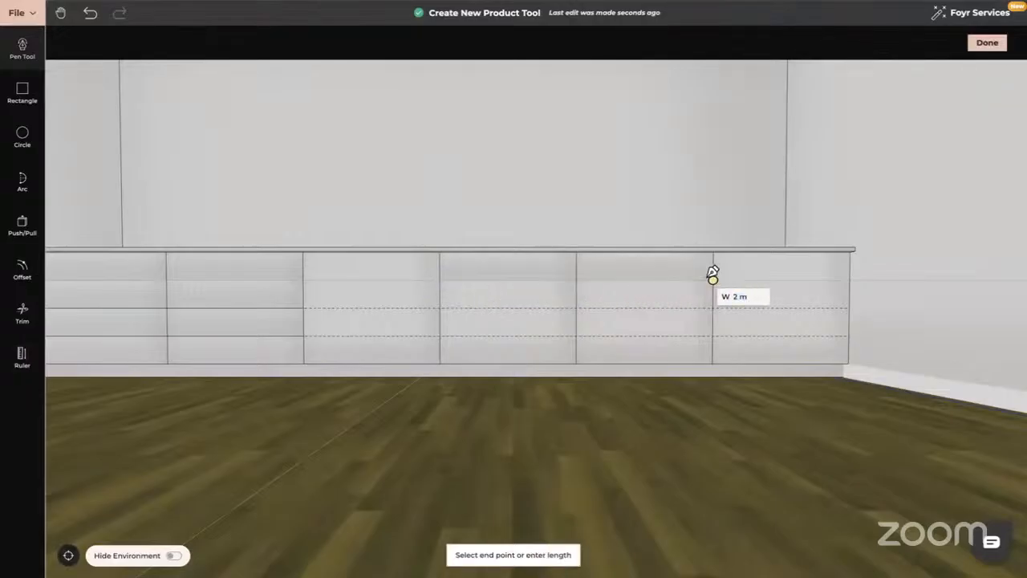
{"action": "key", "text": "Escape"}
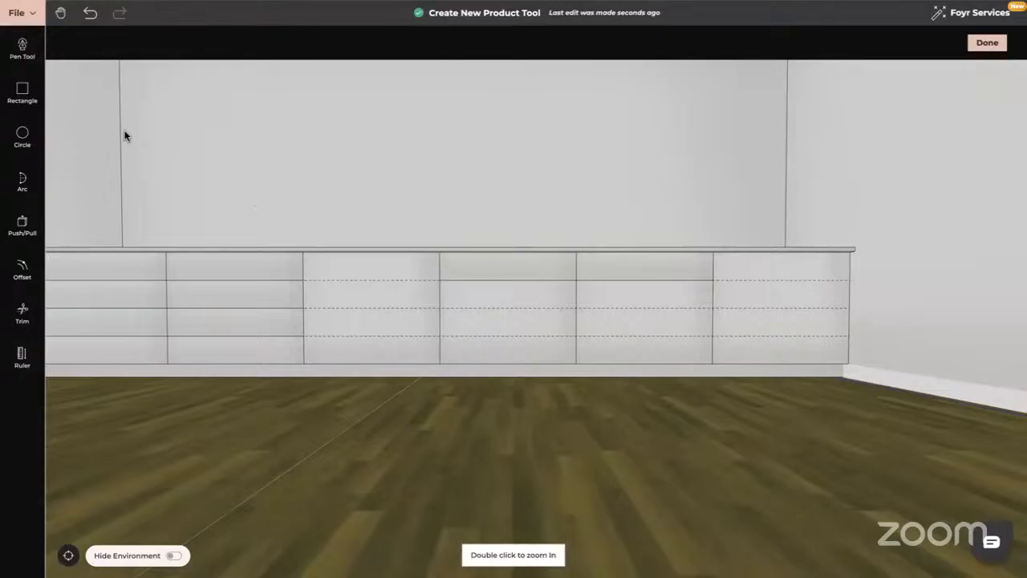
{"action": "left_click", "coordinate": [22, 92]}
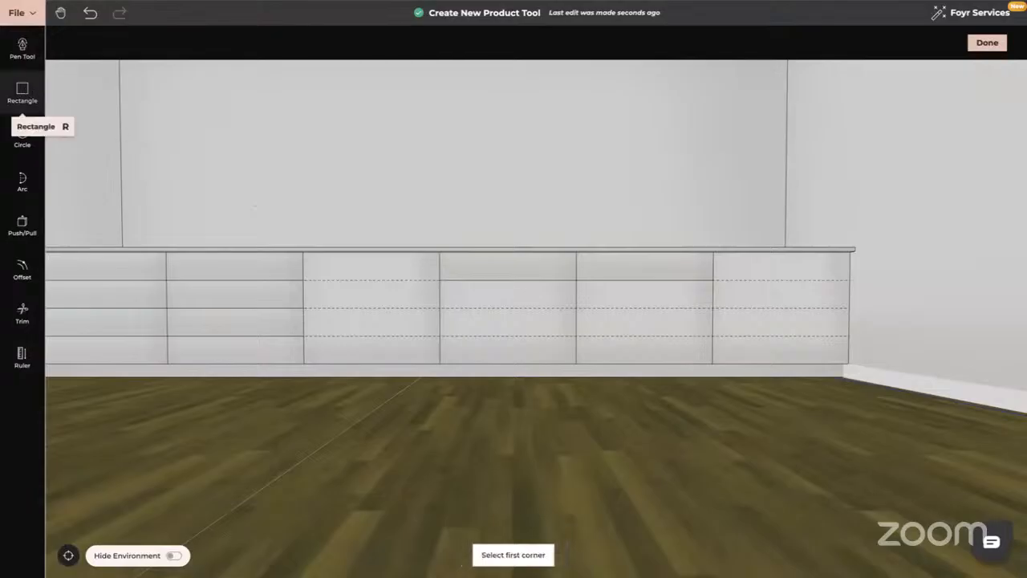
{"action": "left_click", "coordinate": [442, 307]}
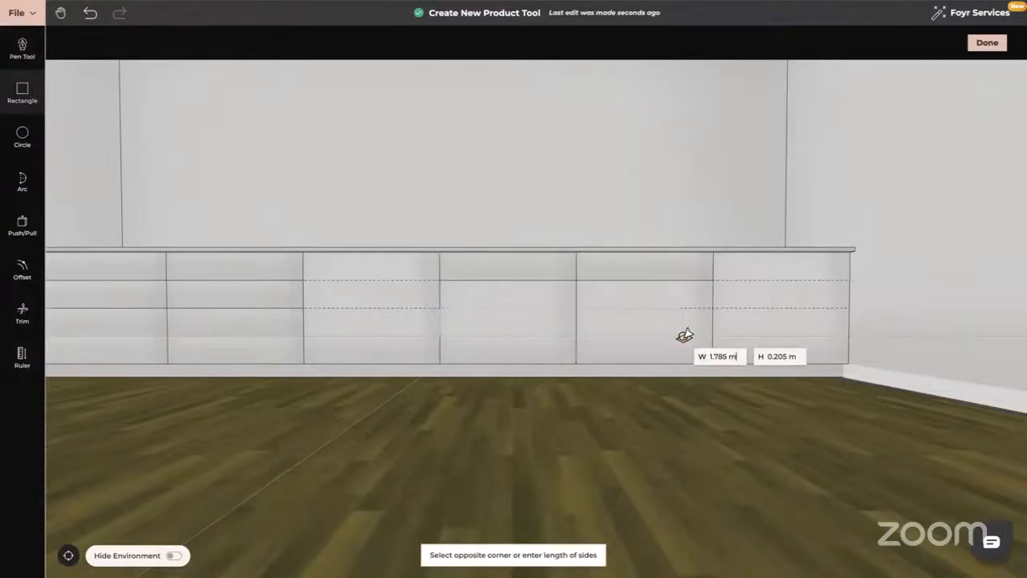
{"action": "left_click", "coordinate": [713, 337]}
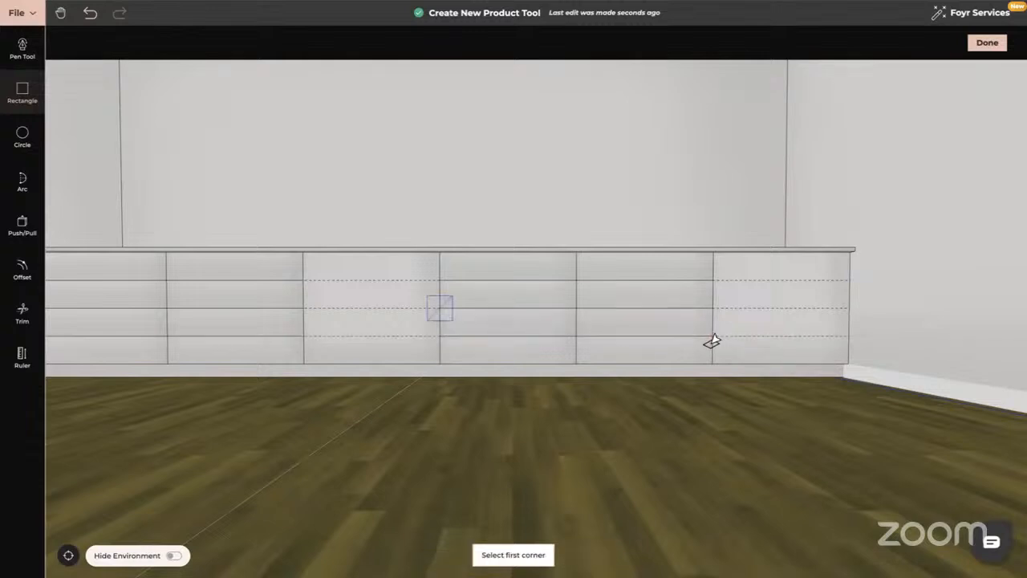
{"action": "key", "text": "Escape"}
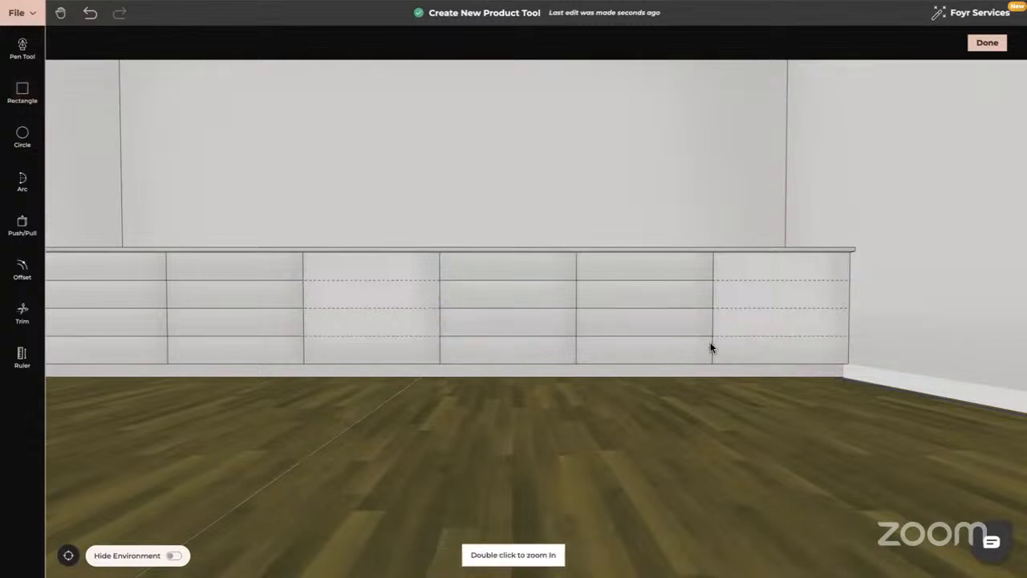
Undo the rectangle and the three guide lines across the centre and right cabinets.
{"action": "left_click", "coordinate": [91, 18]}
{"action": "left_click", "coordinate": [91, 17]}
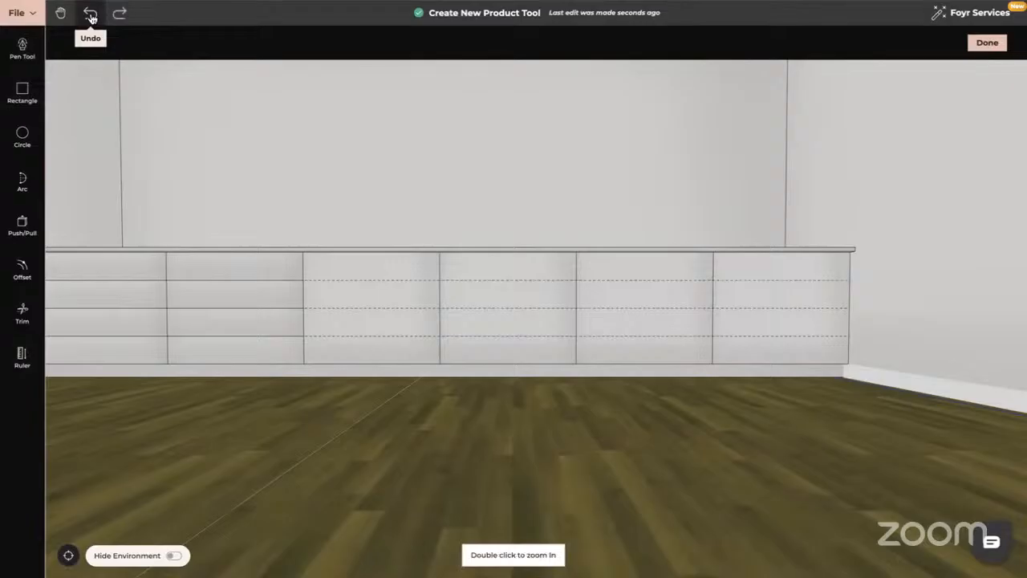
{"action": "left_click", "coordinate": [91, 18]}
{"action": "left_click", "coordinate": [91, 18]}
{"action": "right_click_drag", "start_coordinate": [450, 377], "coordinate": [515, 371]}
{"action": "right_click_drag", "start_coordinate": [567, 342], "coordinate": [458, 362]}
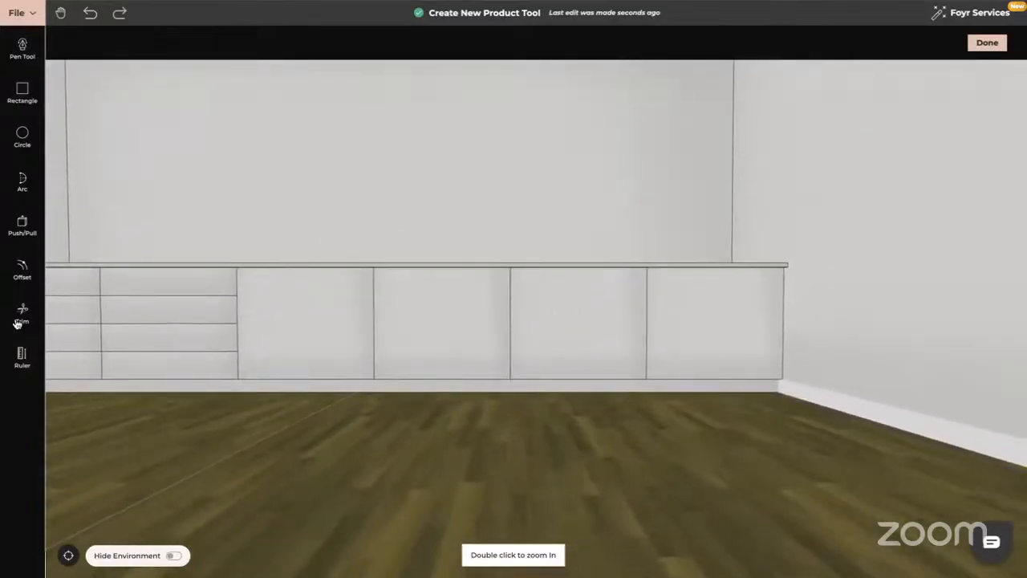
Place ruler guides every 0.205 m up the right-hand cabinet sections.
{"action": "left_click", "coordinate": [24, 356]}
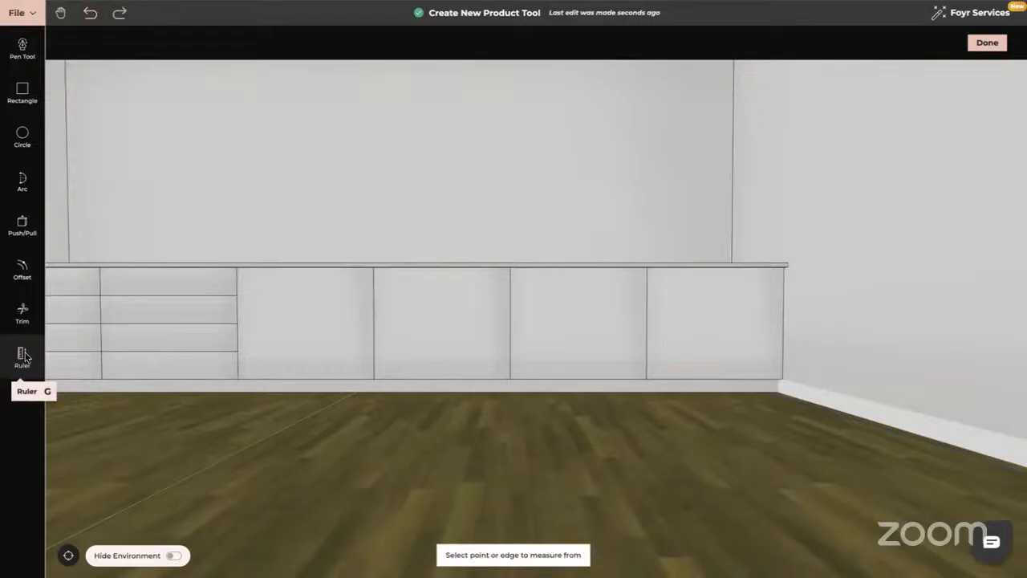
{"action": "left_click", "coordinate": [631, 372]}
{"action": "left_click", "coordinate": [630, 350]}
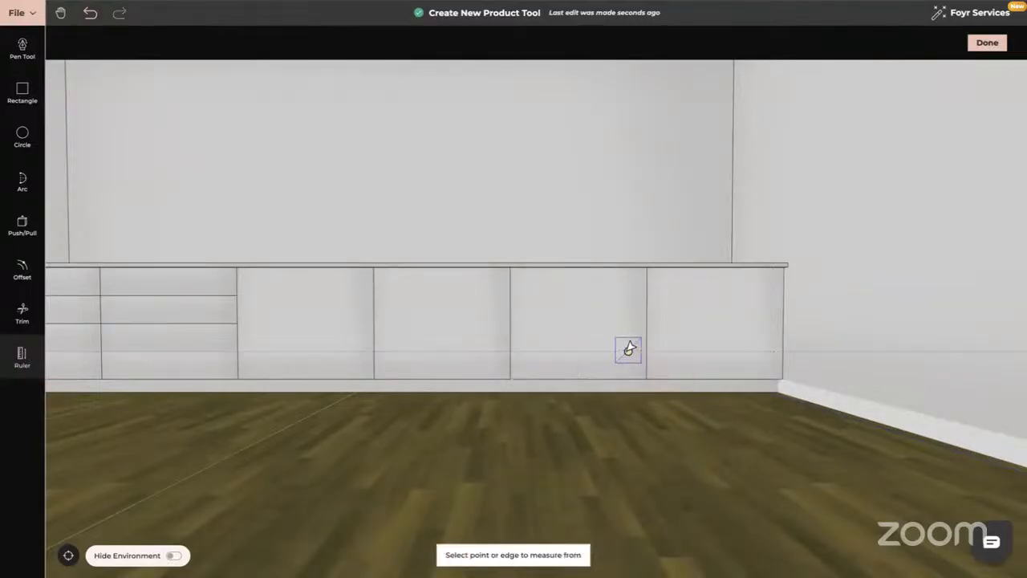
{"action": "left_click", "coordinate": [579, 350]}
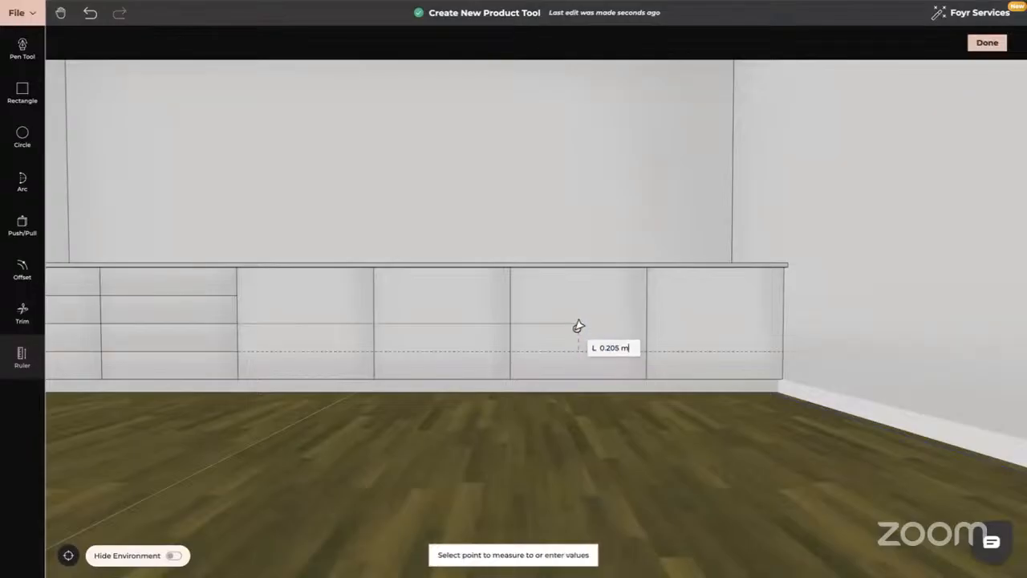
{"action": "left_click", "coordinate": [578, 323]}
{"action": "left_click", "coordinate": [569, 322]}
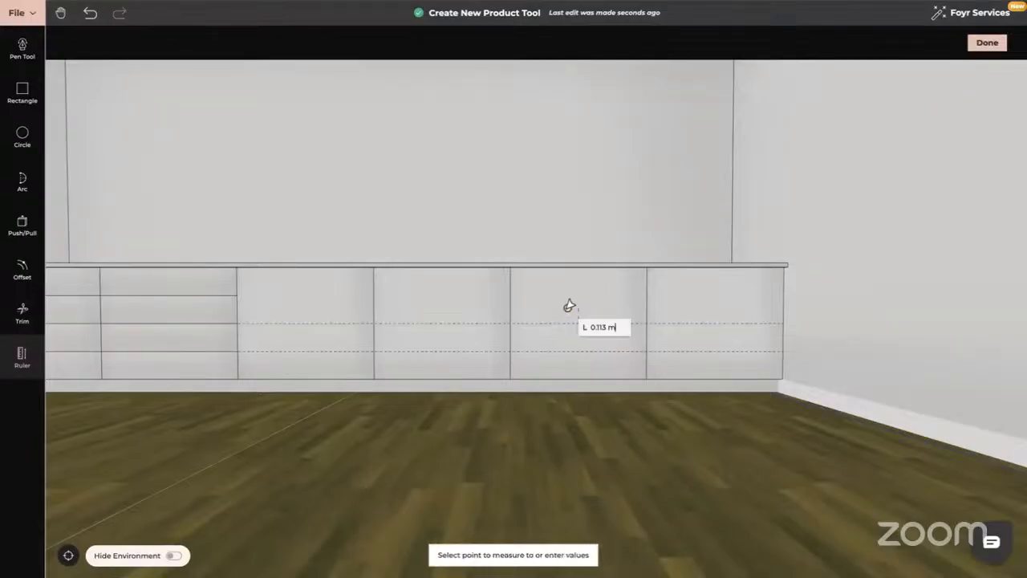
{"action": "left_click", "coordinate": [570, 293]}
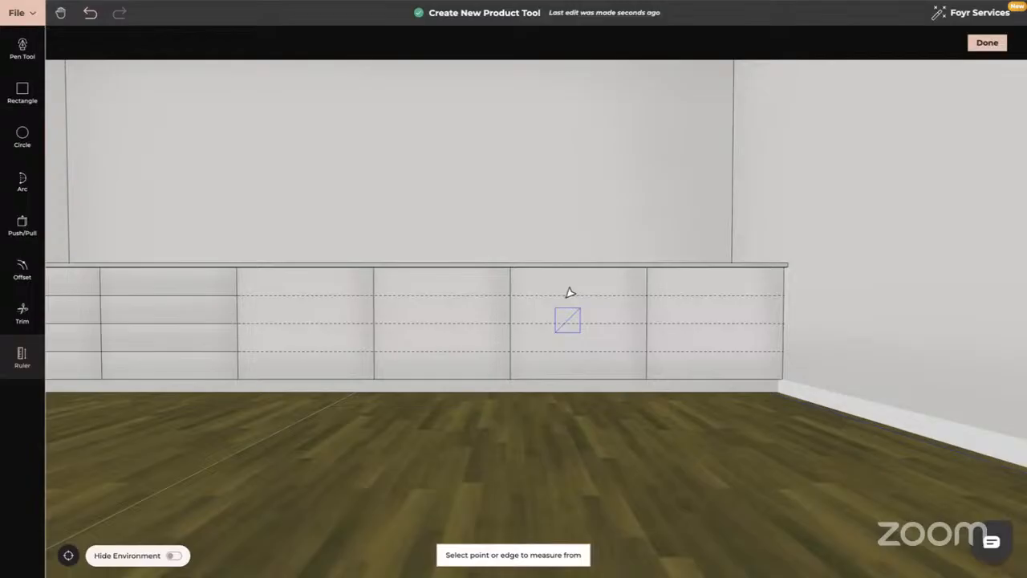
{"action": "key", "text": "Escape"}
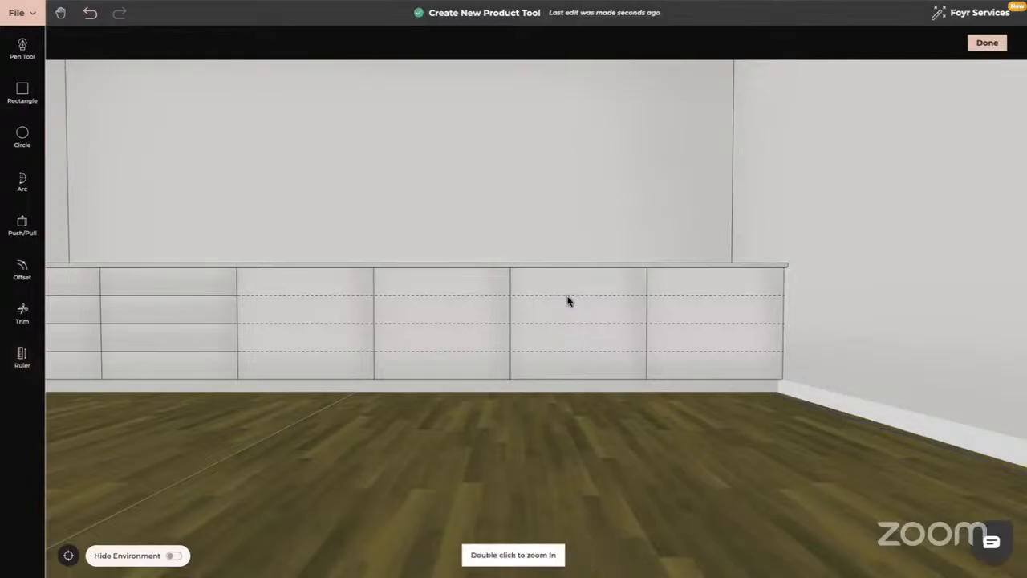
Draw two rectangles across the right sections to form the drawer divisions.
{"action": "left_click", "coordinate": [23, 96]}
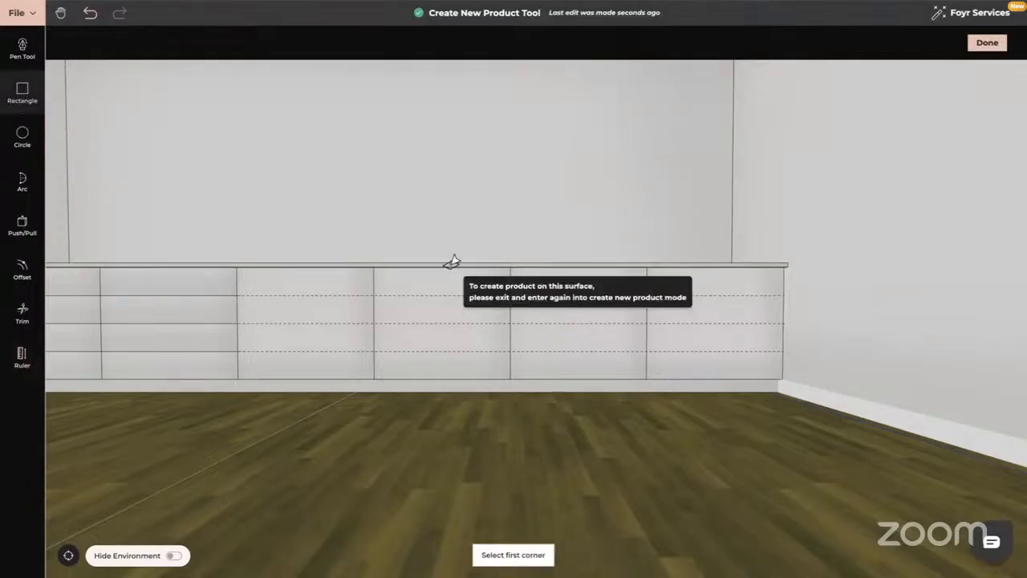
{"action": "left_click", "coordinate": [510, 267]}
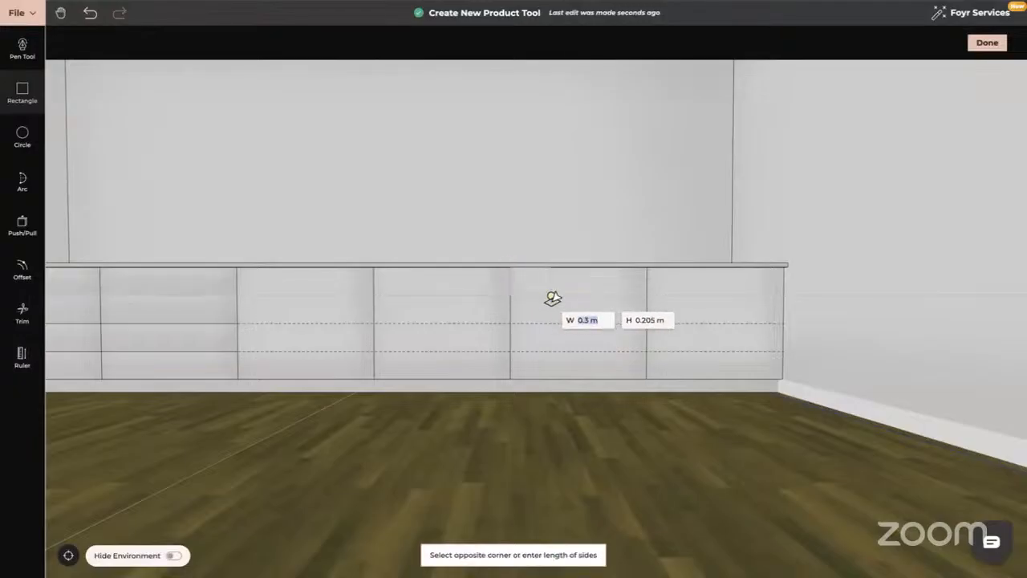
{"action": "left_click", "coordinate": [778, 296]}
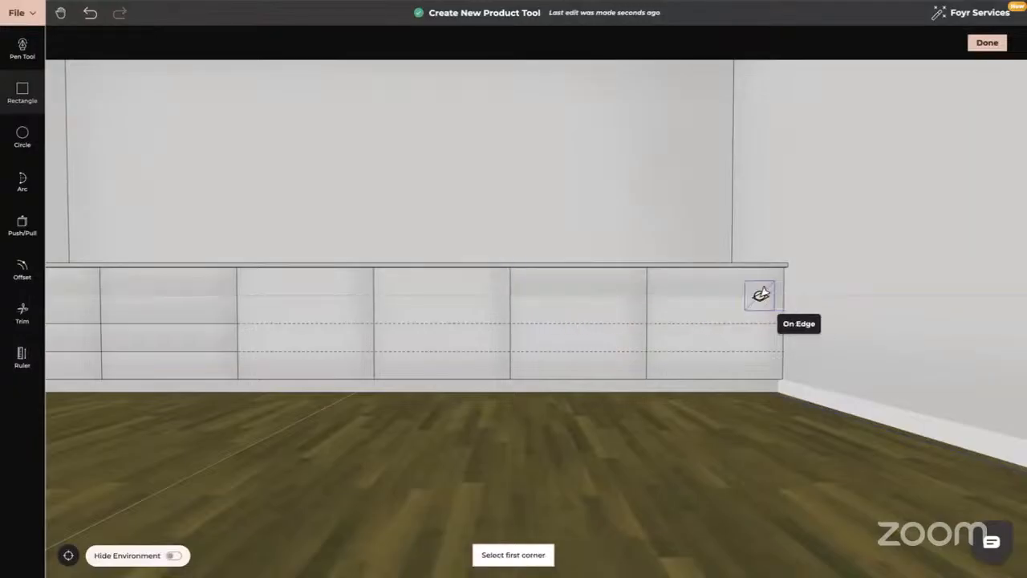
{"action": "left_click", "coordinate": [511, 323]}
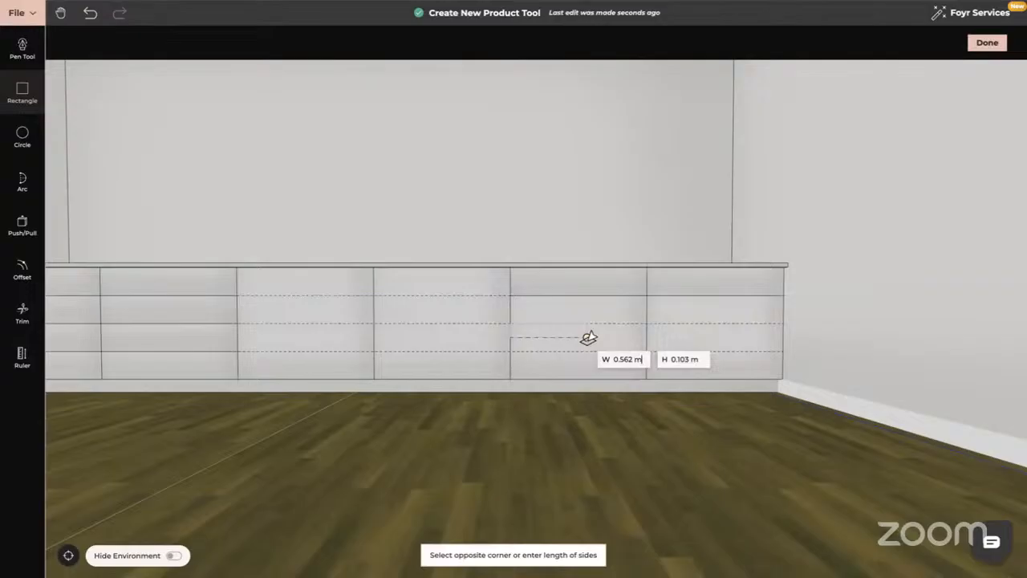
{"action": "left_click", "coordinate": [777, 353]}
{"action": "key", "text": "Escape"}
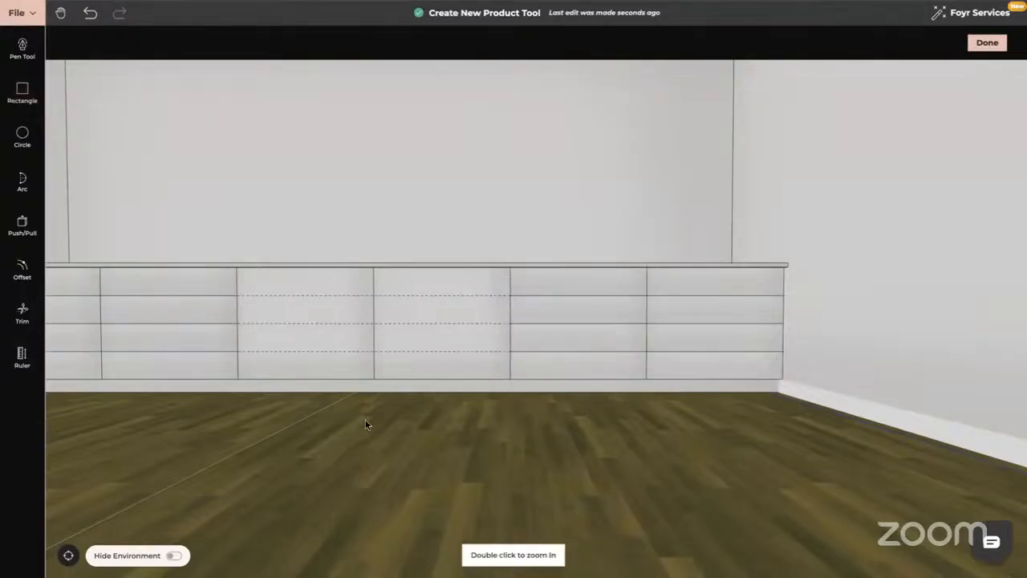
{"action": "right_click_drag", "start_coordinate": [367, 422], "coordinate": [527, 428]}
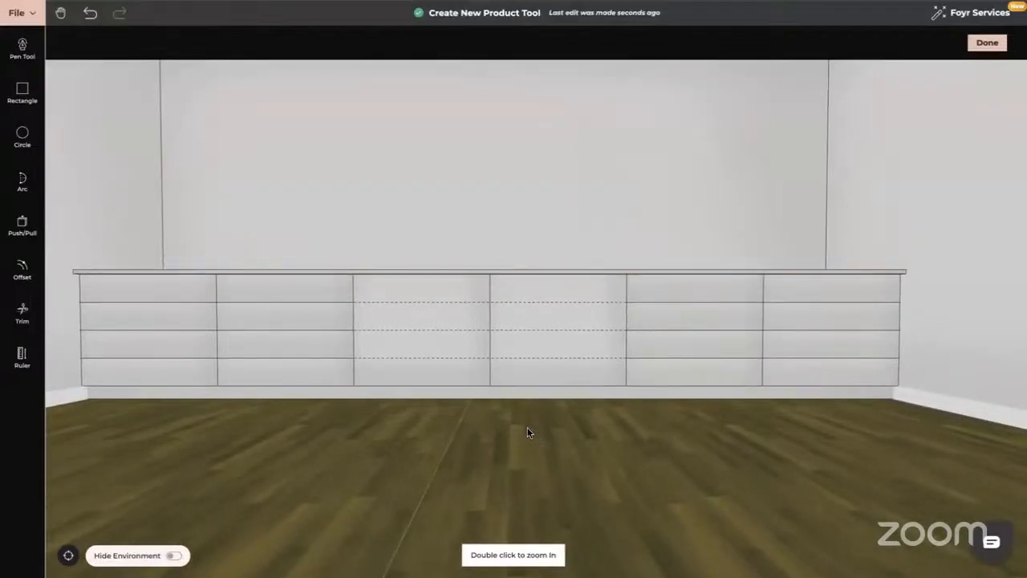
Trim the dashed guides from the centre sections, undoing one mistakenly trimmed drawer line.
{"action": "left_click", "coordinate": [23, 314]}
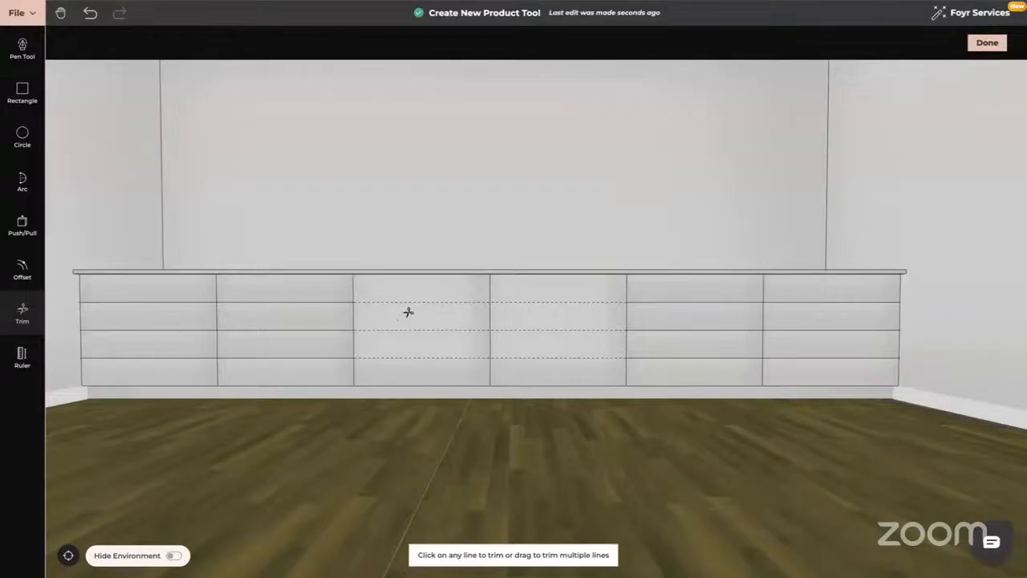
{"action": "left_click_drag", "start_coordinate": [416, 304], "coordinate": [418, 357]}
{"action": "left_click", "coordinate": [687, 303]}
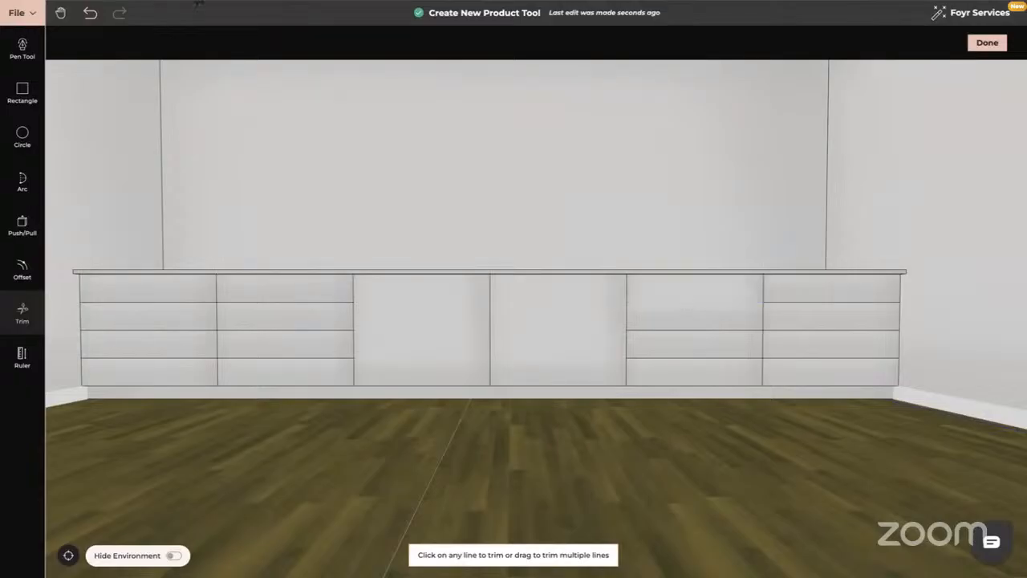
{"action": "left_click", "coordinate": [90, 14]}
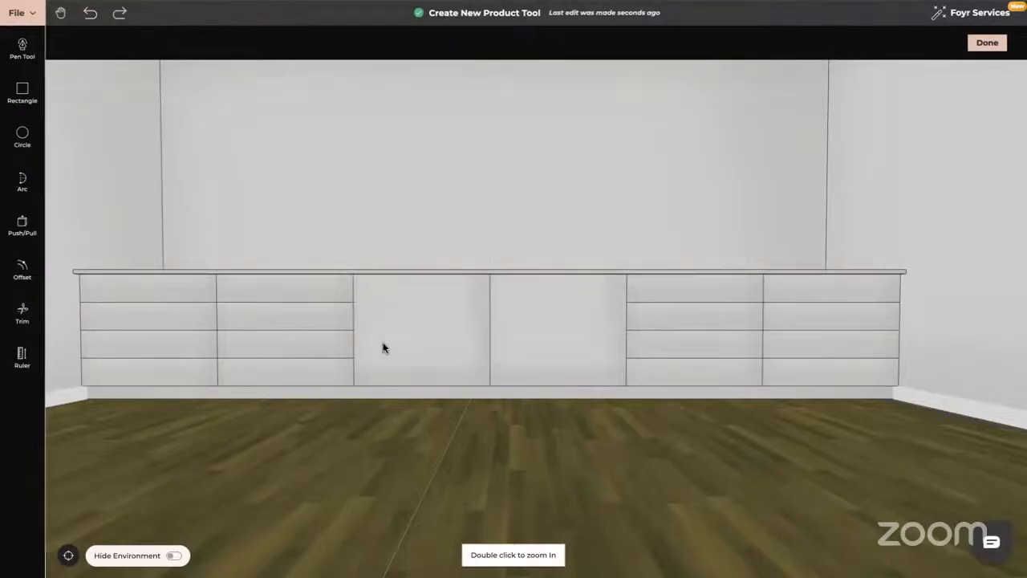
{"action": "right_click_drag", "start_coordinate": [385, 344], "coordinate": [495, 349]}
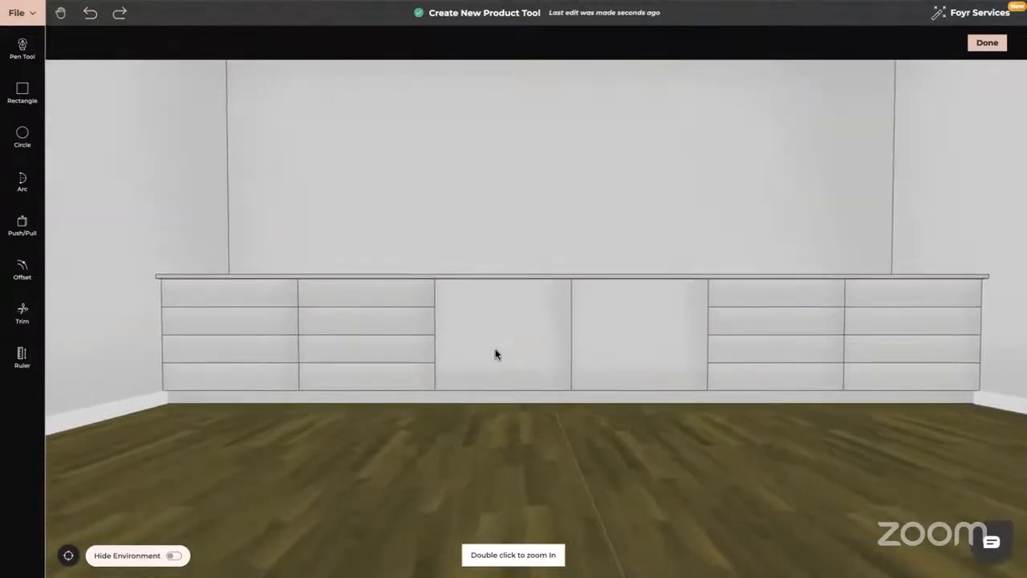
Inset the top-left drawer front by 0.01 m, redoing it after an undo.
{"action": "left_click", "coordinate": [23, 272]}
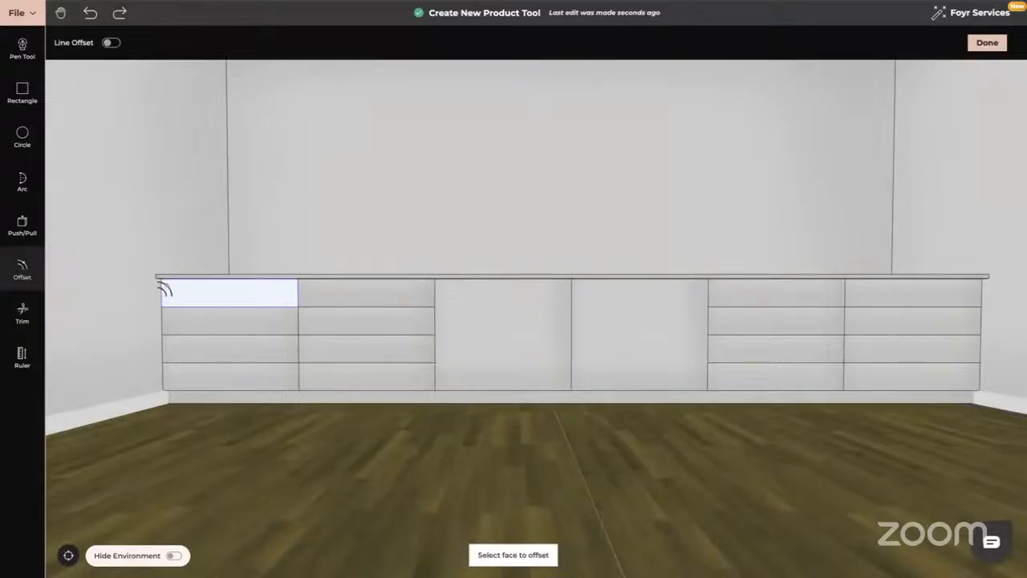
{"action": "left_click", "coordinate": [212, 294]}
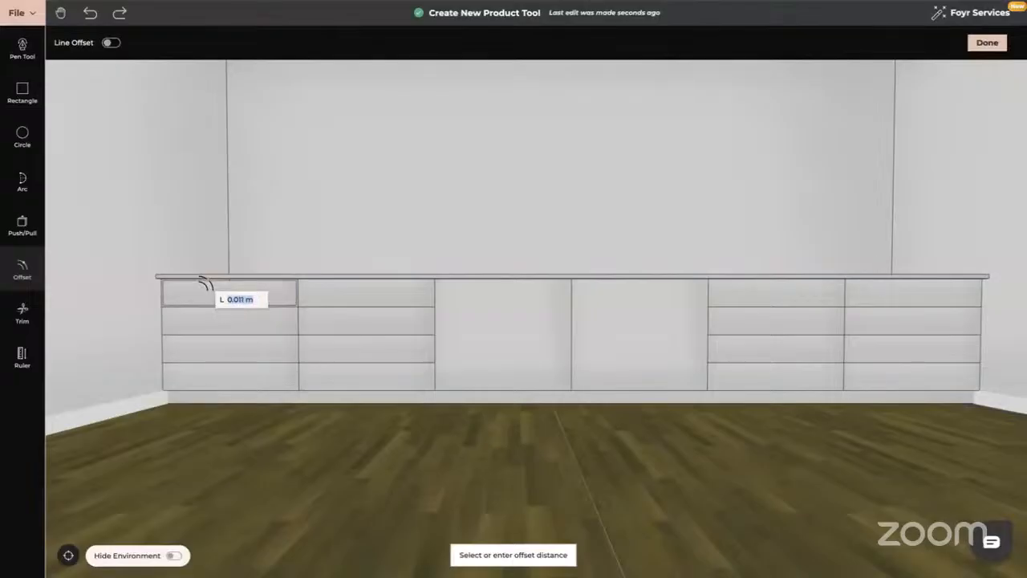
{"action": "type", "text": "0.01"}
{"action": "key", "text": "Return"}
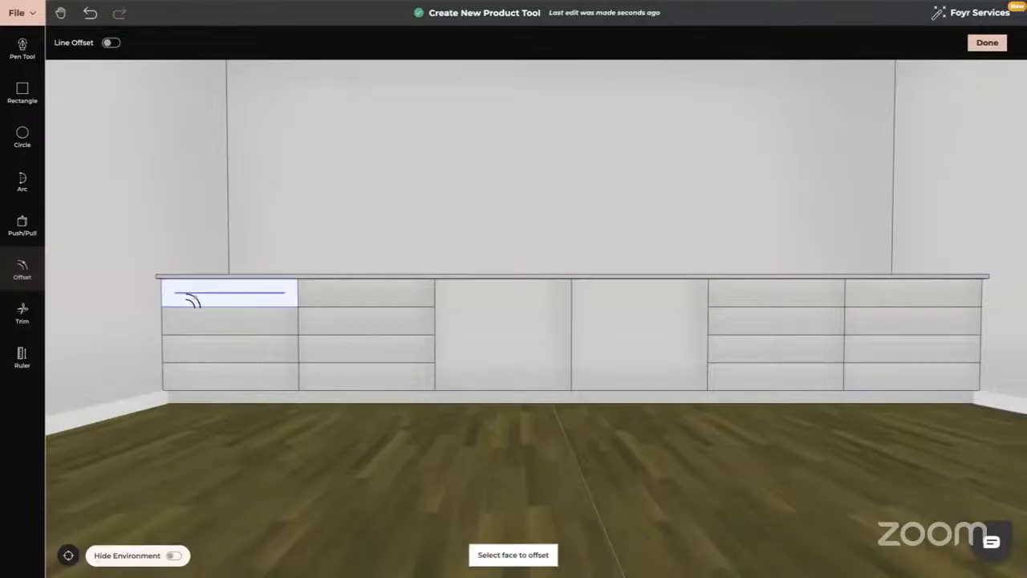
{"action": "left_click", "coordinate": [90, 12]}
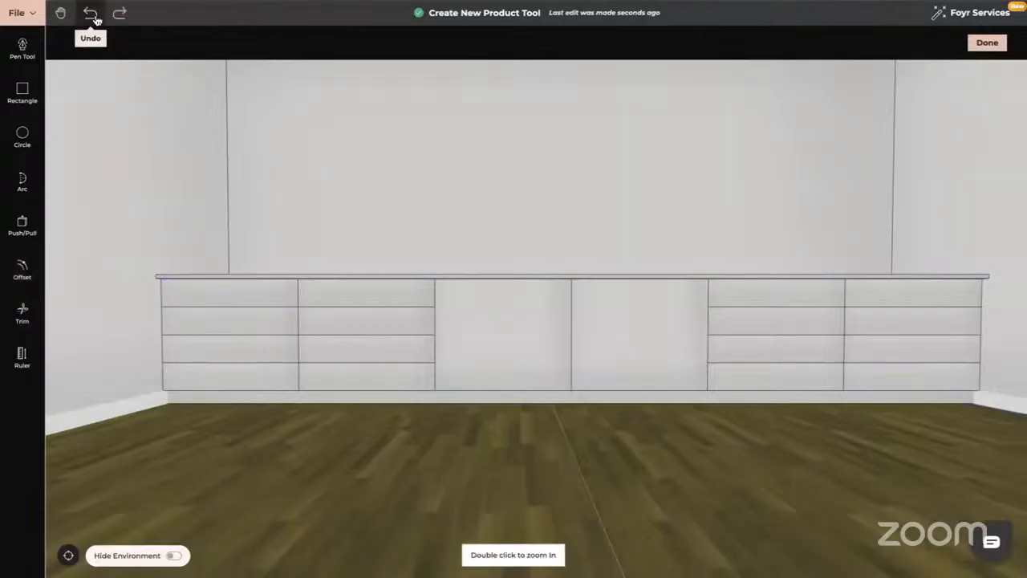
{"action": "left_click", "coordinate": [21, 271]}
{"action": "left_click", "coordinate": [201, 295]}
{"action": "type", "text": "0.01"}
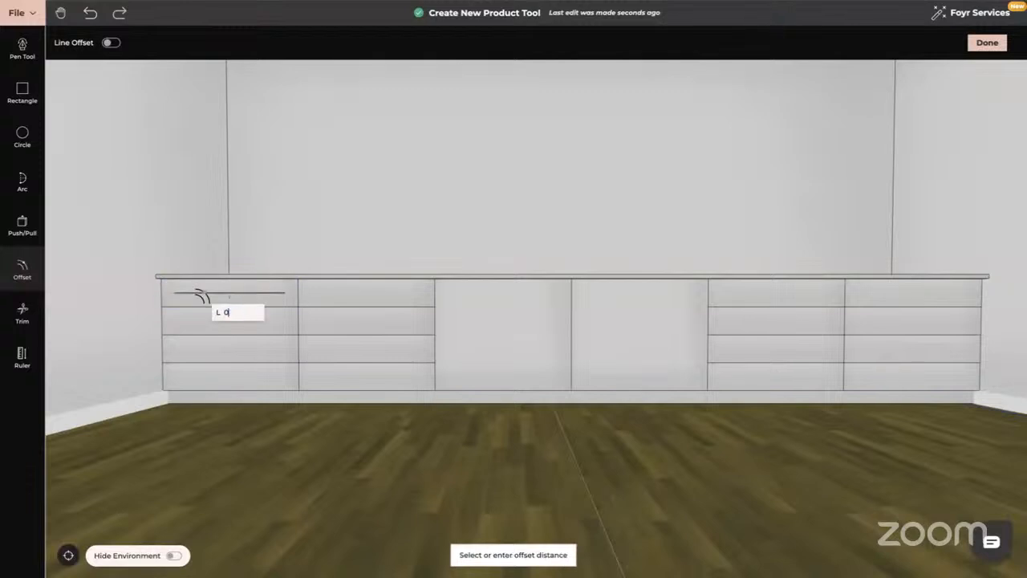
{"action": "key", "text": "Return"}
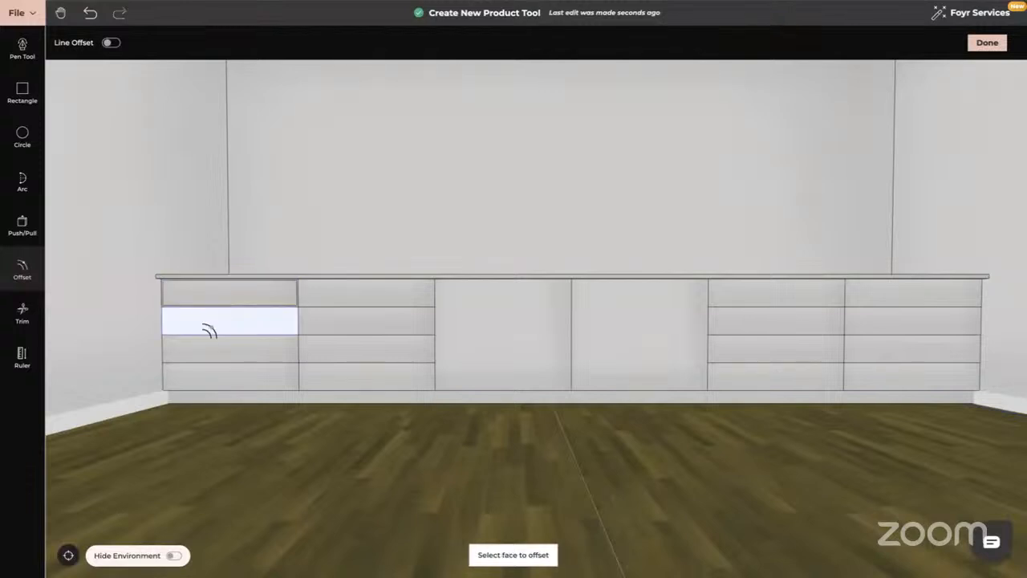
Inset the second, third and bottom drawers of the left column by 0.01 m.
{"action": "left_click", "coordinate": [207, 331]}
{"action": "type", "text": "0.01"}
{"action": "key", "text": "Return"}
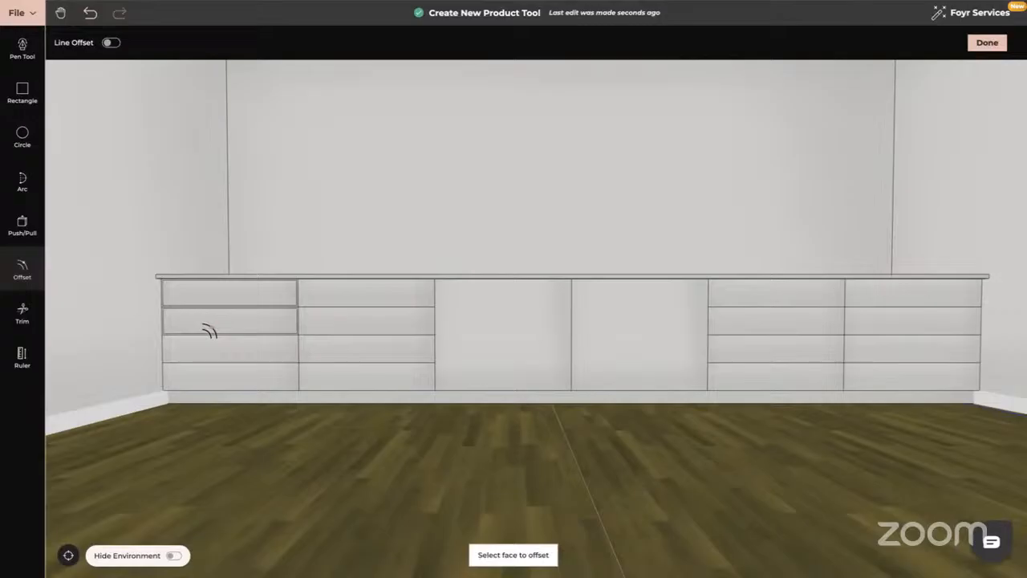
{"action": "left_click", "coordinate": [217, 349]}
{"action": "type", "text": "0.01"}
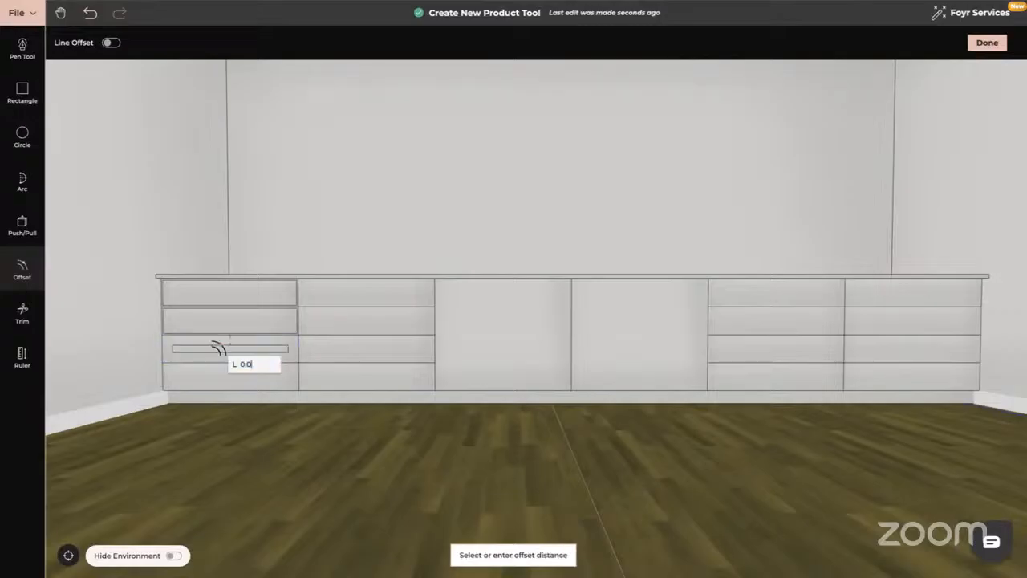
{"action": "key", "text": "Return"}
{"action": "left_click", "coordinate": [223, 376]}
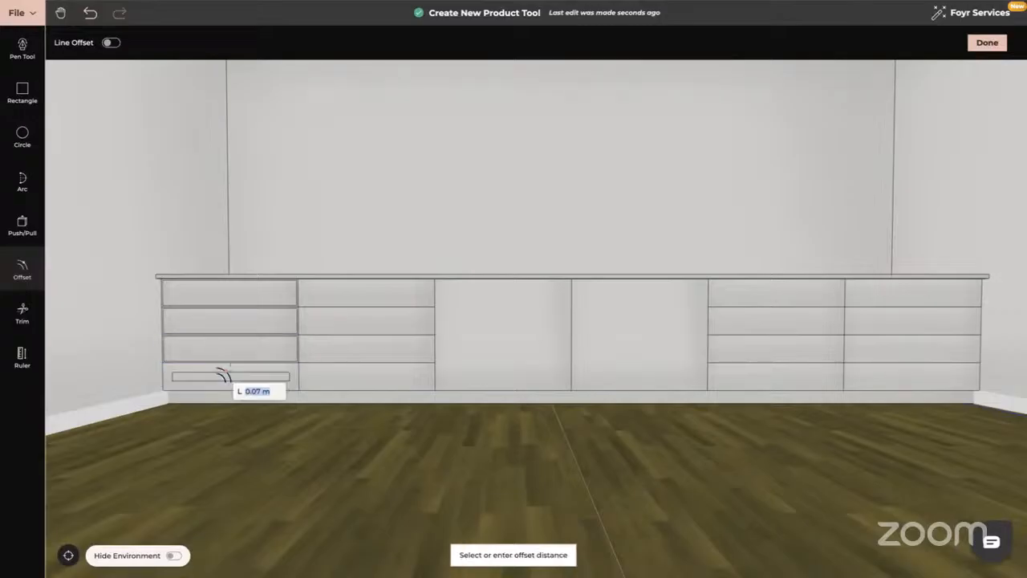
{"action": "type", "text": "0.01"}
{"action": "key", "text": "Return"}
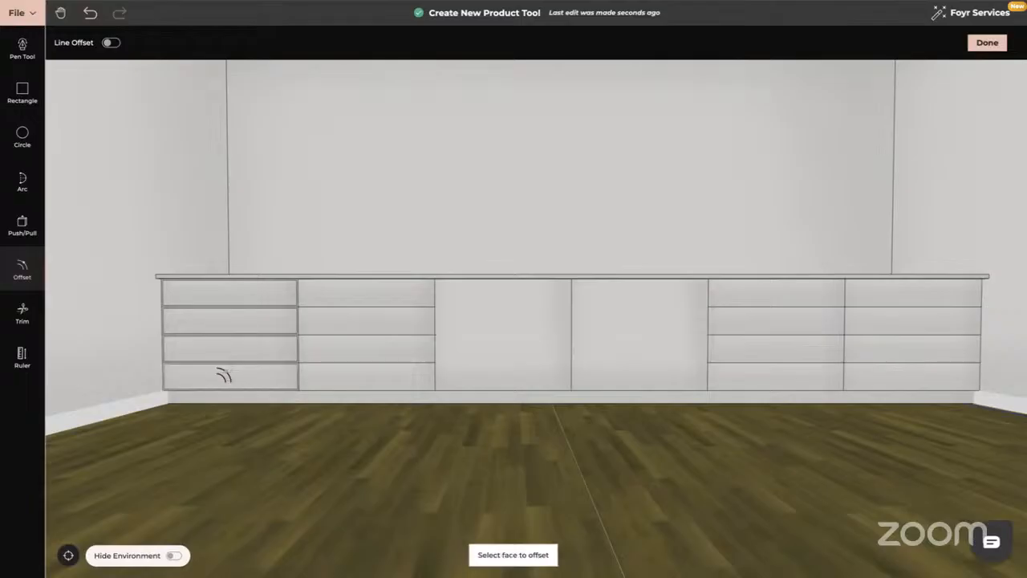
Inset the second column's four drawer fronts by 0.01 m (one entered as 0.071).
{"action": "left_click", "coordinate": [357, 298]}
{"action": "type", "text": "0.01"}
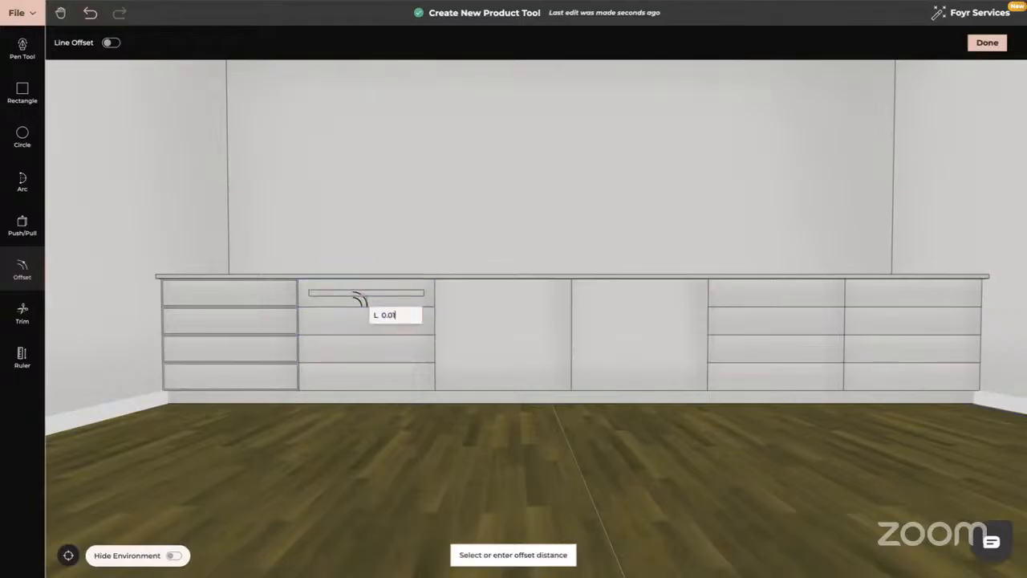
{"action": "key", "text": "Return"}
{"action": "left_click", "coordinate": [362, 318]}
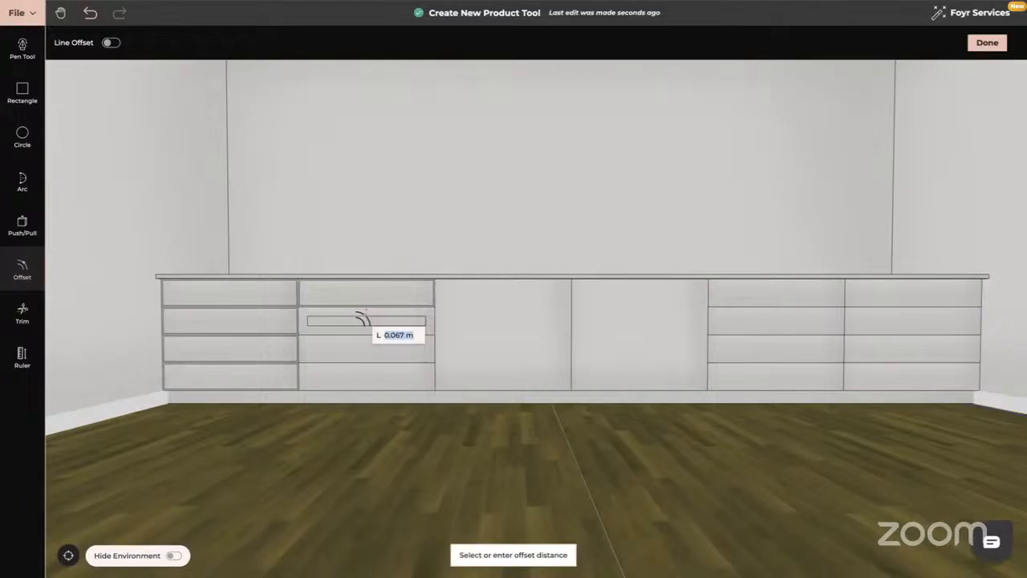
{"action": "type", "text": "0.071"}
{"action": "key", "text": "Return"}
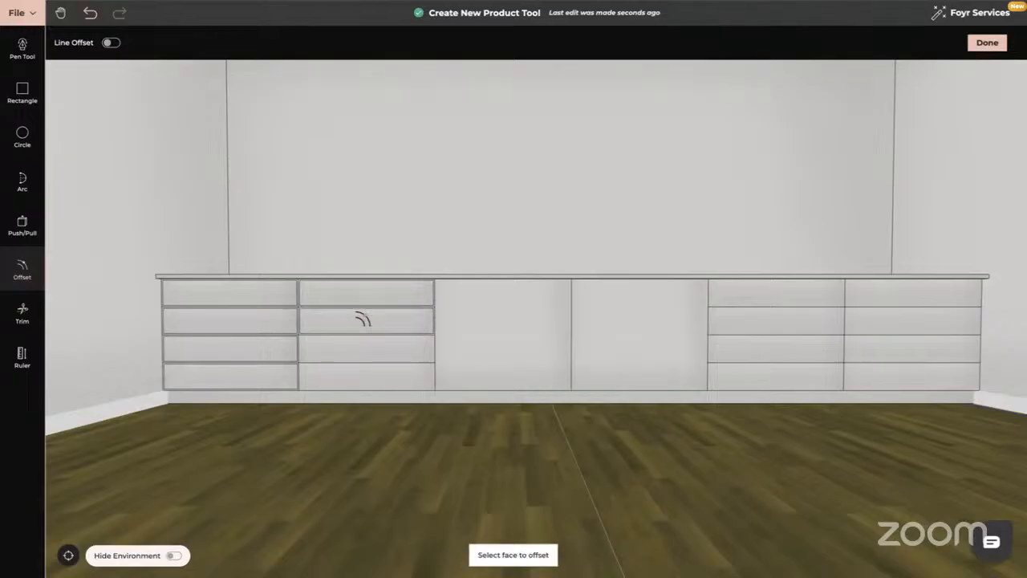
{"action": "left_click", "coordinate": [362, 348]}
{"action": "type", "text": "0.0"}
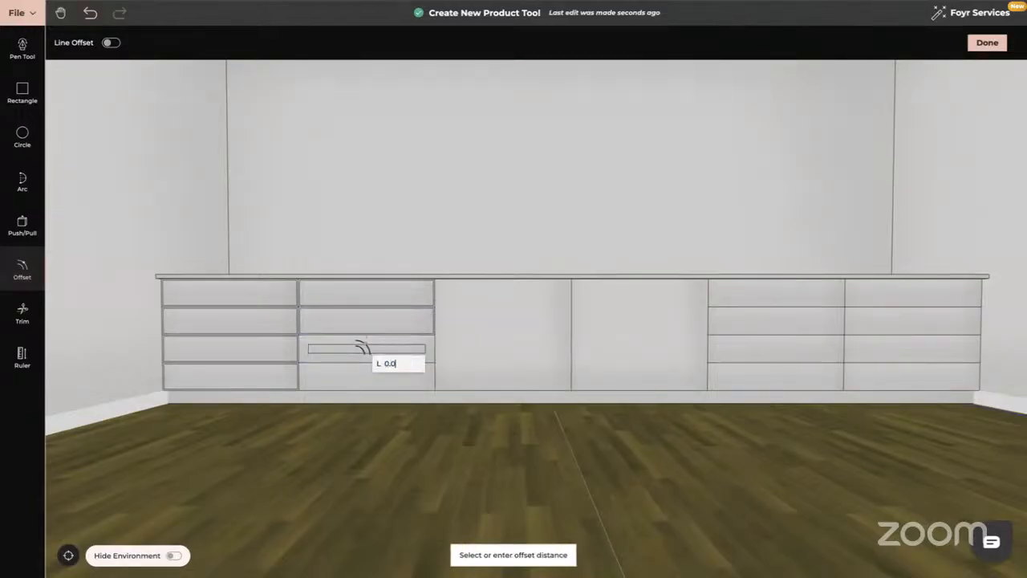
{"action": "type", "text": "1"}
{"action": "key", "text": "Return"}
{"action": "left_click", "coordinate": [362, 371]}
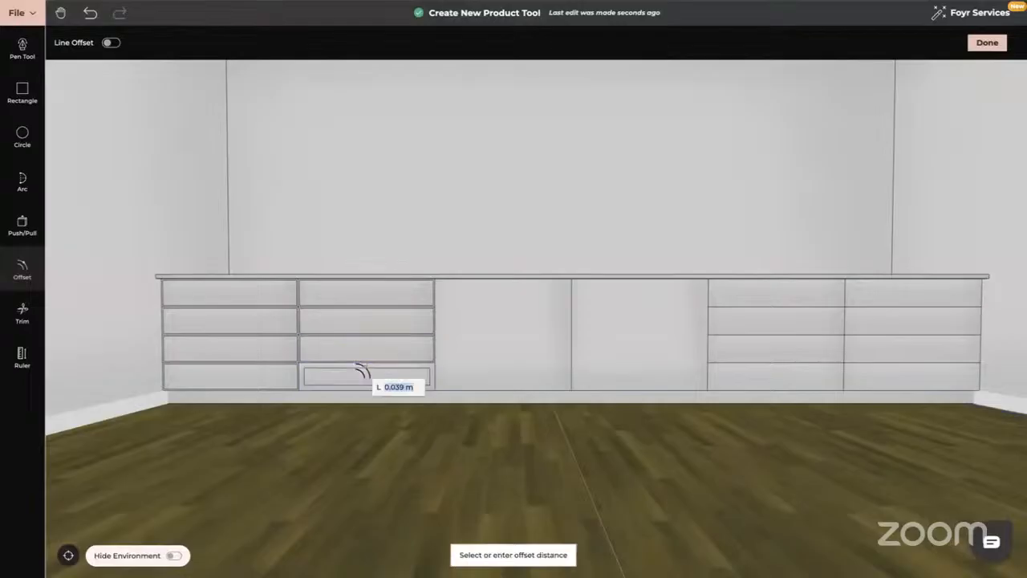
{"action": "type", "text": "0.01"}
{"action": "key", "text": "Return"}
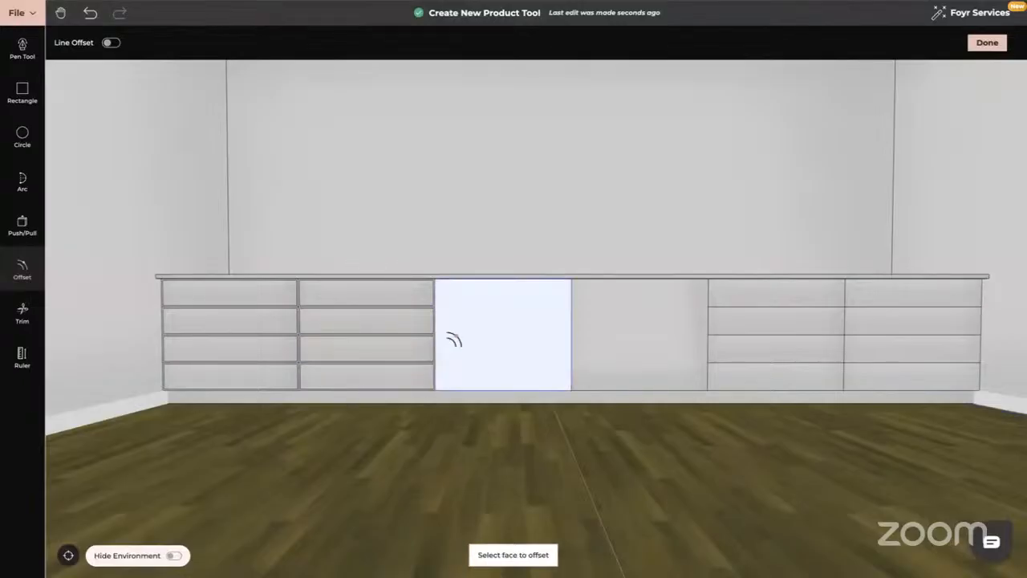
Inset 0.01 m frames on the left and right centre doors.
{"action": "left_click", "coordinate": [462, 338]}
{"action": "type", "text": "0.01"}
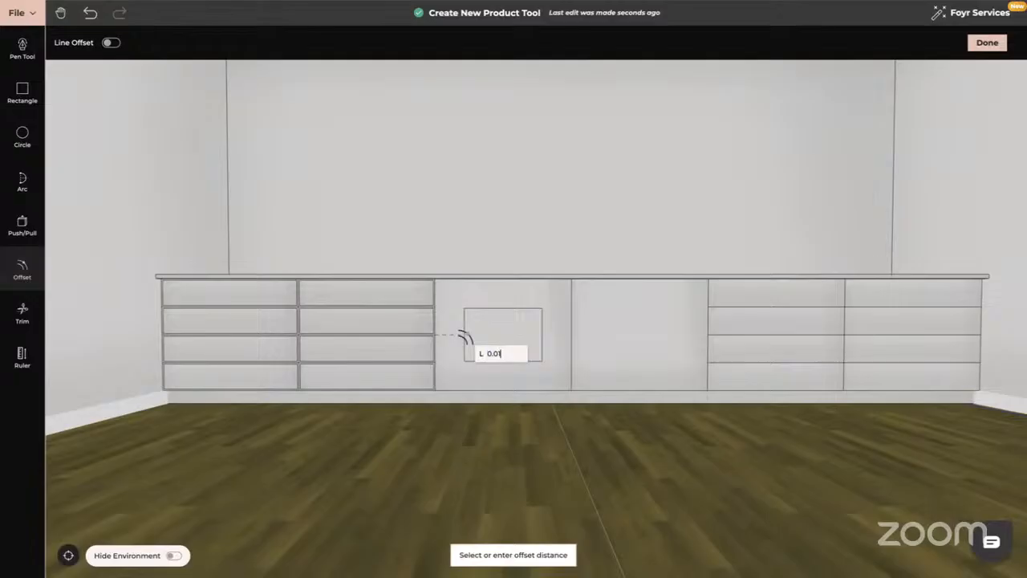
{"action": "key", "text": "Return"}
{"action": "left_click", "coordinate": [608, 323]}
{"action": "type", "text": "0.01"}
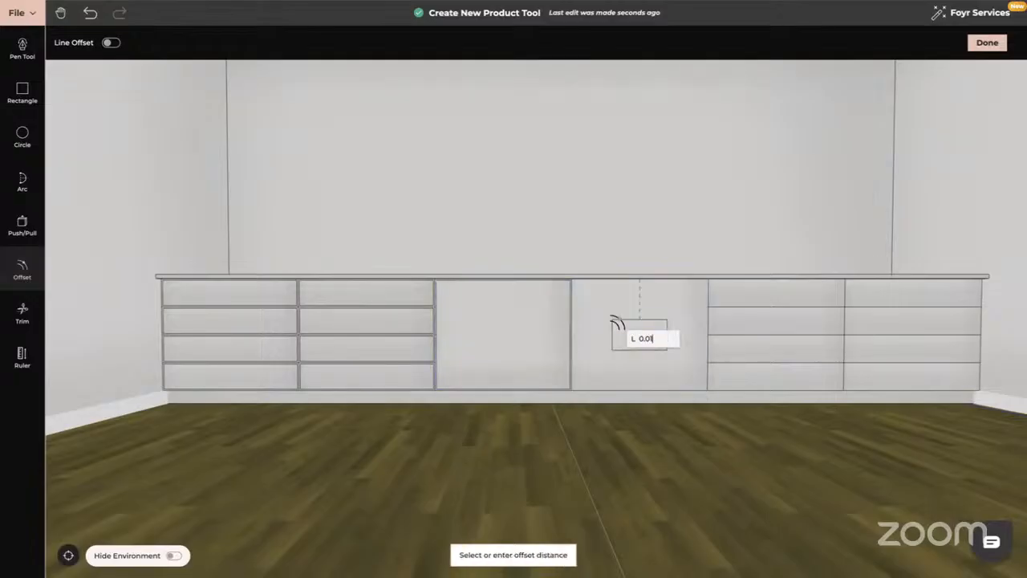
{"action": "key", "text": "Return"}
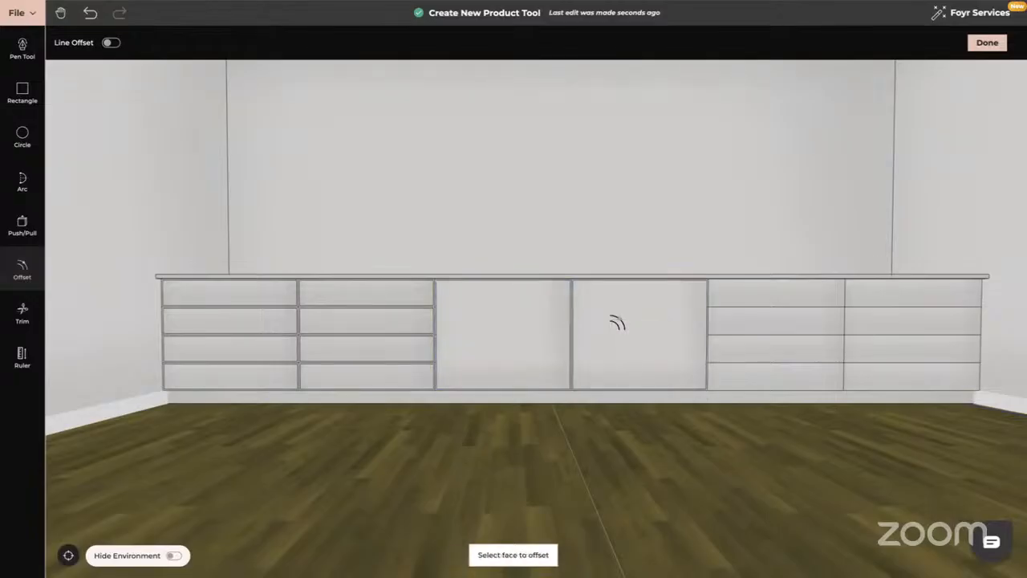
Inset 0.01 m frames on all four drawer fronts of the right-end column.
{"action": "left_click", "coordinate": [749, 290]}
{"action": "type", "text": "0.01"}
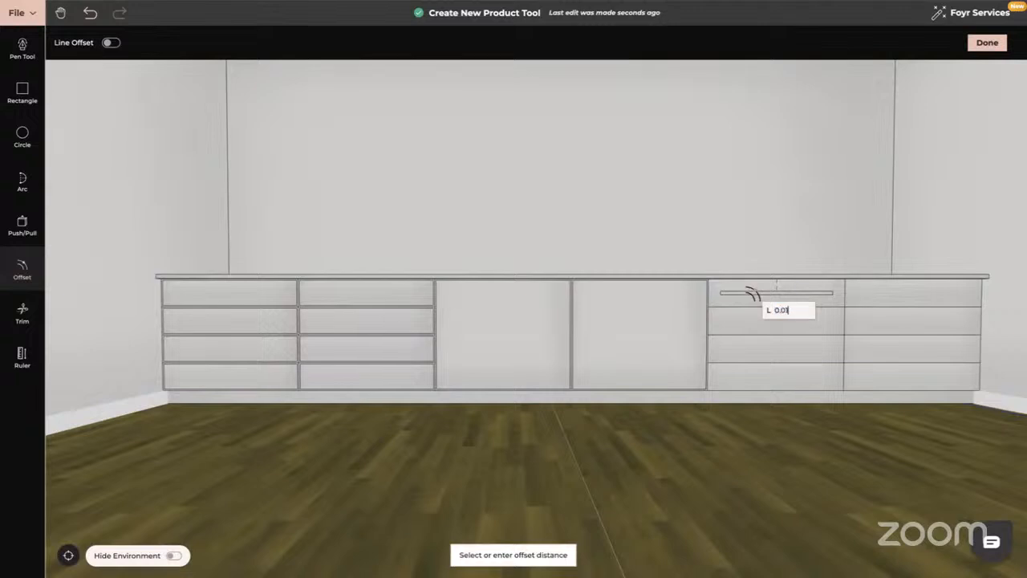
{"action": "key", "text": "Return"}
{"action": "left_click", "coordinate": [752, 318]}
{"action": "type", "text": "0"}
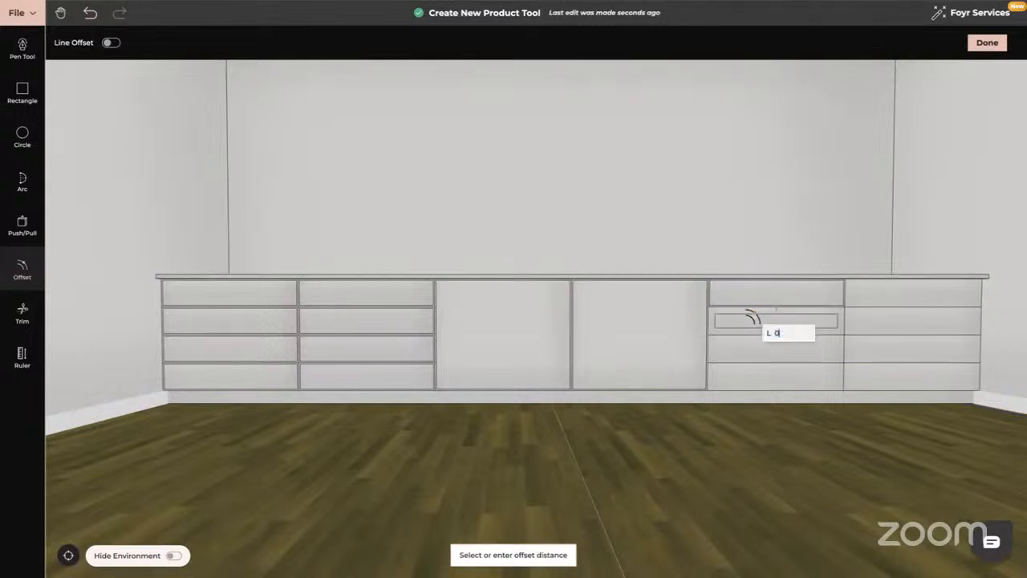
{"action": "type", "text": ".01"}
{"action": "key", "text": "Return"}
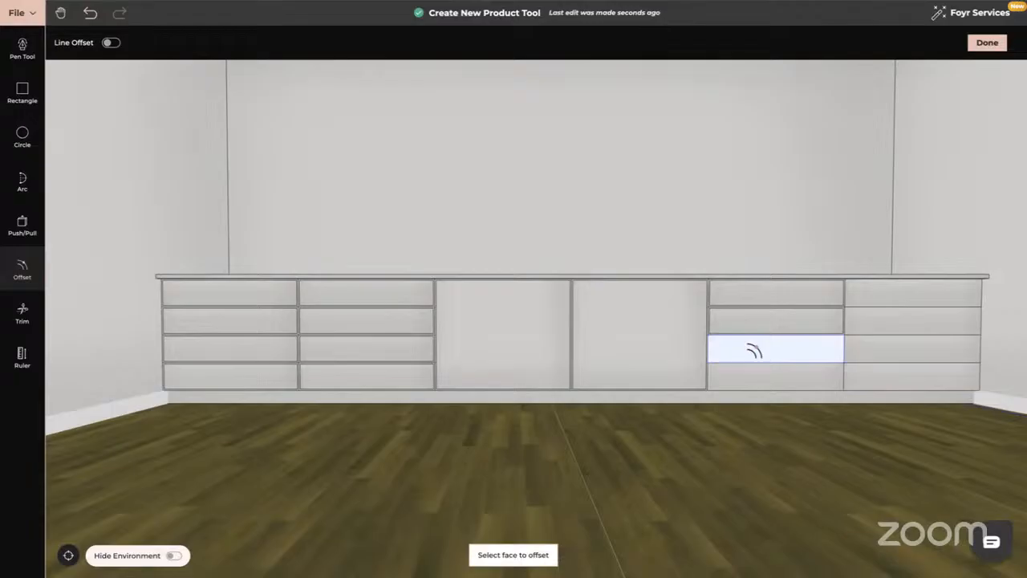
{"action": "left_click", "coordinate": [754, 351]}
{"action": "type", "text": "0.01"}
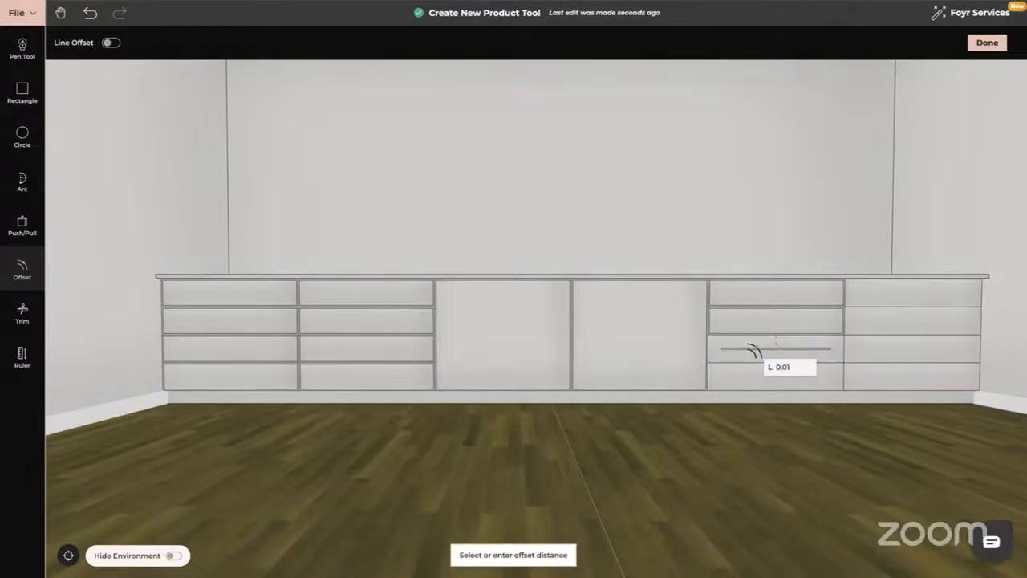
{"action": "key", "text": "Return"}
{"action": "left_click", "coordinate": [762, 380]}
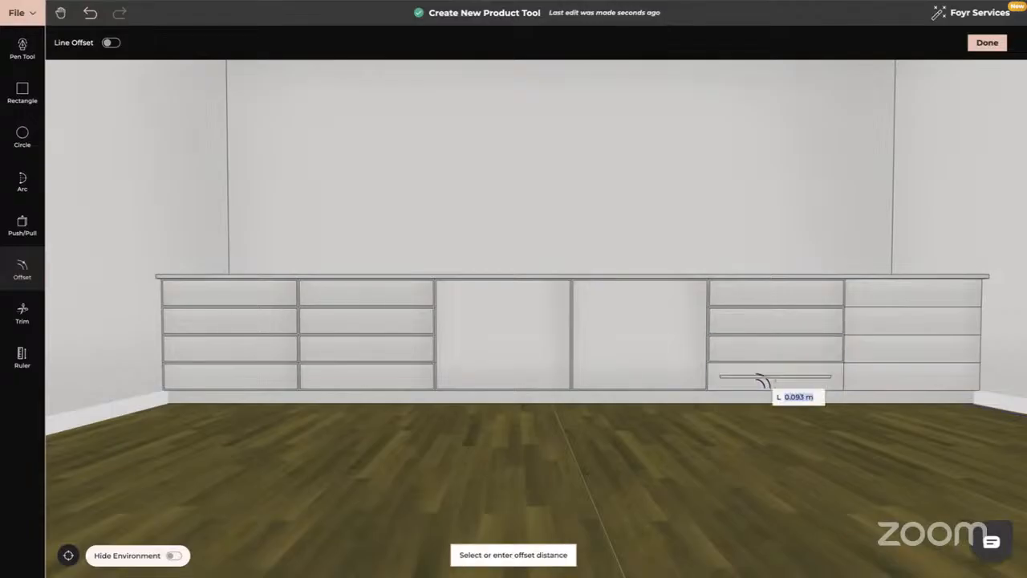
{"action": "type", "text": "0.01"}
{"action": "key", "text": "Return"}
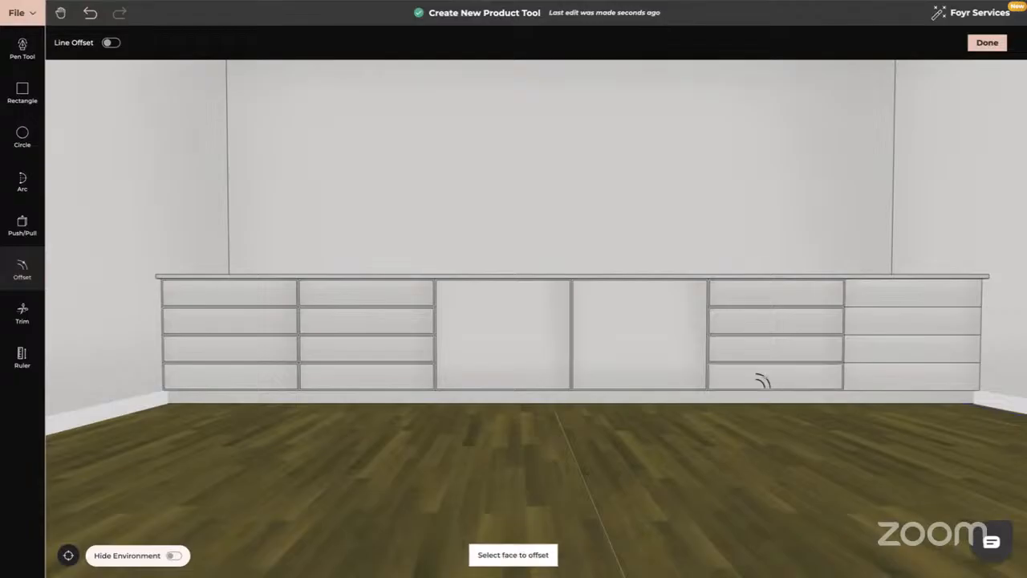
Inset 0.01 m frames on all four drawer fronts of the far-right column.
{"action": "left_click", "coordinate": [899, 302]}
{"action": "type", "text": "0.01"}
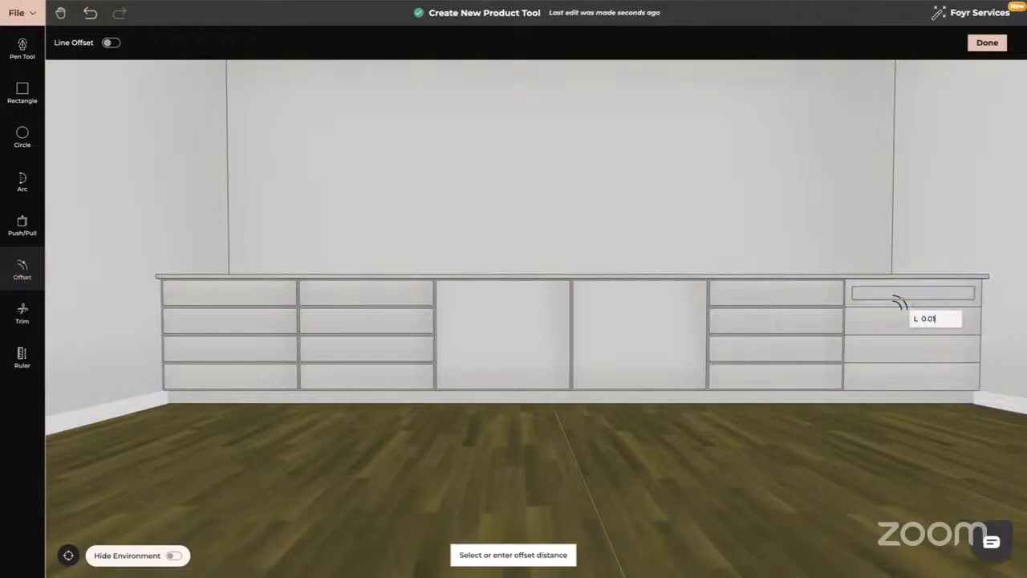
{"action": "key", "text": "Return"}
{"action": "left_click", "coordinate": [897, 319]}
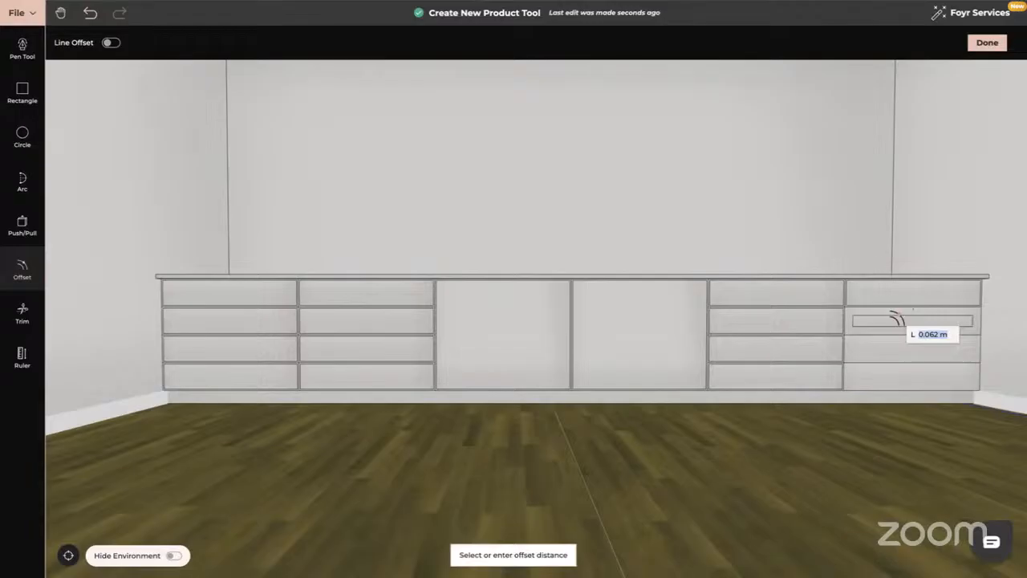
{"action": "type", "text": "0.01"}
{"action": "key", "text": "Return"}
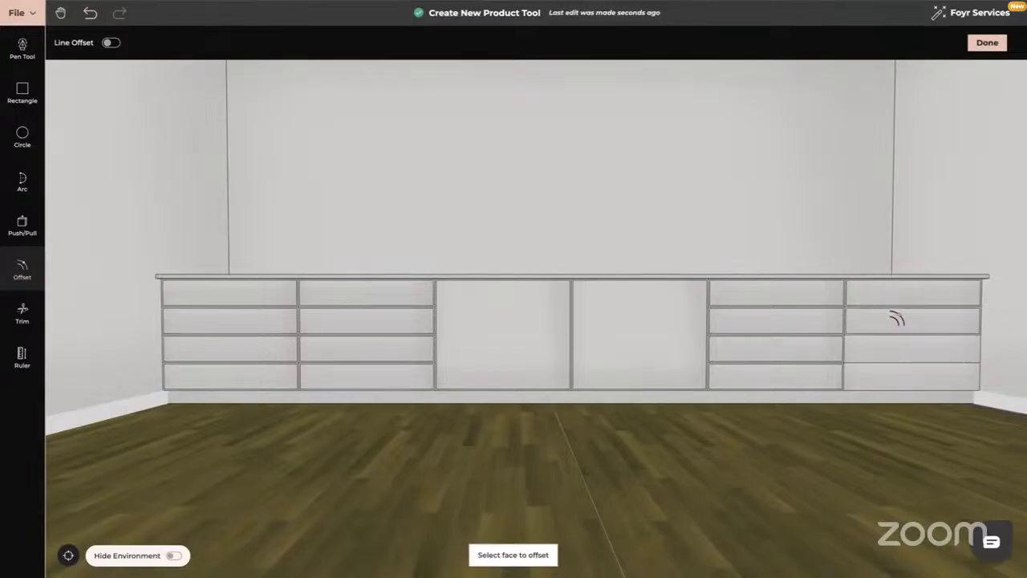
{"action": "left_click", "coordinate": [896, 342]}
{"action": "type", "text": "0.01"}
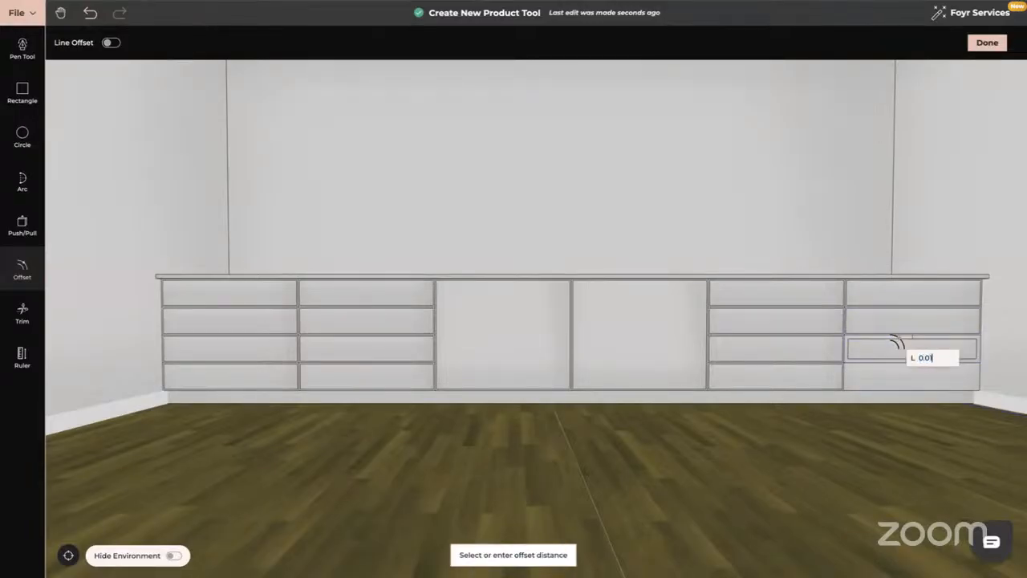
{"action": "key", "text": "Return"}
{"action": "left_click", "coordinate": [893, 376]}
{"action": "type", "text": "0.01"}
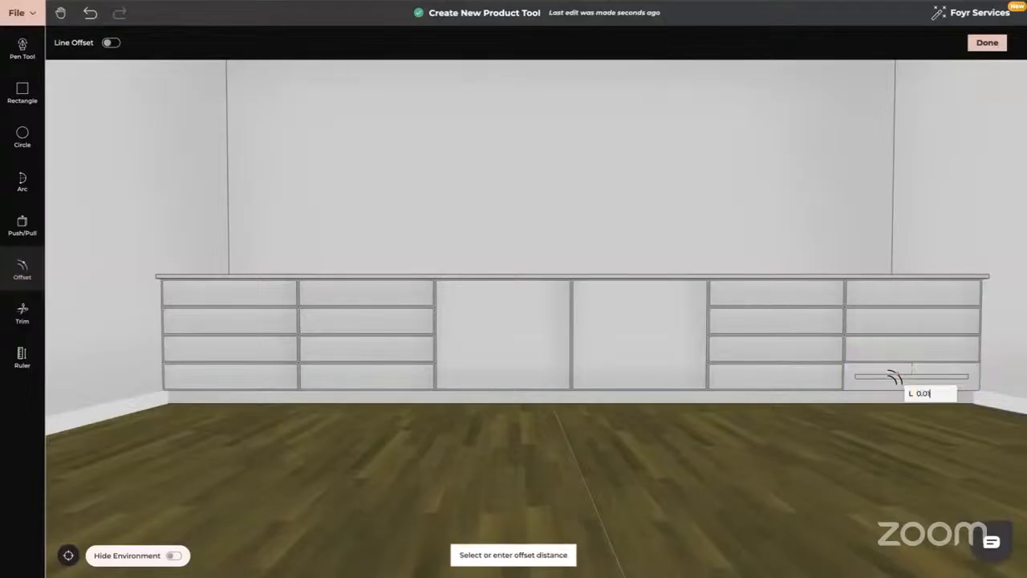
{"action": "key", "text": "Return"}
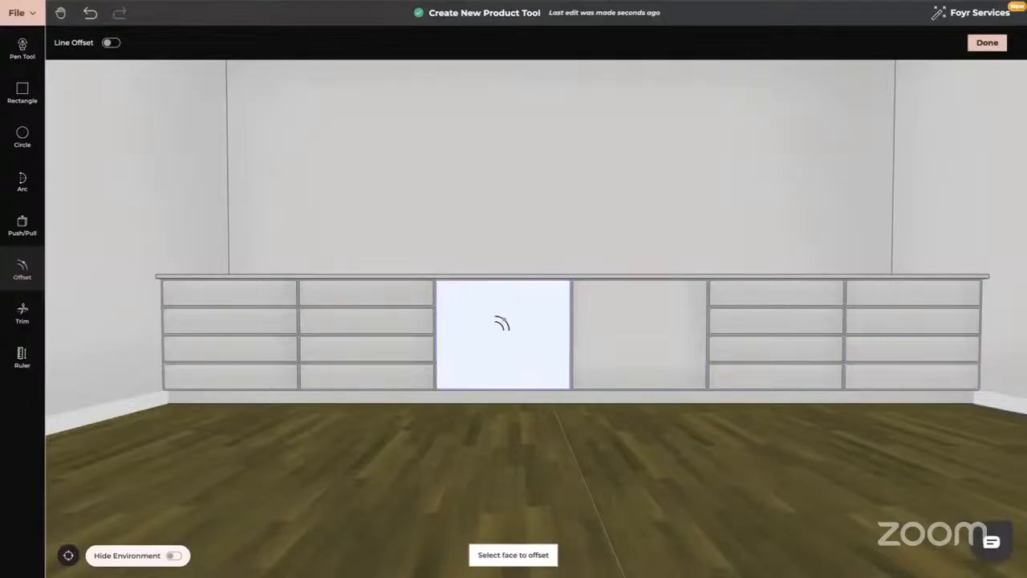
Offset a wide outer frame on the left centre door, then a second inner border.
{"action": "left_click", "coordinate": [491, 327]}
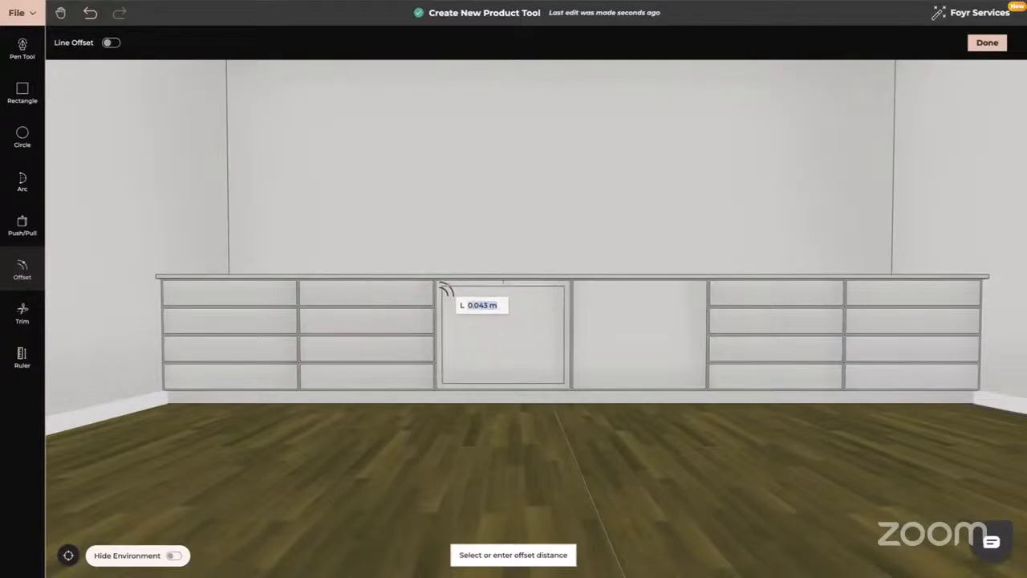
{"action": "left_click", "coordinate": [448, 290]}
{"action": "left_click", "coordinate": [461, 311]}
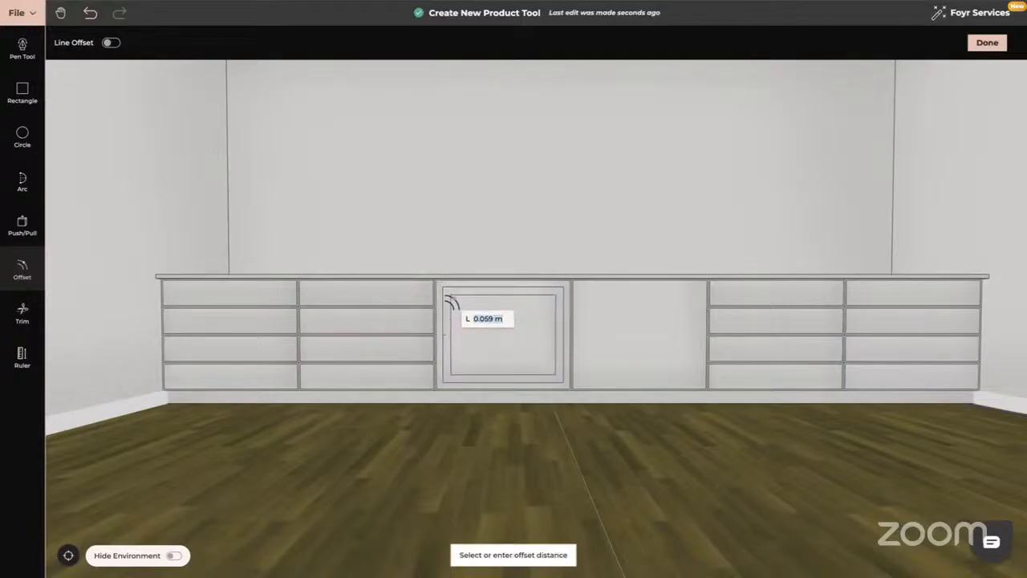
{"action": "left_click", "coordinate": [449, 300]}
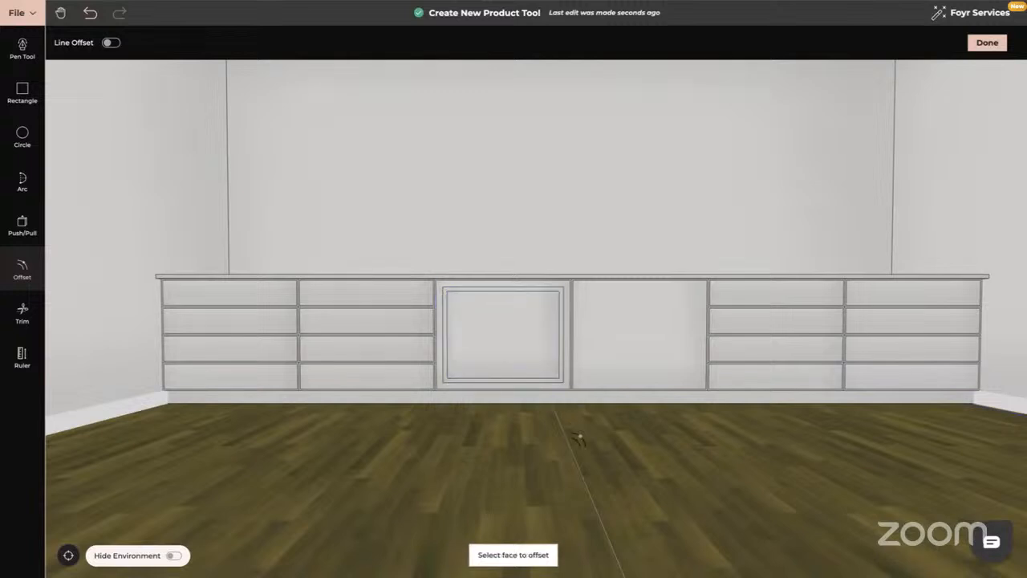
{"action": "left_click_drag", "start_coordinate": [579, 439], "coordinate": [508, 441]}
{"action": "left_click", "coordinate": [22, 226]}
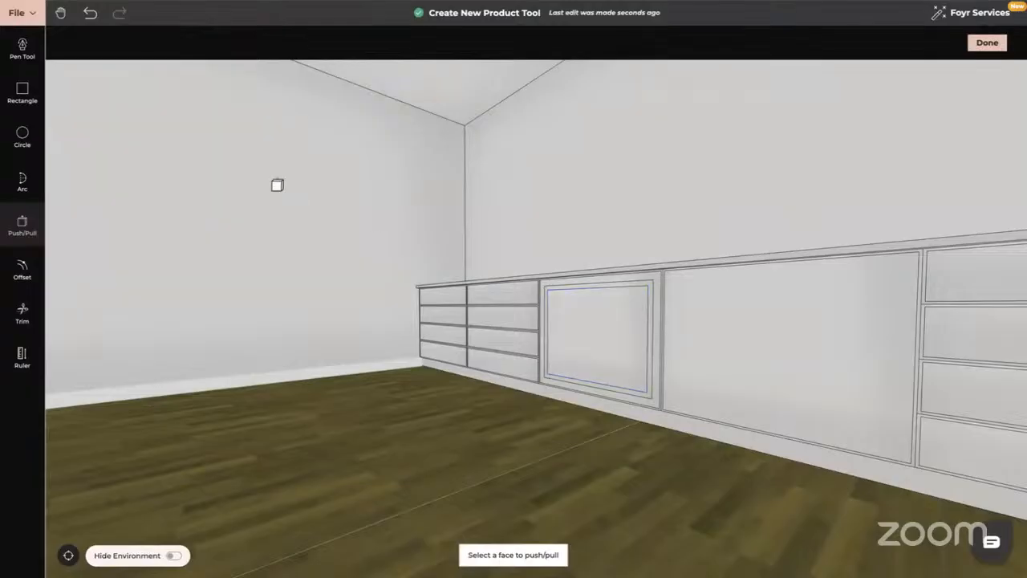
Undo the left centre door's inner border, then view the bench's left end from the side.
{"action": "left_click", "coordinate": [91, 15]}
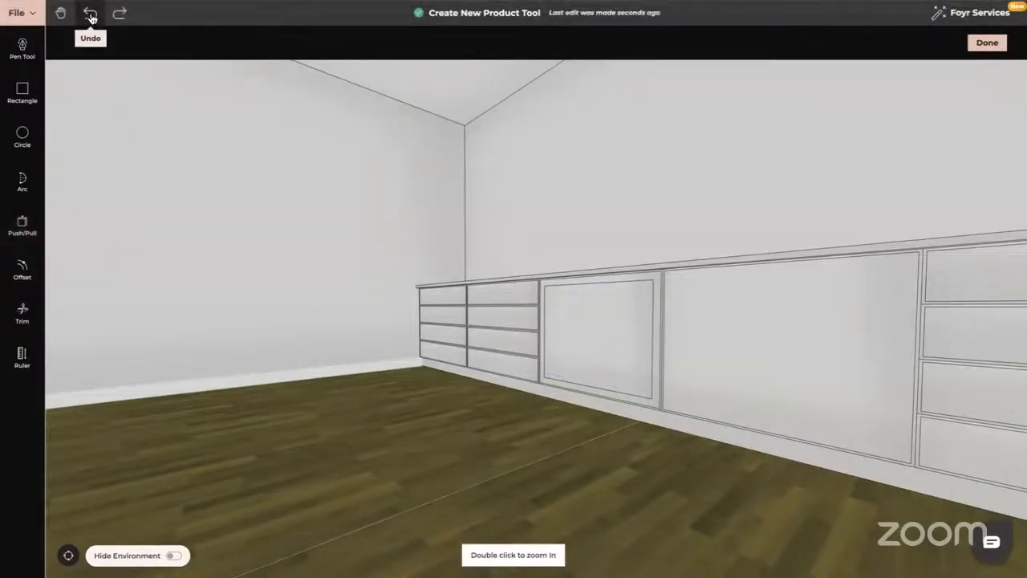
{"action": "left_click_drag", "start_coordinate": [325, 451], "coordinate": [569, 357]}
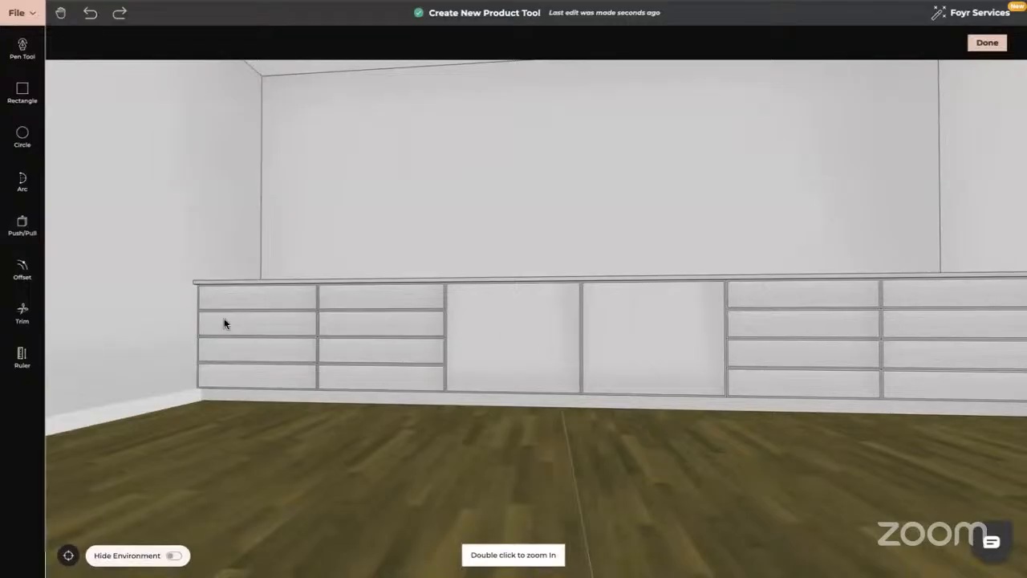
{"action": "left_click_drag", "start_coordinate": [225, 323], "coordinate": [539, 375]}
{"action": "scroll", "coordinate": [543, 370], "scroll_direction": "up", "scroll_amount": 3}
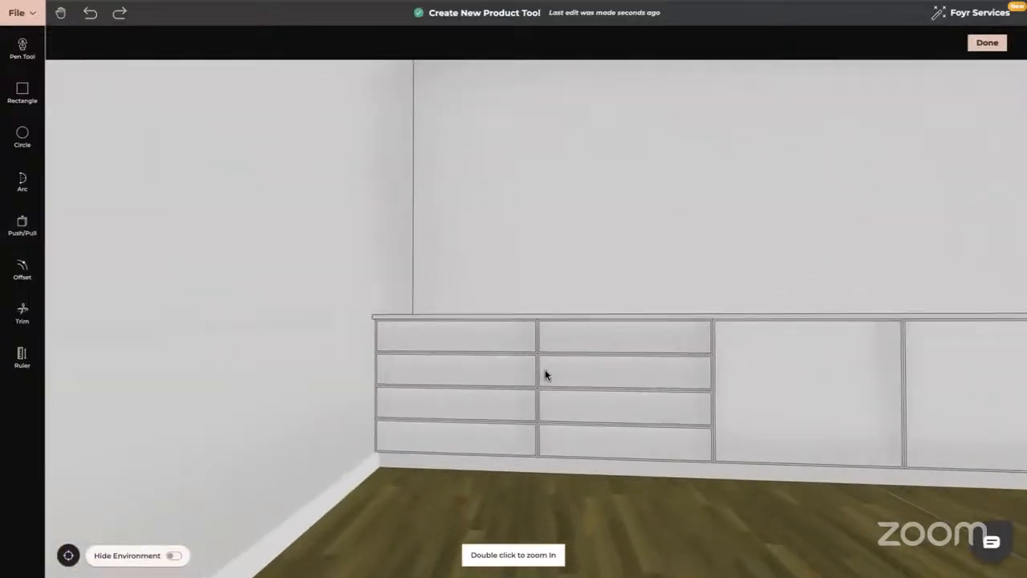
{"action": "left_click_drag", "start_coordinate": [787, 371], "coordinate": [594, 322]}
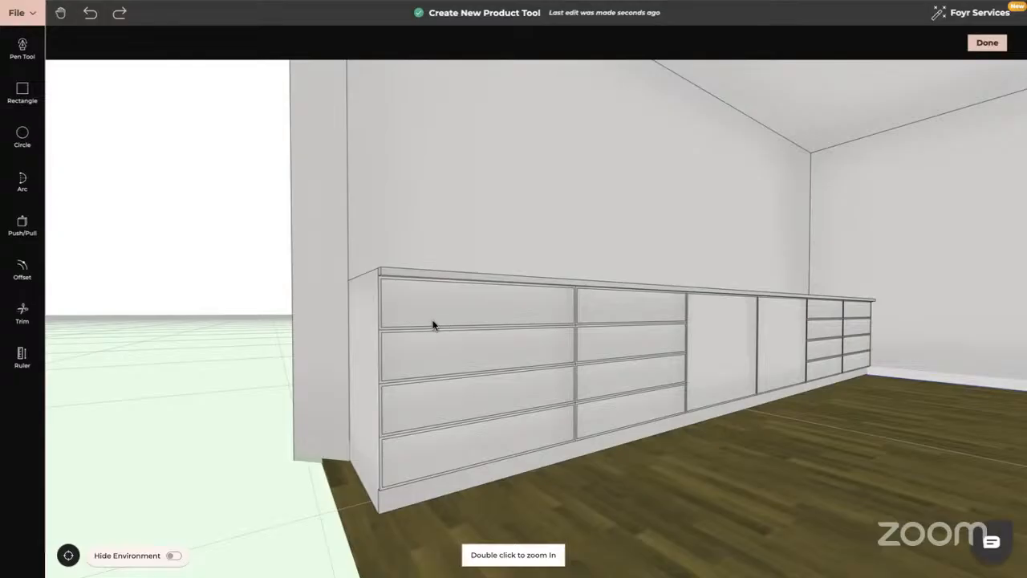
Orbit the view to look along the drawer cabinet from its left end.
{"action": "left_click_drag", "start_coordinate": [451, 321], "coordinate": [482, 323]}
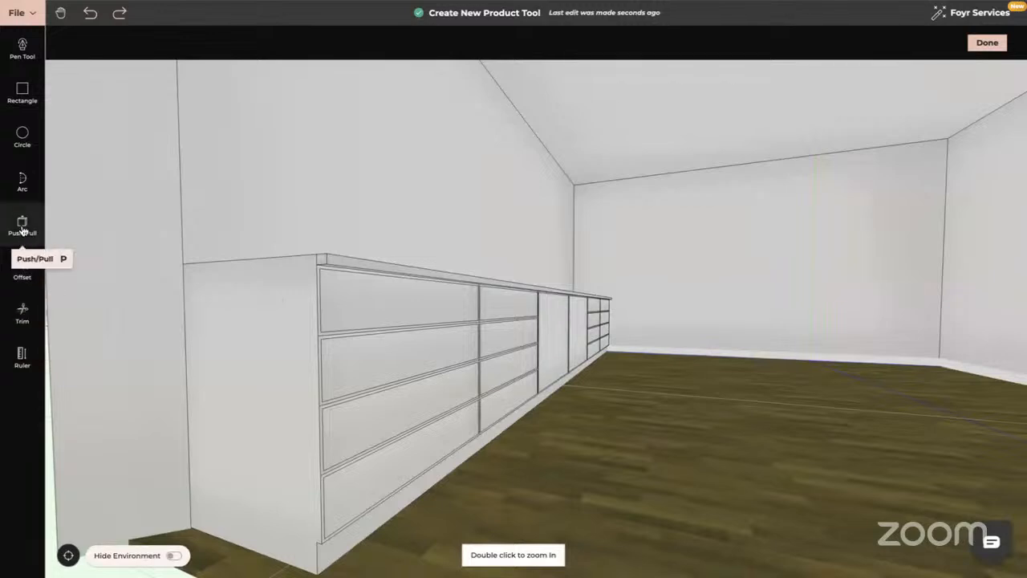
Push/Pull the four left-column drawer fronts out by 0.01 m.
{"action": "left_click", "coordinate": [22, 226]}
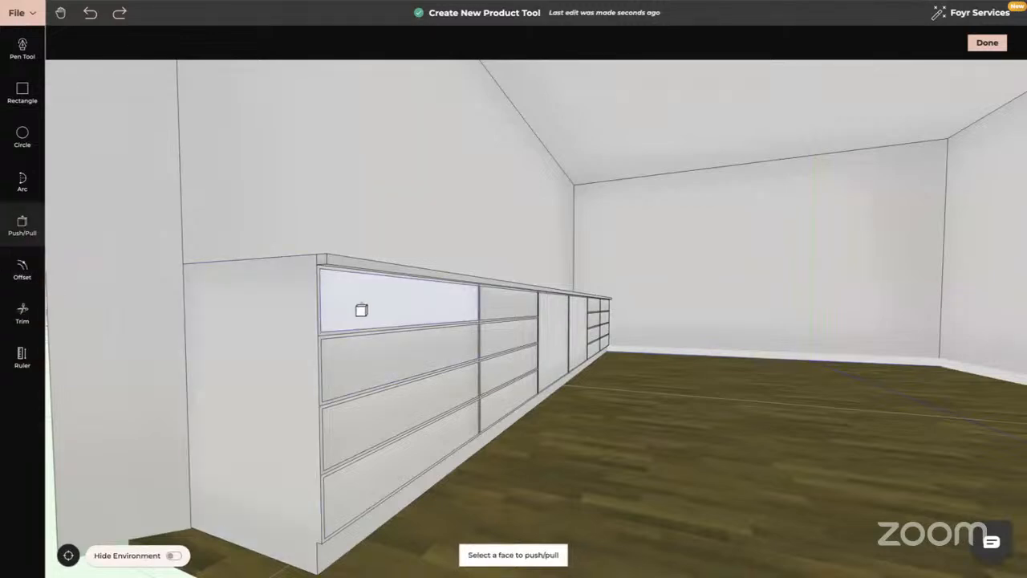
{"action": "left_click", "coordinate": [361, 301]}
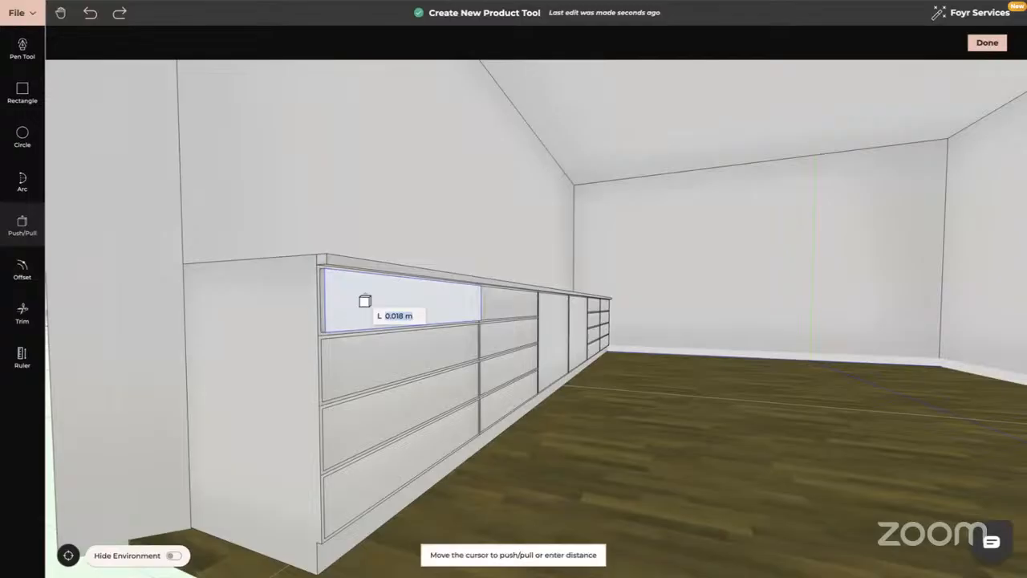
{"action": "type", "text": "0.01"}
{"action": "key", "text": "Return"}
{"action": "left_click", "coordinate": [365, 358]}
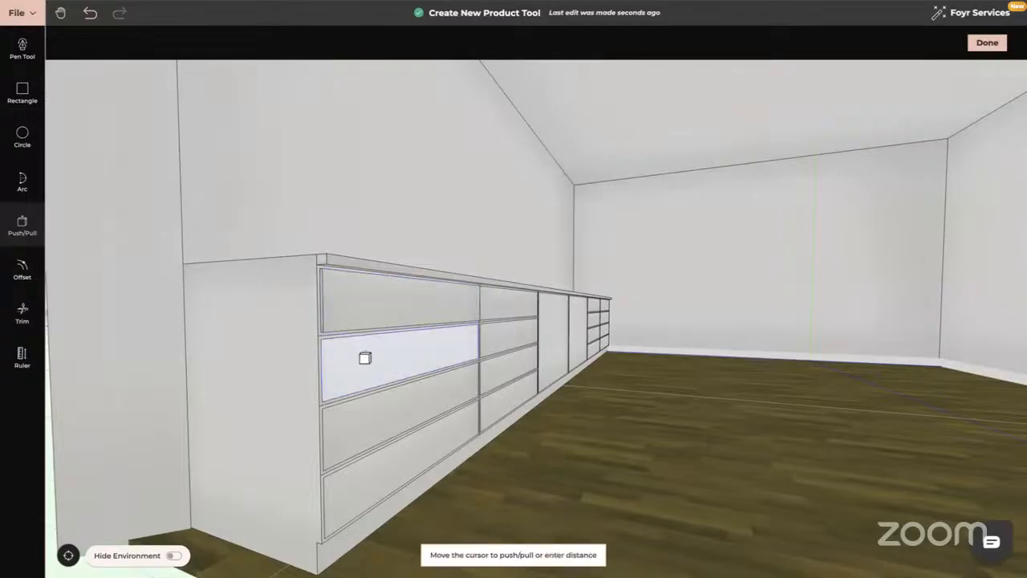
{"action": "type", "text": "0.0"}
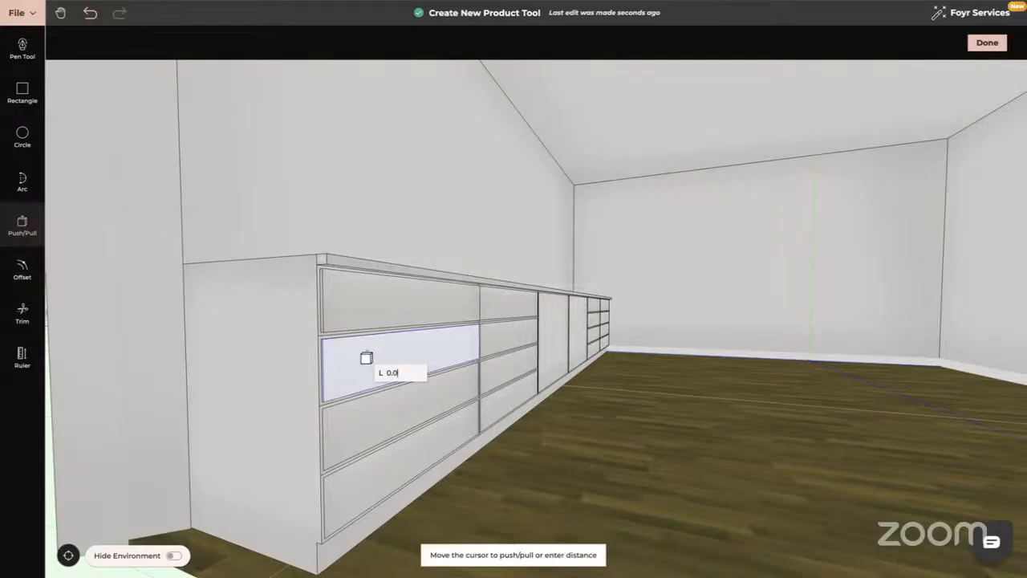
{"action": "type", "text": "1"}
{"action": "key", "text": "Return"}
{"action": "left_click", "coordinate": [370, 419]}
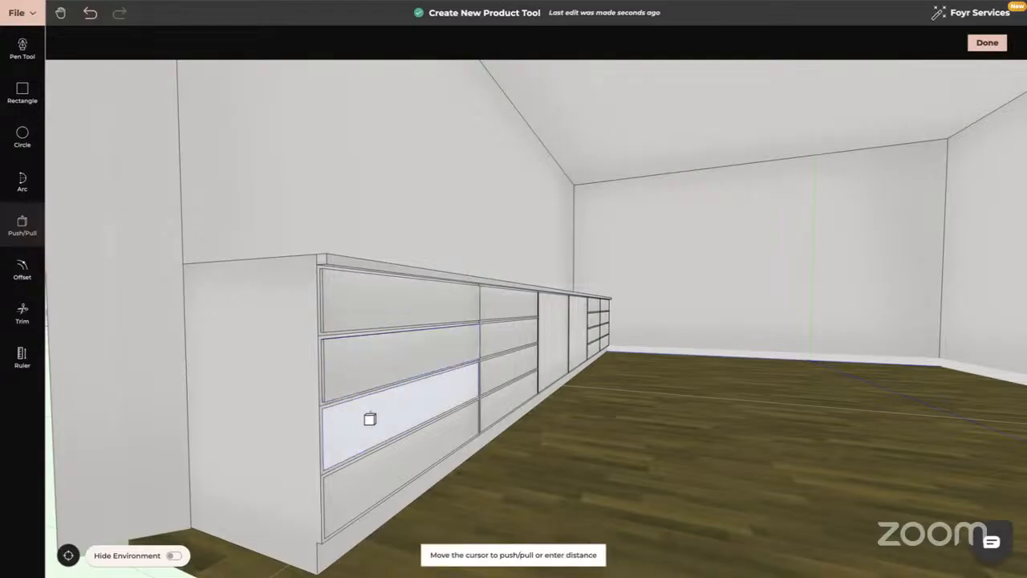
{"action": "type", "text": "0"}
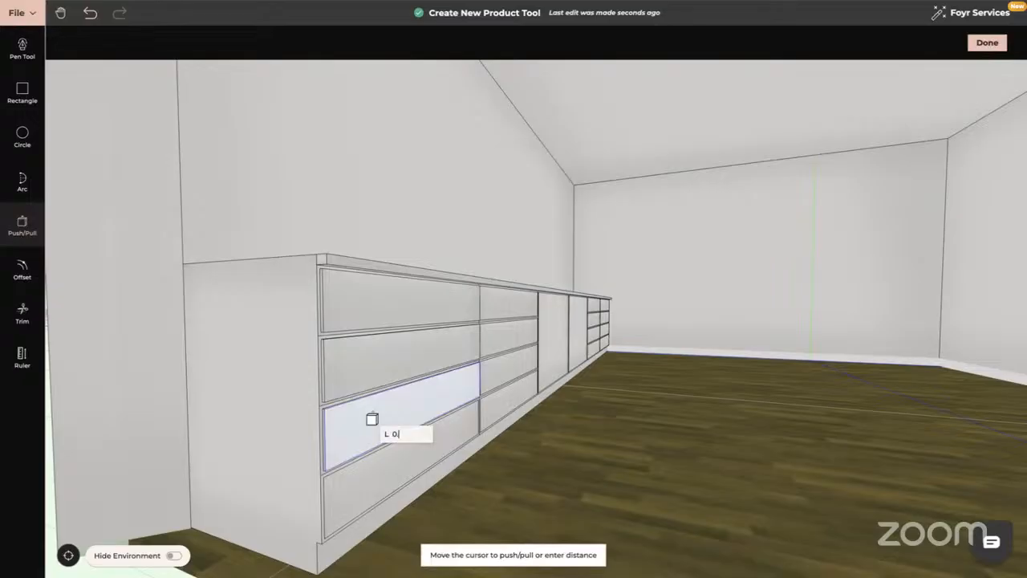
{"action": "type", "text": ".01"}
{"action": "key", "text": "Return"}
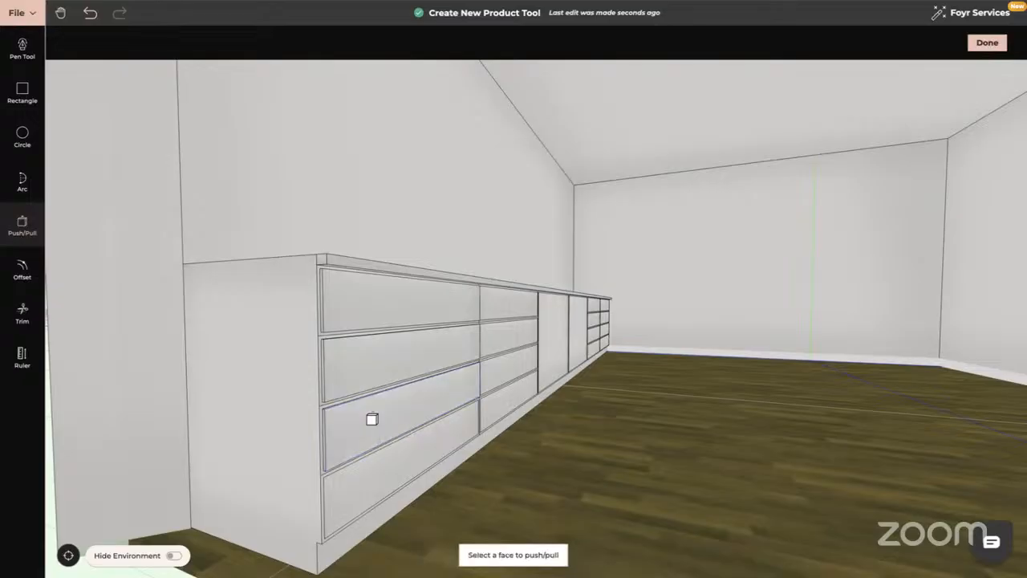
{"action": "left_click", "coordinate": [382, 483]}
{"action": "type", "text": "0"}
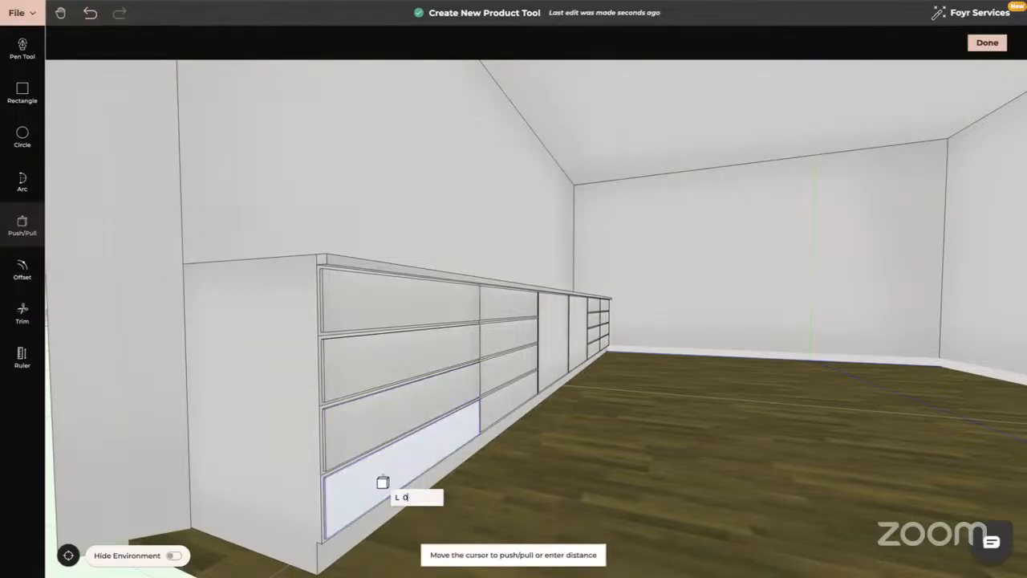
{"action": "key", "text": "Return"}
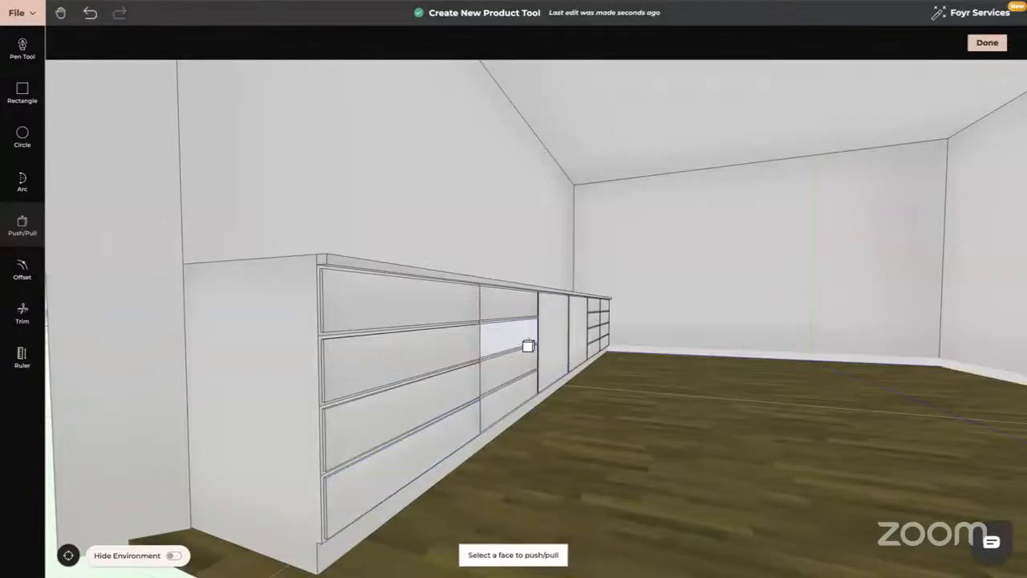
Pull the four drawer fronts of the next column out by 0.01 m.
{"action": "left_click", "coordinate": [503, 307]}
{"action": "type", "text": "0"}
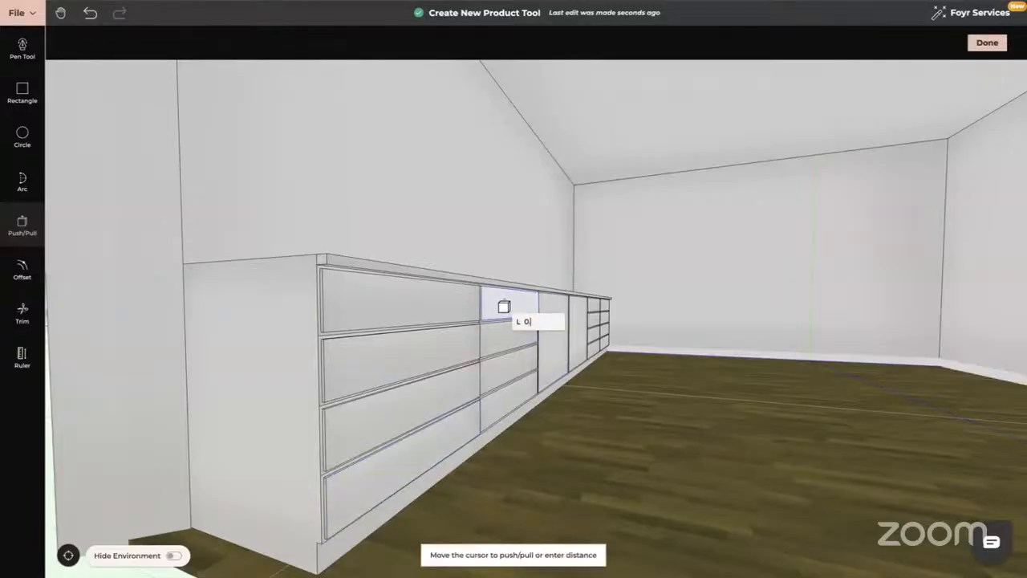
{"action": "type", "text": ".01"}
{"action": "key", "text": "Return"}
{"action": "left_click", "coordinate": [510, 338]}
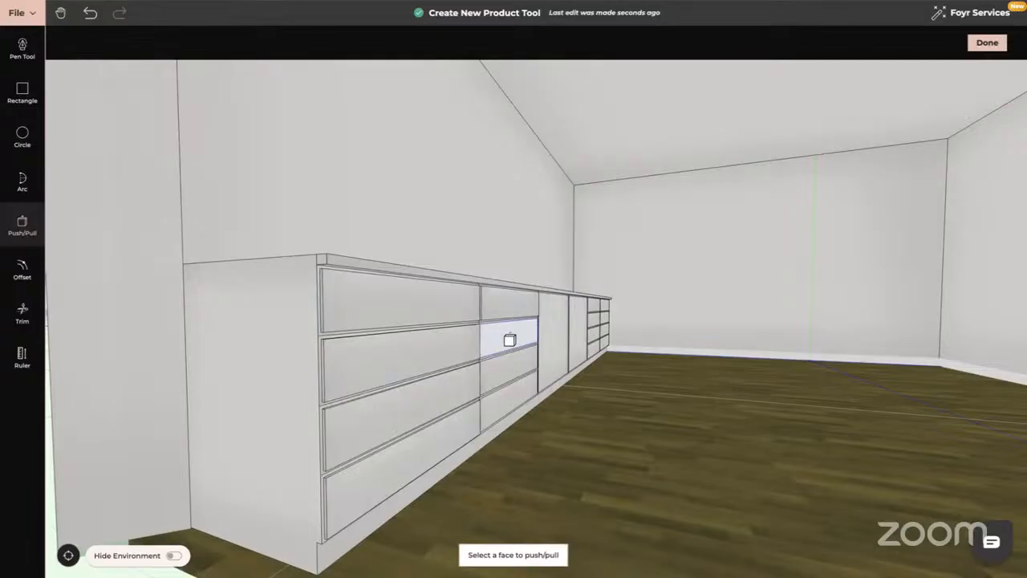
{"action": "type", "text": "0.01"}
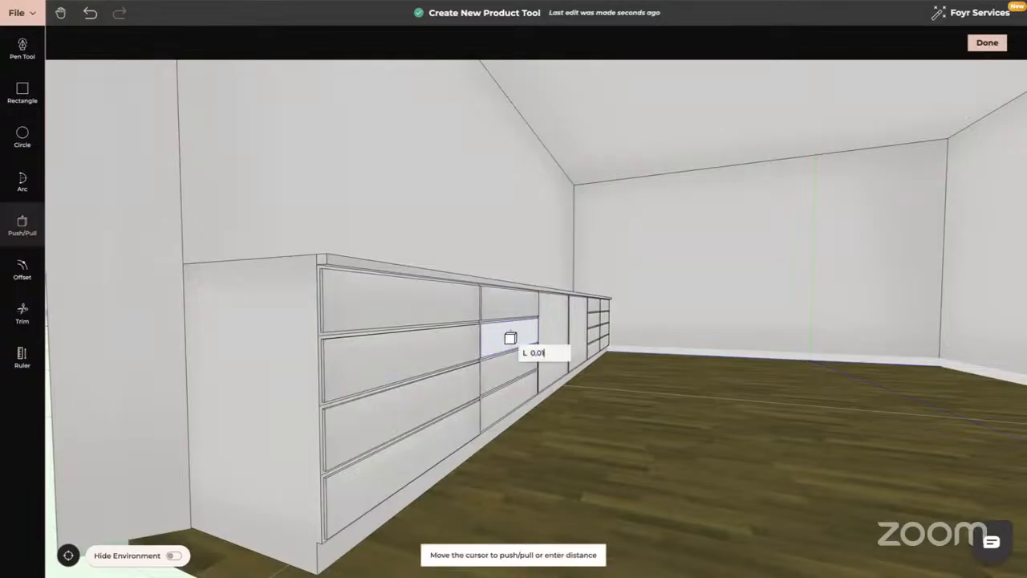
{"action": "key", "text": "Return"}
{"action": "left_click", "coordinate": [511, 363]}
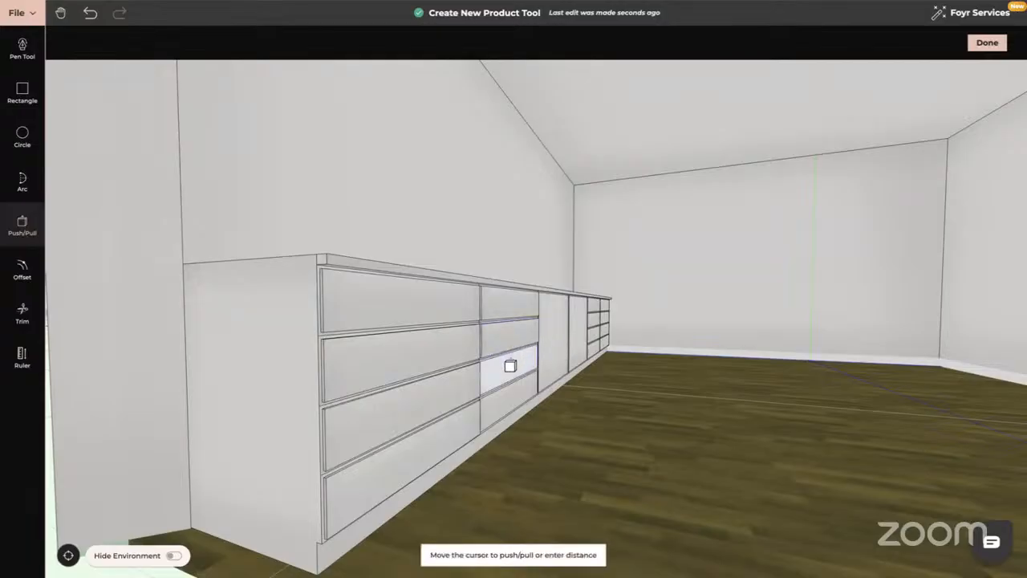
{"action": "type", "text": "0.0"}
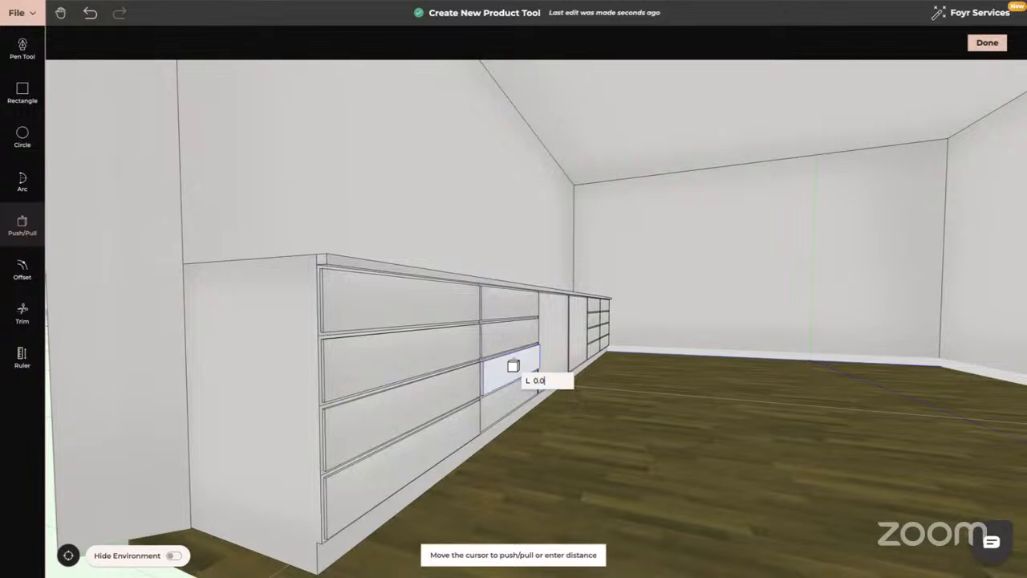
{"action": "type", "text": "1"}
{"action": "key", "text": "Return"}
{"action": "left_click", "coordinate": [511, 405]}
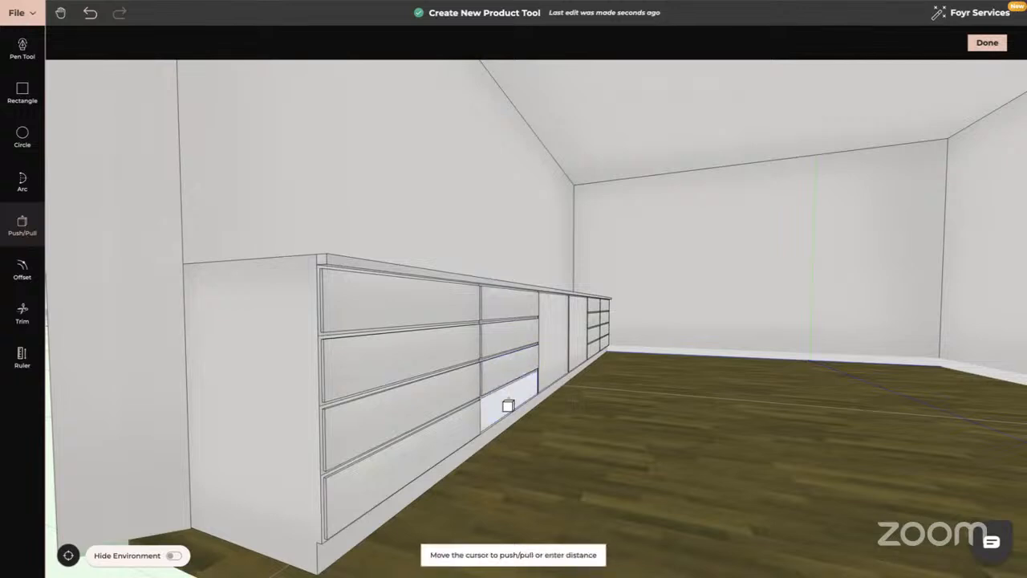
{"action": "type", "text": "0.01"}
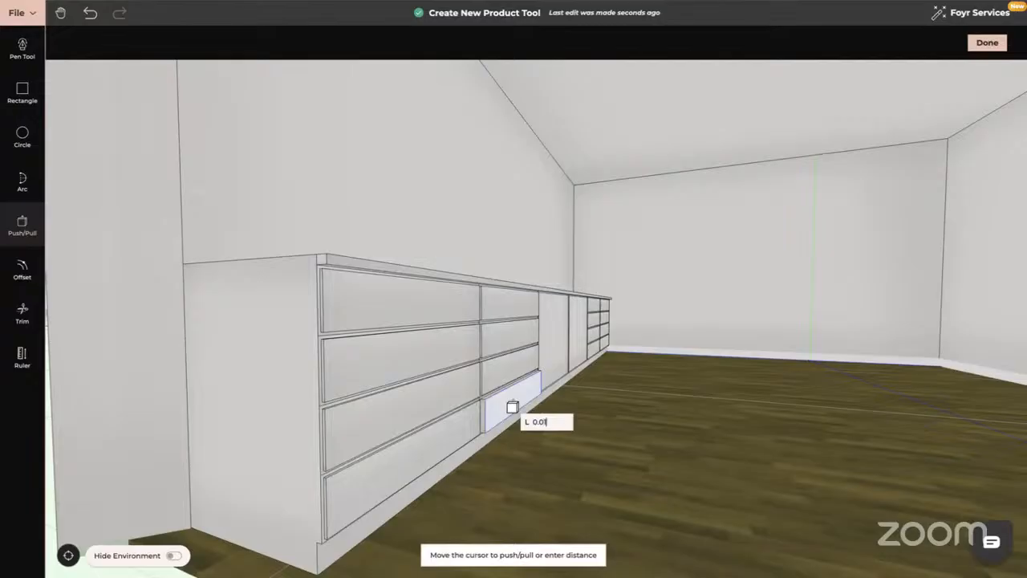
{"action": "key", "text": "Return"}
Pull the wide door front and the narrow door beside it out by 0.01 m.
{"action": "left_click", "coordinate": [561, 334]}
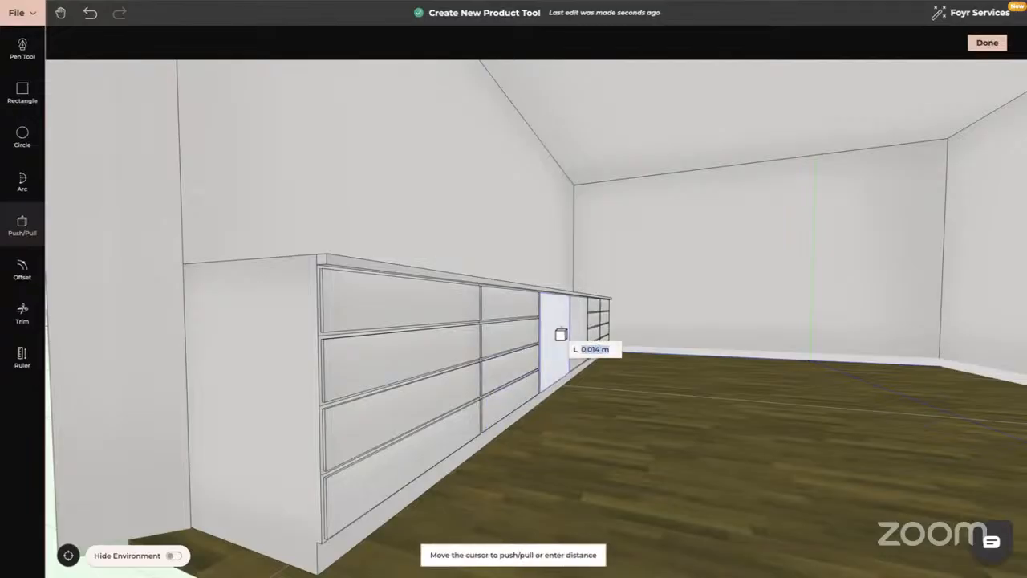
{"action": "type", "text": "0.01"}
{"action": "key", "text": "Return"}
{"action": "left_click", "coordinate": [582, 333]}
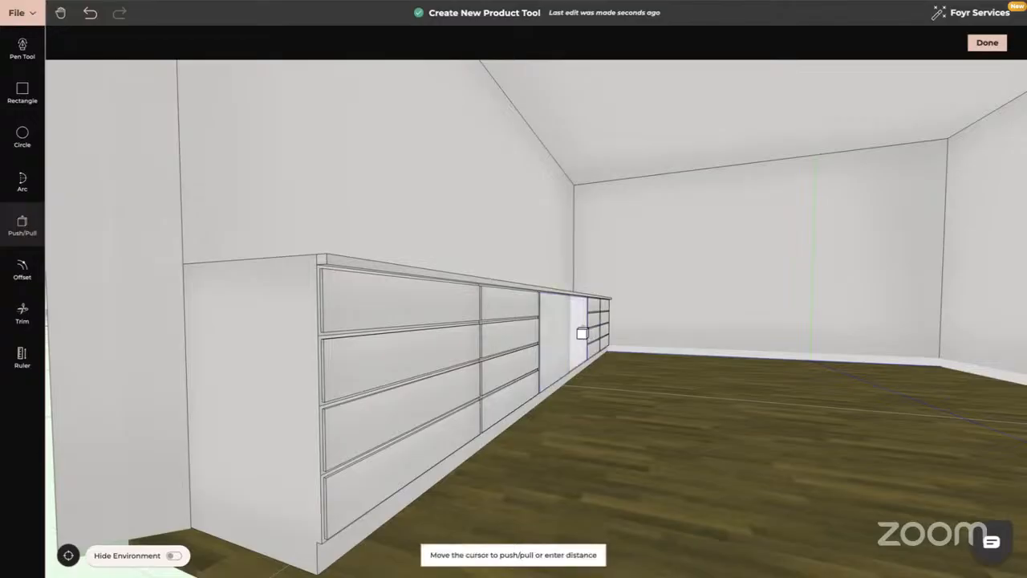
{"action": "type", "text": "0.0"}
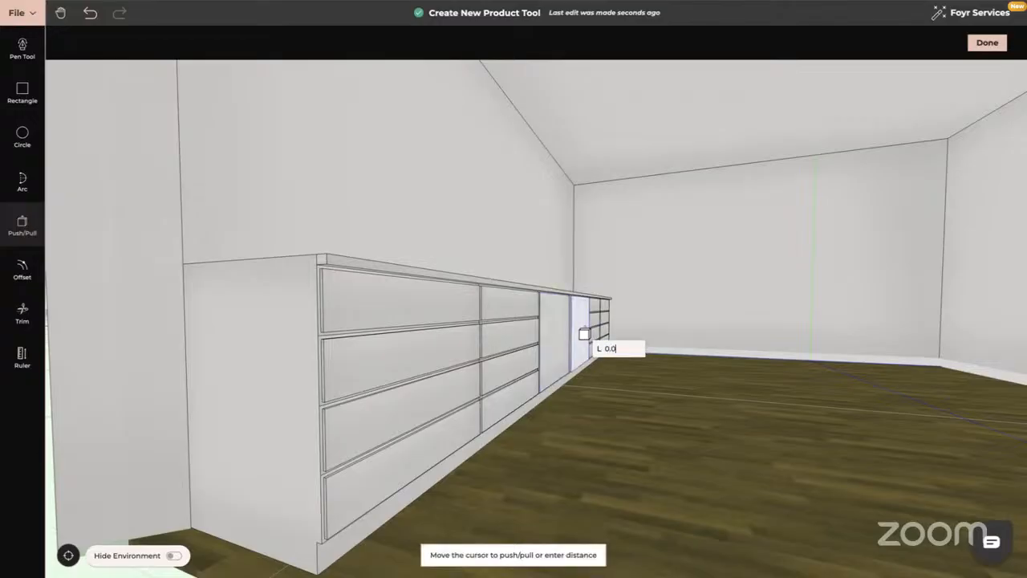
{"action": "type", "text": "1"}
{"action": "key", "text": "Return"}
Bring the far-end small drawers into view and offset their four fronts by 0.01 m.
{"action": "scroll", "coordinate": [585, 334], "scroll_direction": "up", "scroll_amount": 4}
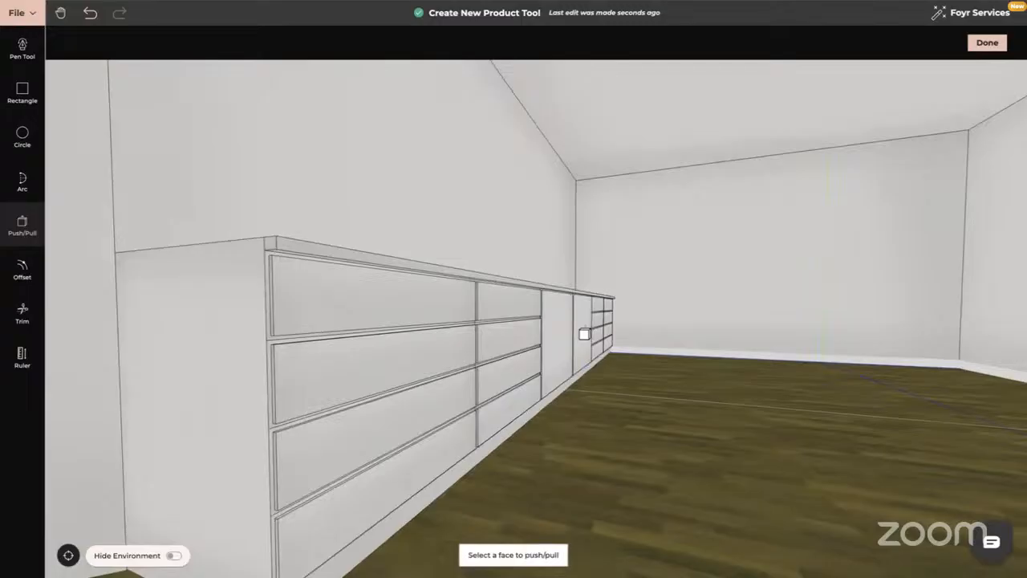
{"action": "left_click_drag", "start_coordinate": [584, 334], "coordinate": [551, 335]}
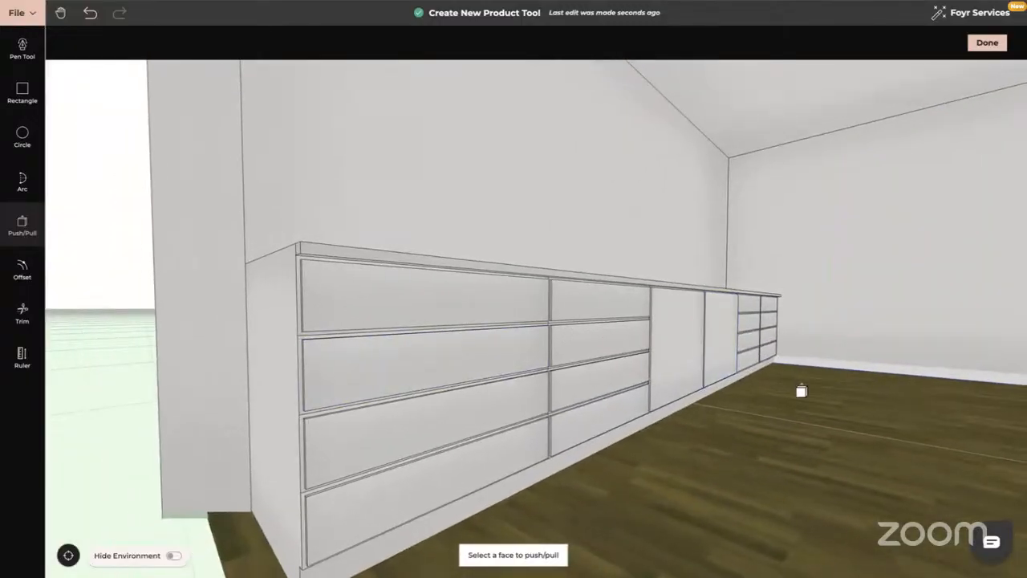
{"action": "right_click_drag", "start_coordinate": [800, 390], "coordinate": [142, 486]}
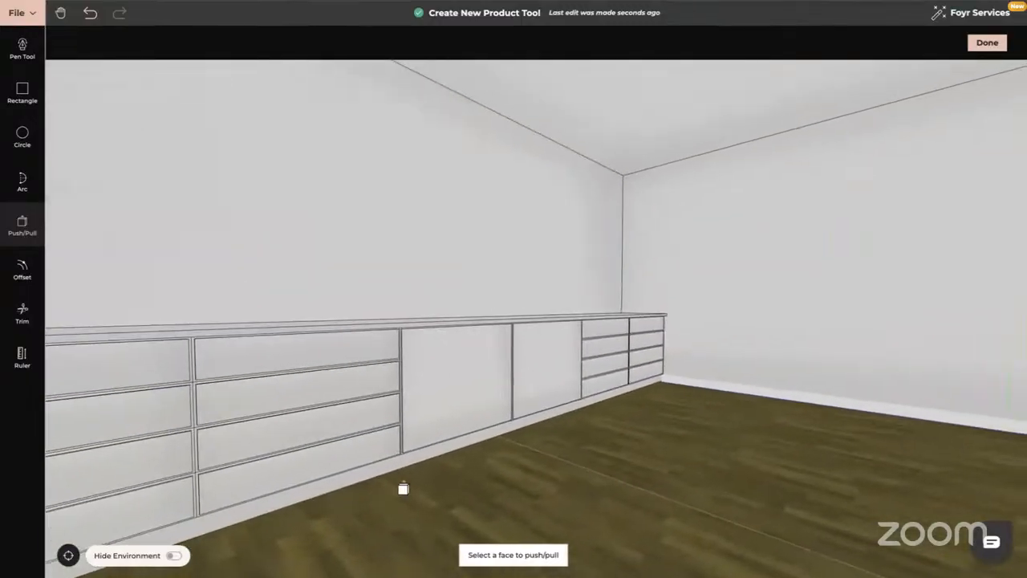
{"action": "left_click", "coordinate": [603, 330]}
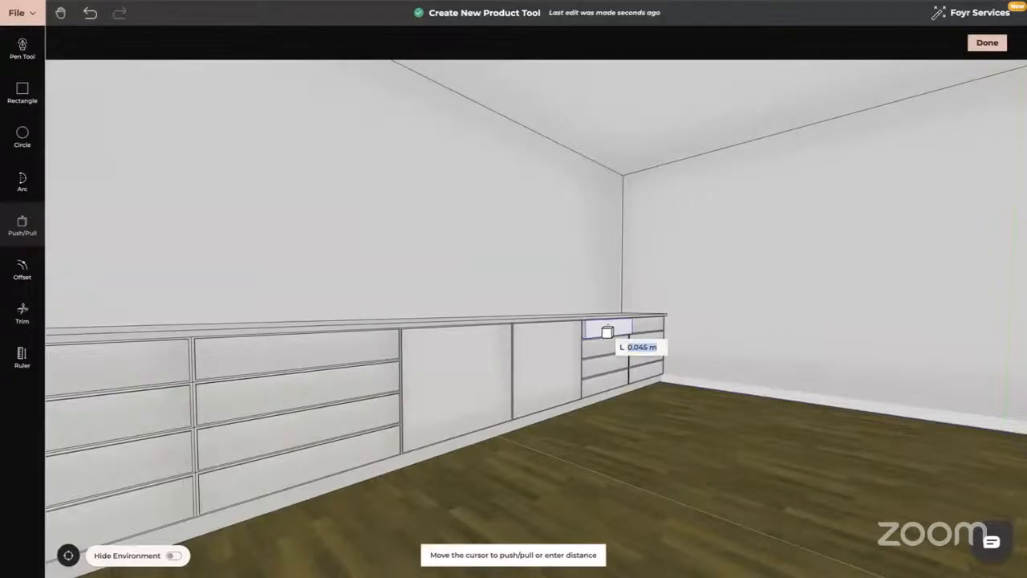
{"action": "type", "text": "0.01"}
{"action": "key", "text": "Return"}
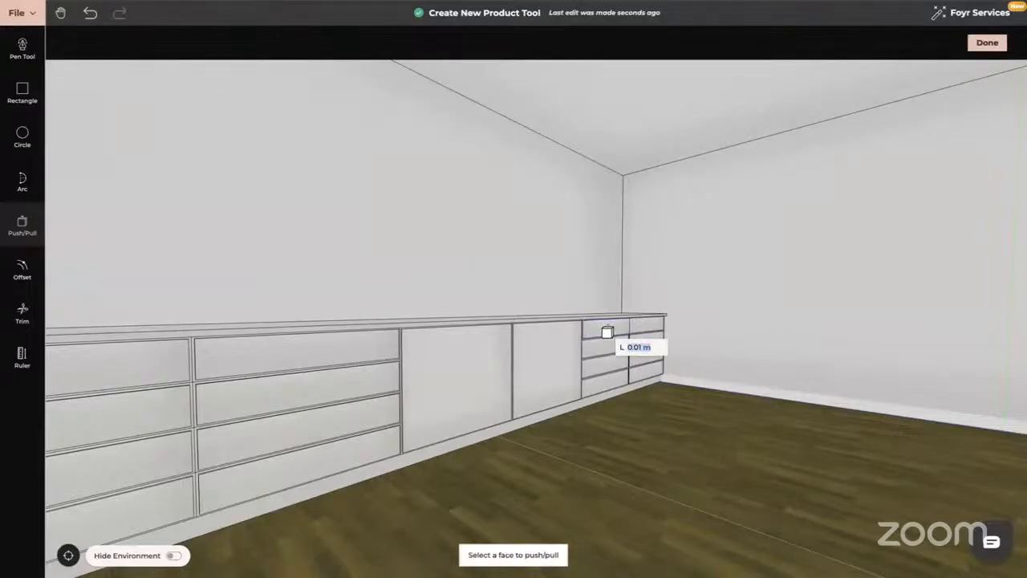
{"action": "left_click", "coordinate": [604, 346]}
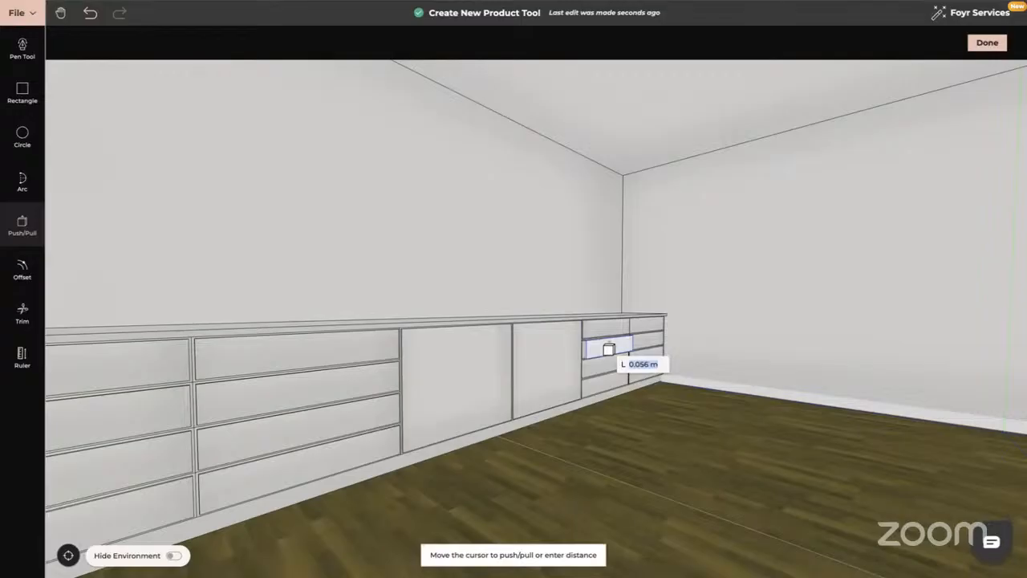
{"action": "type", "text": "0.01"}
{"action": "key", "text": "Return"}
{"action": "left_click", "coordinate": [603, 371]}
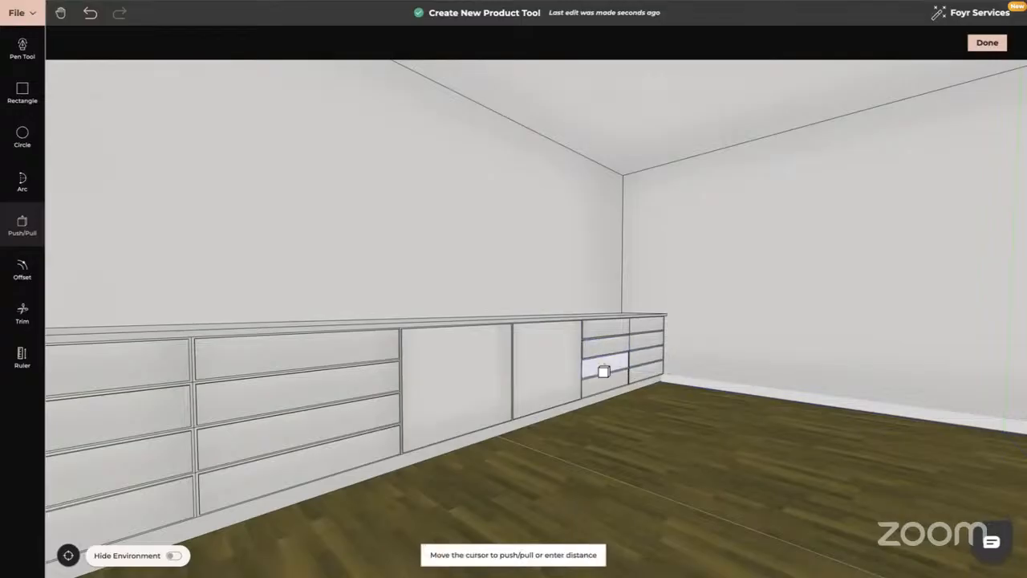
{"action": "type", "text": "0.01"}
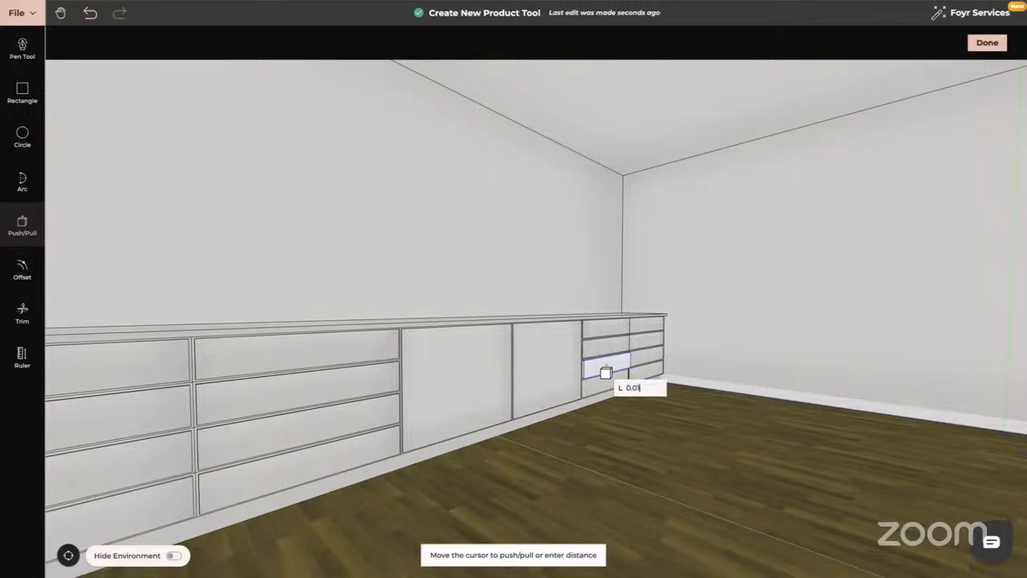
{"action": "key", "text": "Return"}
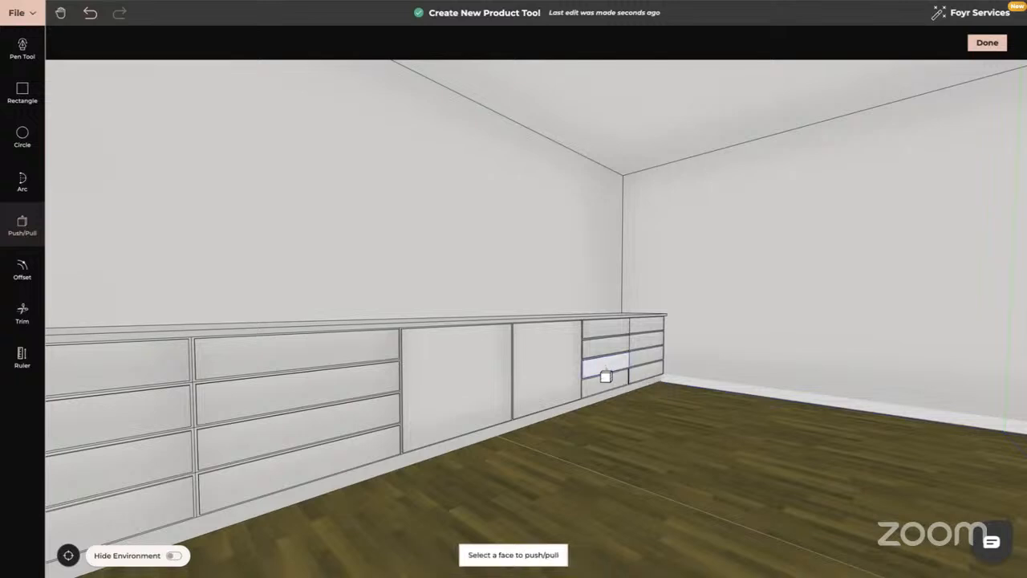
{"action": "left_click", "coordinate": [607, 380]}
{"action": "type", "text": "0"}
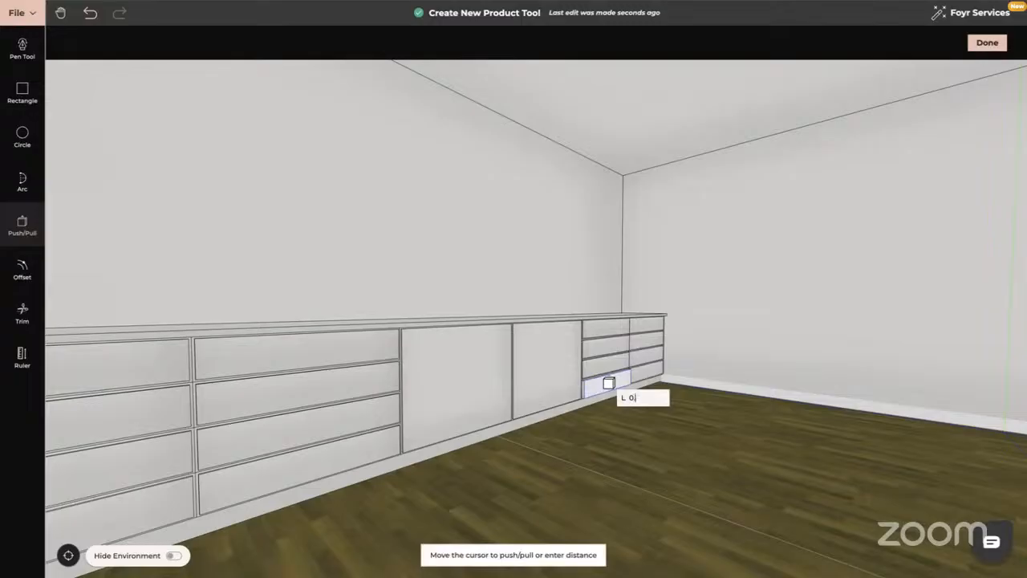
{"action": "type", "text": ".01"}
{"action": "key", "text": "Return"}
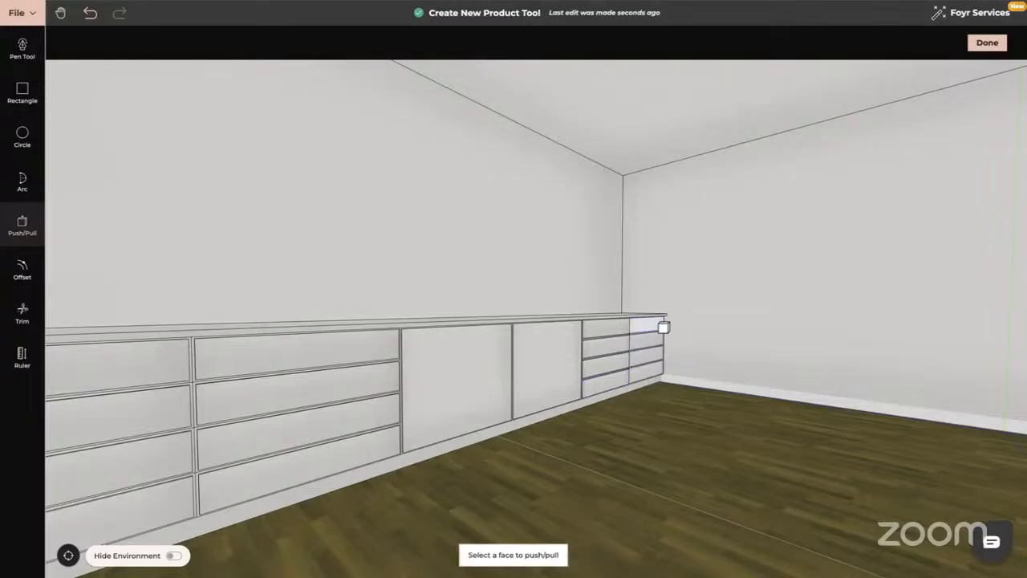
Offset the four right-hand drawer fronts by 0.01 m and look over the finished cabinet.
{"action": "left_click", "coordinate": [648, 326]}
{"action": "type", "text": "0"}
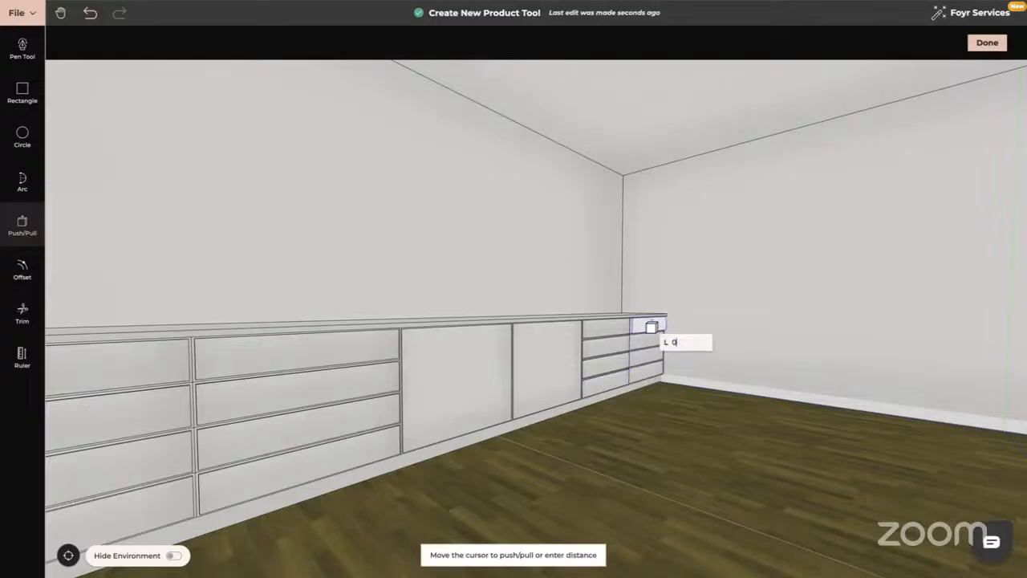
{"action": "type", "text": ".01"}
{"action": "key", "text": "Return"}
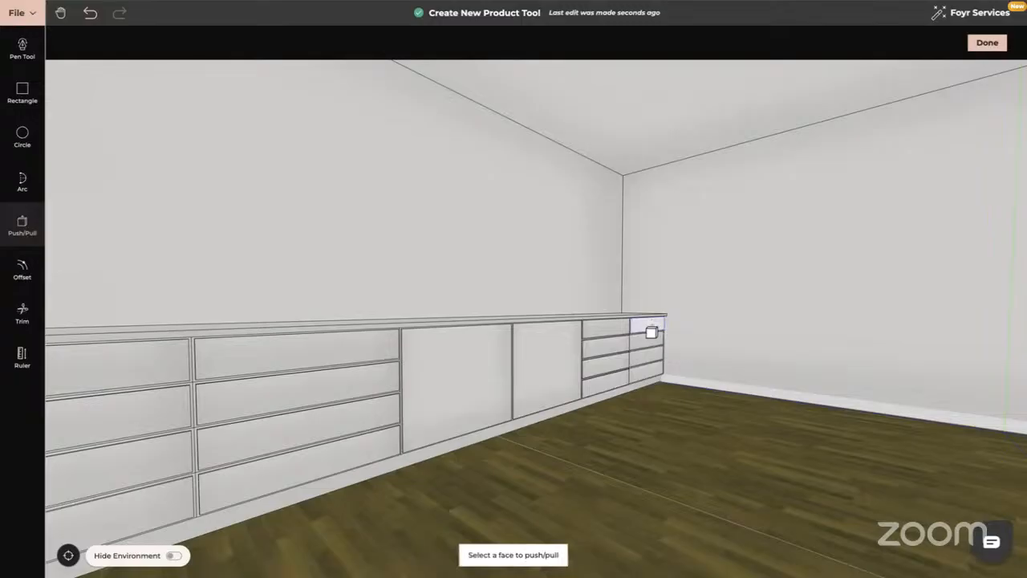
{"action": "left_click", "coordinate": [651, 339]}
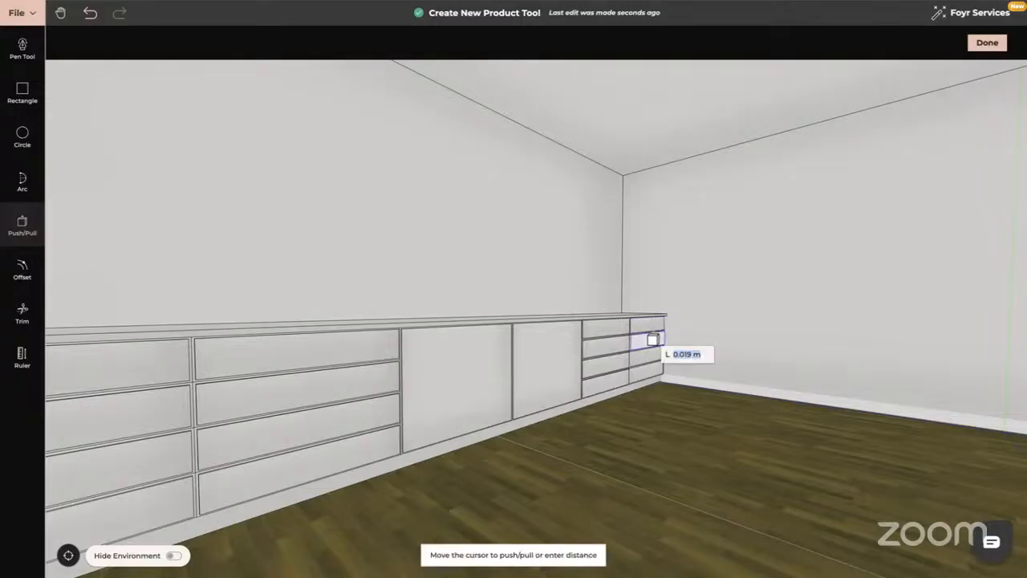
{"action": "type", "text": "0.01"}
{"action": "key", "text": "Return"}
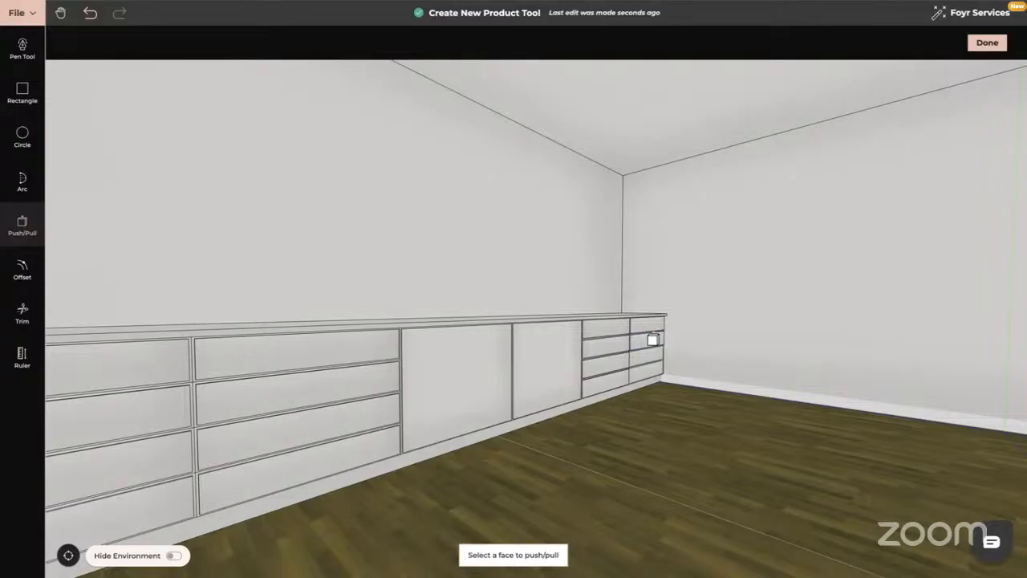
{"action": "left_click", "coordinate": [655, 357]}
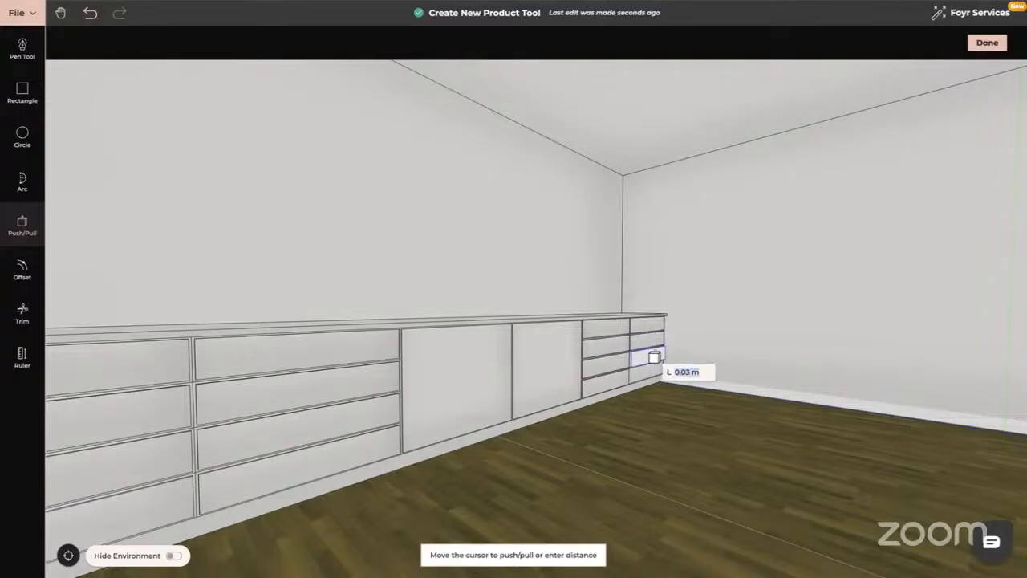
{"action": "type", "text": "0.01"}
{"action": "key", "text": "Return"}
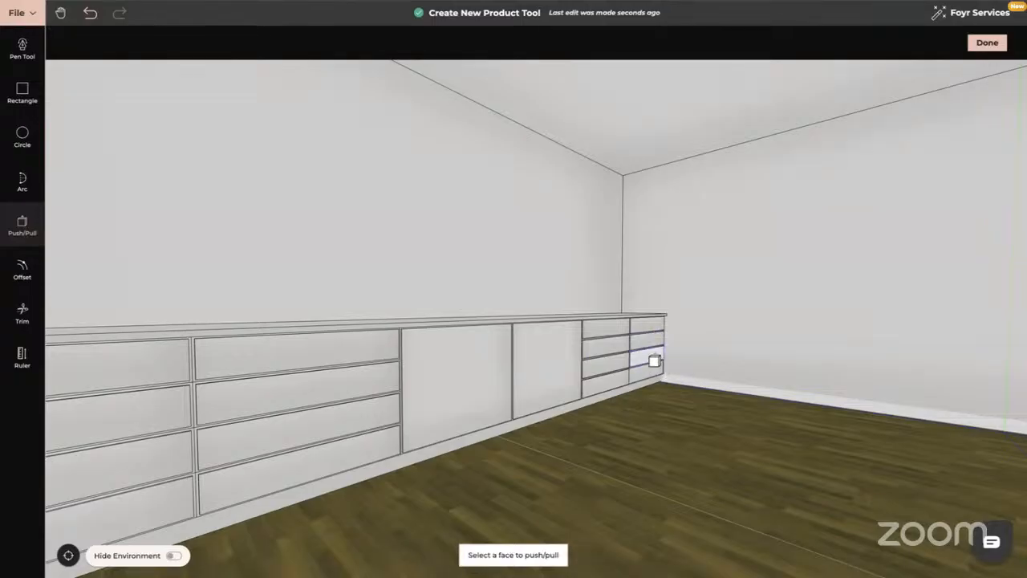
{"action": "left_click", "coordinate": [654, 375]}
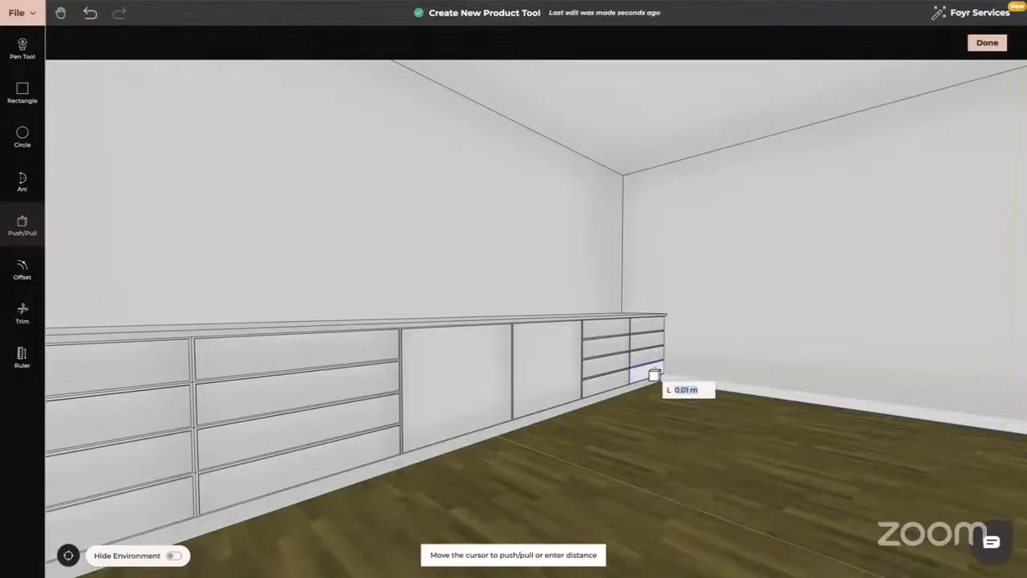
{"action": "type", "text": "0.01"}
{"action": "key", "text": "Return"}
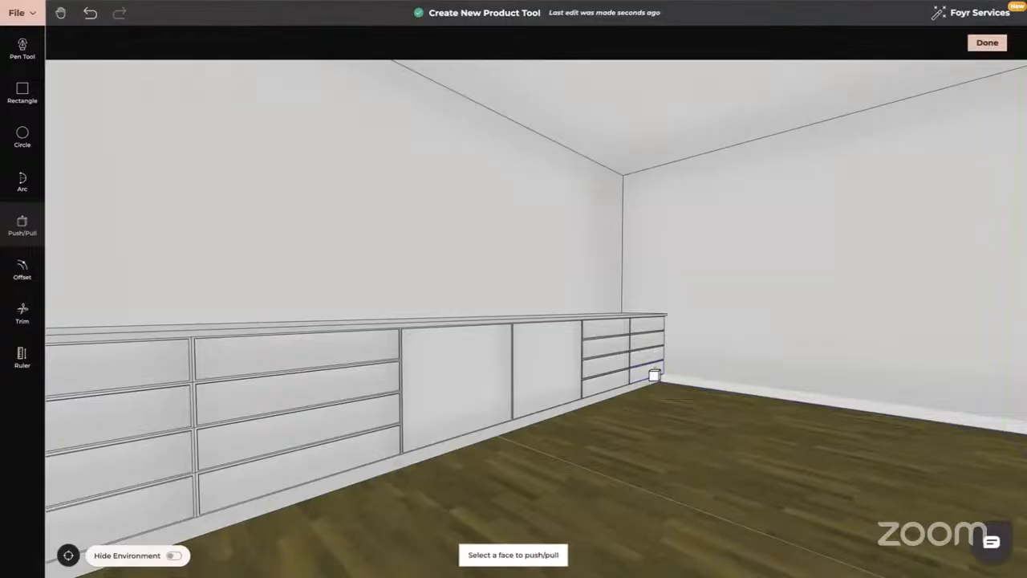
{"action": "key", "text": "Escape"}
{"action": "left_click_drag", "start_coordinate": [657, 382], "coordinate": [590, 380]}
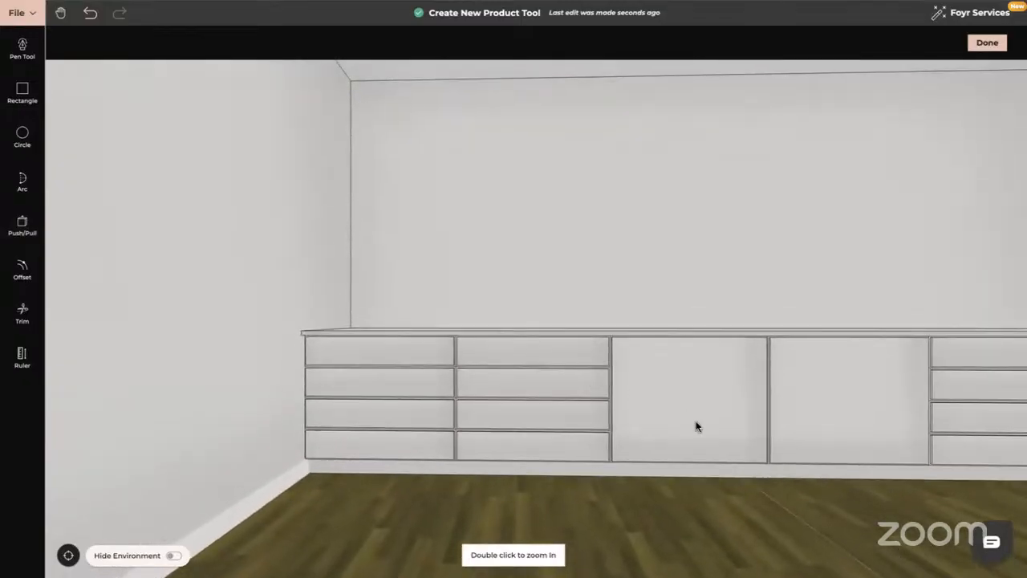
{"action": "left_click_drag", "start_coordinate": [696, 426], "coordinate": [696, 451]}
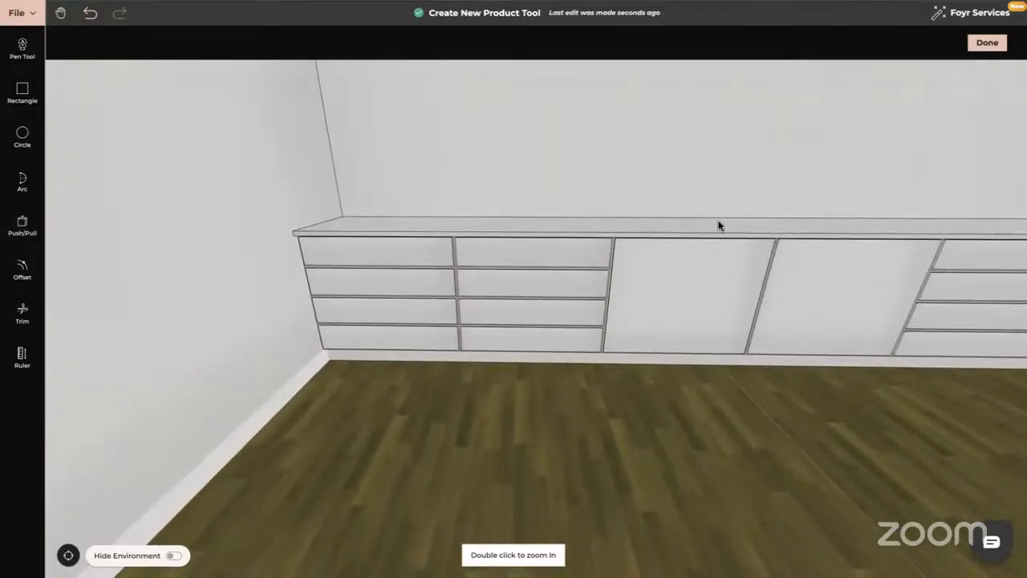
Orbit and zoom until looking down onto the long countertop above the drawer run.
{"action": "left_click_drag", "start_coordinate": [718, 223], "coordinate": [685, 282]}
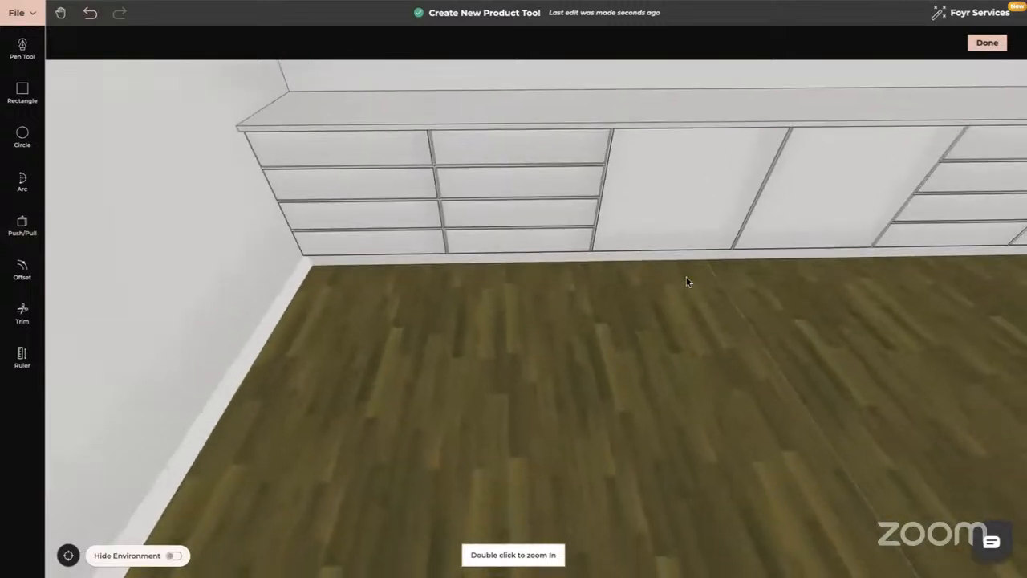
{"action": "left_click_drag", "start_coordinate": [500, 362], "coordinate": [285, 394]}
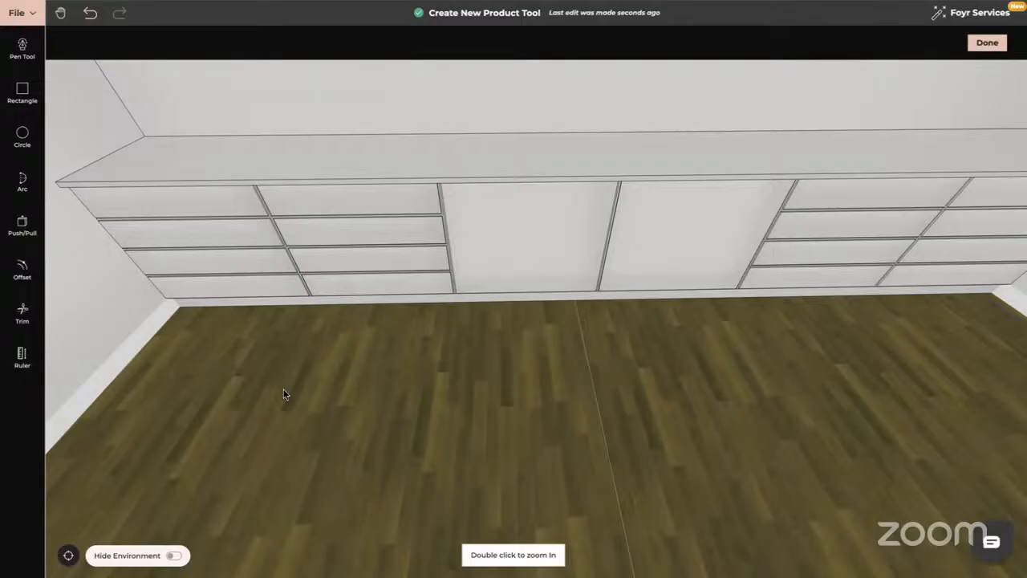
{"action": "left_click_drag", "start_coordinate": [551, 400], "coordinate": [550, 412]}
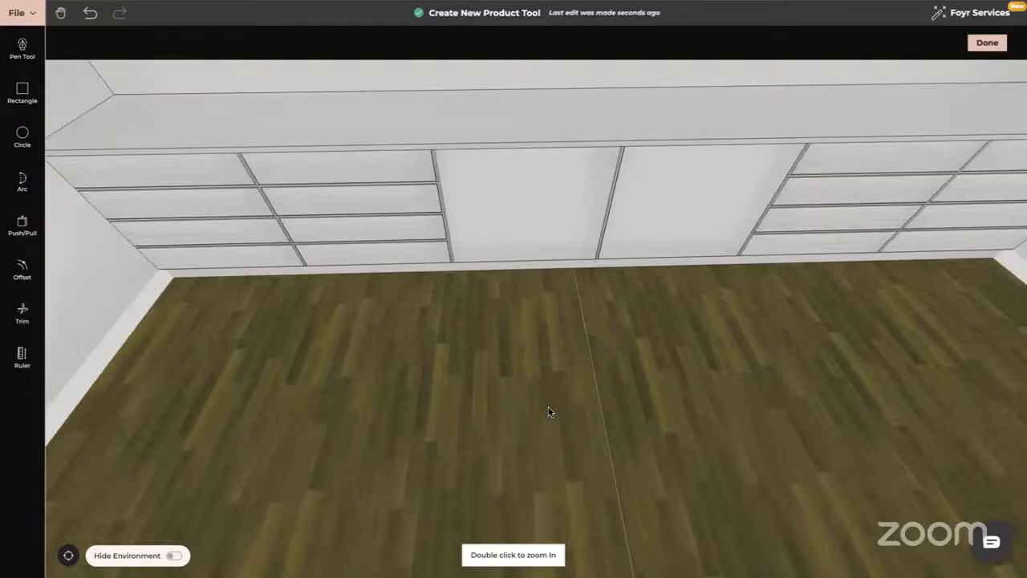
{"action": "right_click_drag", "start_coordinate": [575, 252], "coordinate": [542, 377]}
{"action": "left_click_drag", "start_coordinate": [541, 378], "coordinate": [539, 379]}
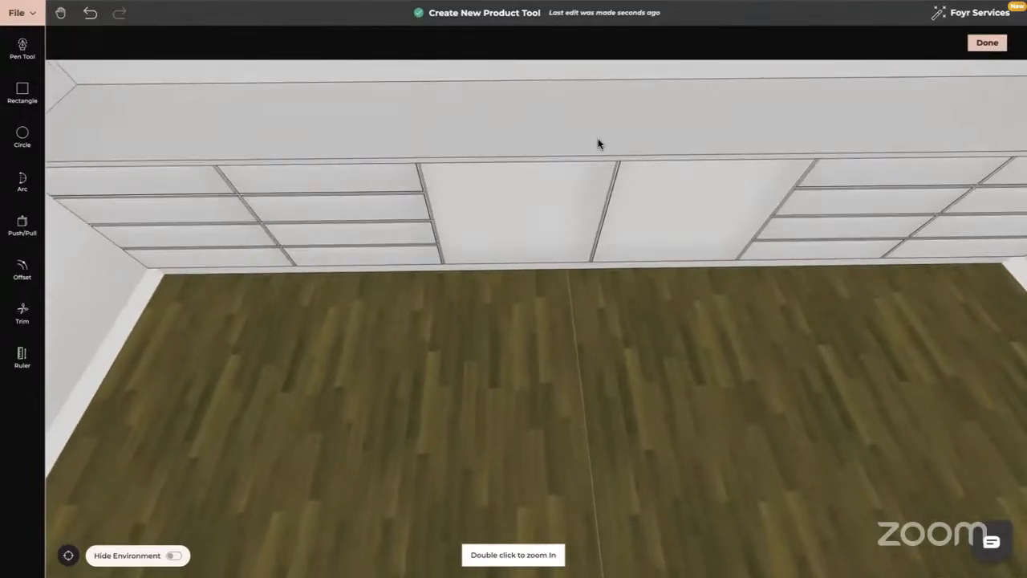
{"action": "scroll", "coordinate": [575, 115], "scroll_direction": "up", "scroll_amount": 5}
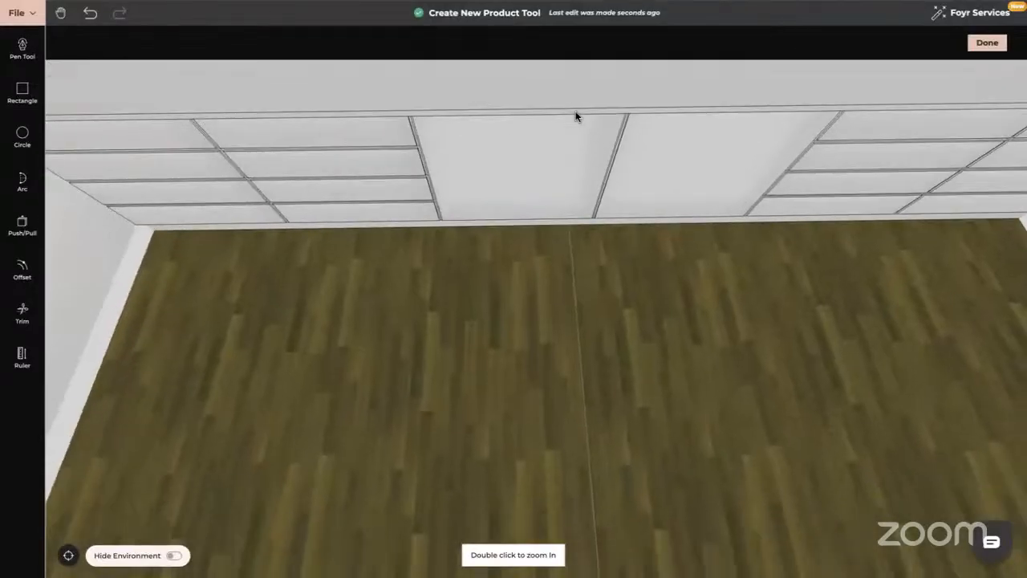
{"action": "left_click_drag", "start_coordinate": [570, 273], "coordinate": [567, 329]}
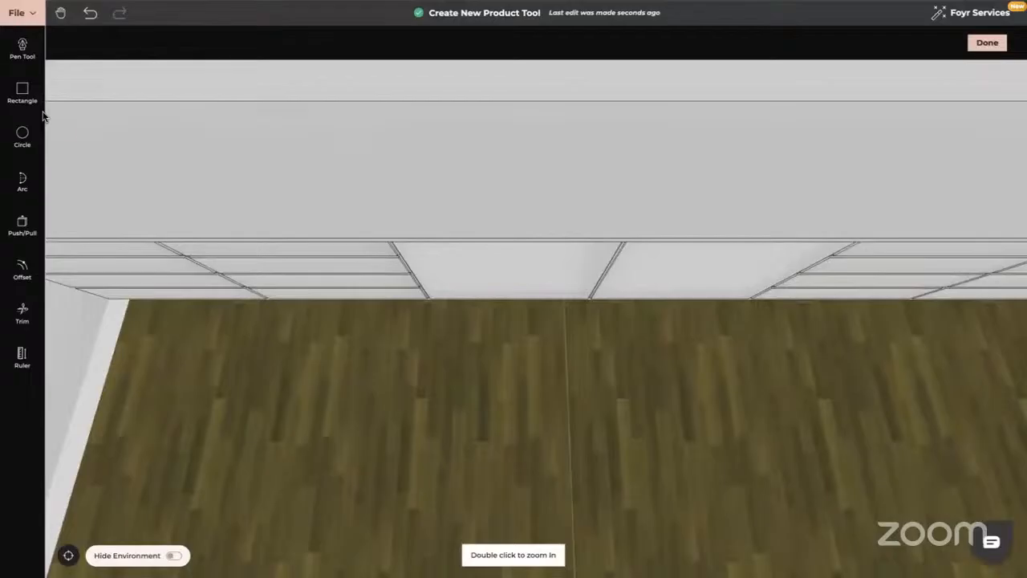
Draw a 0.86 × 0.40 m rectangle on the countertop and sink it about 0.12 m.
{"action": "left_click", "coordinate": [22, 92]}
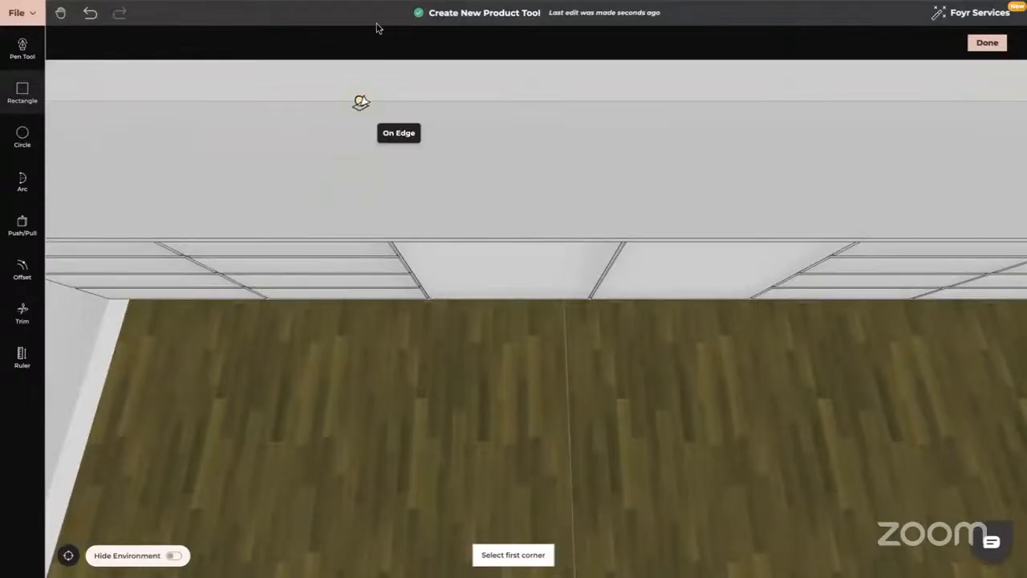
{"action": "left_click", "coordinate": [408, 215]}
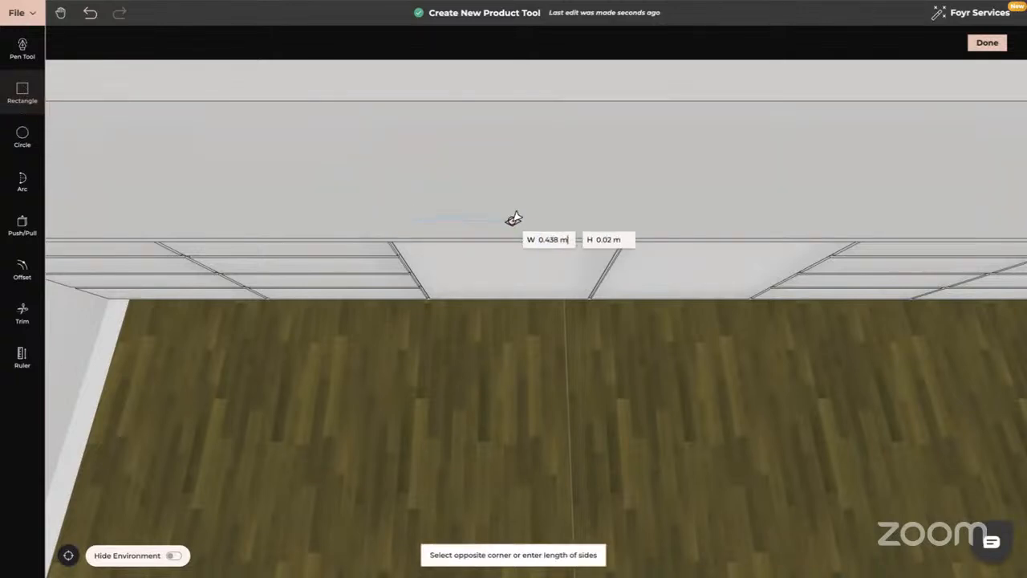
{"action": "left_click", "coordinate": [611, 133]}
{"action": "left_click_drag", "start_coordinate": [657, 355], "coordinate": [616, 350]}
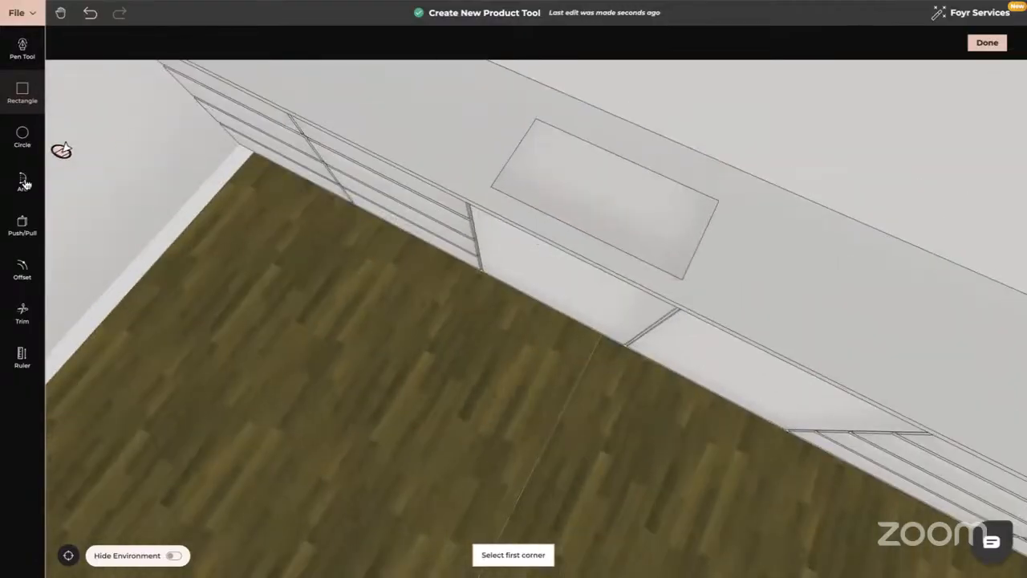
{"action": "left_click", "coordinate": [22, 224]}
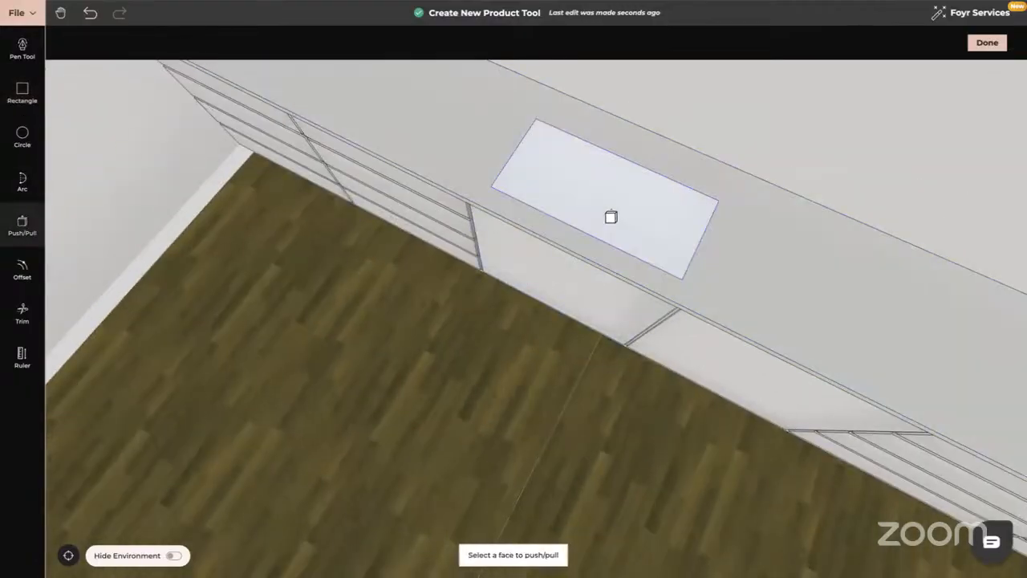
{"action": "left_click", "coordinate": [611, 217]}
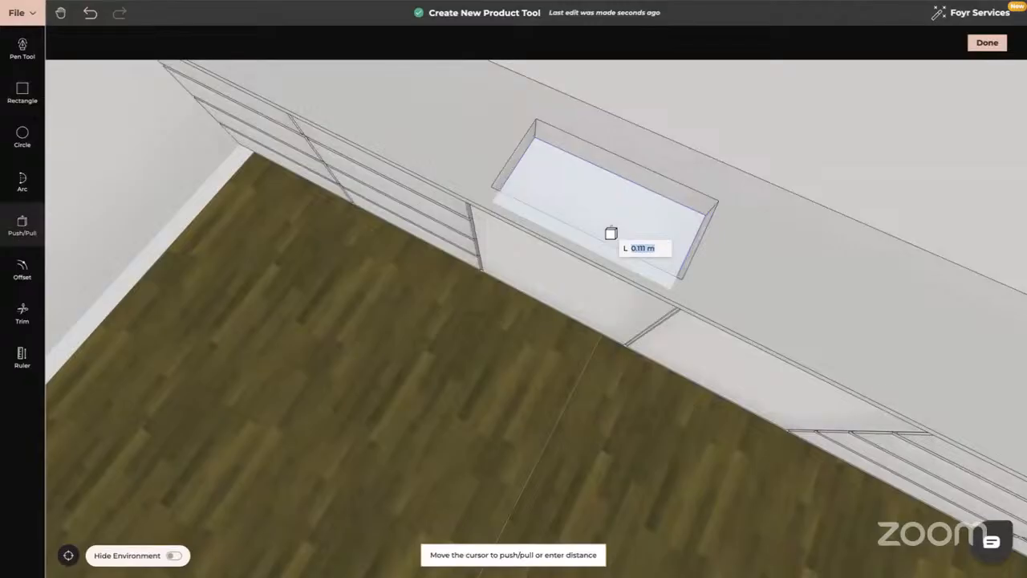
{"action": "left_click", "coordinate": [610, 234]}
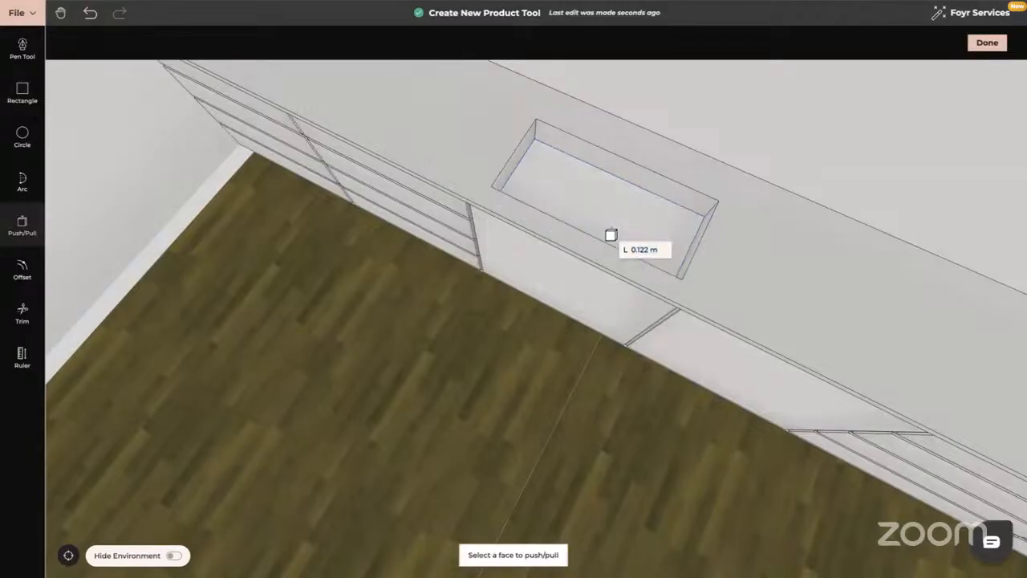
{"action": "left_click_drag", "start_coordinate": [542, 339], "coordinate": [583, 362]}
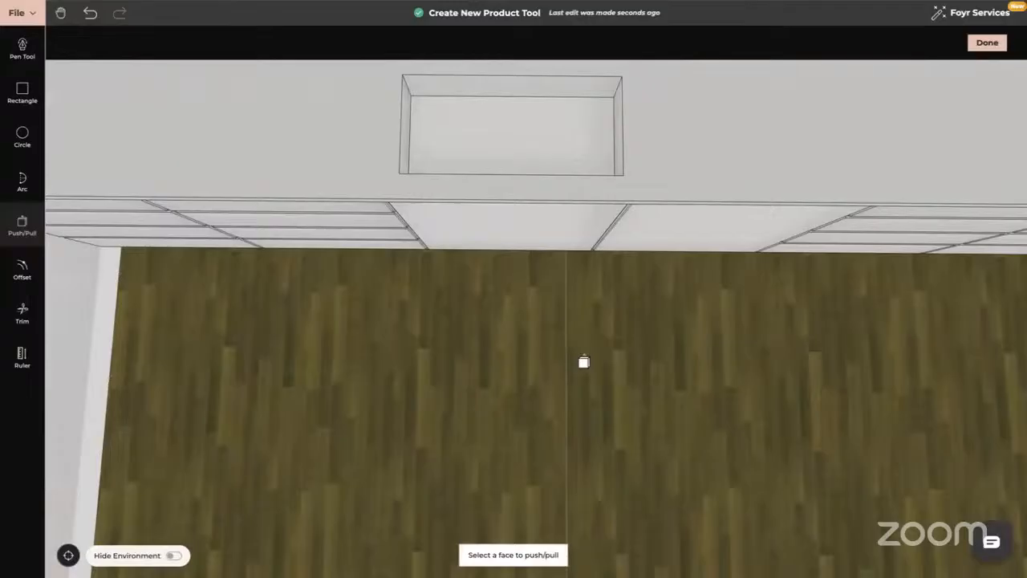
Draw a 0.021 m radius drain circle at the centre of the sink floor.
{"action": "left_click", "coordinate": [23, 136]}
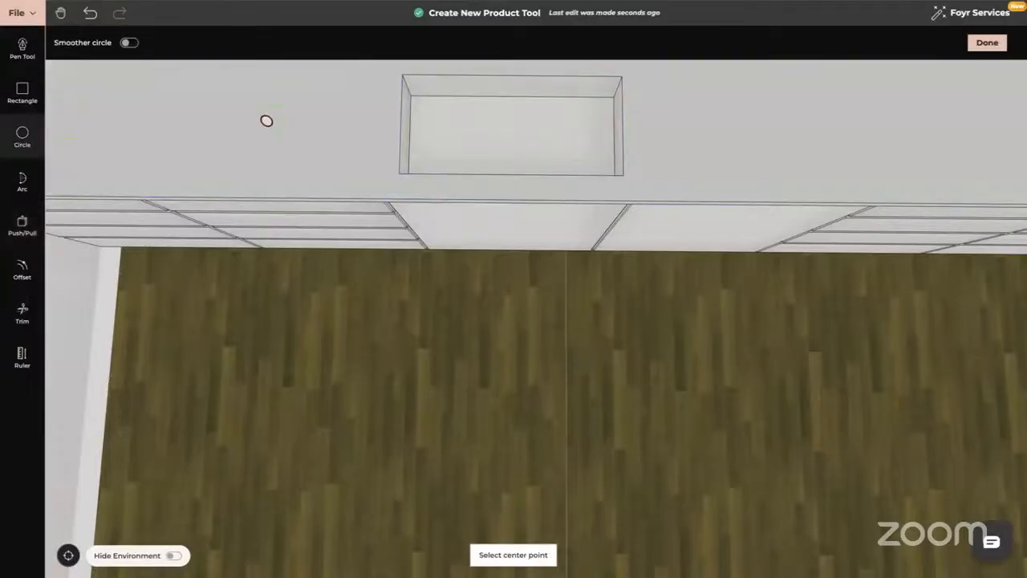
{"action": "left_click", "coordinate": [506, 133]}
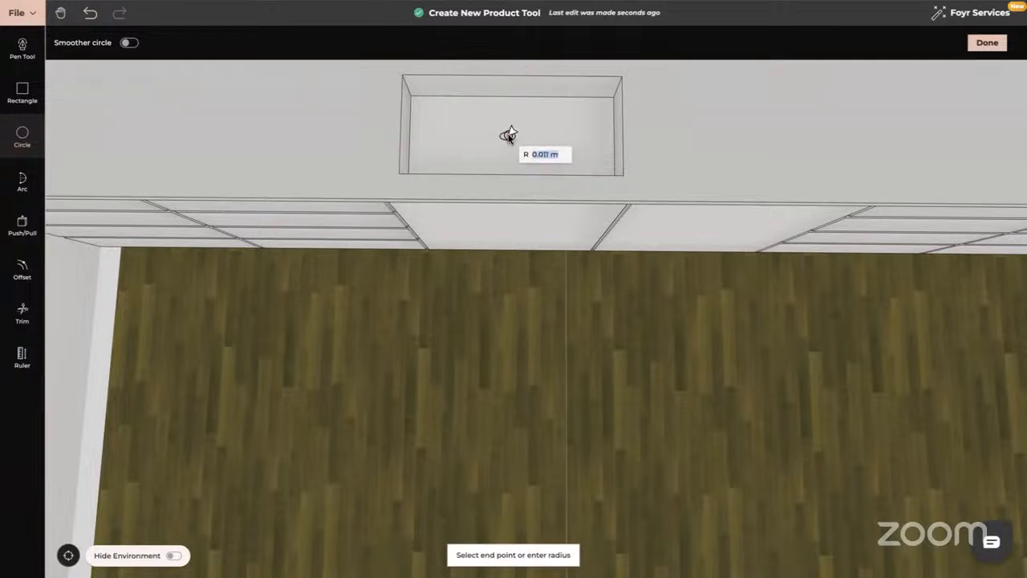
{"action": "left_click", "coordinate": [510, 137]}
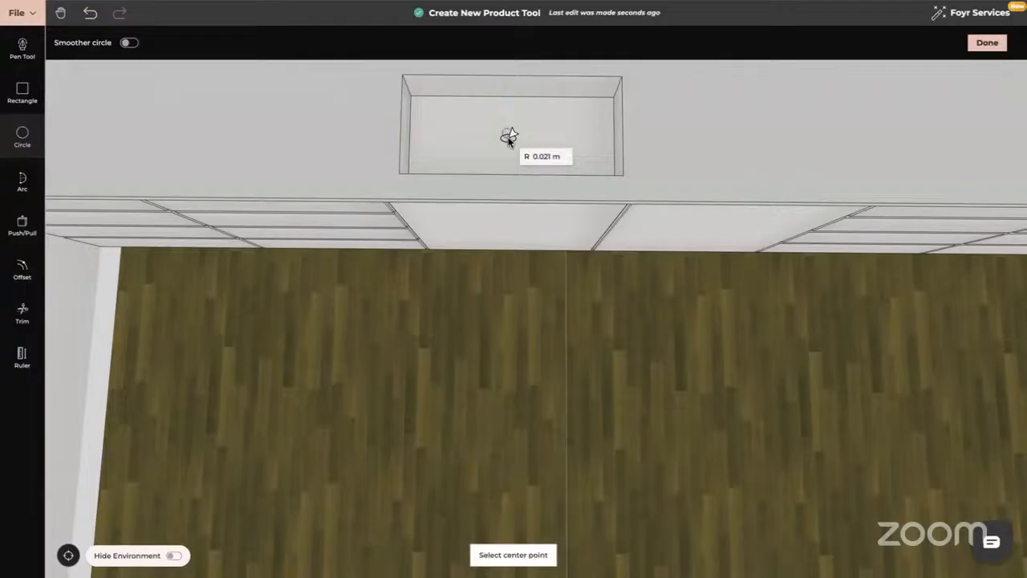
{"action": "left_click_drag", "start_coordinate": [577, 161], "coordinate": [540, 163]}
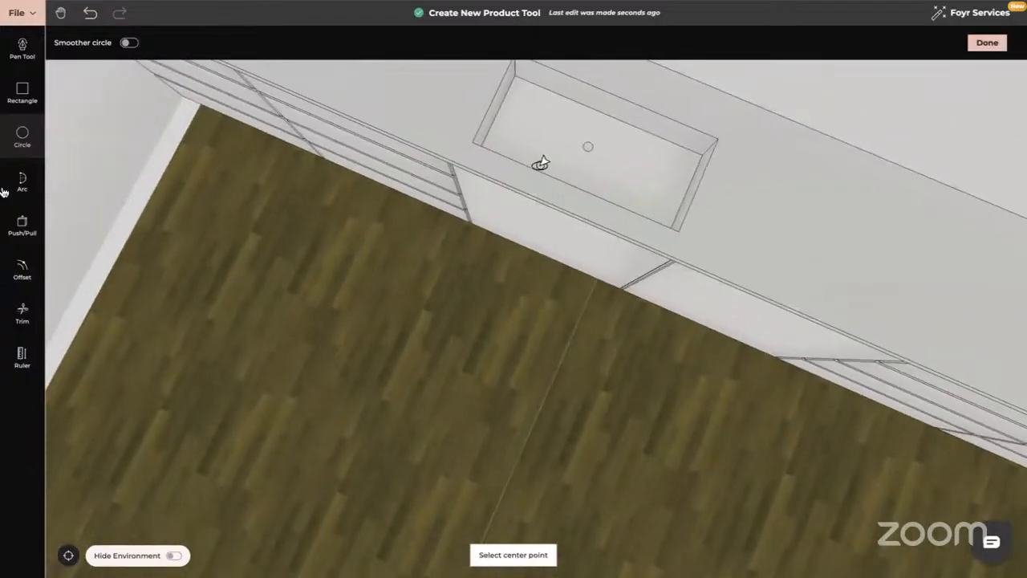
Push the drain circle into the sink floor to form a hole, then inspect it.
{"action": "left_click", "coordinate": [32, 232]}
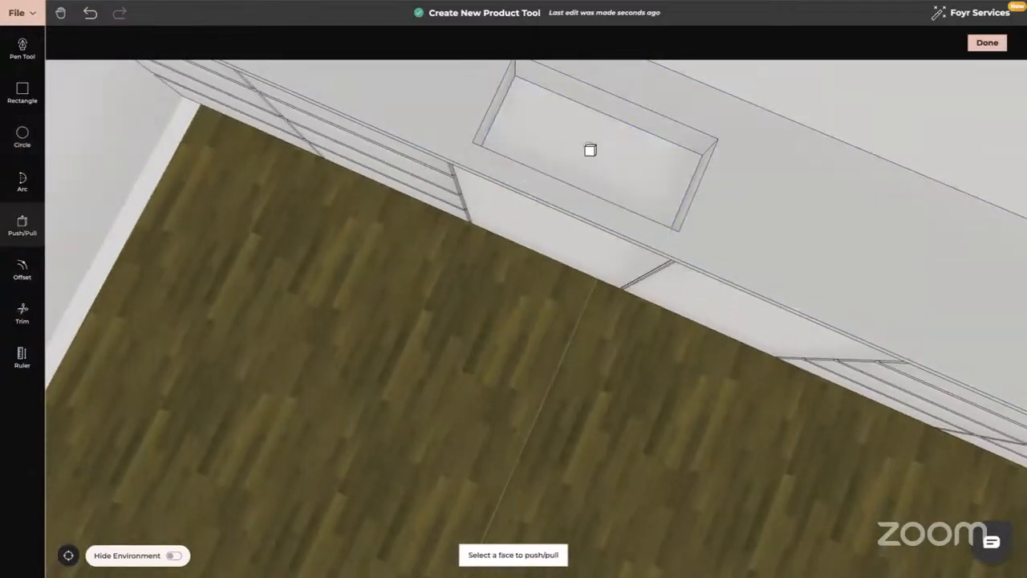
{"action": "left_click", "coordinate": [590, 150]}
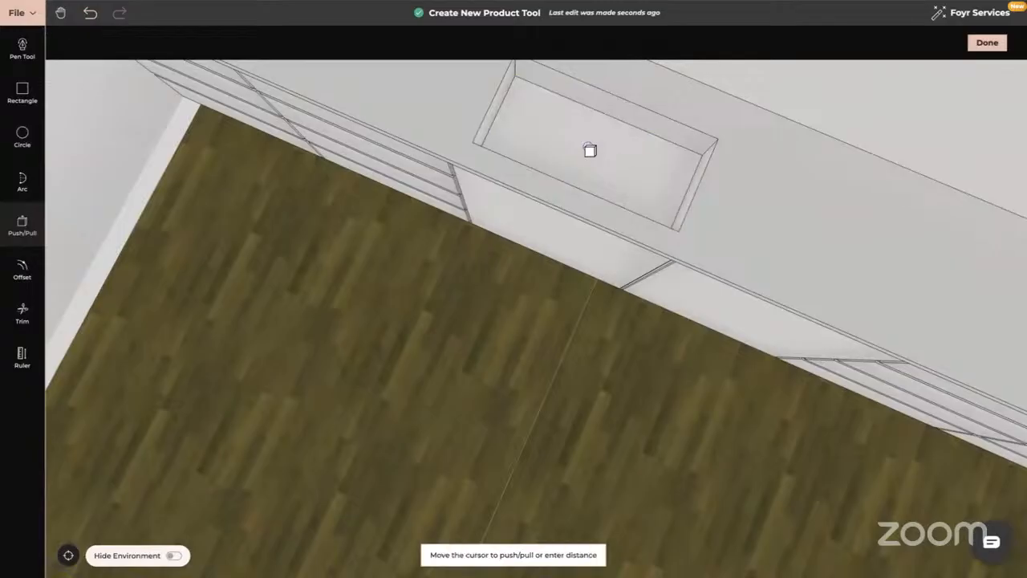
{"action": "left_click", "coordinate": [590, 150]}
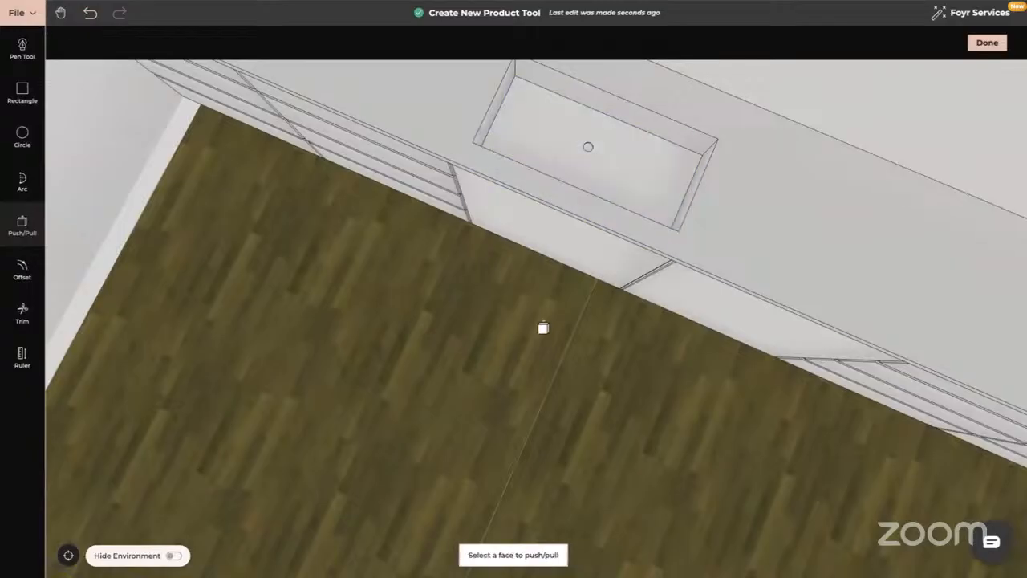
{"action": "middle_click_drag", "start_coordinate": [544, 329], "coordinate": [581, 280]}
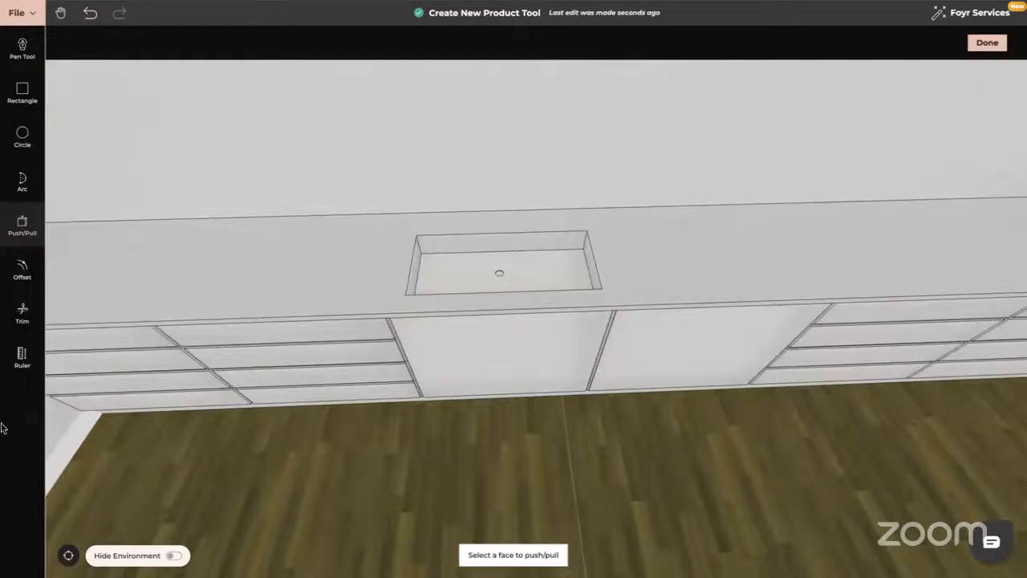
{"action": "key", "text": "Escape"}
{"action": "middle_click_drag", "start_coordinate": [562, 347], "coordinate": [559, 348]}
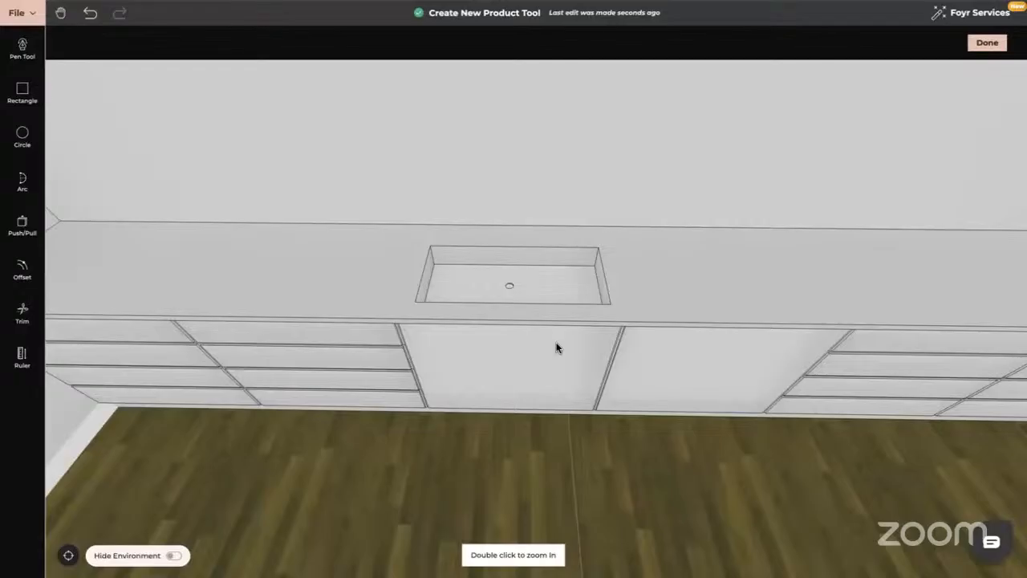
{"action": "left_click_drag", "start_coordinate": [559, 340], "coordinate": [559, 282]}
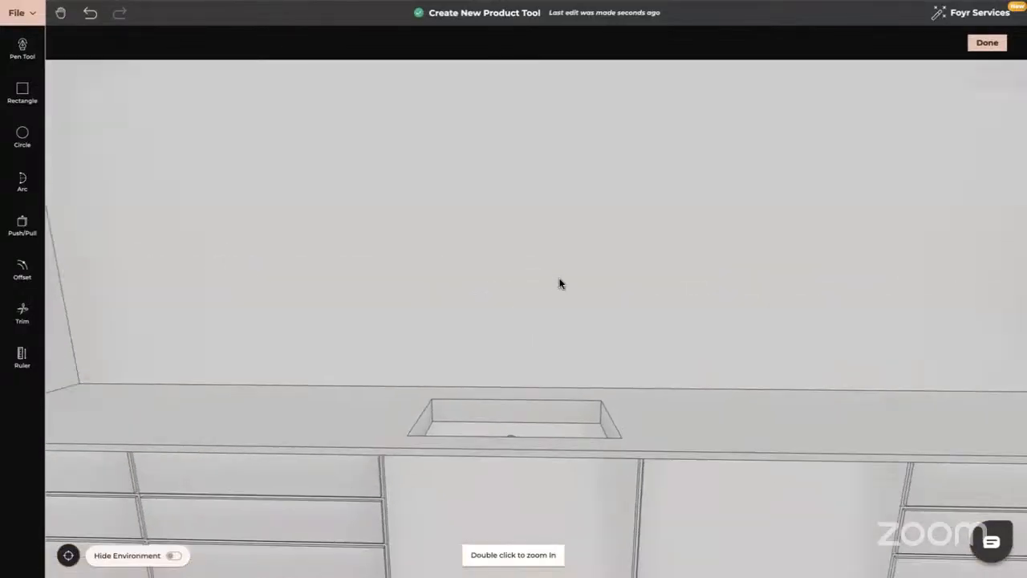
{"action": "left_click_drag", "start_coordinate": [564, 346], "coordinate": [557, 390]}
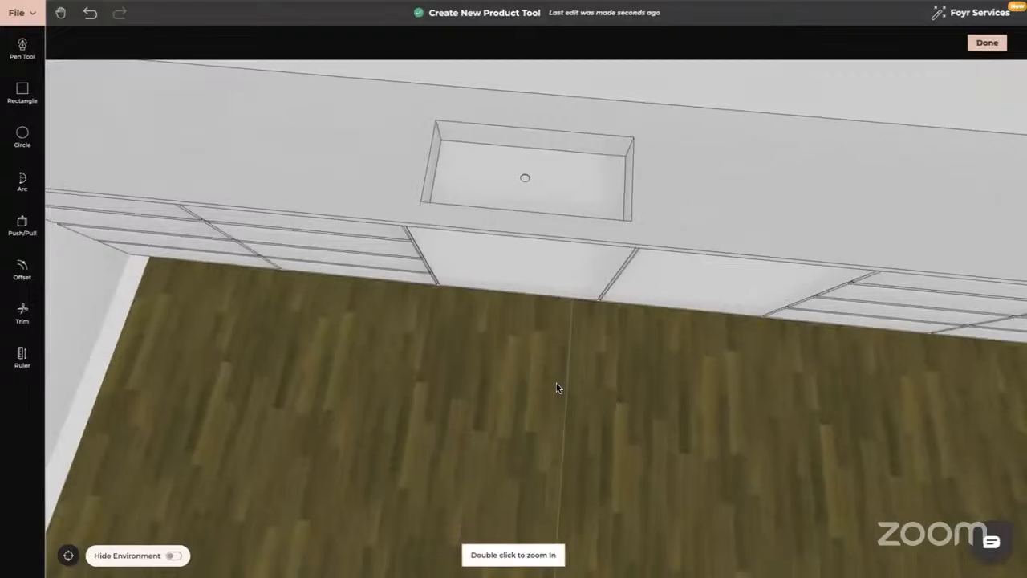
Undo the drain circle and push the sink bottom deeper.
{"action": "left_click", "coordinate": [90, 13]}
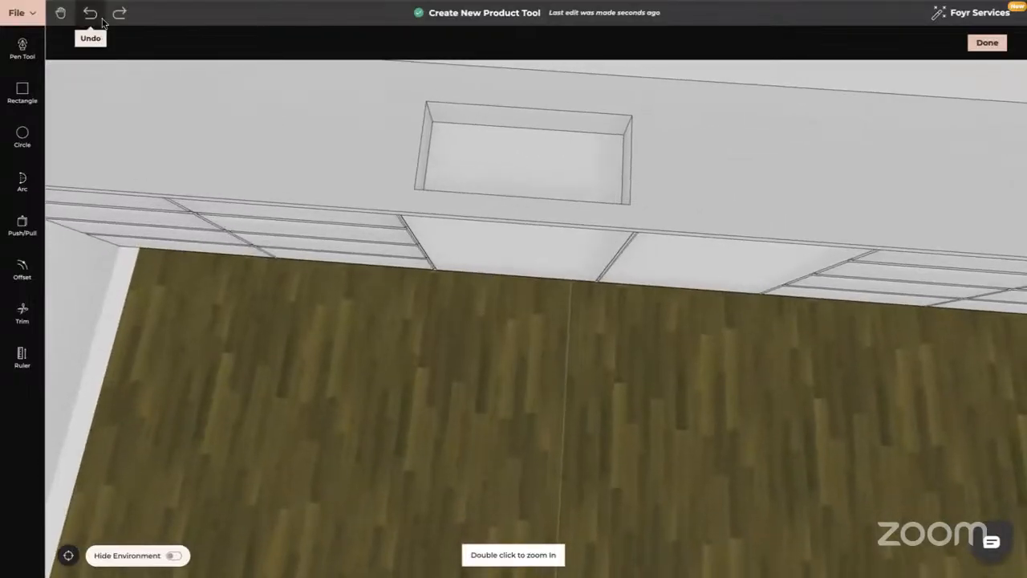
{"action": "left_click", "coordinate": [25, 220]}
{"action": "left_click_drag", "start_coordinate": [545, 362], "coordinate": [506, 362]}
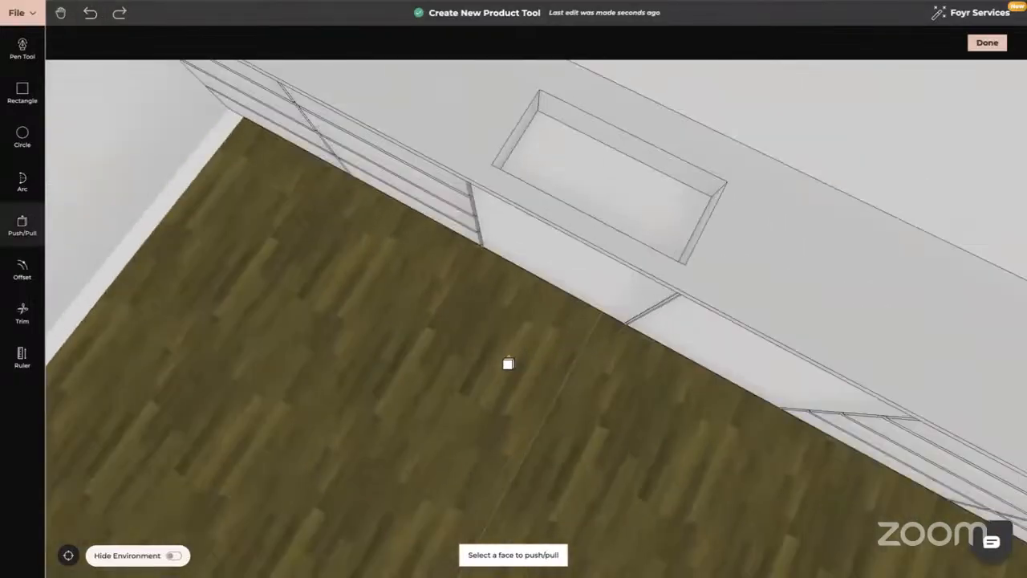
{"action": "left_click", "coordinate": [635, 215]}
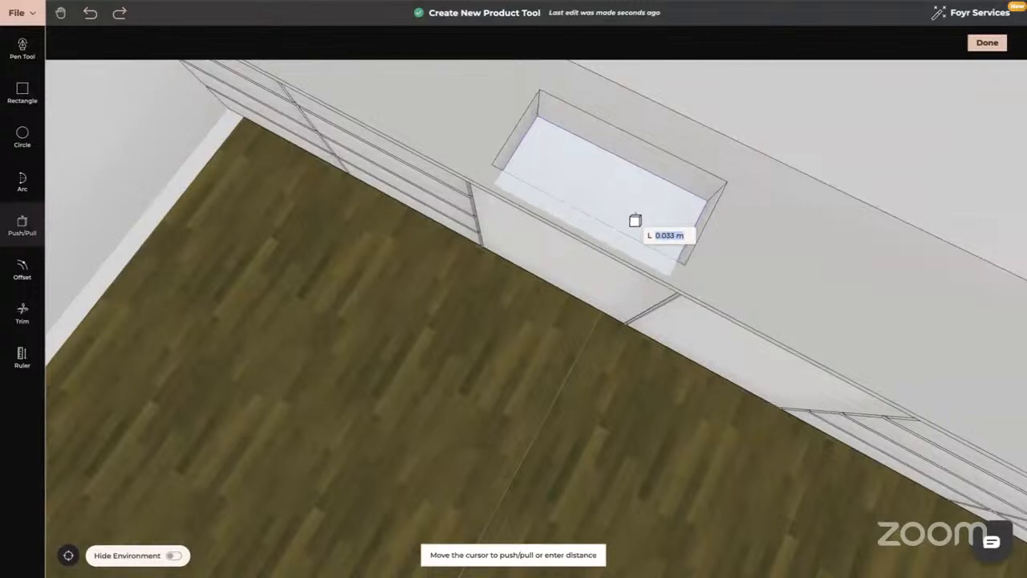
{"action": "left_click", "coordinate": [633, 223]}
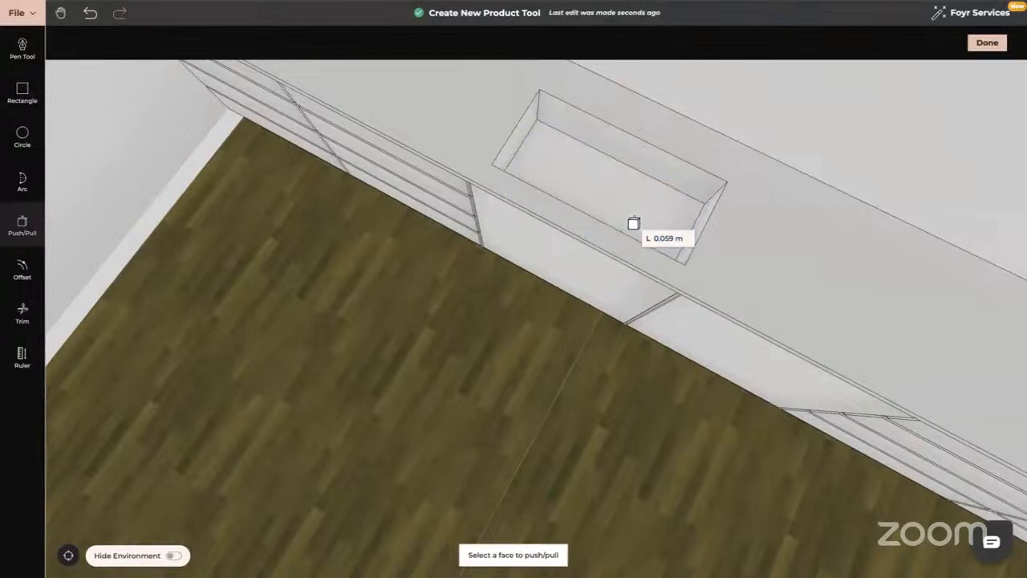
{"action": "left_click_drag", "start_coordinate": [546, 362], "coordinate": [578, 344]}
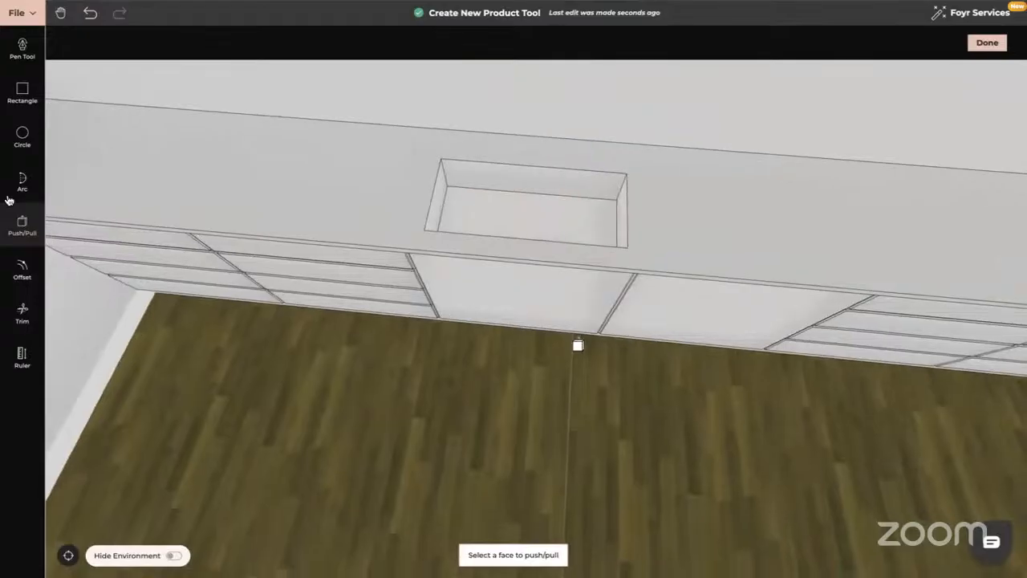
Cut a 0.025 m drain circle into the sink floor, pushed down 0.005 m.
{"action": "left_click", "coordinate": [23, 138]}
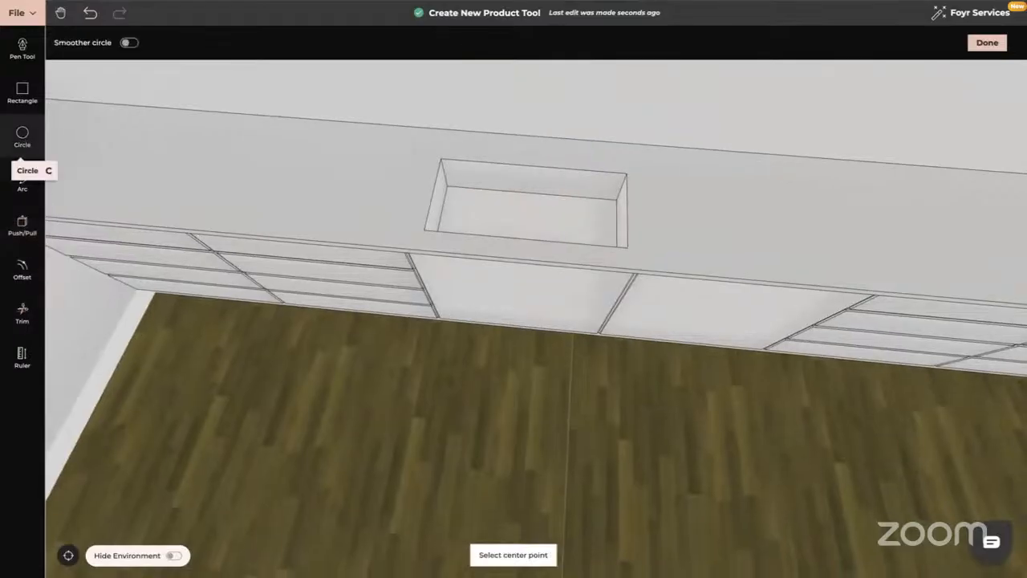
{"action": "left_click", "coordinate": [526, 212]}
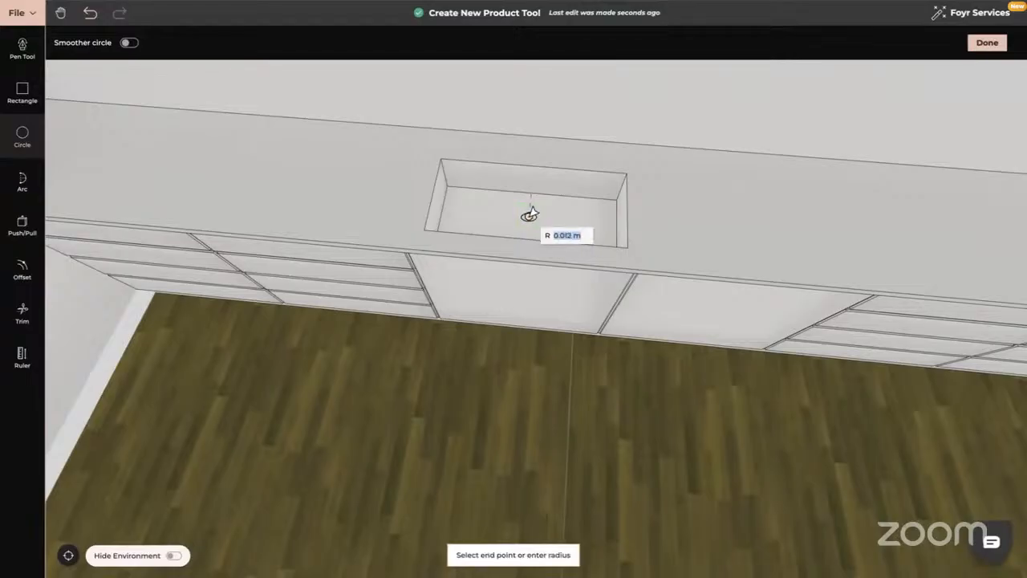
{"action": "left_click", "coordinate": [533, 213]}
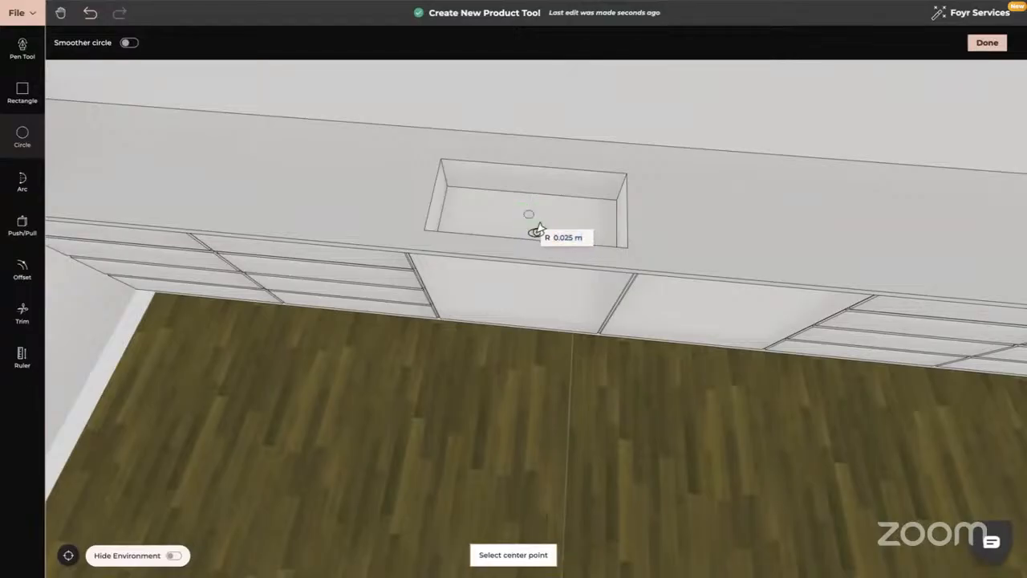
{"action": "left_click_drag", "start_coordinate": [557, 278], "coordinate": [541, 290]}
{"action": "left_click", "coordinate": [22, 225]}
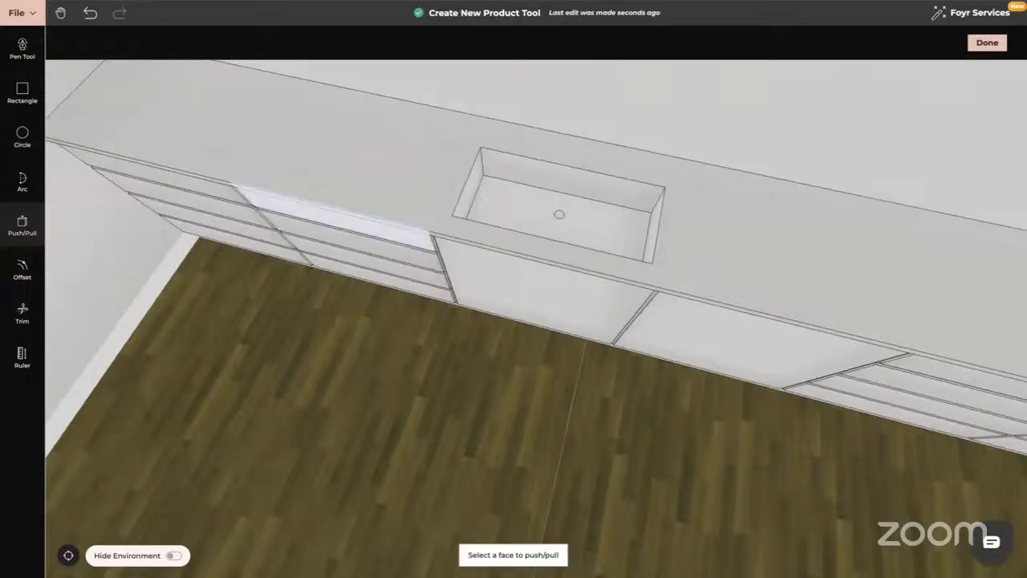
{"action": "left_click", "coordinate": [562, 218]}
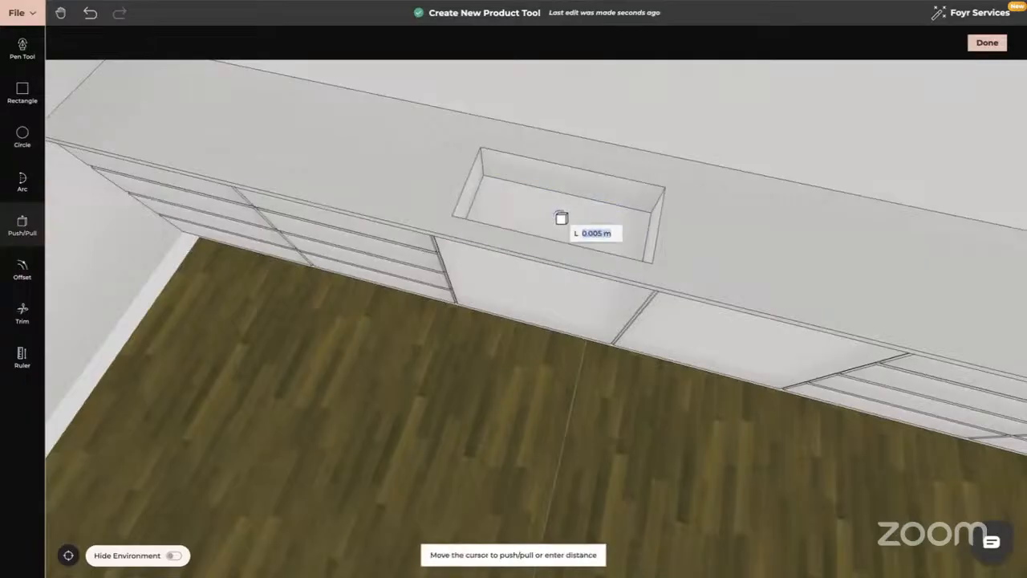
{"action": "left_click", "coordinate": [562, 218]}
{"action": "left_click_drag", "start_coordinate": [525, 347], "coordinate": [537, 335]}
{"action": "key", "text": "Escape"}
{"action": "left_click_drag", "start_coordinate": [487, 397], "coordinate": [499, 346]}
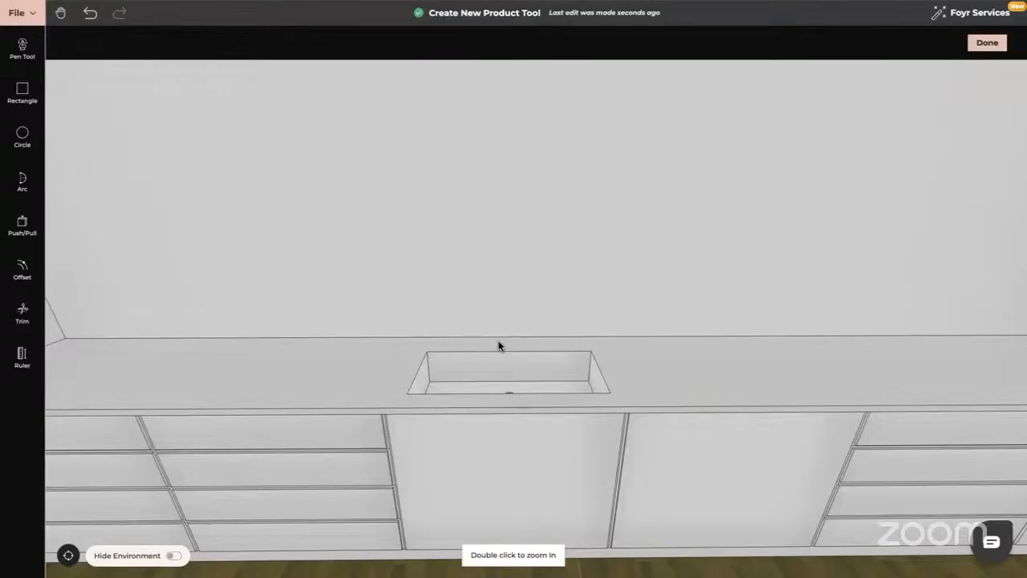
Finish the product with Done and select the cabinet and countertop run in the planner.
{"action": "left_click", "coordinate": [988, 43]}
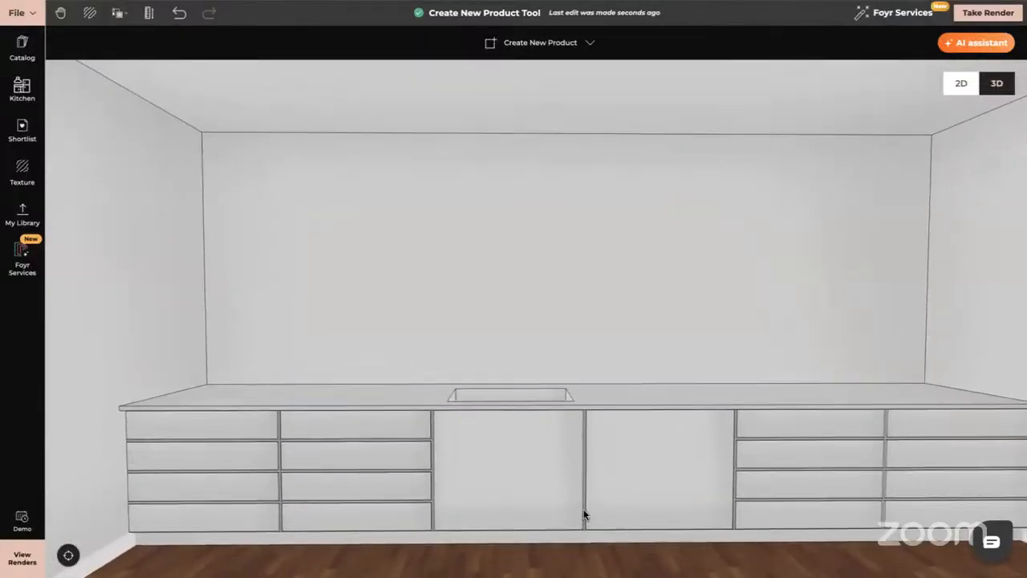
{"action": "left_click", "coordinate": [584, 514]}
{"action": "left_click", "coordinate": [25, 418]}
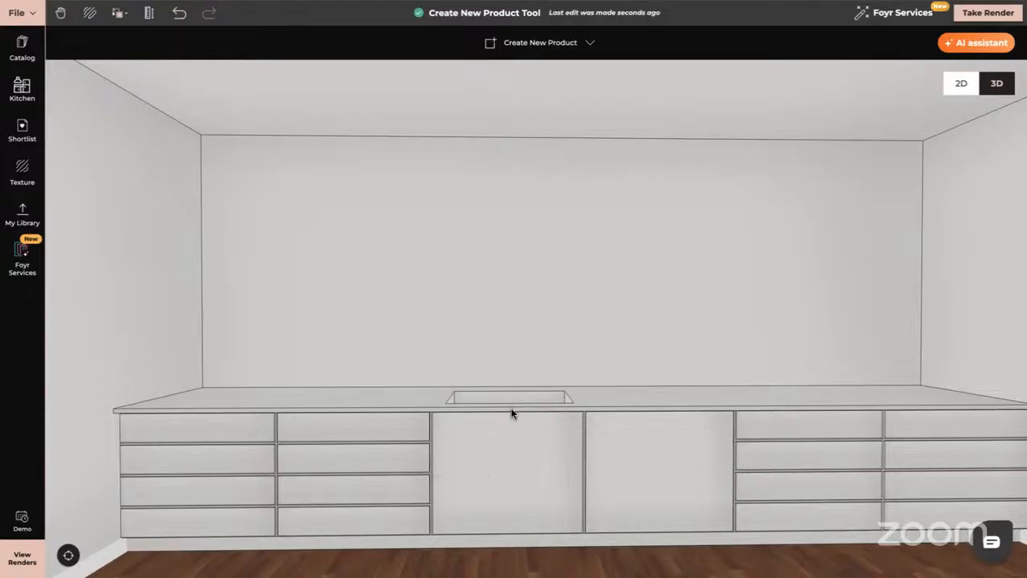
{"action": "left_click", "coordinate": [506, 450]}
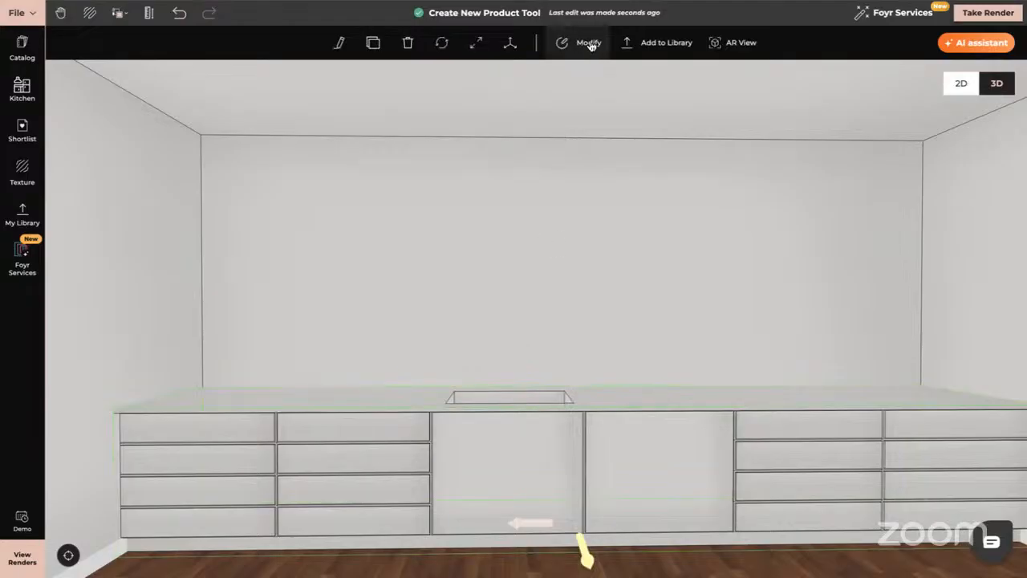
{"action": "left_click", "coordinate": [589, 43]}
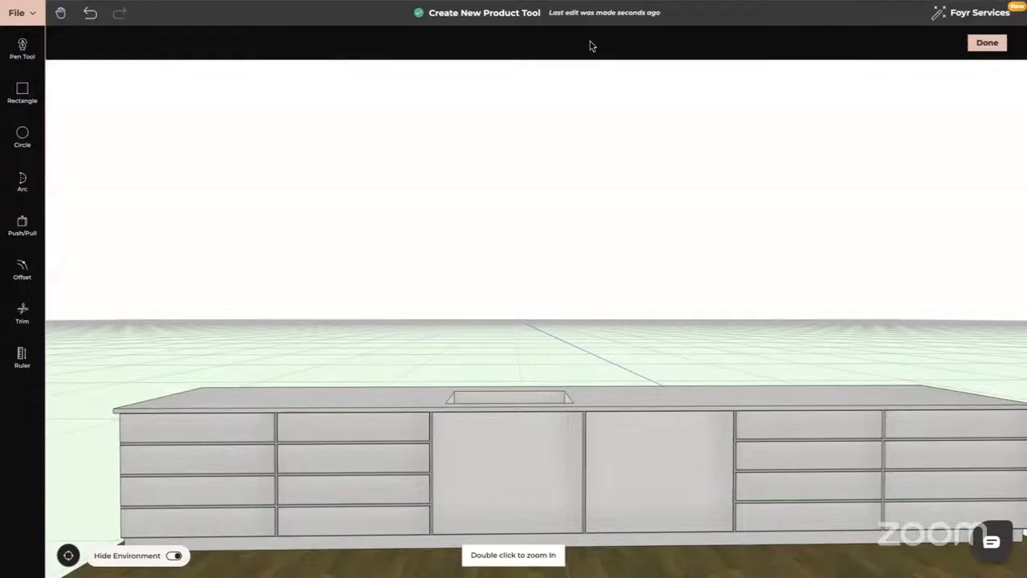
{"action": "left_click", "coordinate": [173, 556]}
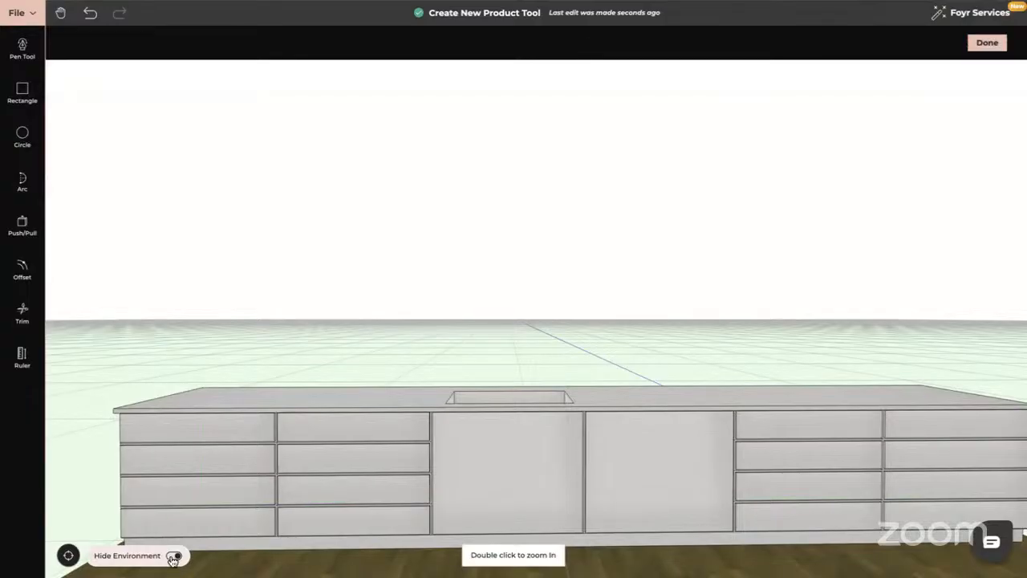
{"action": "left_click", "coordinate": [175, 556]}
{"action": "left_click", "coordinate": [175, 556]}
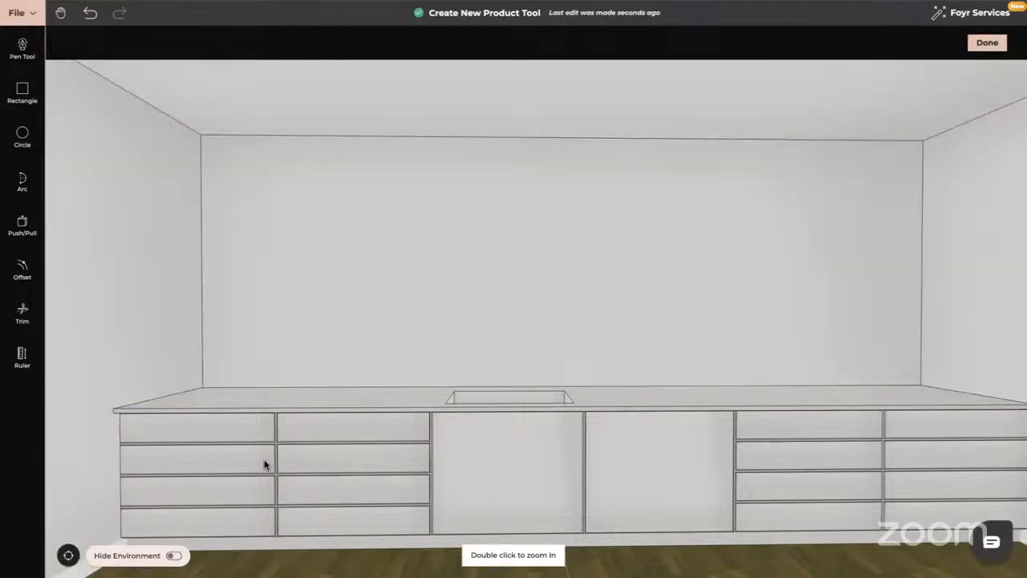
{"action": "left_click", "coordinate": [988, 45]}
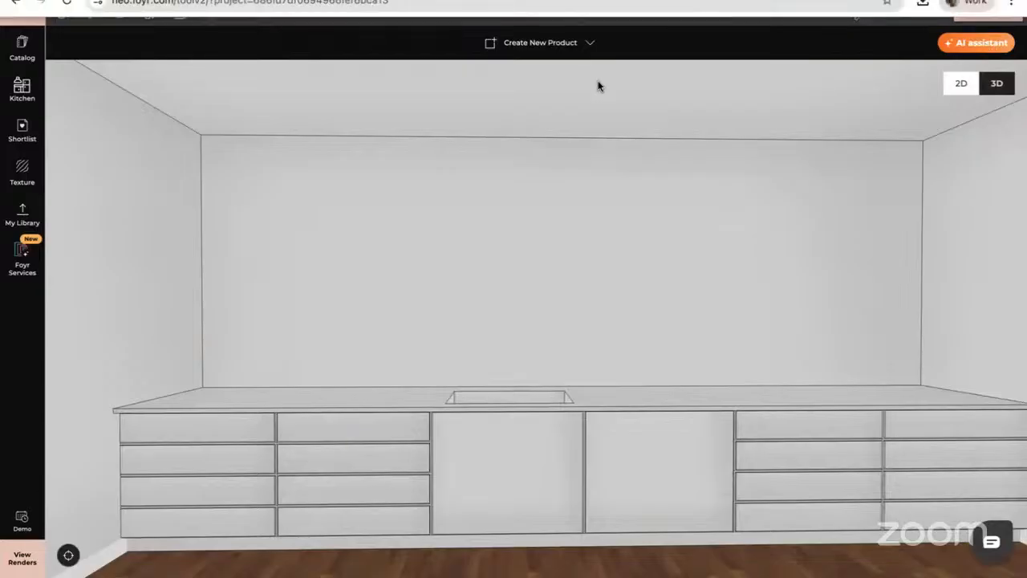
Start a self-built product and draw a 1.2 m wide rectangle from the back wall's top-left corner.
{"action": "left_click", "coordinate": [550, 46]}
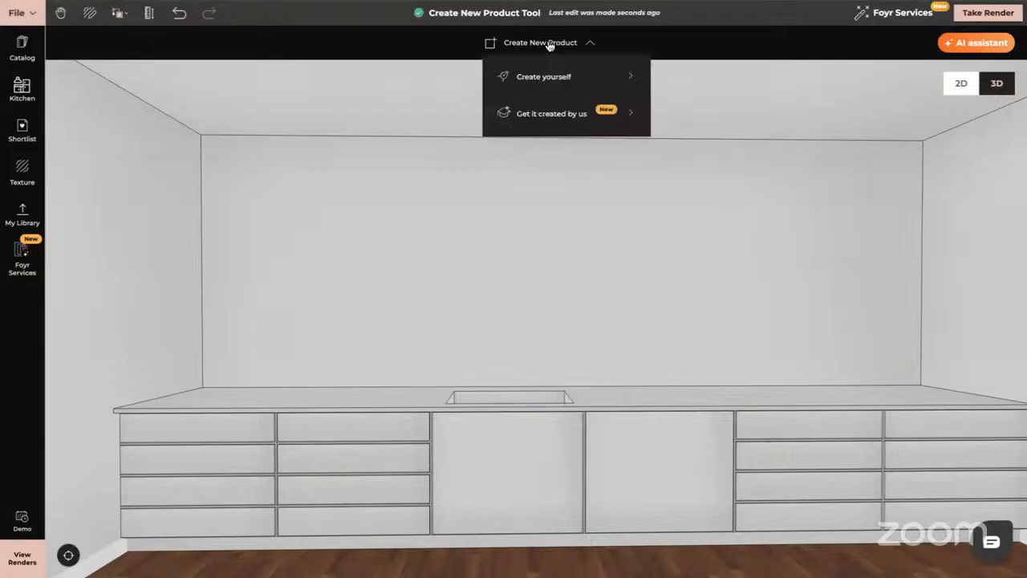
{"action": "left_click", "coordinate": [556, 78]}
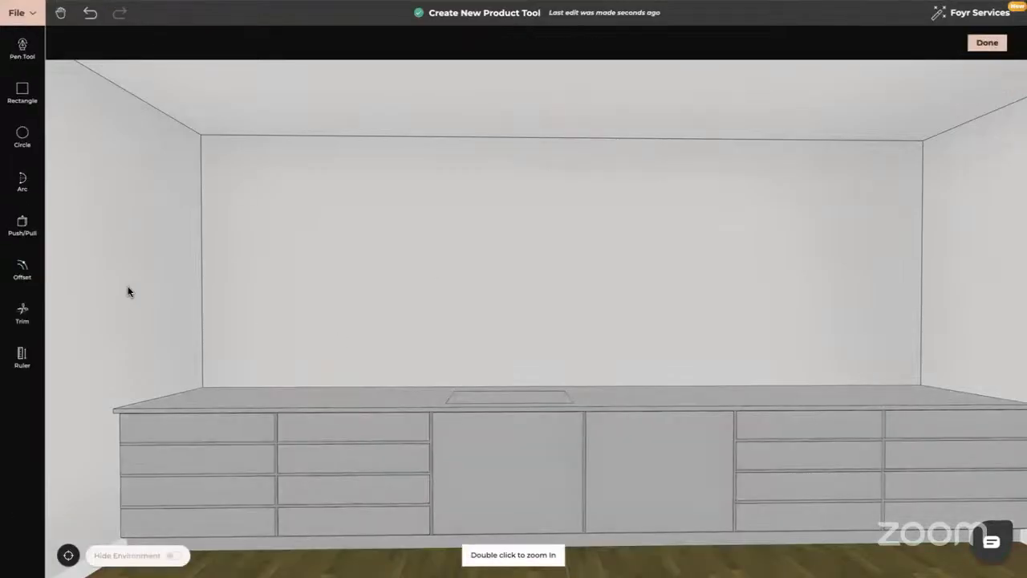
{"action": "left_click", "coordinate": [23, 91]}
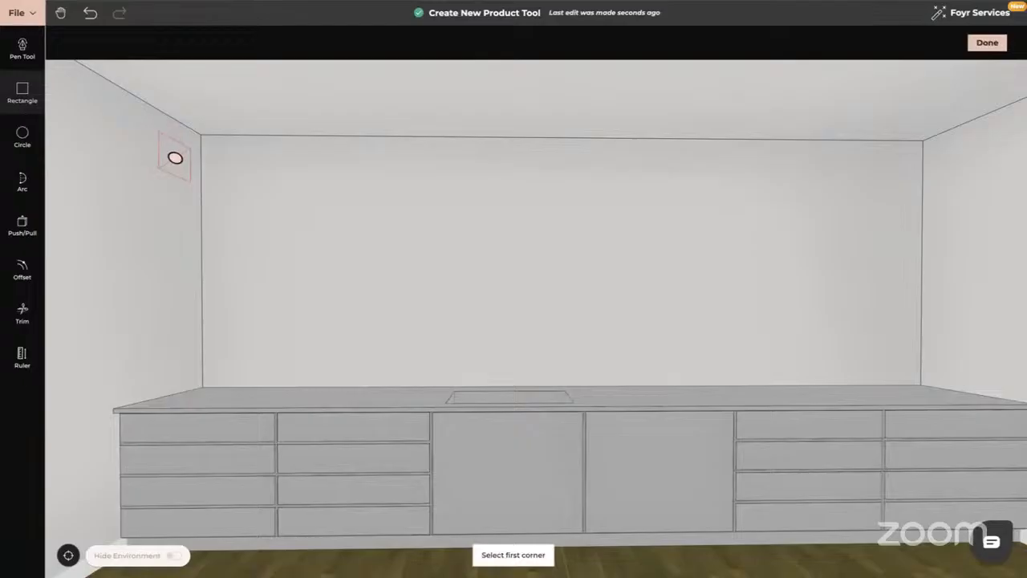
{"action": "left_click", "coordinate": [202, 136]}
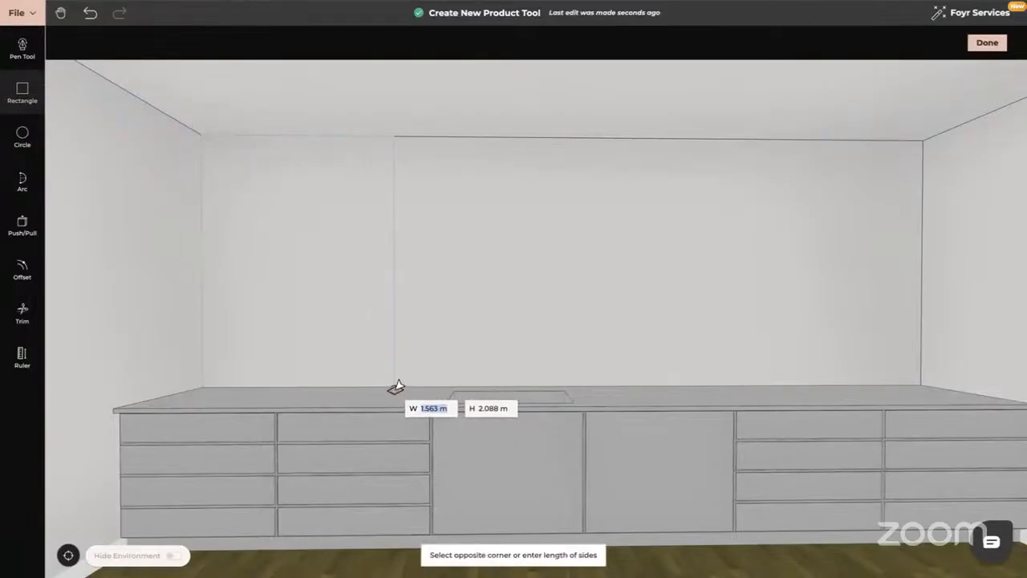
{"action": "type", "text": "1.2"}
{"action": "key", "text": "Return"}
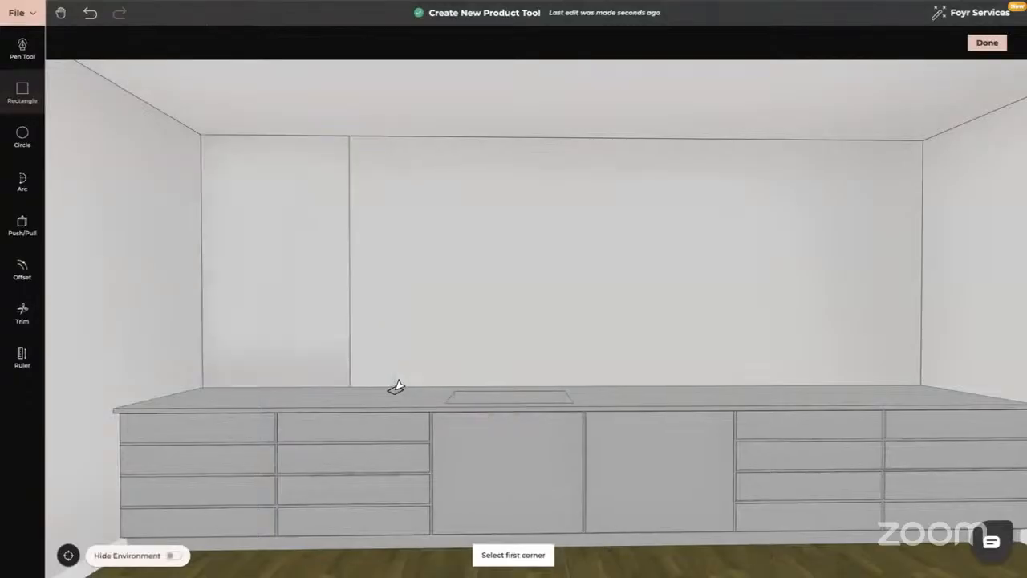
{"action": "key", "text": "Escape"}
{"action": "left_click_drag", "start_coordinate": [396, 387], "coordinate": [89, 321]}
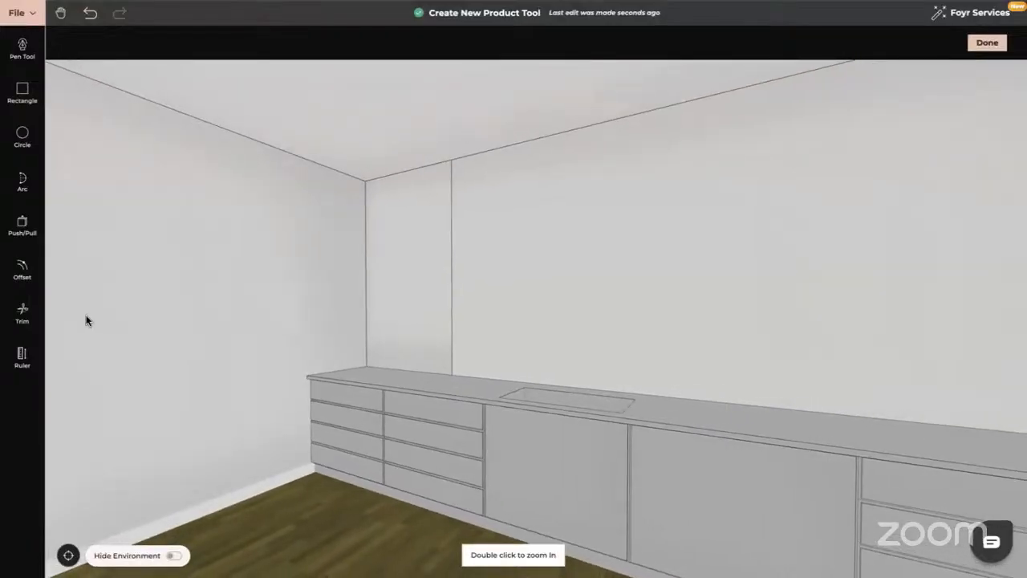
Extrude the wall panel 0.03 m and finish the new product.
{"action": "left_click", "coordinate": [23, 225]}
{"action": "left_click", "coordinate": [396, 209]}
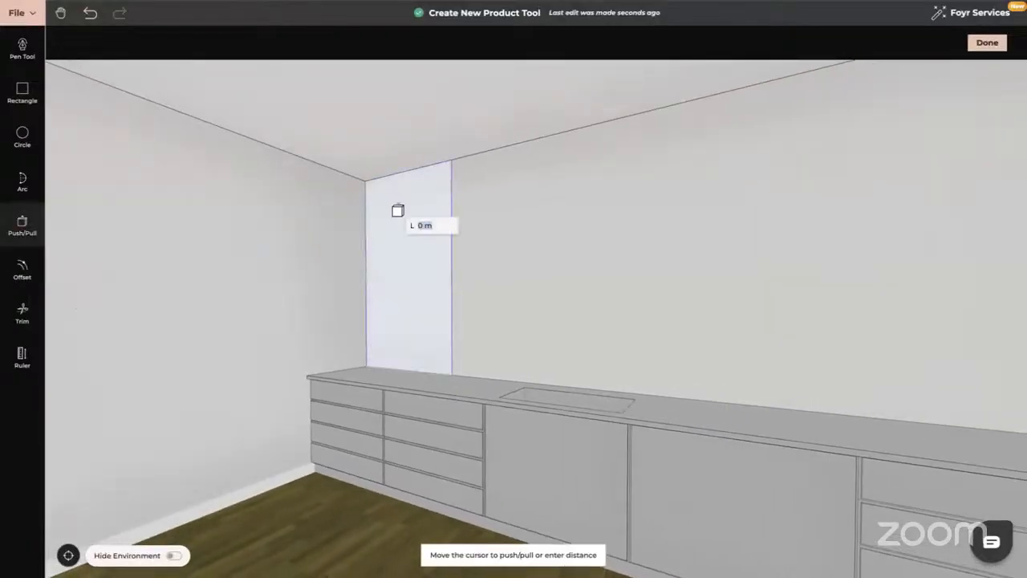
{"action": "type", "text": "0.03"}
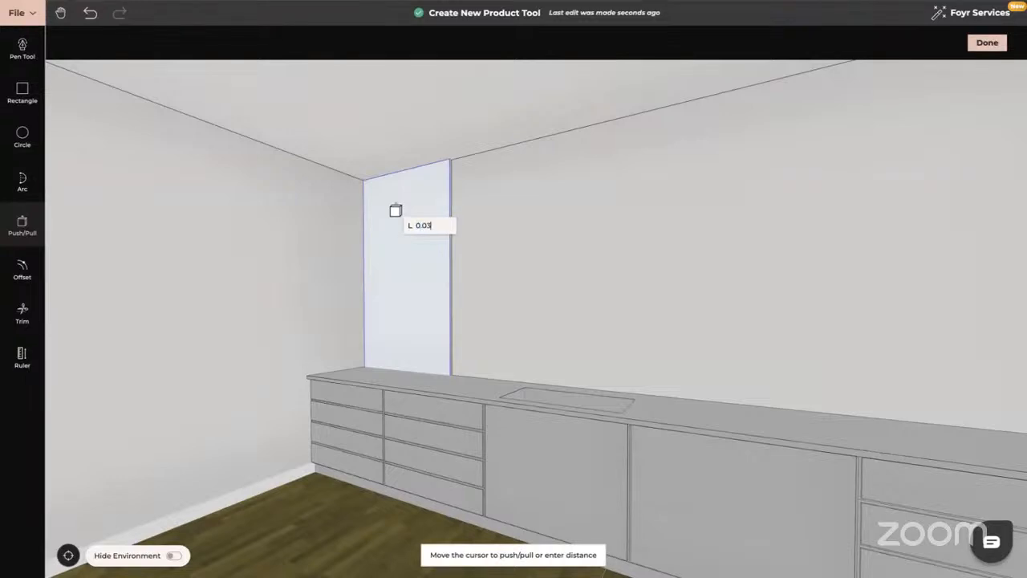
{"action": "key", "text": "Return"}
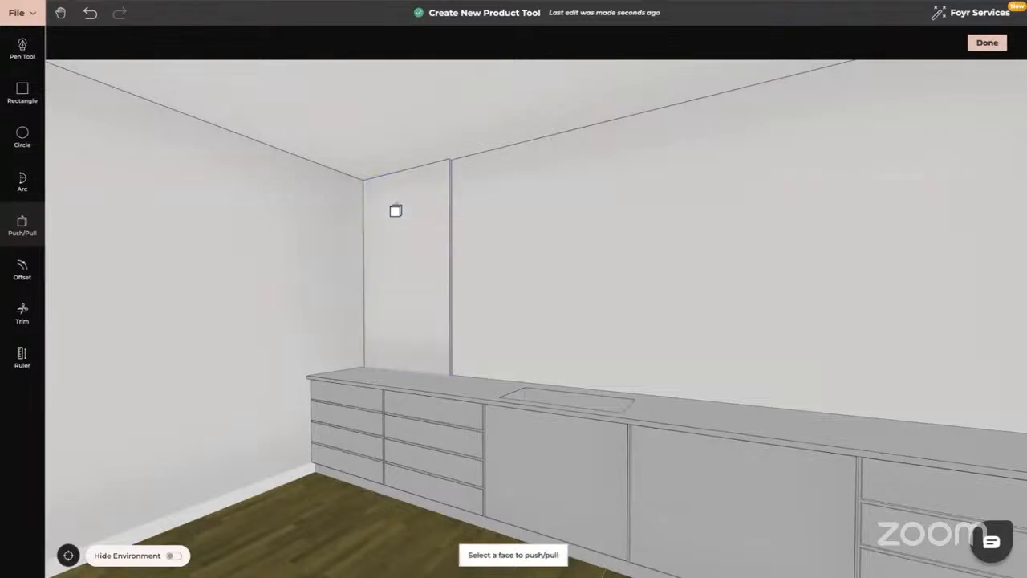
{"action": "key", "text": "Escape"}
{"action": "left_click_drag", "start_coordinate": [555, 264], "coordinate": [850, 92]}
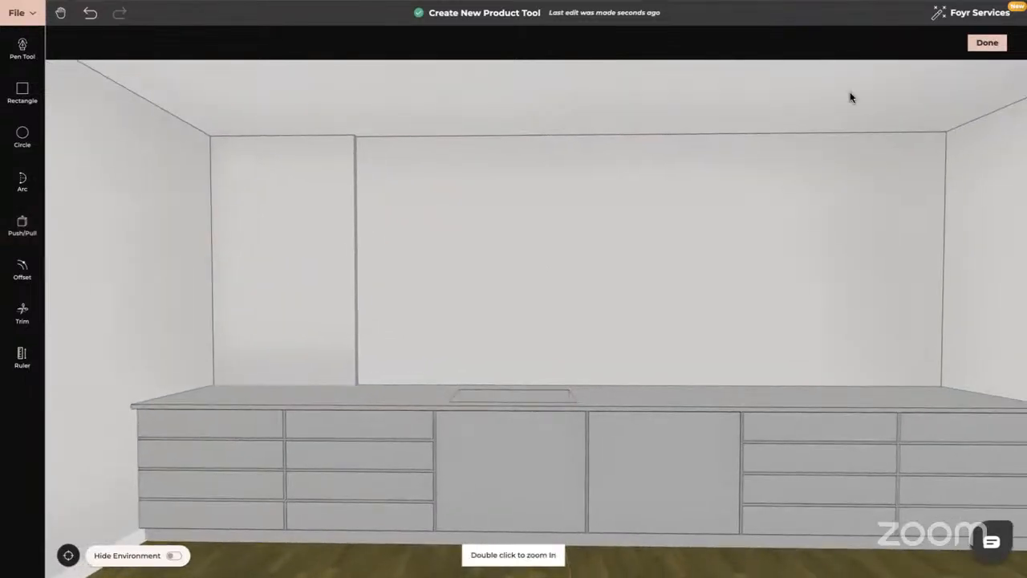
{"action": "left_click", "coordinate": [990, 45]}
Clone the new tall panel, place the copy beside it and detach it.
{"action": "left_click", "coordinate": [297, 239]}
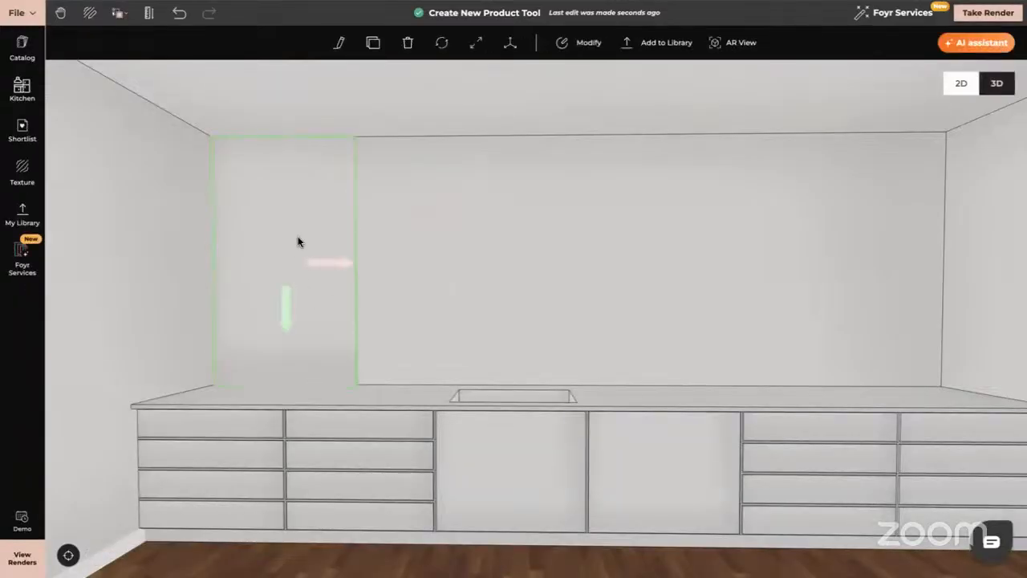
{"action": "left_click", "coordinate": [373, 42]}
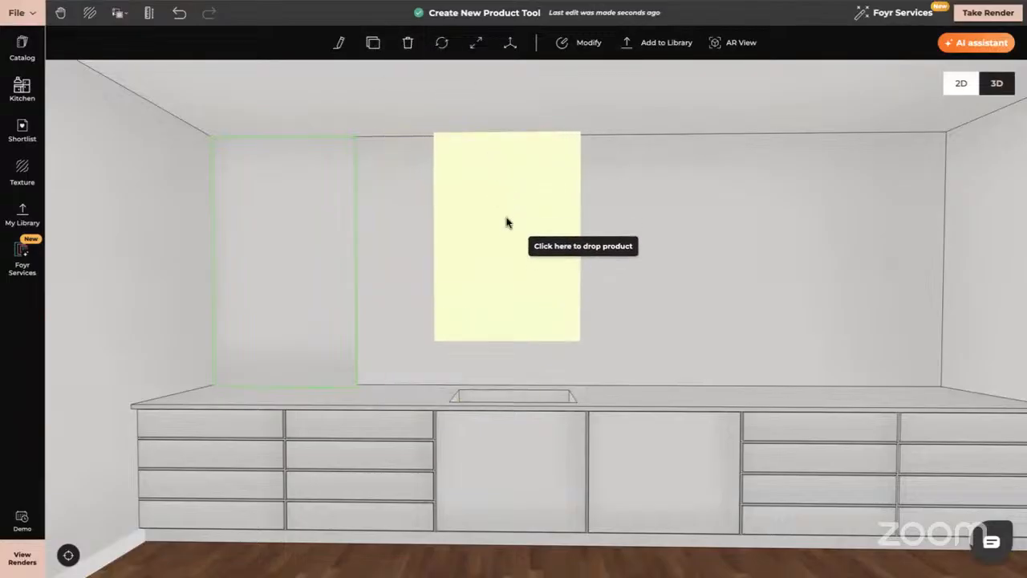
{"action": "left_click", "coordinate": [507, 250]}
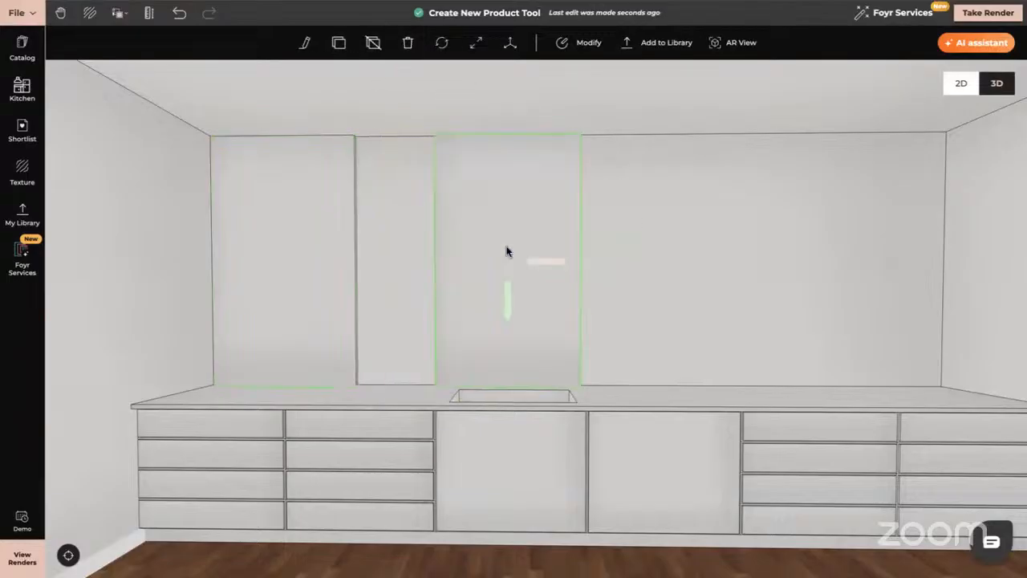
{"action": "left_click", "coordinate": [374, 45]}
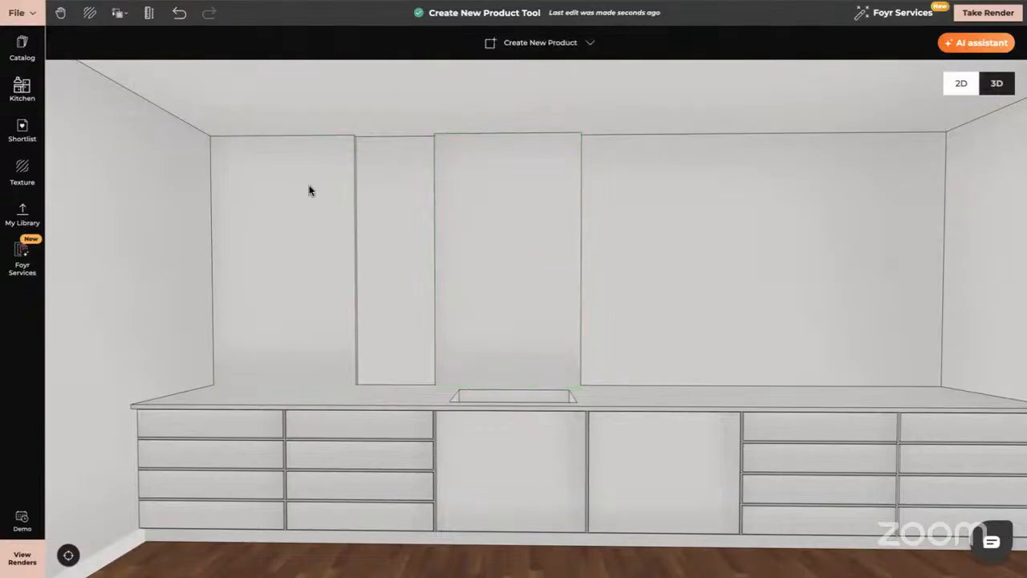
Slide the middle wall panel right along the back wall.
{"action": "left_click", "coordinate": [519, 234]}
{"action": "left_click_drag", "start_coordinate": [551, 267], "coordinate": [711, 268]}
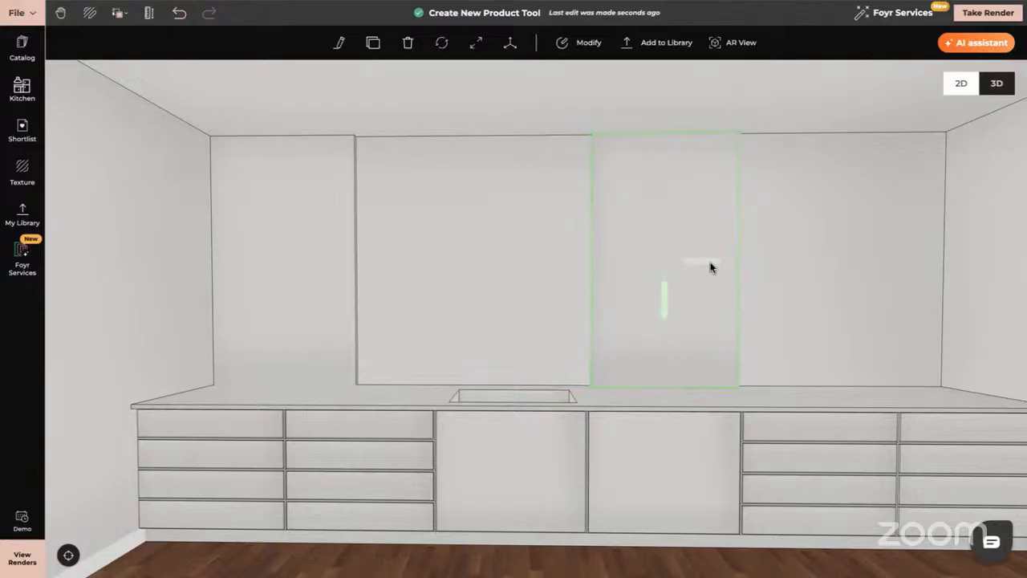
{"action": "left_click", "coordinate": [322, 209]}
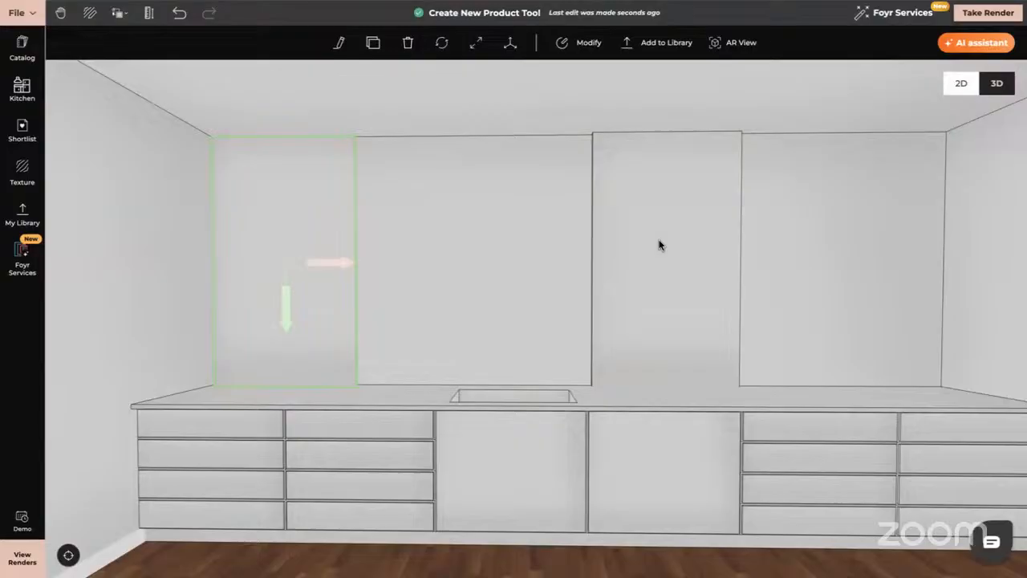
Extrude the left panel's front face 0.3 m into a box.
{"action": "left_click", "coordinate": [589, 42]}
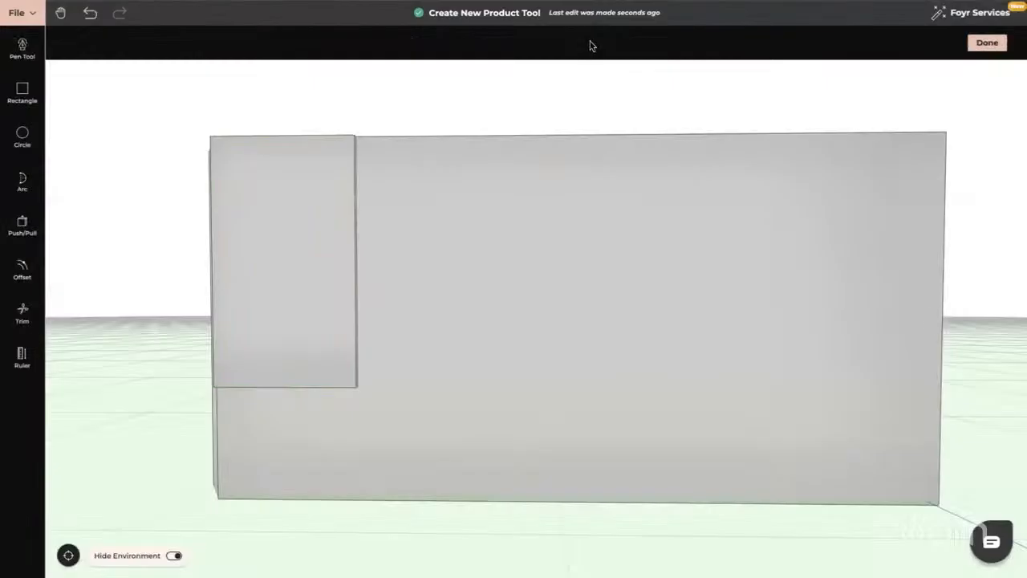
{"action": "left_click_drag", "start_coordinate": [488, 433], "coordinate": [445, 433]}
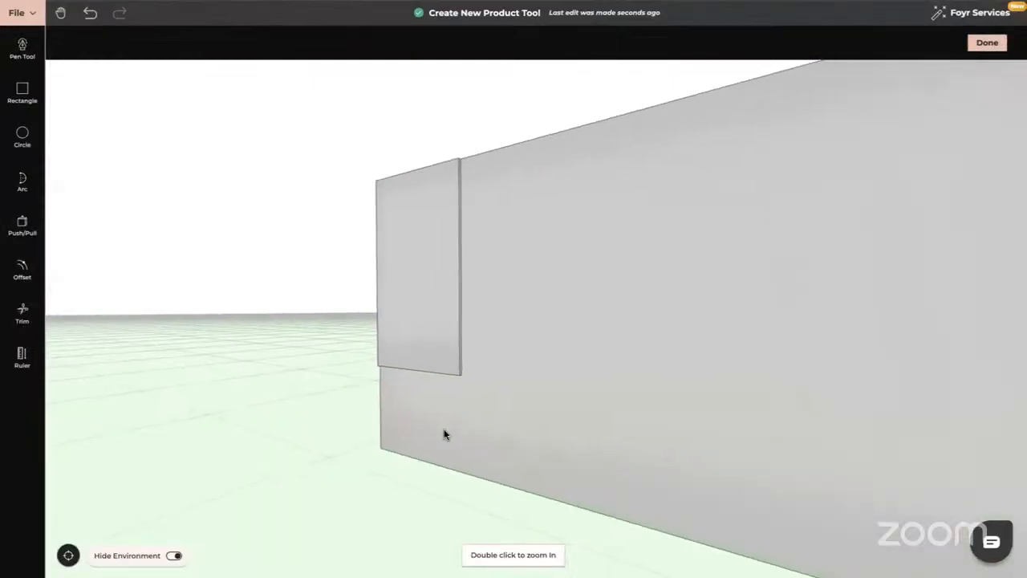
{"action": "left_click", "coordinate": [21, 224]}
{"action": "left_click", "coordinate": [422, 225]}
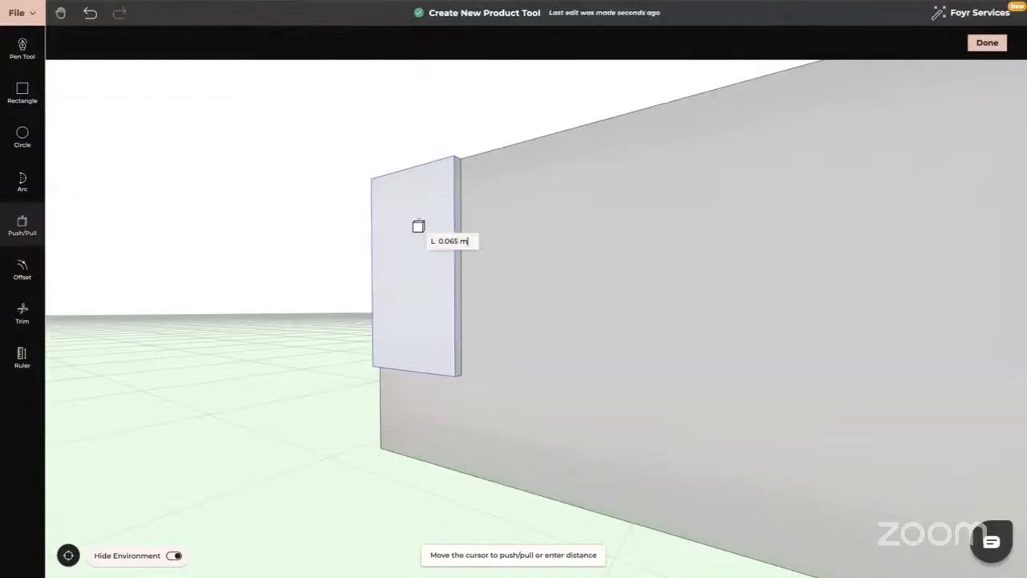
{"action": "type", "text": "0.3"}
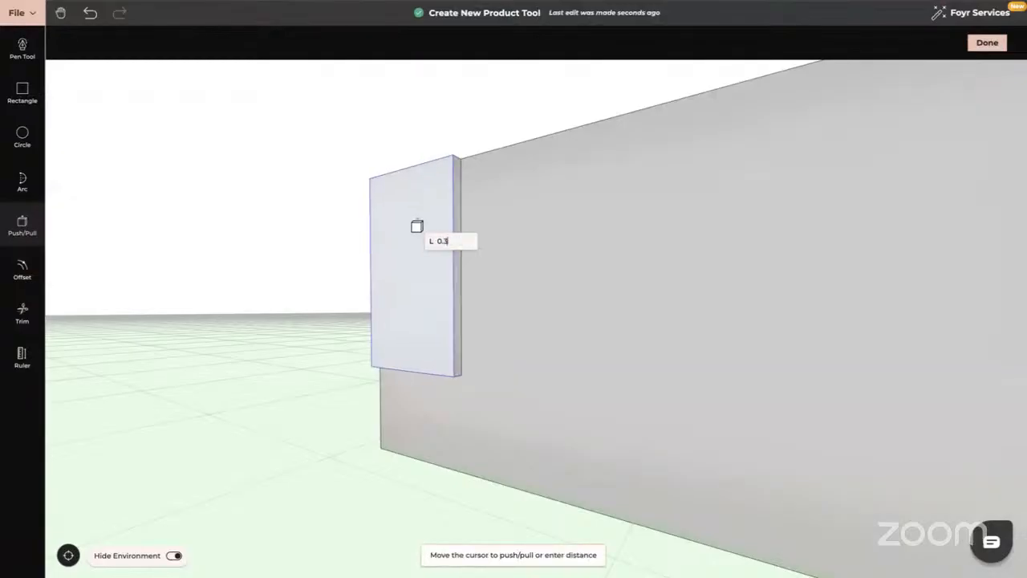
{"action": "key", "text": "Return"}
{"action": "left_click_drag", "start_coordinate": [270, 326], "coordinate": [327, 326]}
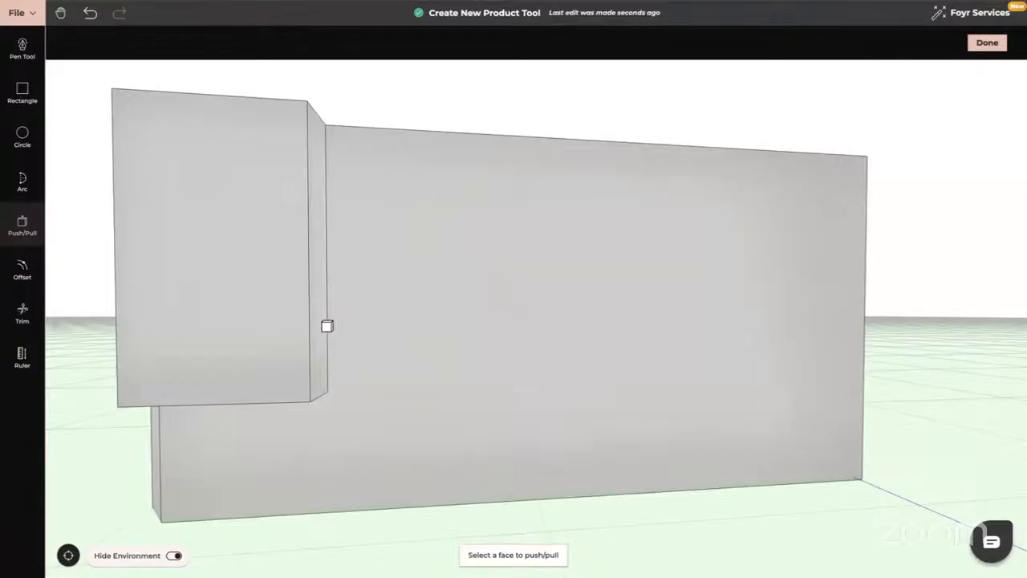
{"action": "scroll", "coordinate": [328, 326], "scroll_direction": "down", "scroll_amount": 5}
{"action": "key", "text": "Escape"}
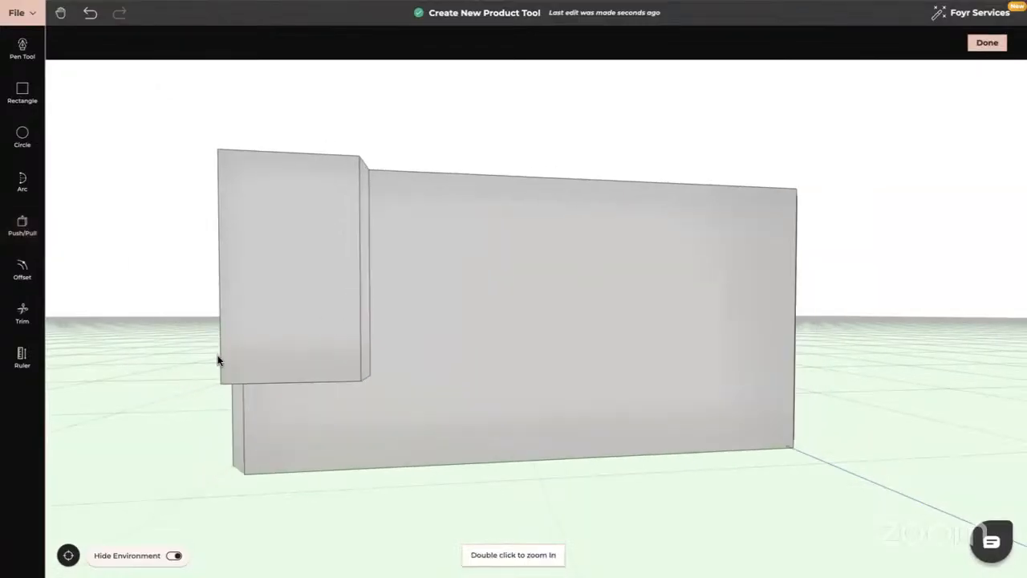
{"action": "left_click_drag", "start_coordinate": [217, 355], "coordinate": [316, 351]}
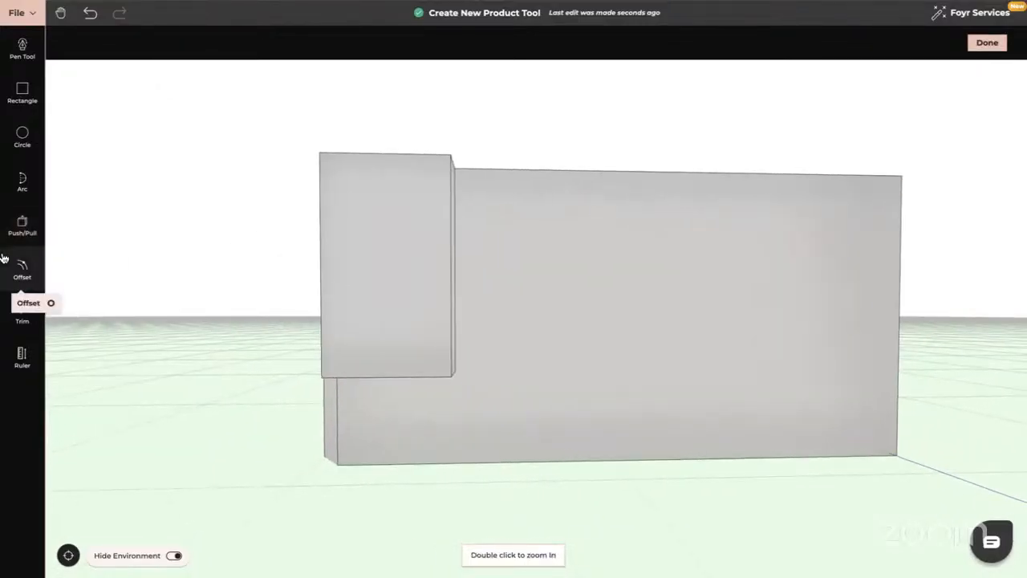
Divide the box front with a line and inset both sections by 0.02 m.
{"action": "left_click", "coordinate": [24, 273]}
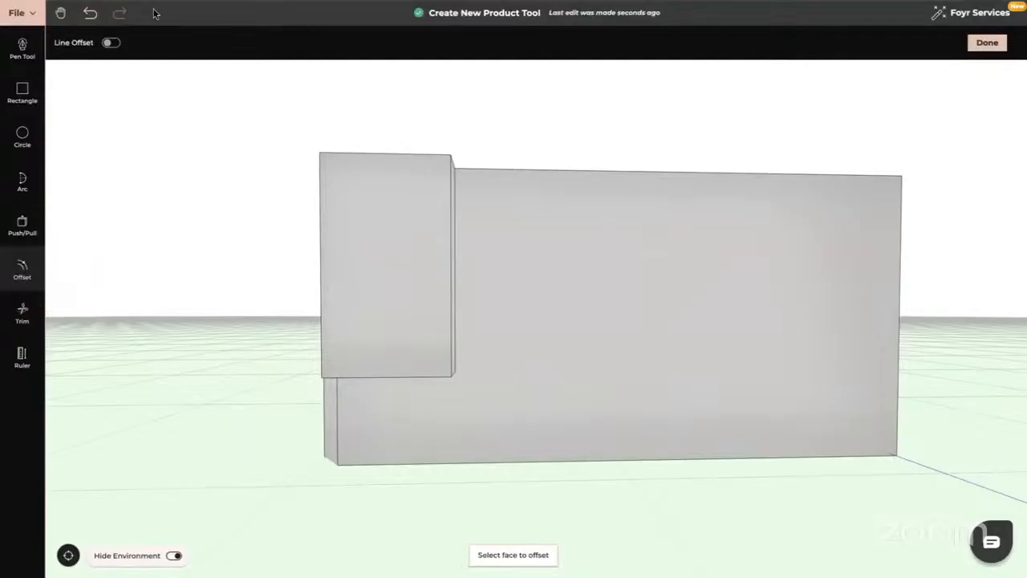
{"action": "left_click", "coordinate": [111, 43]}
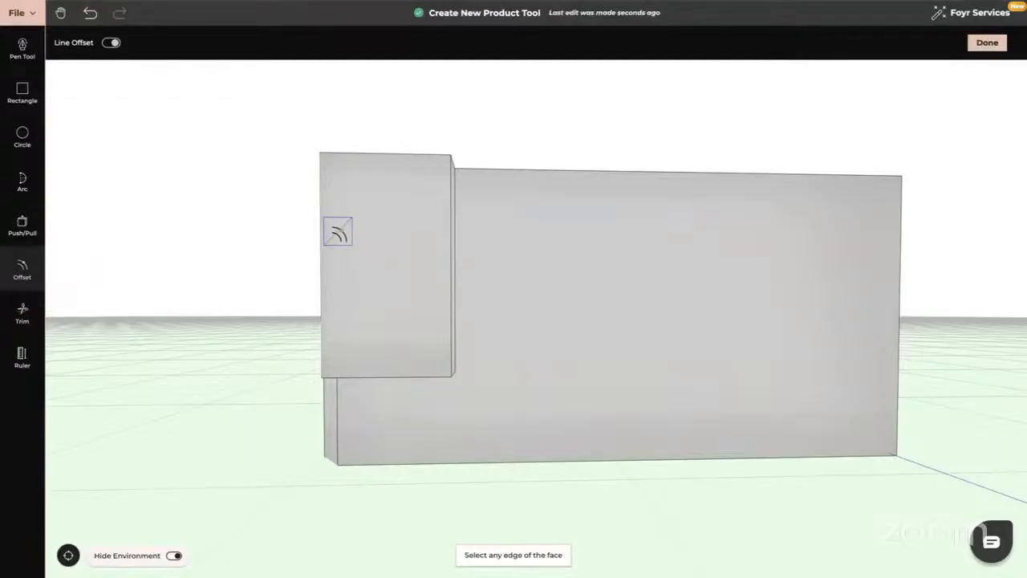
{"action": "left_click", "coordinate": [324, 233]}
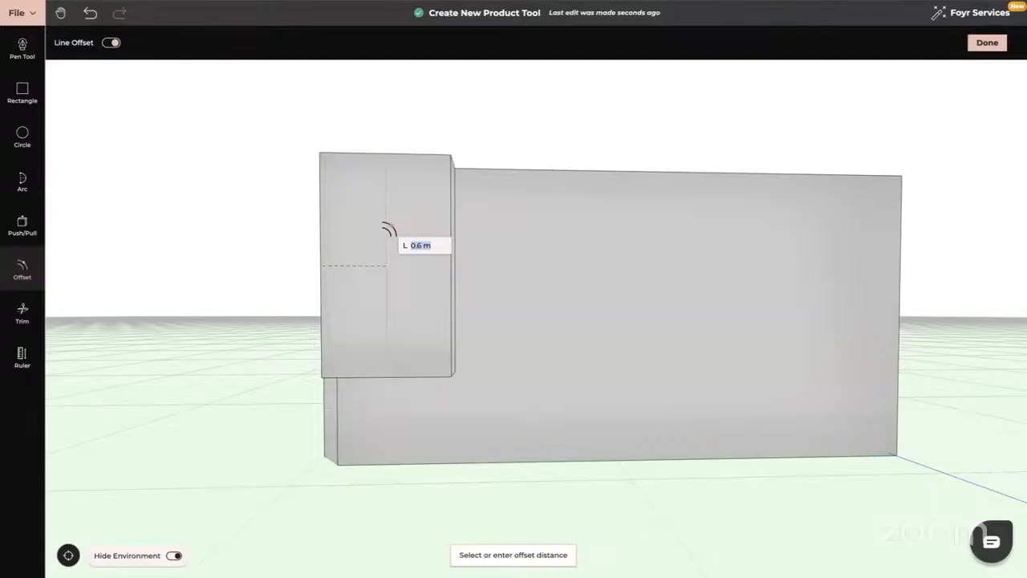
{"action": "left_click", "coordinate": [387, 233]}
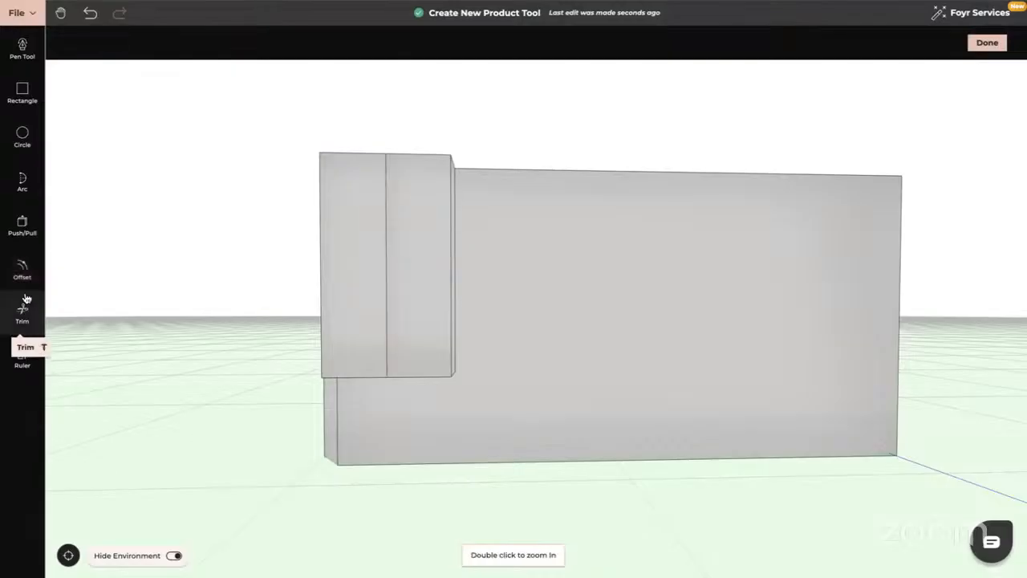
{"action": "left_click", "coordinate": [22, 267]}
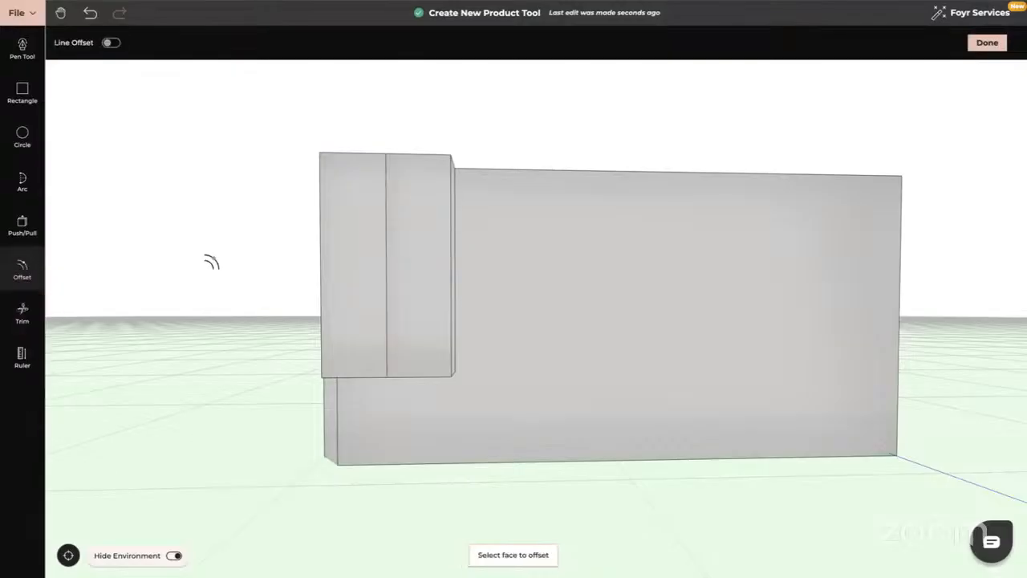
{"action": "left_click", "coordinate": [362, 243]}
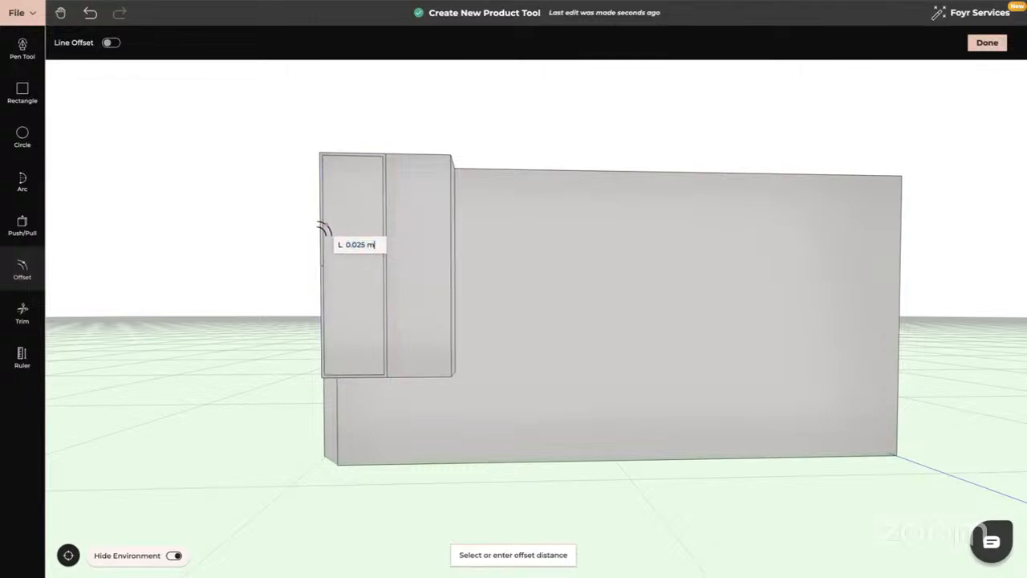
{"action": "type", "text": "0.02"}
{"action": "key", "text": "Return"}
{"action": "left_click", "coordinate": [394, 239]}
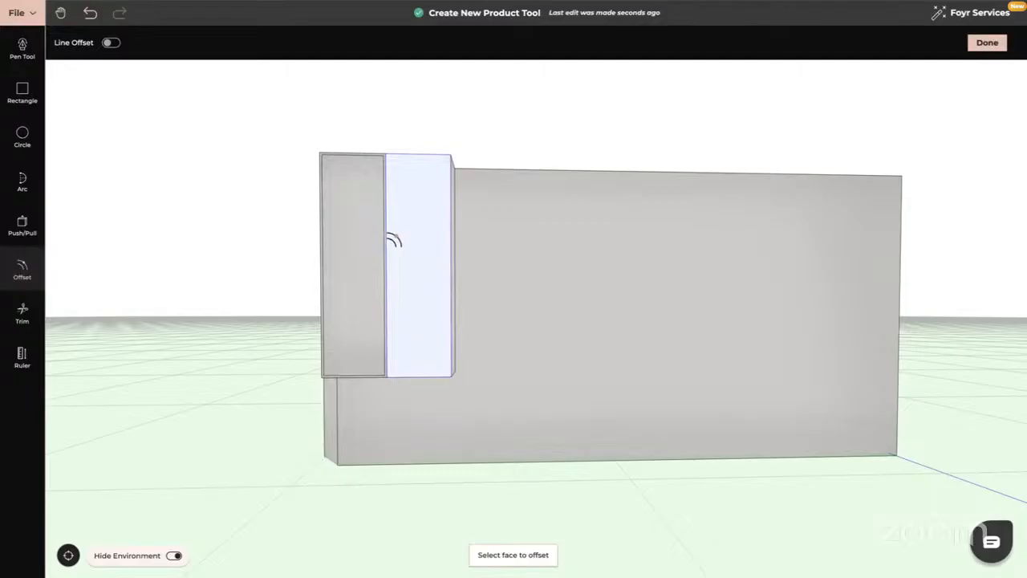
{"action": "type", "text": "0.02"}
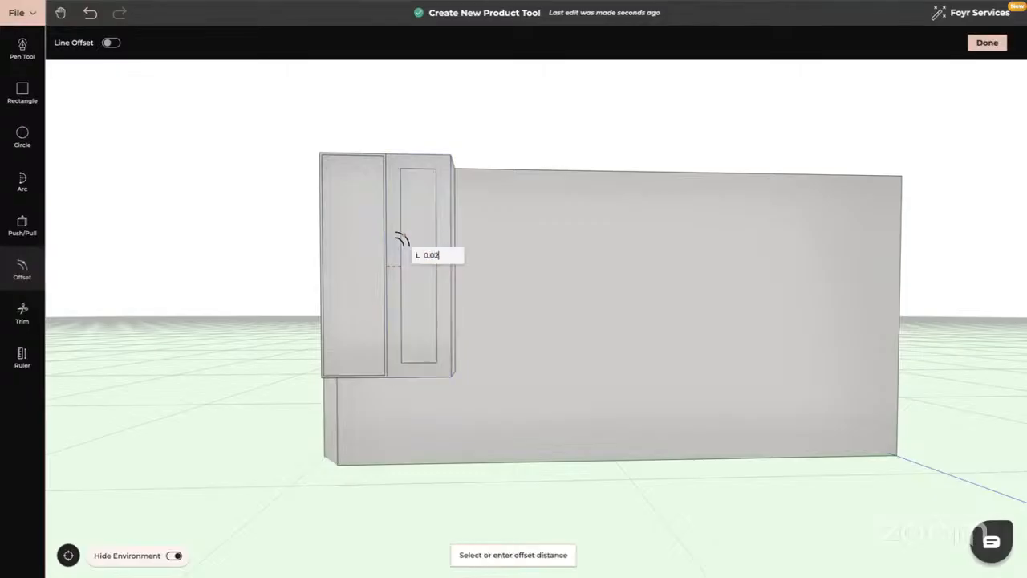
{"action": "key", "text": "Return"}
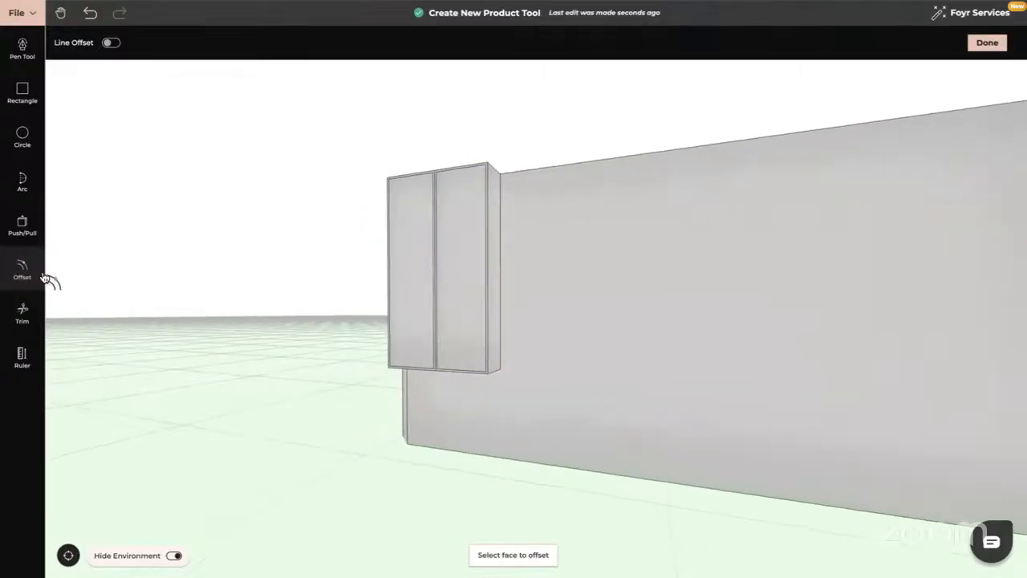
Recess both sections' inner faces 0.28 m to hollow out two open cabinets.
{"action": "left_click", "coordinate": [24, 225]}
{"action": "left_click", "coordinate": [462, 244]}
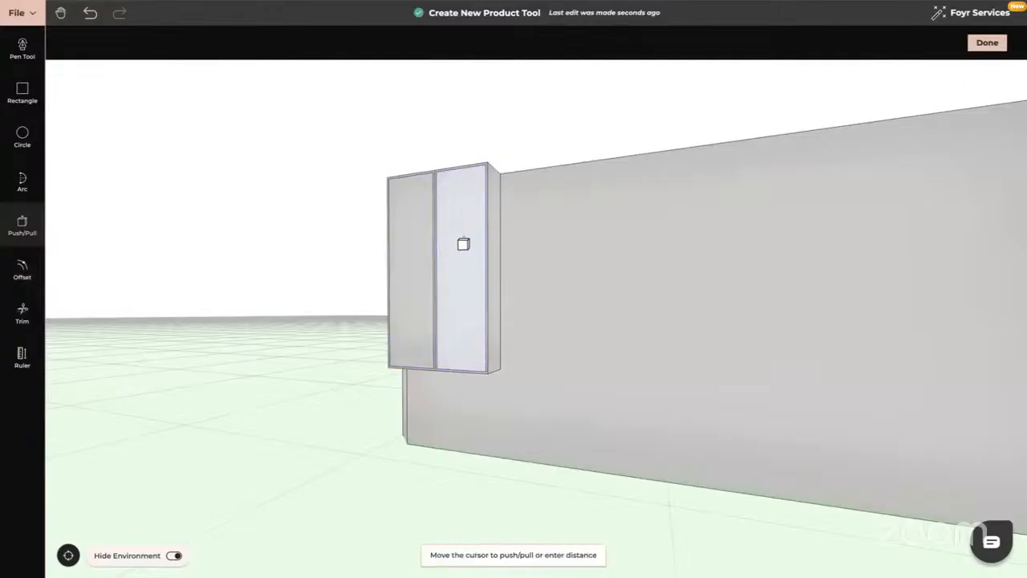
{"action": "type", "text": "0"}
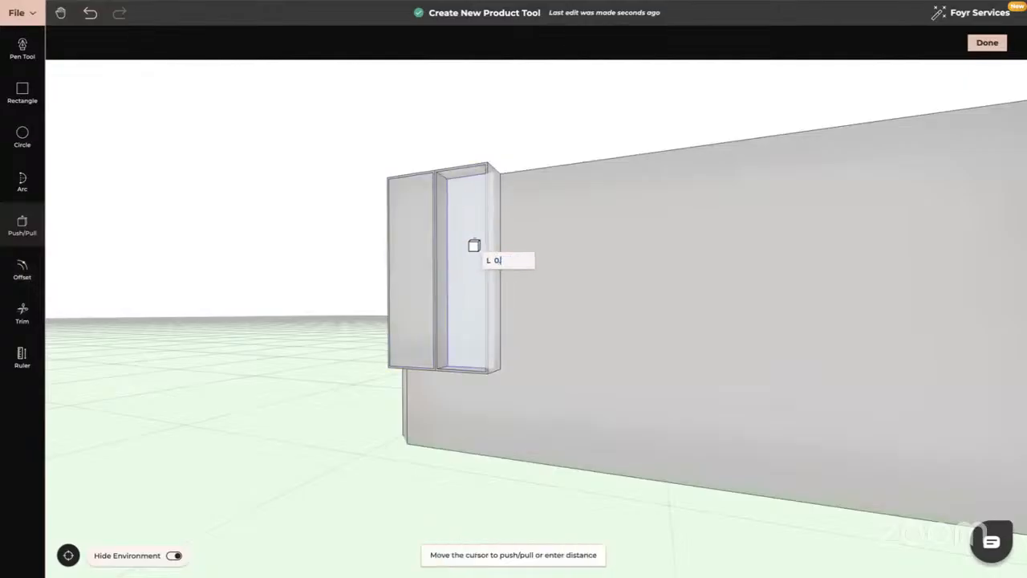
{"action": "type", "text": ".28"}
{"action": "key", "text": "Return"}
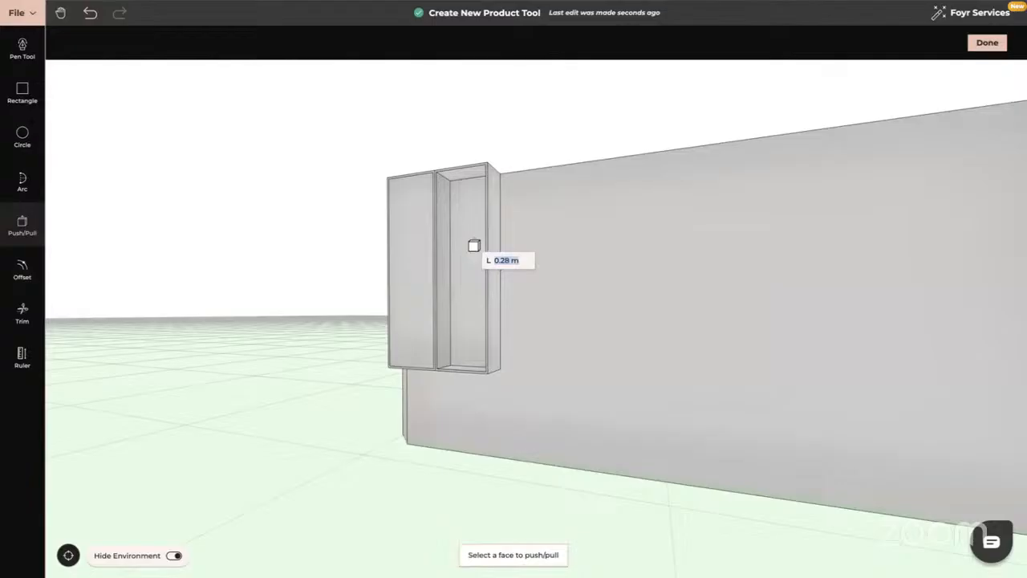
{"action": "left_click", "coordinate": [409, 239]}
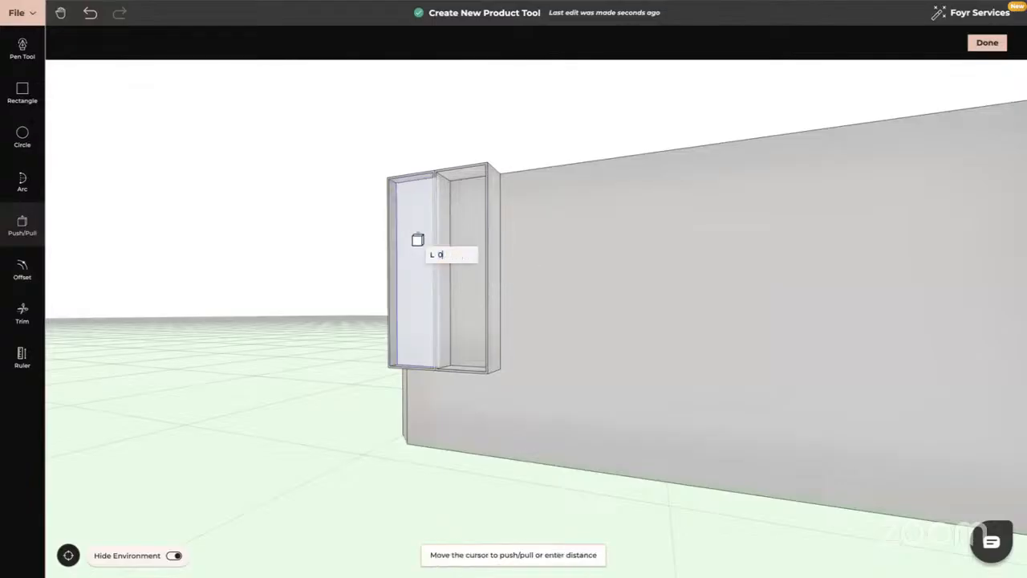
{"action": "type", "text": "0.28"}
{"action": "key", "text": "Return"}
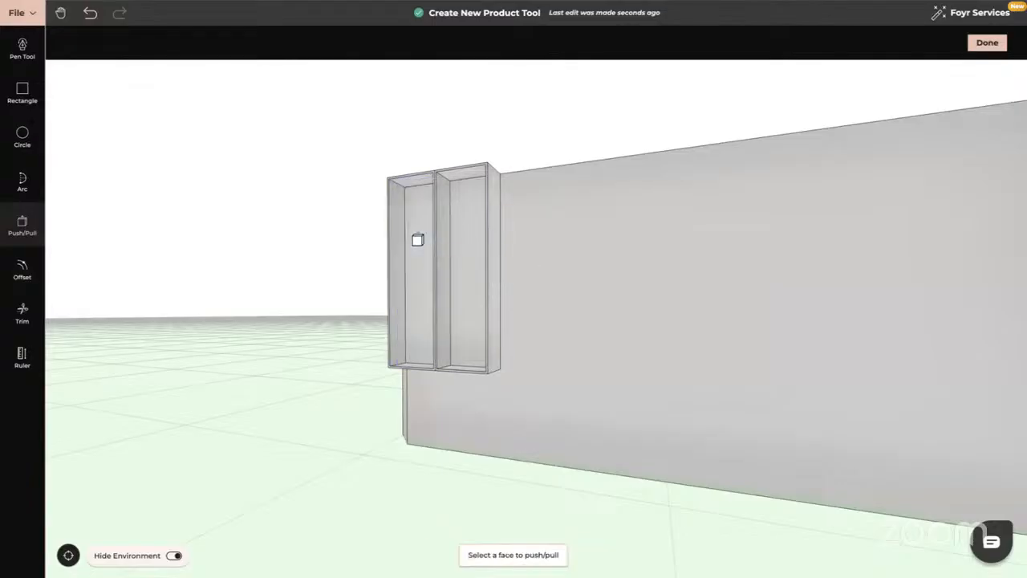
{"action": "key", "text": "Escape"}
Offset the left compartment's bottom edge to mark a first shelf line 0.42 m up.
{"action": "scroll", "coordinate": [338, 277], "scroll_direction": "up", "scroll_amount": 2}
{"action": "scroll", "coordinate": [340, 272], "scroll_direction": "up", "scroll_amount": 3}
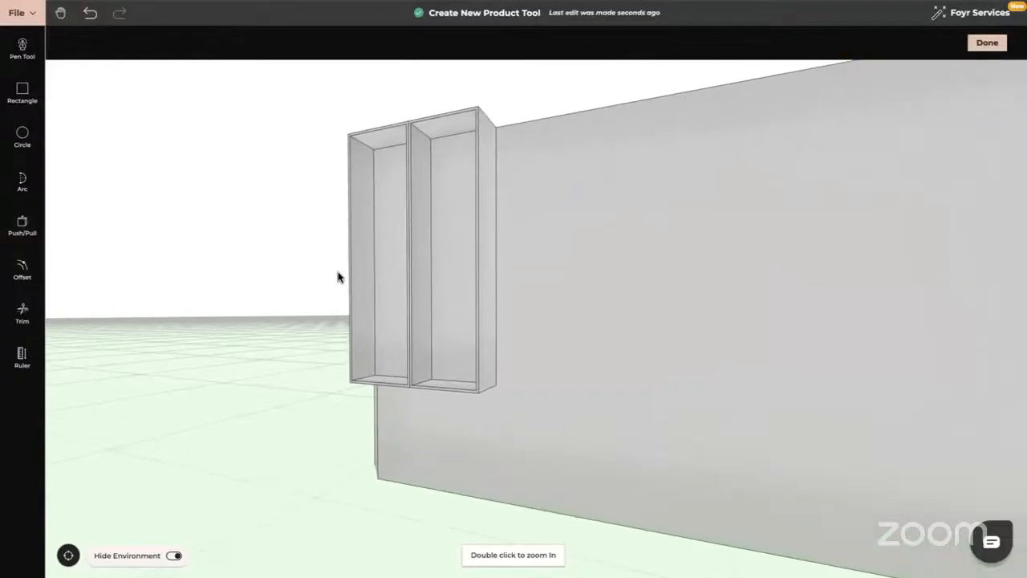
{"action": "left_click_drag", "start_coordinate": [338, 272], "coordinate": [328, 273]}
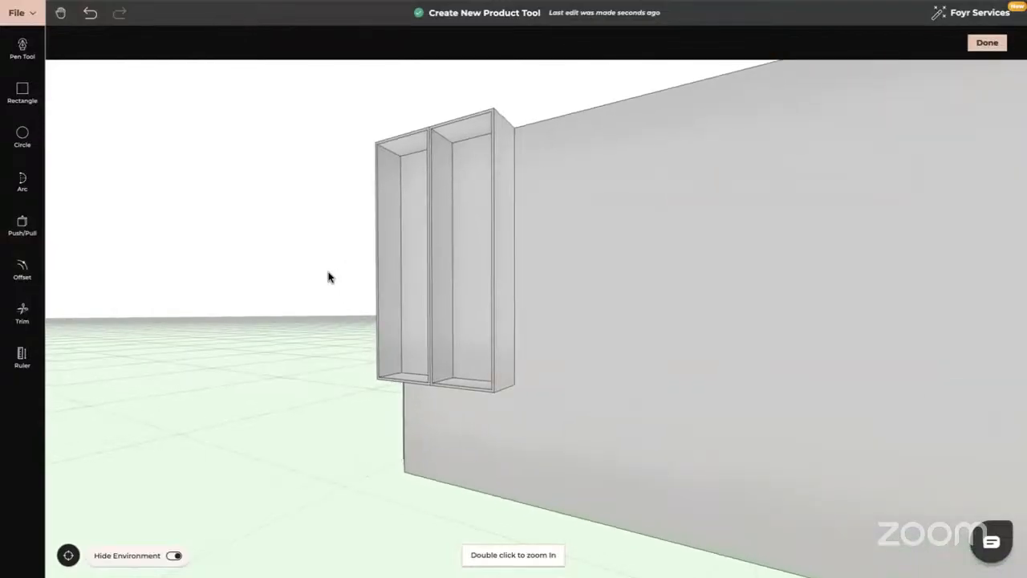
{"action": "left_click", "coordinate": [23, 269]}
{"action": "left_click", "coordinate": [116, 44]}
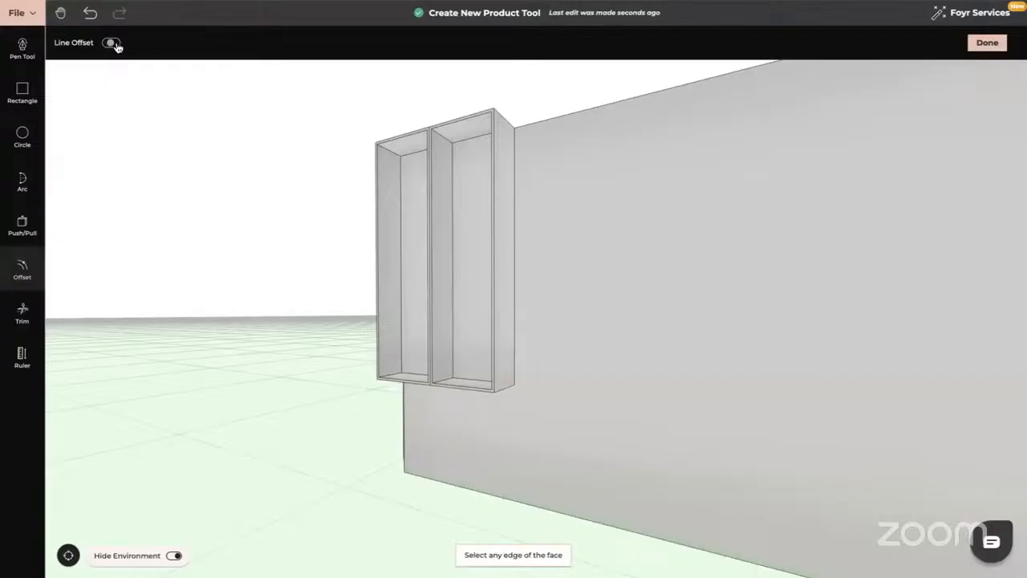
{"action": "left_click", "coordinate": [393, 361]}
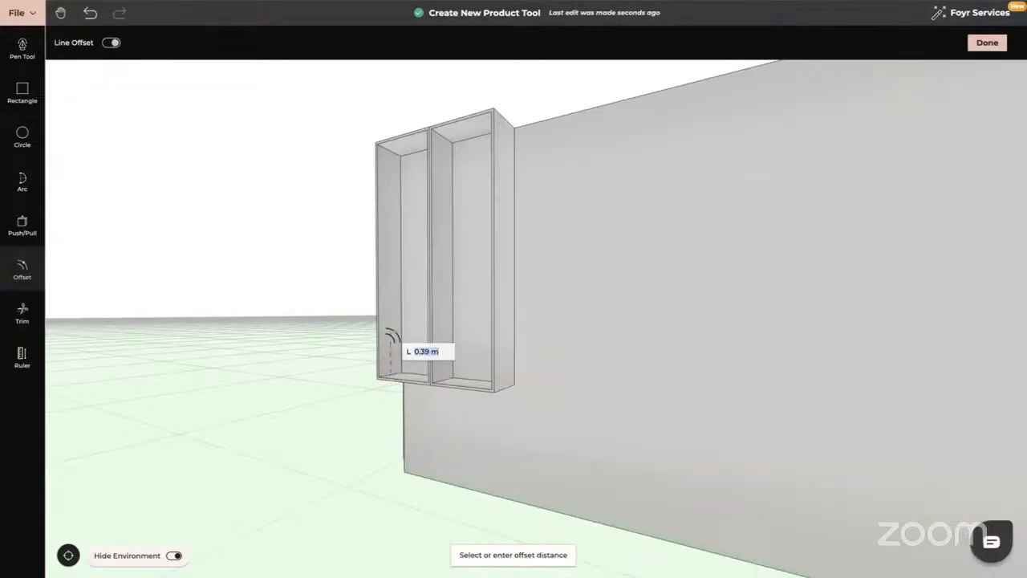
{"action": "type", "text": "0.4"}
{"action": "key", "text": "Return"}
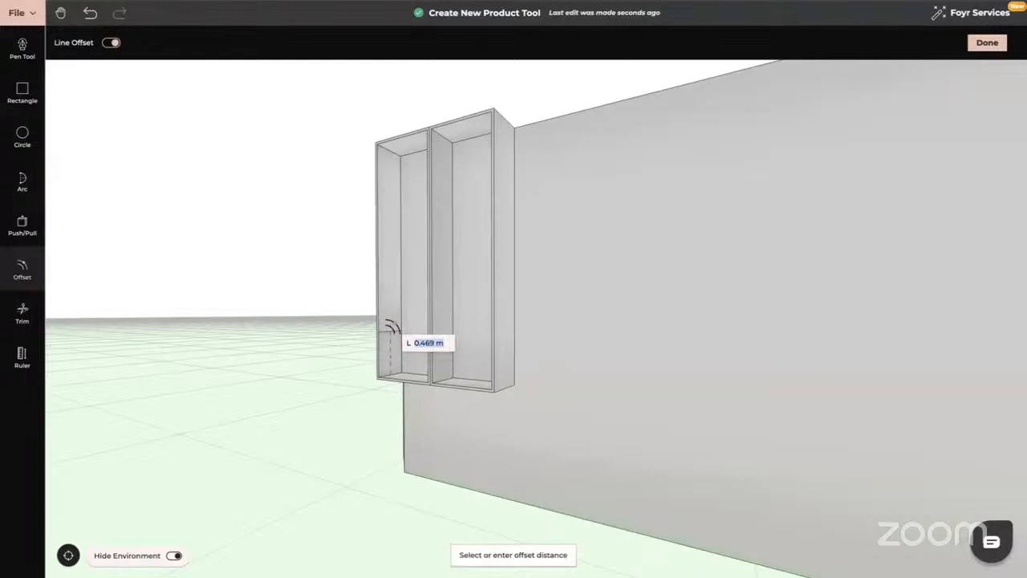
{"action": "type", "text": "0"}
{"action": "key", "text": "Return"}
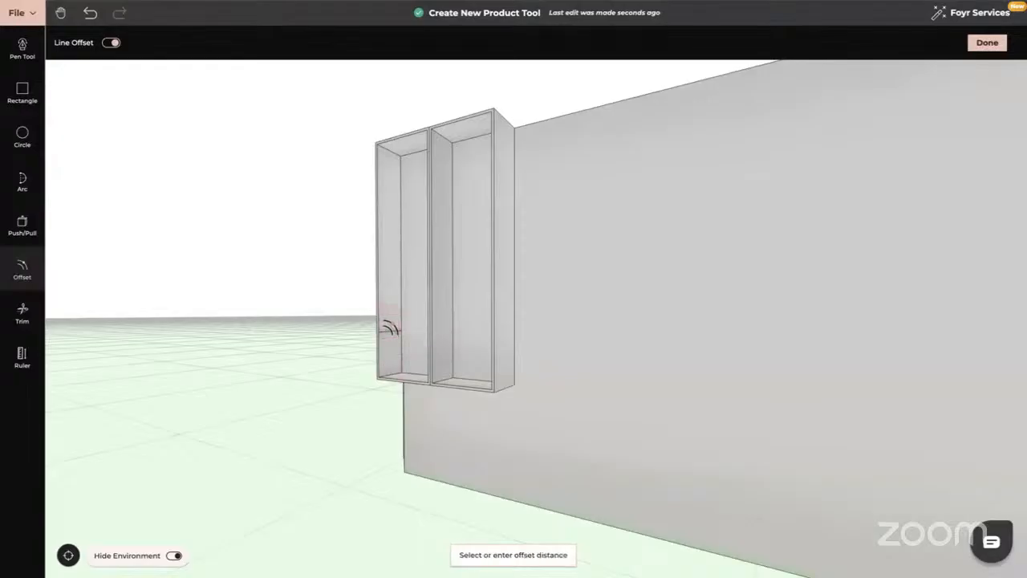
{"action": "type", "text": "0.4"}
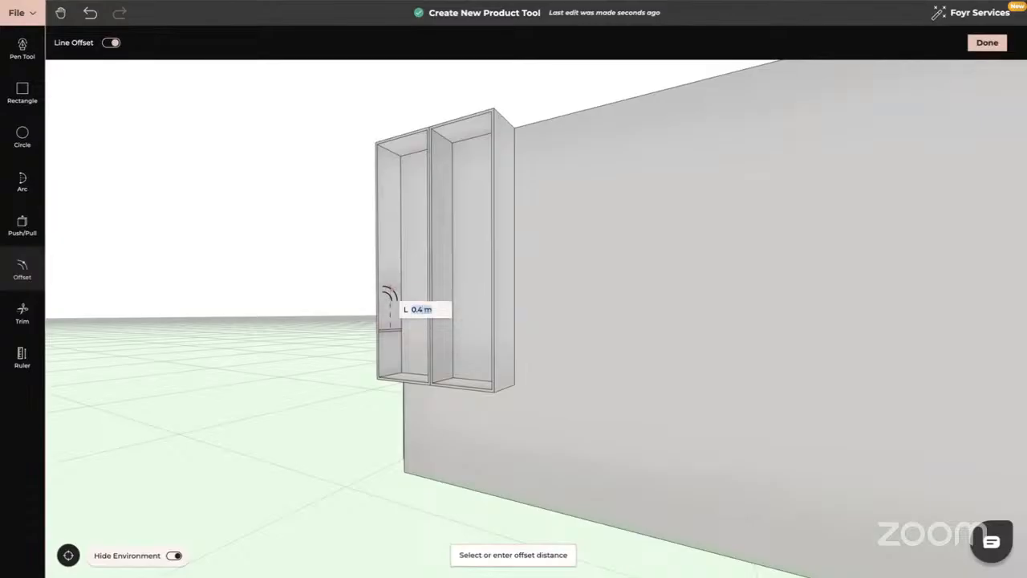
{"action": "type", "text": "0"}
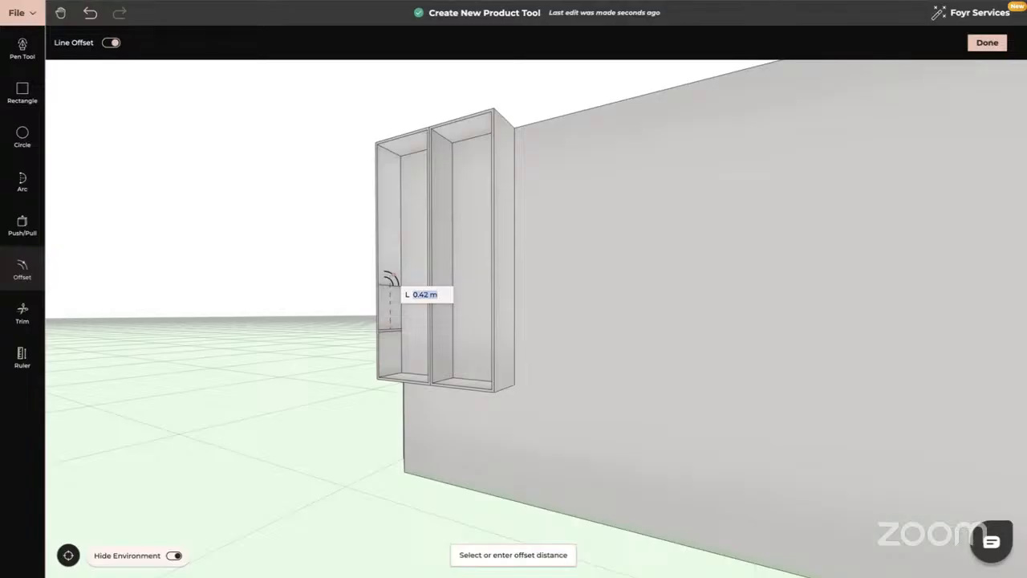
{"action": "key", "text": "Return"}
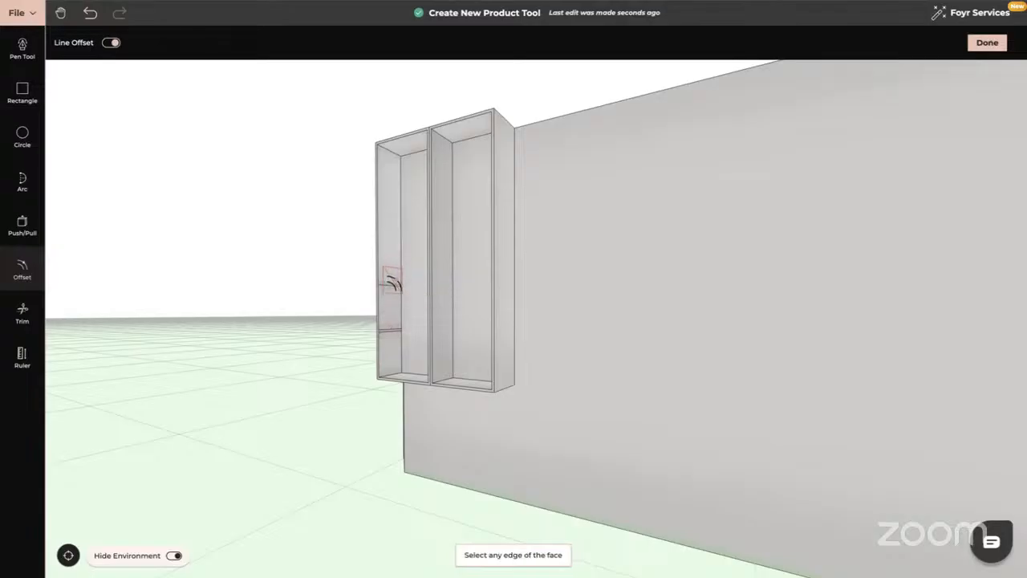
Add two more shelf lines, each 0.42 m above the previous one.
{"action": "left_click", "coordinate": [391, 284]}
{"action": "type", "text": "0.4"}
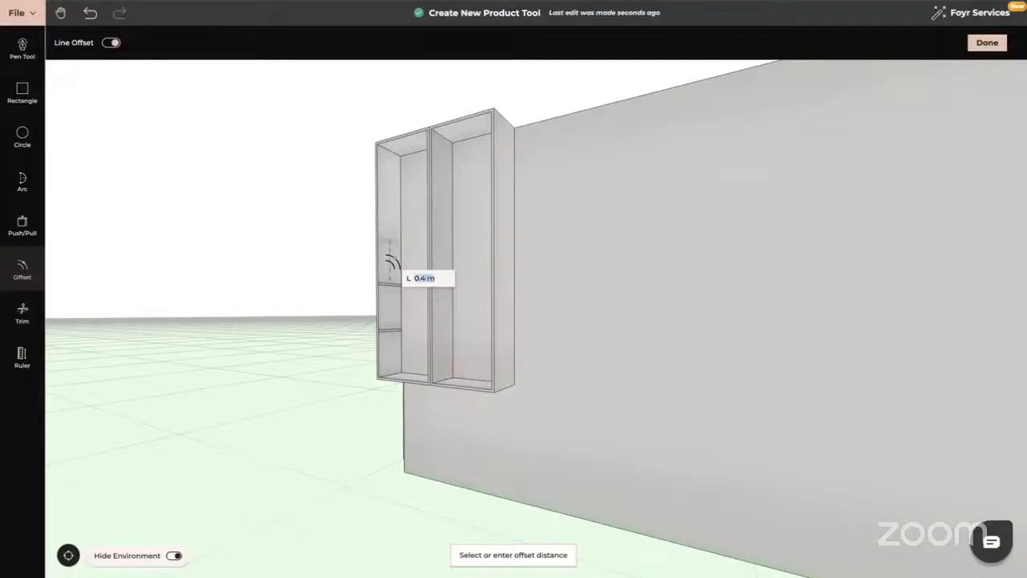
{"action": "type", "text": "0"}
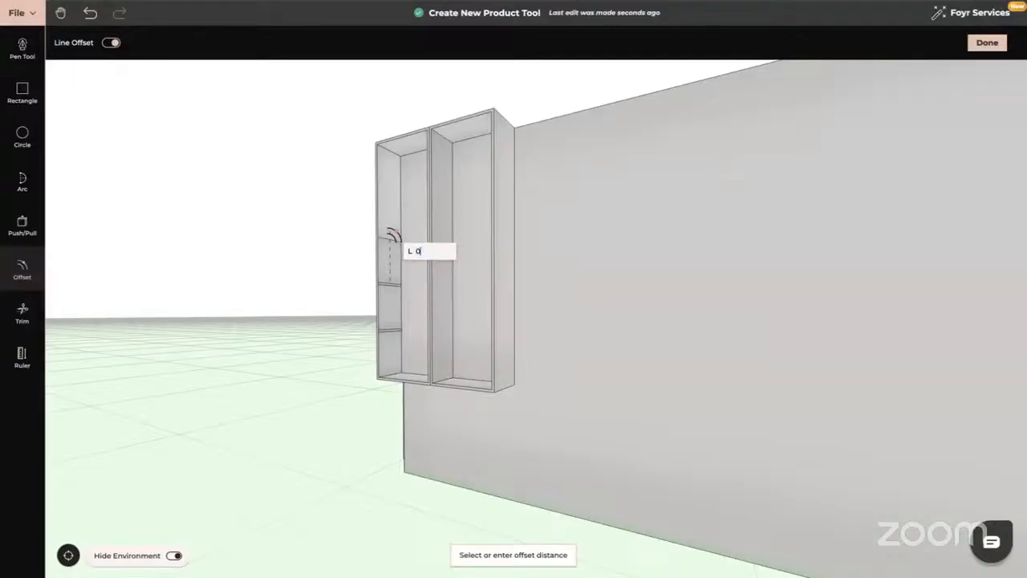
{"action": "type", "text": ".42"}
{"action": "key", "text": "Return"}
{"action": "left_click", "coordinate": [388, 237]}
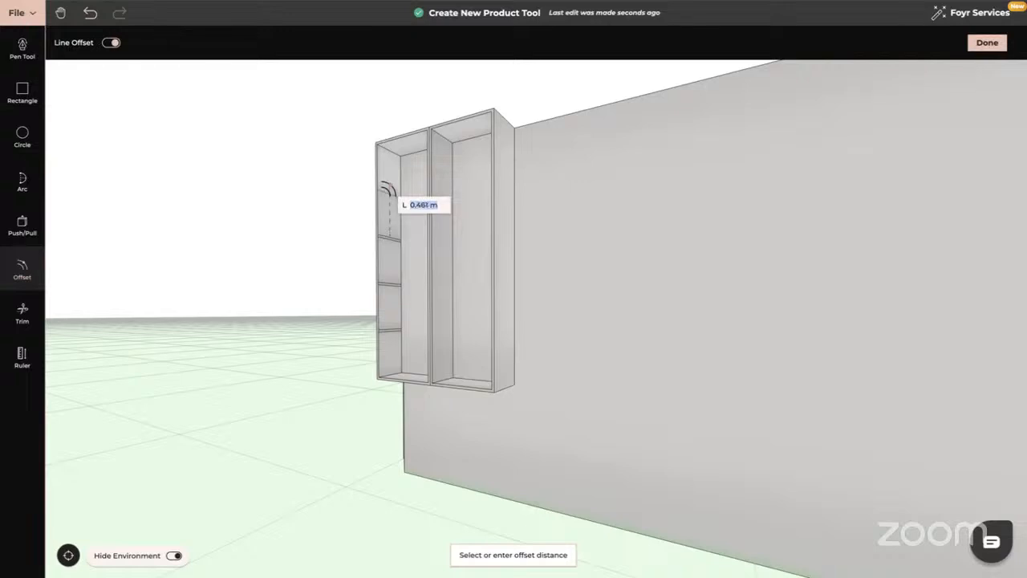
{"action": "type", "text": "0"}
{"action": "key", "text": "Return"}
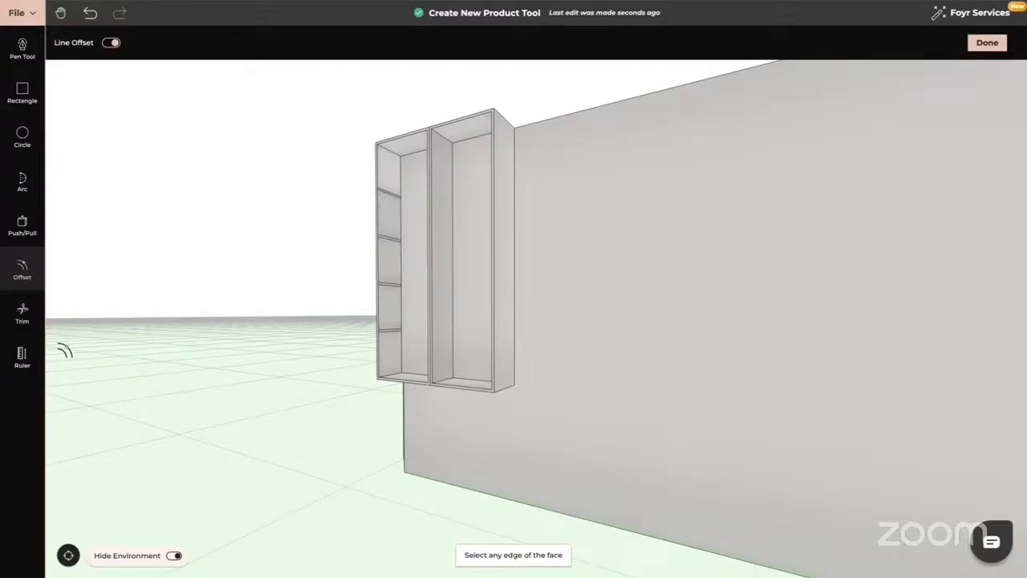
{"action": "left_click", "coordinate": [21, 225]}
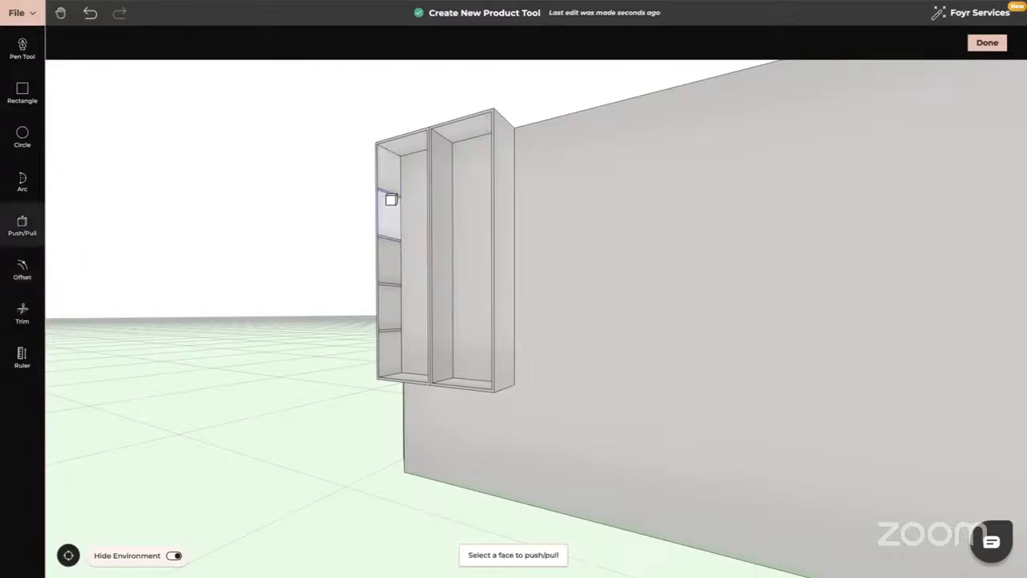
Undo a mistaken push on the left cabinet's top, then pull a shelf near its top.
{"action": "left_click", "coordinate": [389, 195]}
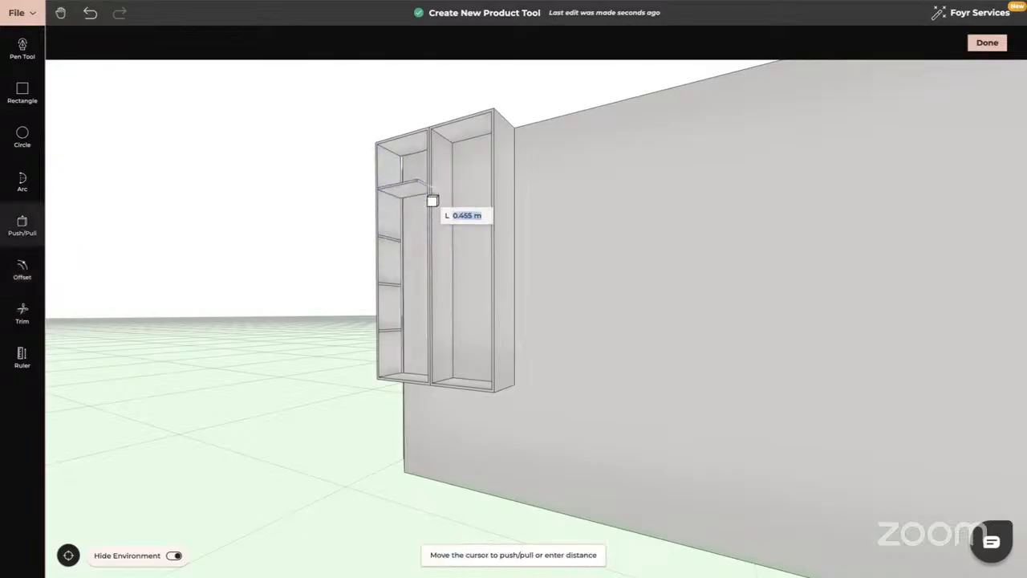
{"action": "left_click", "coordinate": [464, 201]}
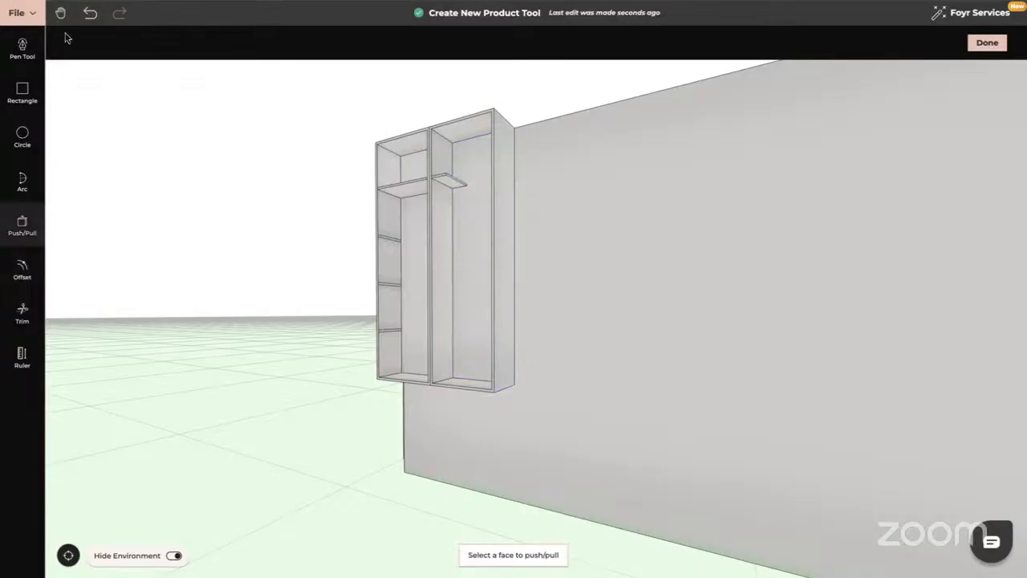
{"action": "left_click", "coordinate": [90, 18]}
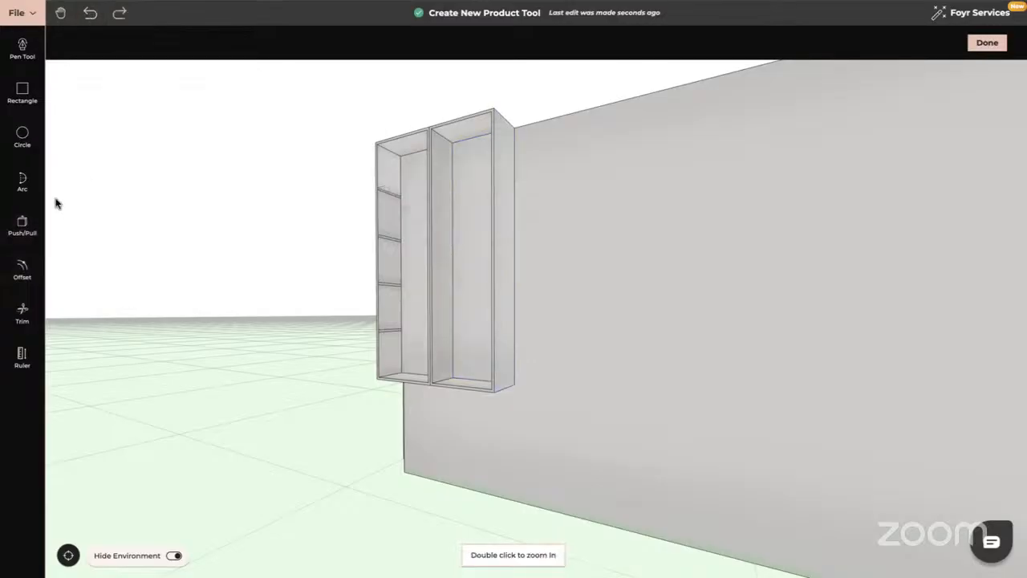
{"action": "left_click", "coordinate": [22, 224]}
{"action": "left_click", "coordinate": [389, 197]}
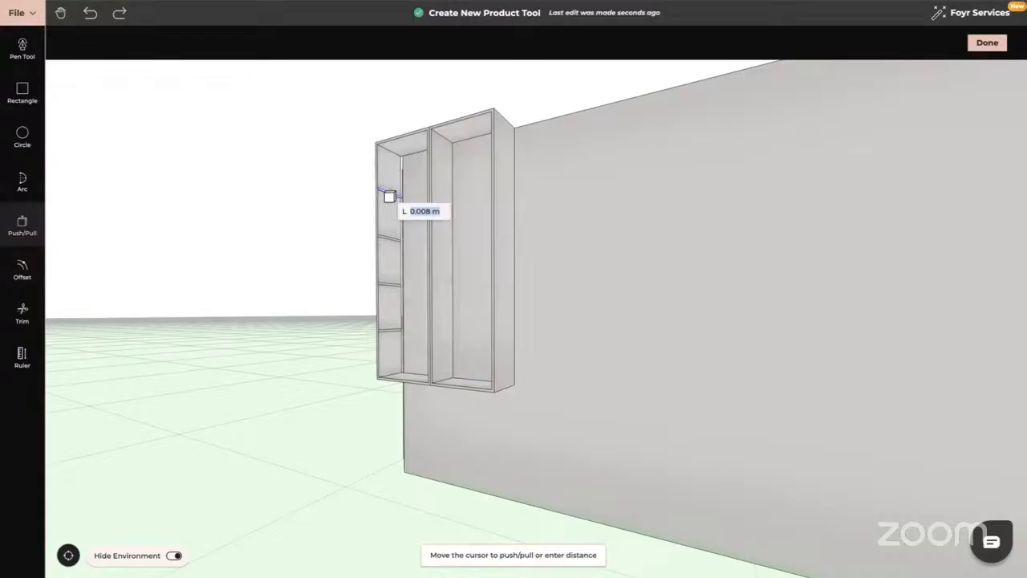
{"action": "left_click", "coordinate": [506, 190]}
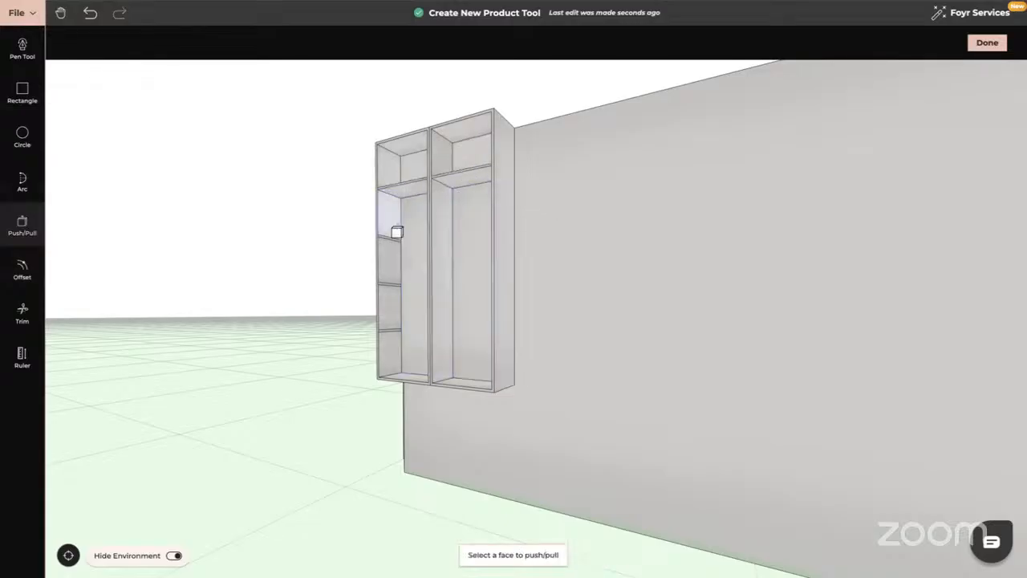
Pull three lower shelf bands level with the right cabinet's shelves and finish editing.
{"action": "left_click", "coordinate": [387, 239]}
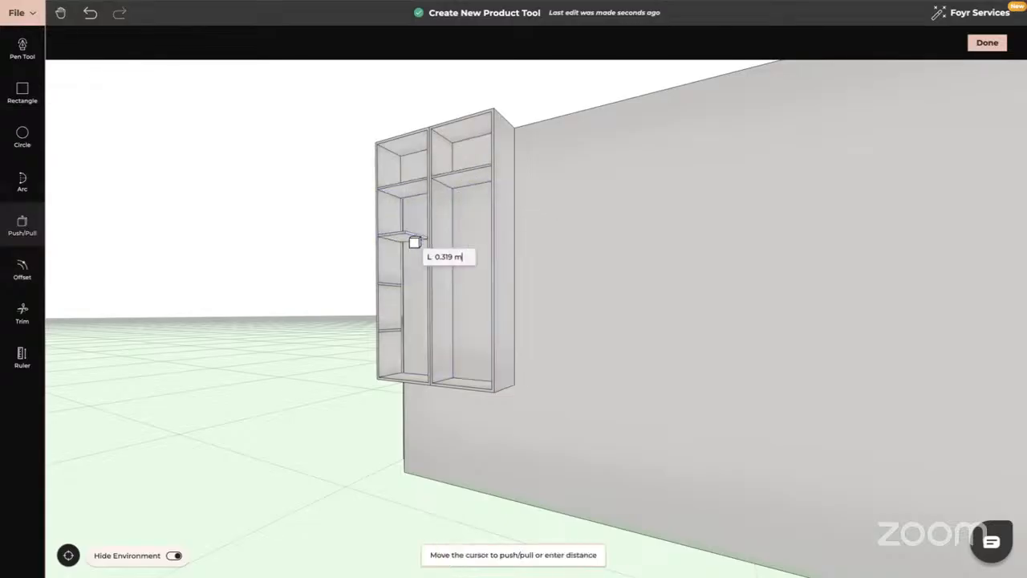
{"action": "left_click", "coordinate": [503, 236]}
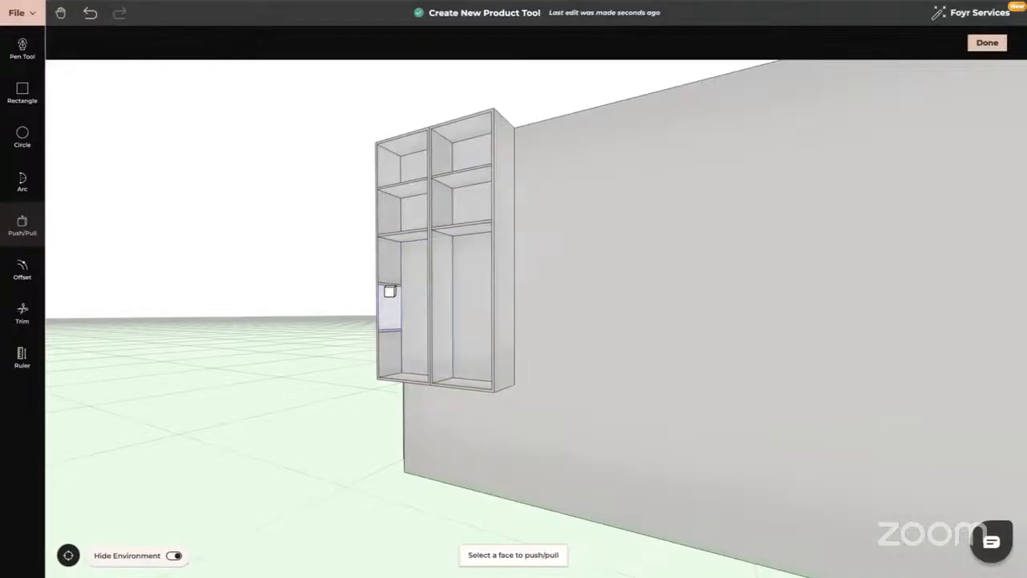
{"action": "left_click", "coordinate": [390, 288]}
{"action": "left_click", "coordinate": [508, 282]}
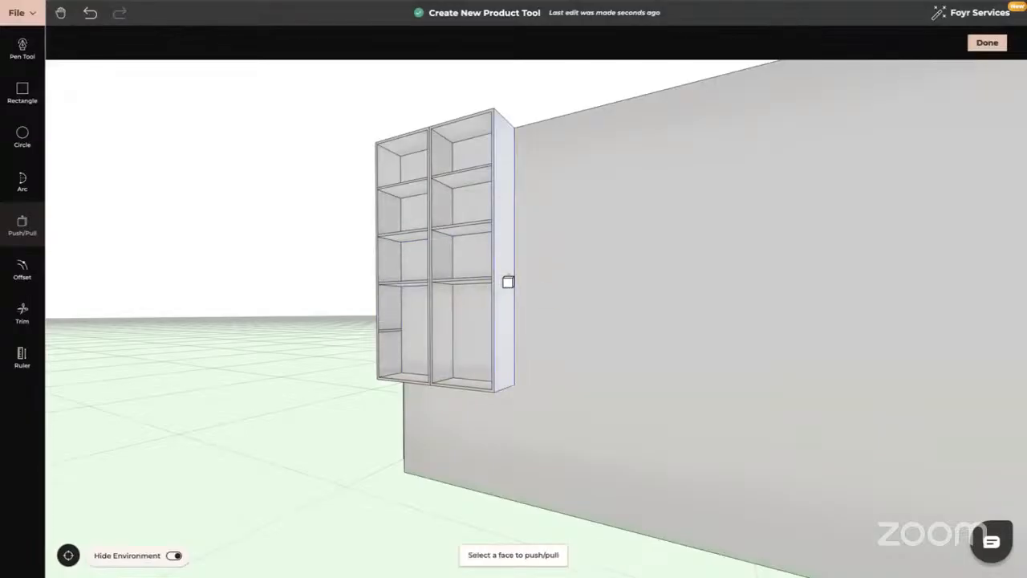
{"action": "left_click", "coordinate": [391, 334]}
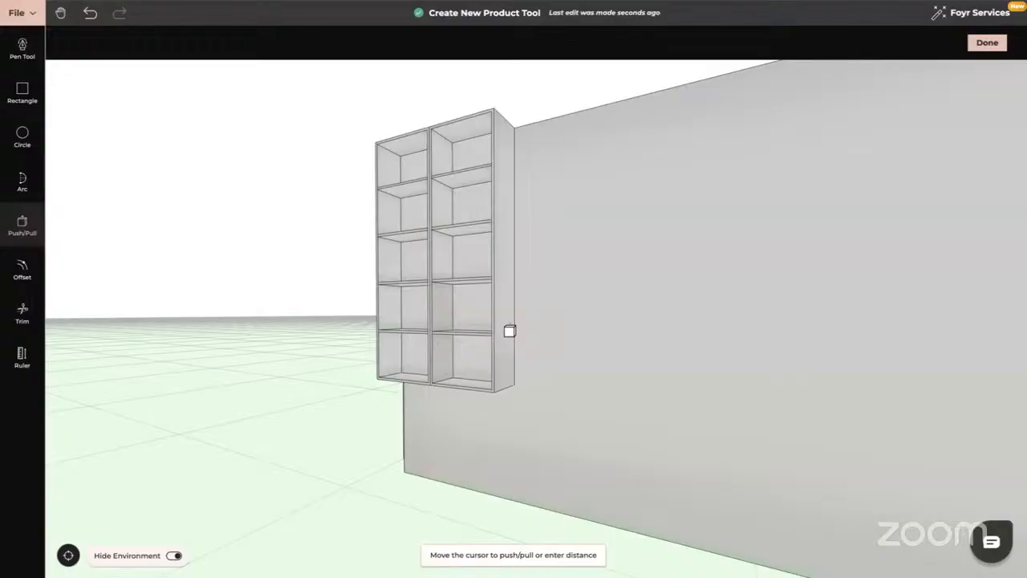
{"action": "left_click", "coordinate": [509, 330]}
{"action": "key", "text": "Escape"}
{"action": "left_click_drag", "start_coordinate": [435, 371], "coordinate": [474, 371]}
{"action": "left_click", "coordinate": [993, 45]}
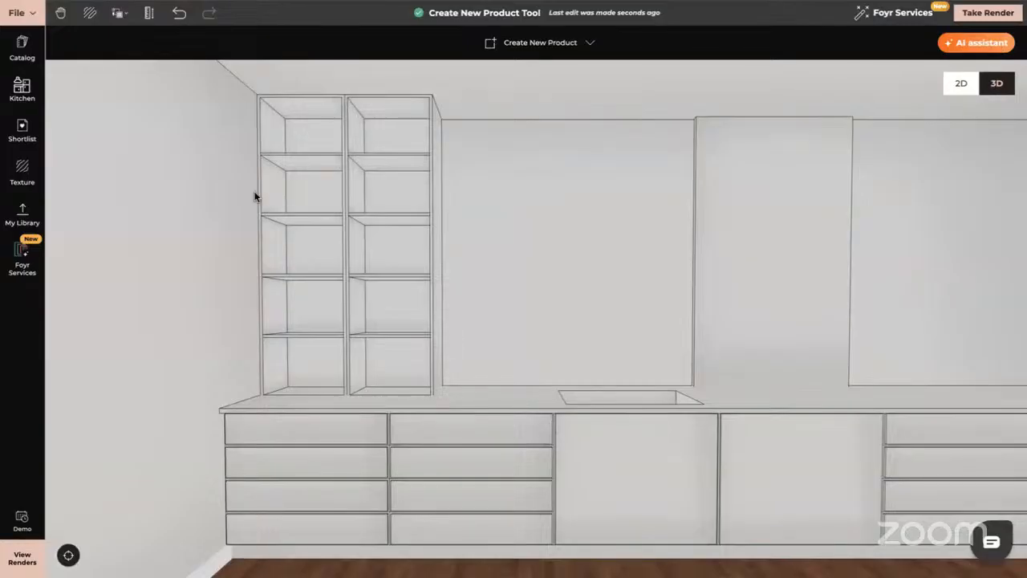
{"action": "left_click", "coordinate": [23, 48]}
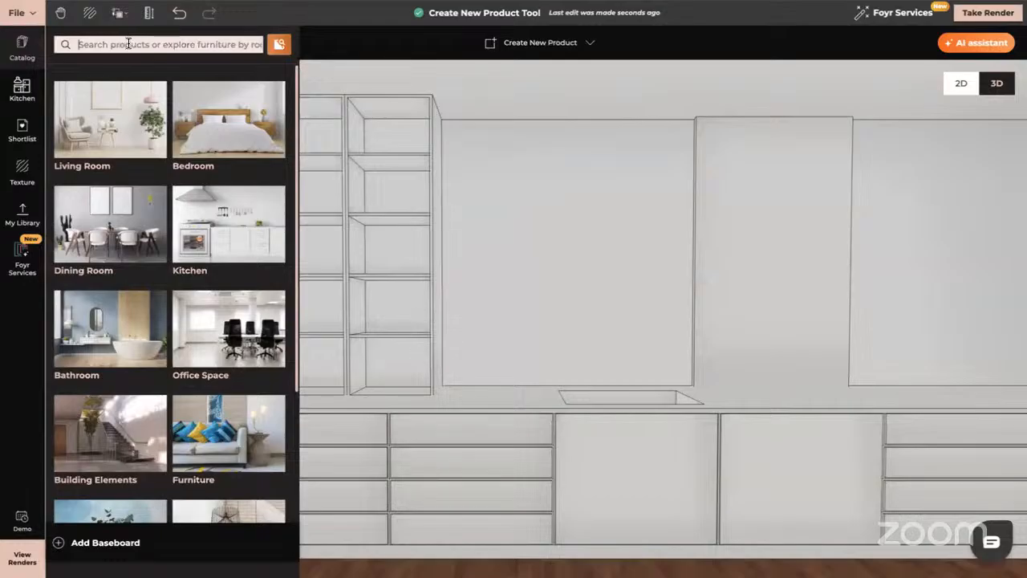
{"action": "left_click", "coordinate": [128, 44]}
{"action": "type", "text": "strip light"}
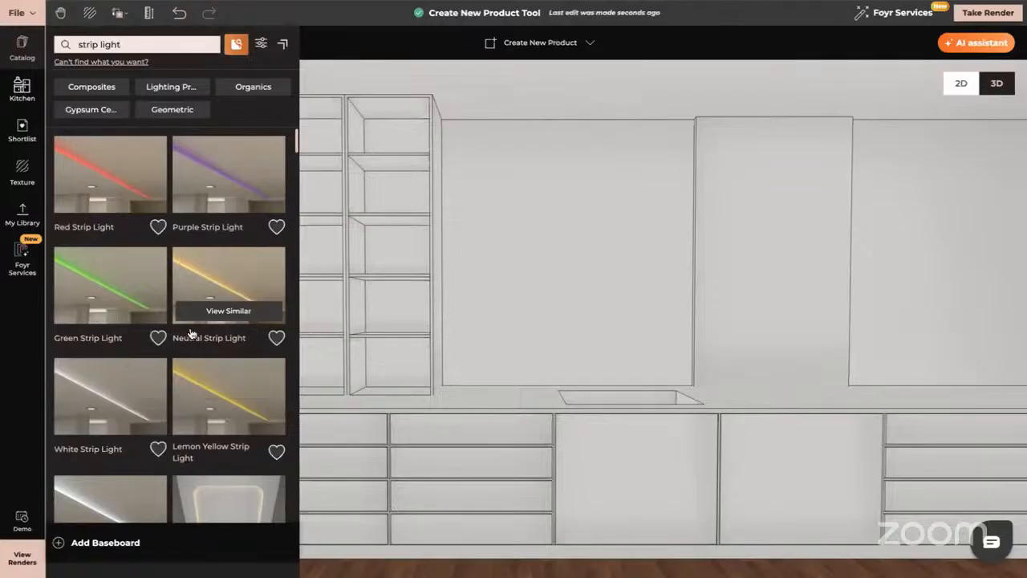
{"action": "scroll", "coordinate": [208, 293], "scroll_direction": "down", "scroll_amount": 1}
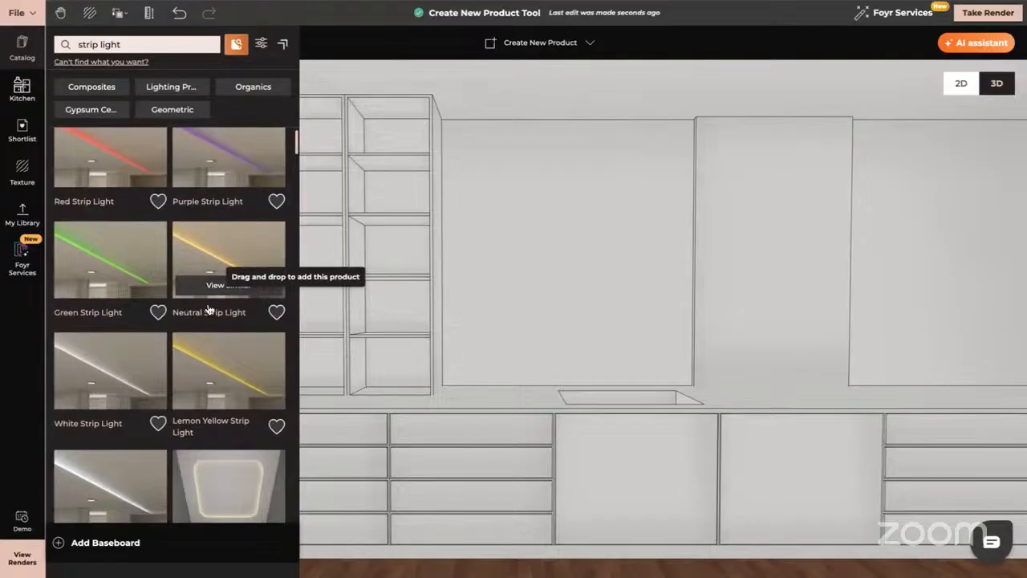
{"action": "scroll", "coordinate": [178, 324], "scroll_direction": "down", "scroll_amount": 3}
{"action": "scroll", "coordinate": [180, 325], "scroll_direction": "down", "scroll_amount": 1}
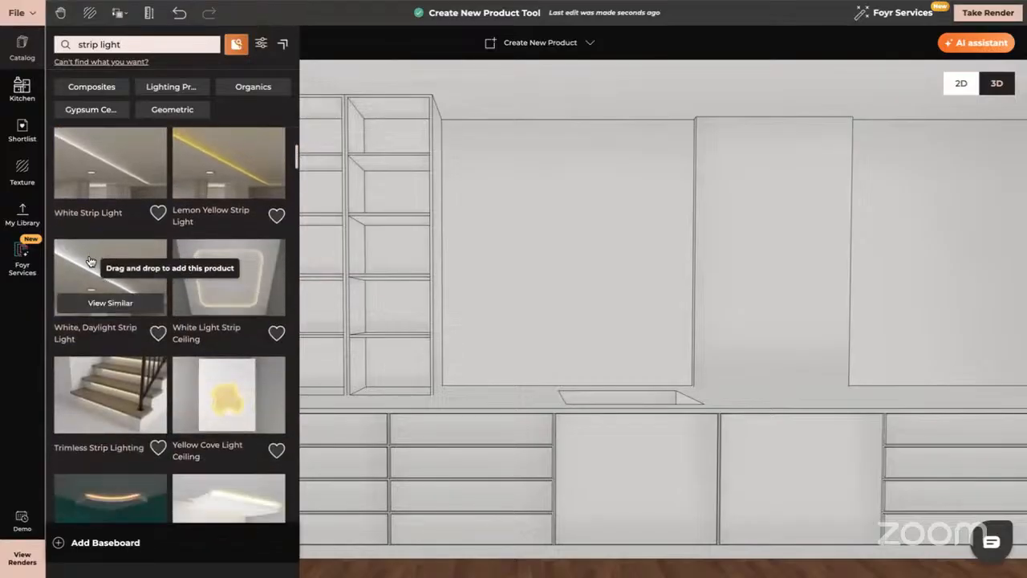
{"action": "scroll", "coordinate": [133, 321], "scroll_direction": "down", "scroll_amount": 3}
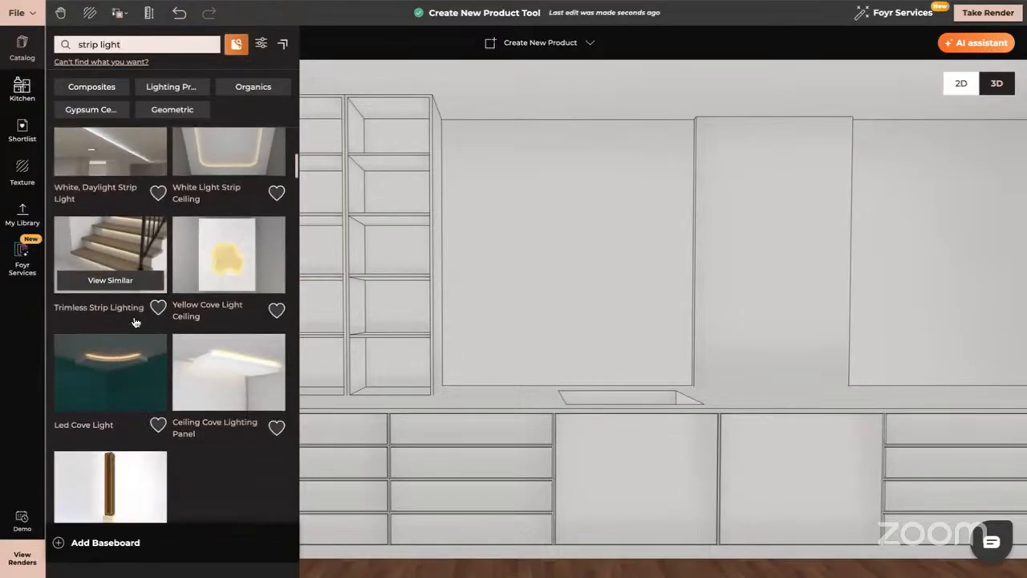
{"action": "scroll", "coordinate": [136, 322], "scroll_direction": "down", "scroll_amount": 6}
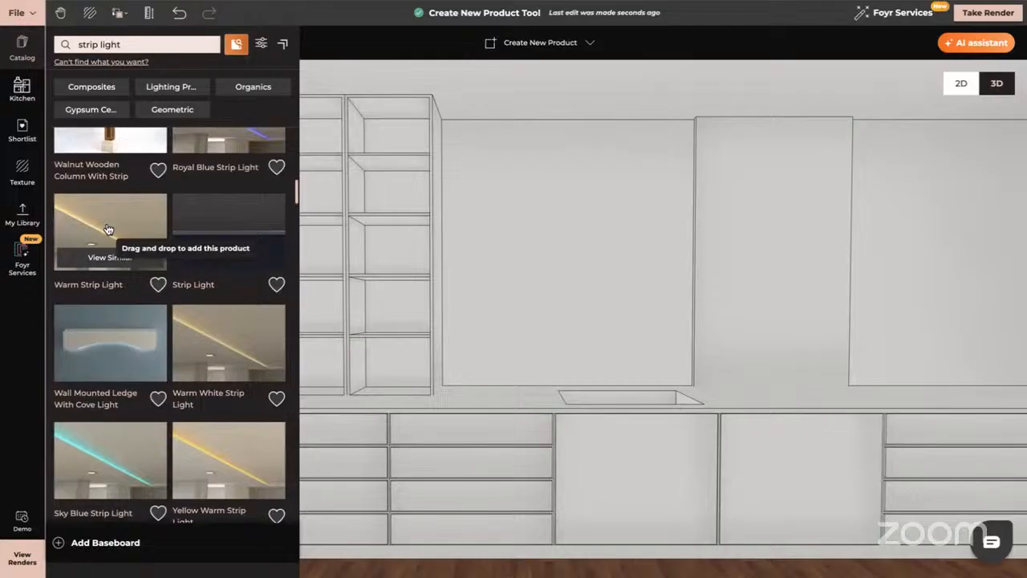
{"action": "scroll", "coordinate": [217, 345], "scroll_direction": "down", "scroll_amount": 3}
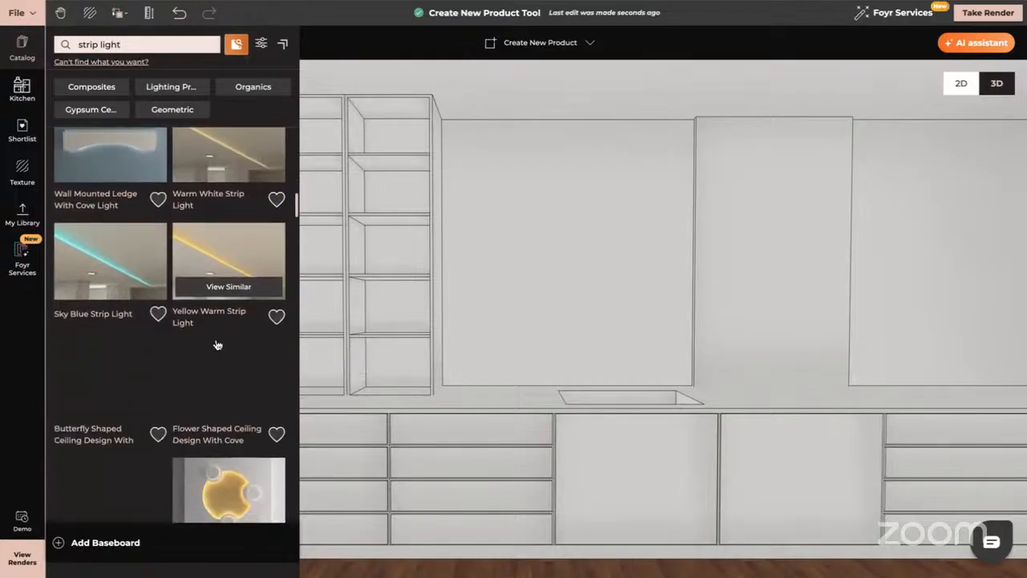
{"action": "scroll", "coordinate": [216, 345], "scroll_direction": "up", "scroll_amount": 8}
{"action": "scroll", "coordinate": [217, 345], "scroll_direction": "up", "scroll_amount": 1}
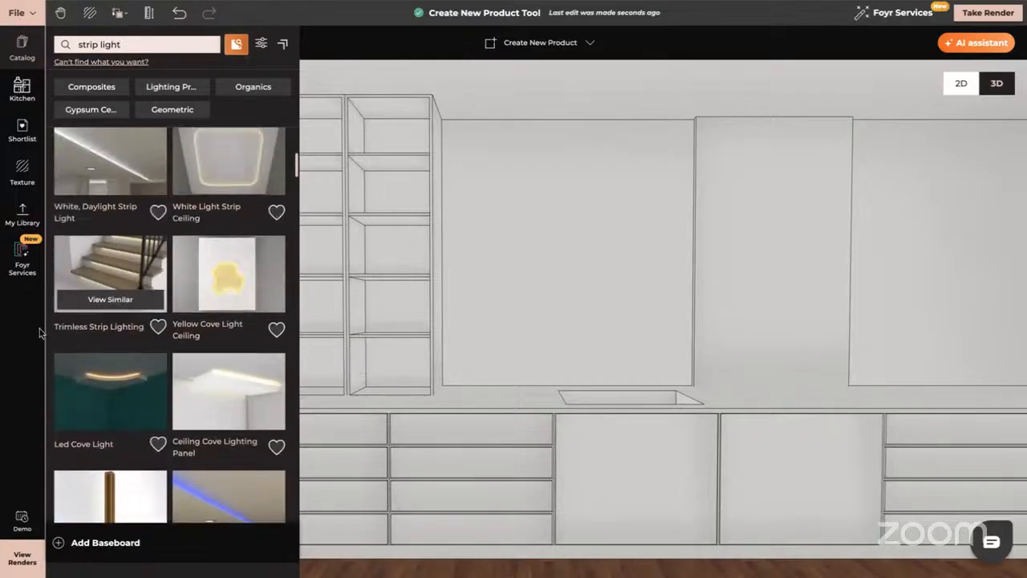
{"action": "left_click", "coordinate": [26, 335]}
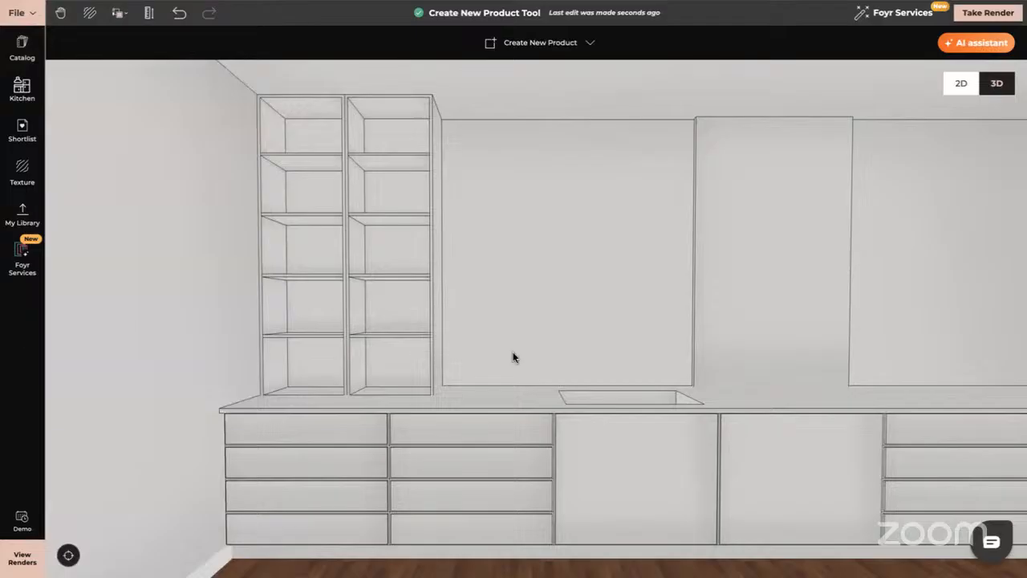
Thicken the tall glass panel above the countertop by 0.02 m.
{"action": "left_click", "coordinate": [755, 179]}
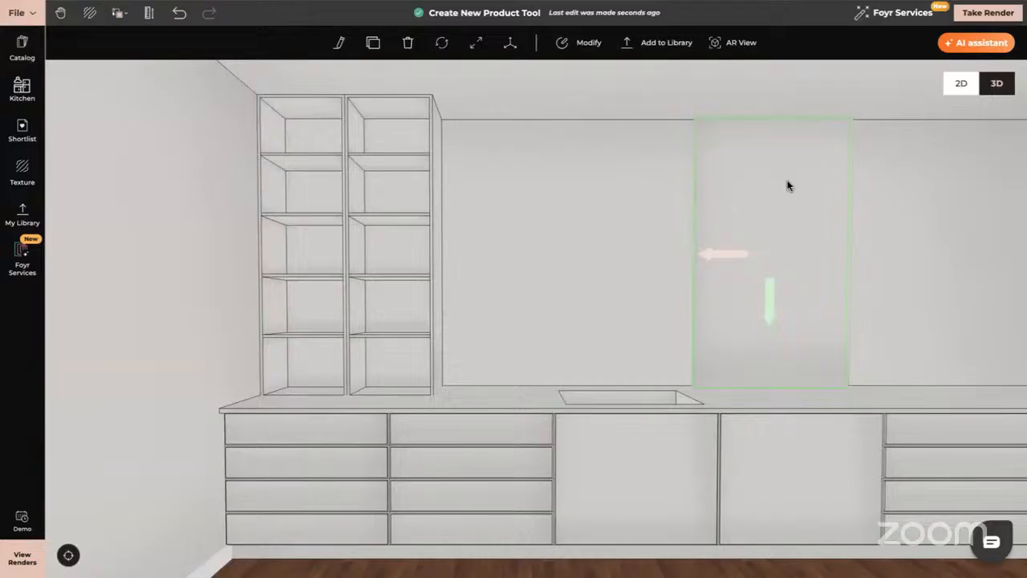
{"action": "left_click", "coordinate": [589, 44]}
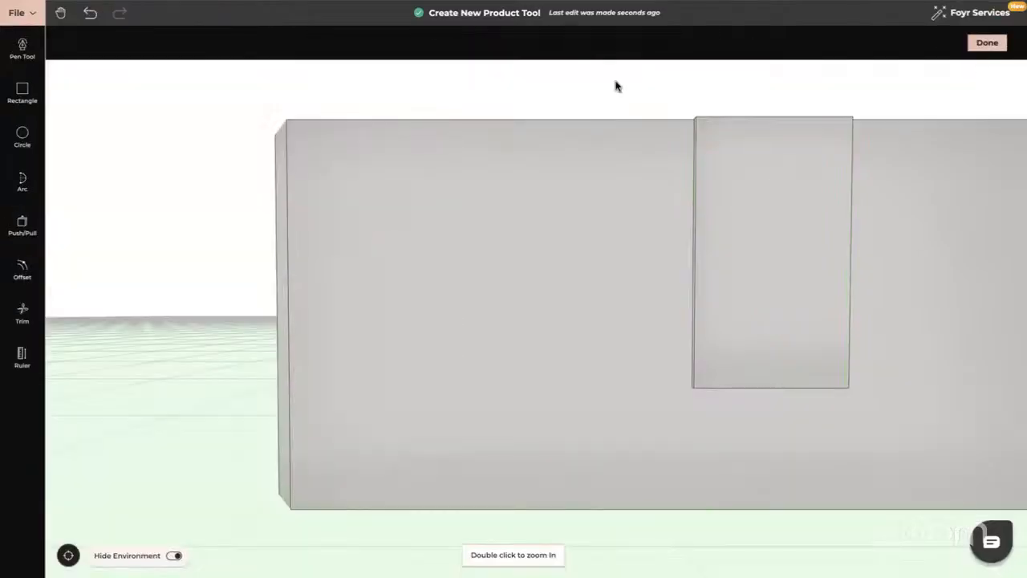
{"action": "left_click_drag", "start_coordinate": [695, 257], "coordinate": [286, 273]}
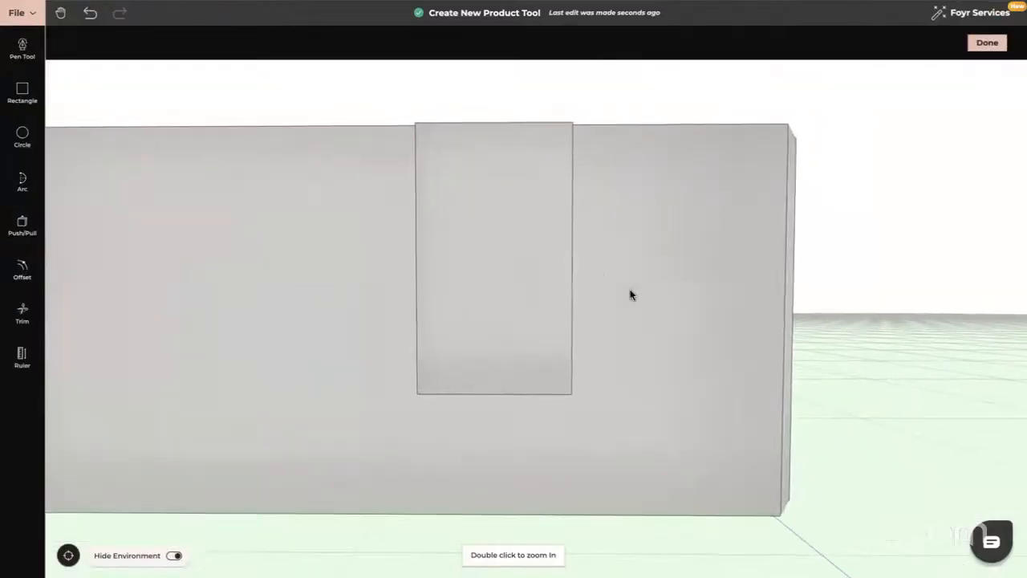
{"action": "left_click_drag", "start_coordinate": [631, 291], "coordinate": [418, 309]}
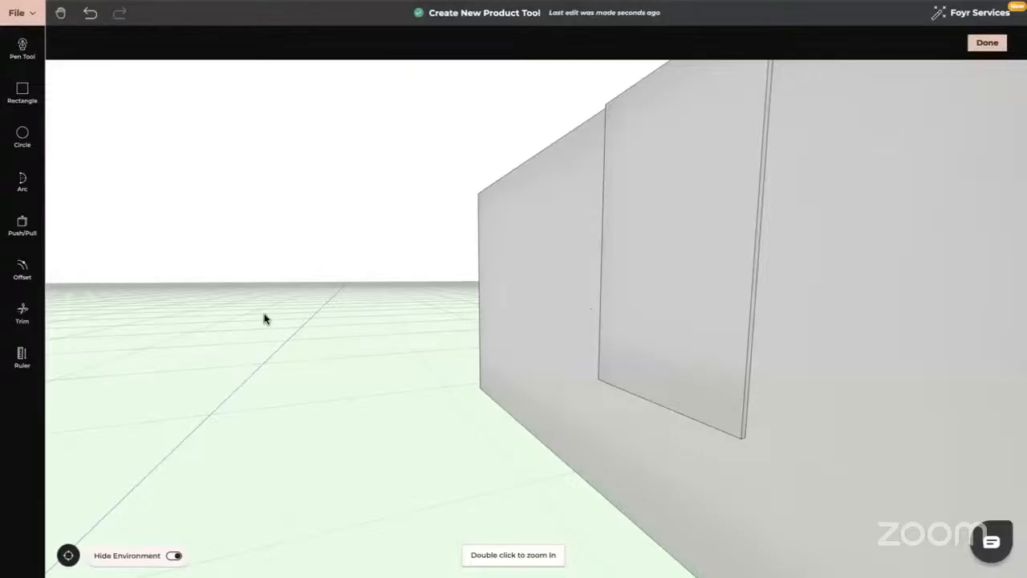
{"action": "left_click", "coordinate": [22, 227]}
{"action": "left_click", "coordinate": [687, 213]}
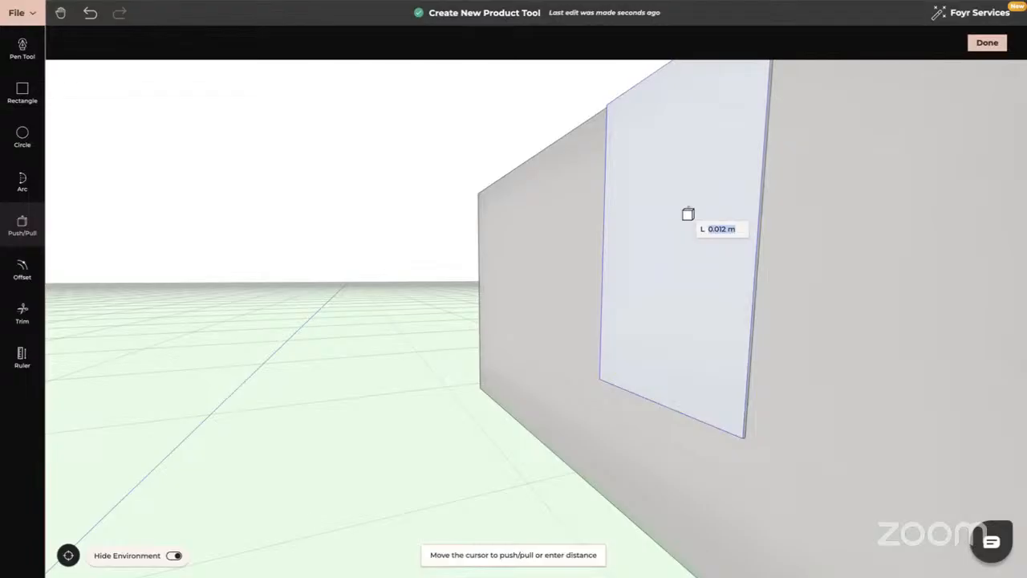
{"action": "type", "text": "0.02"}
{"action": "key", "text": "Return"}
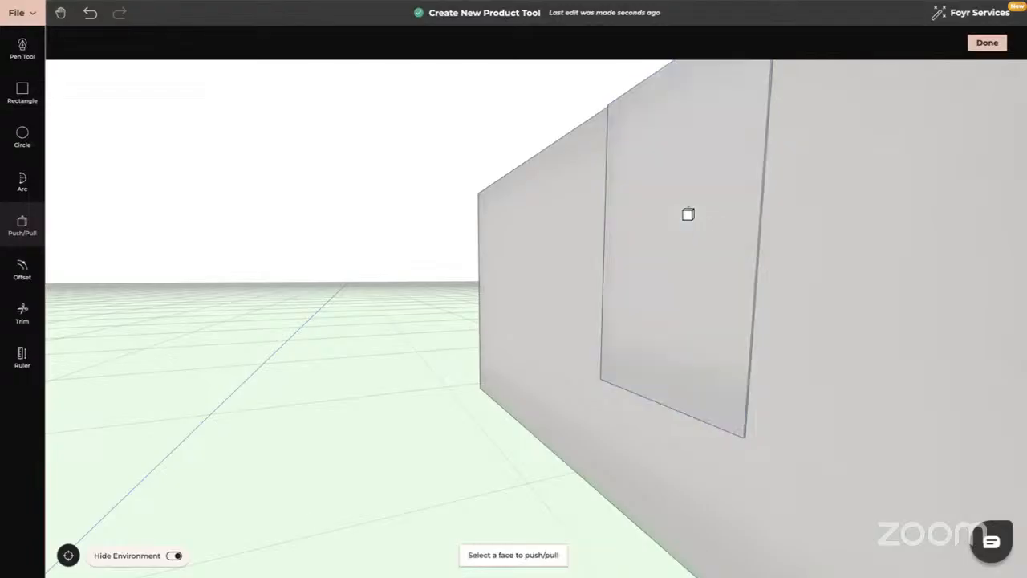
{"action": "key", "text": "Escape"}
{"action": "left_click_drag", "start_coordinate": [586, 347], "coordinate": [680, 340]}
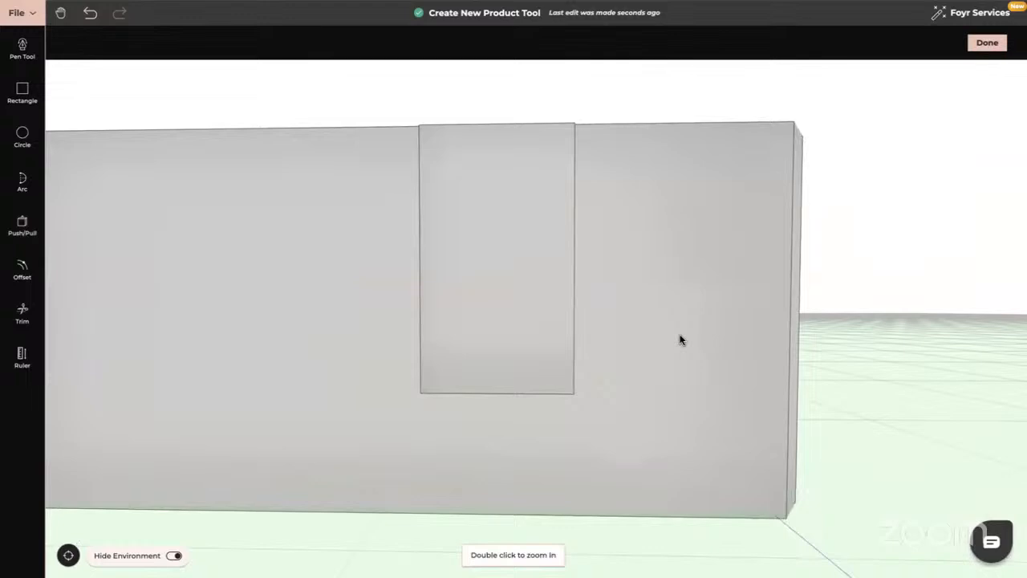
Split the tall door face into two side-by-side panels with a dividing line.
{"action": "left_click", "coordinate": [23, 267]}
{"action": "left_click", "coordinate": [112, 42]}
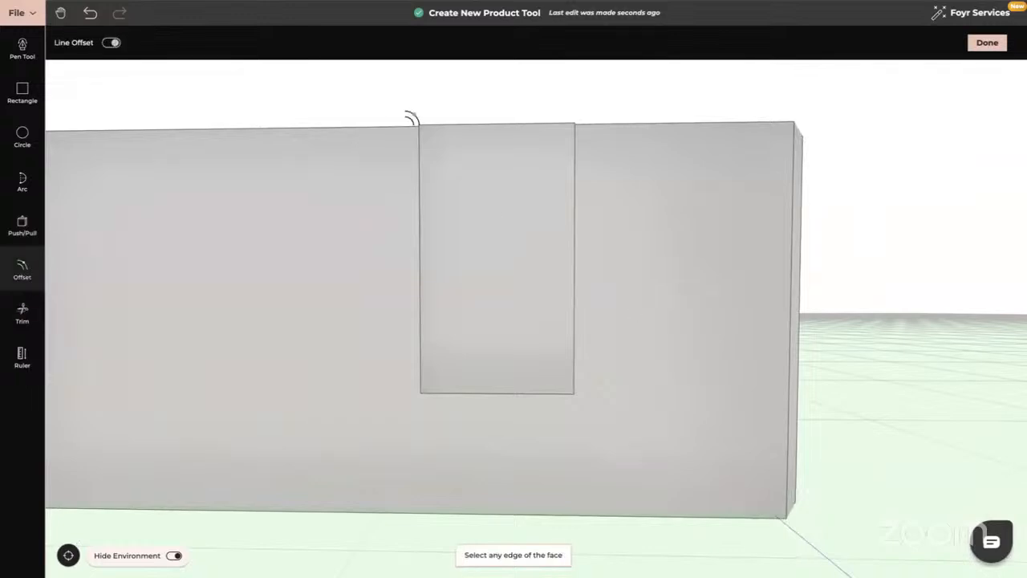
{"action": "left_click", "coordinate": [423, 216]}
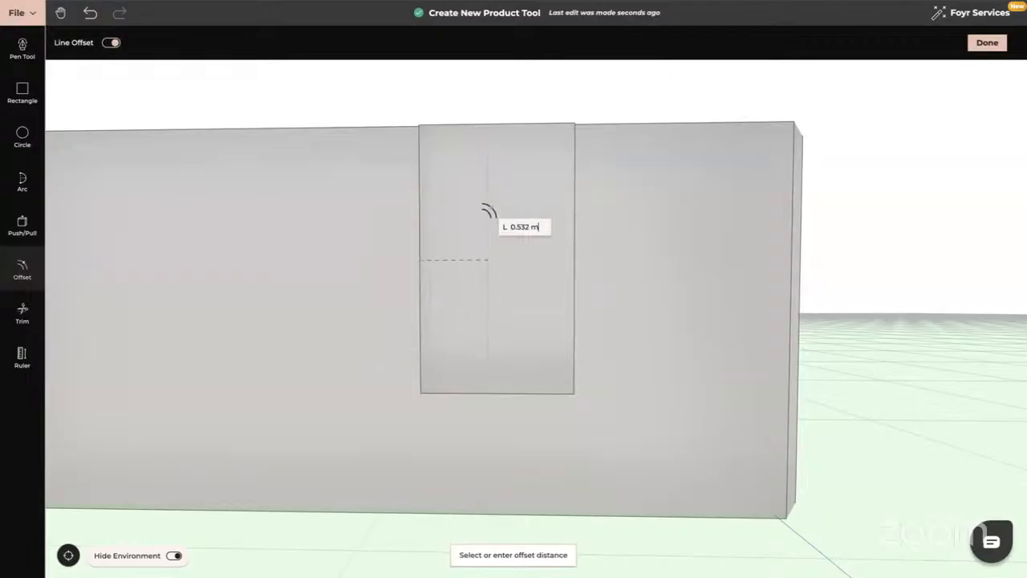
{"action": "left_click", "coordinate": [492, 211]}
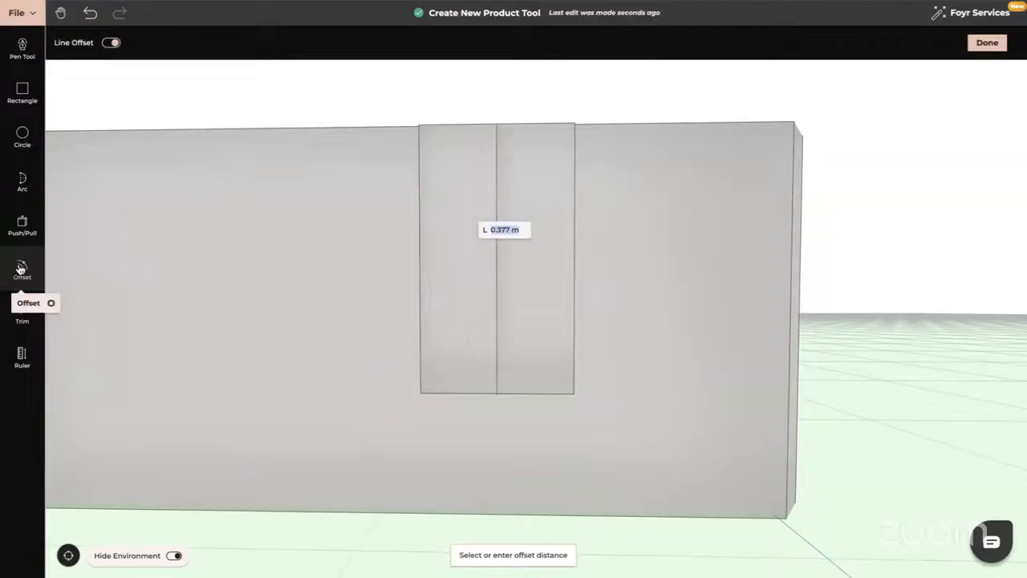
Try a 0.25 m inset and a narrow inset on the left panel, undoing both.
{"action": "left_click", "coordinate": [21, 269]}
{"action": "left_click", "coordinate": [454, 218]}
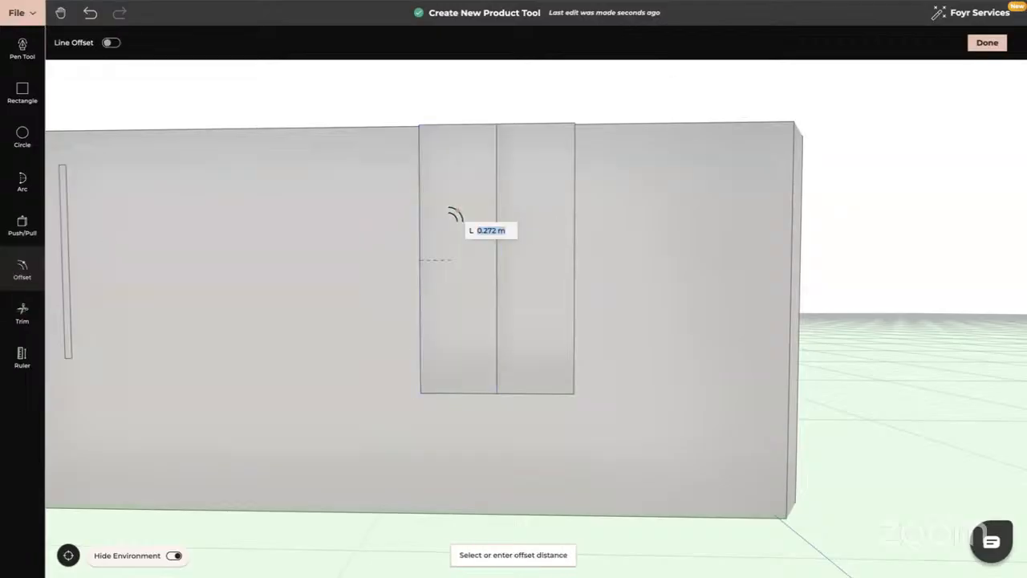
{"action": "type", "text": "0"}
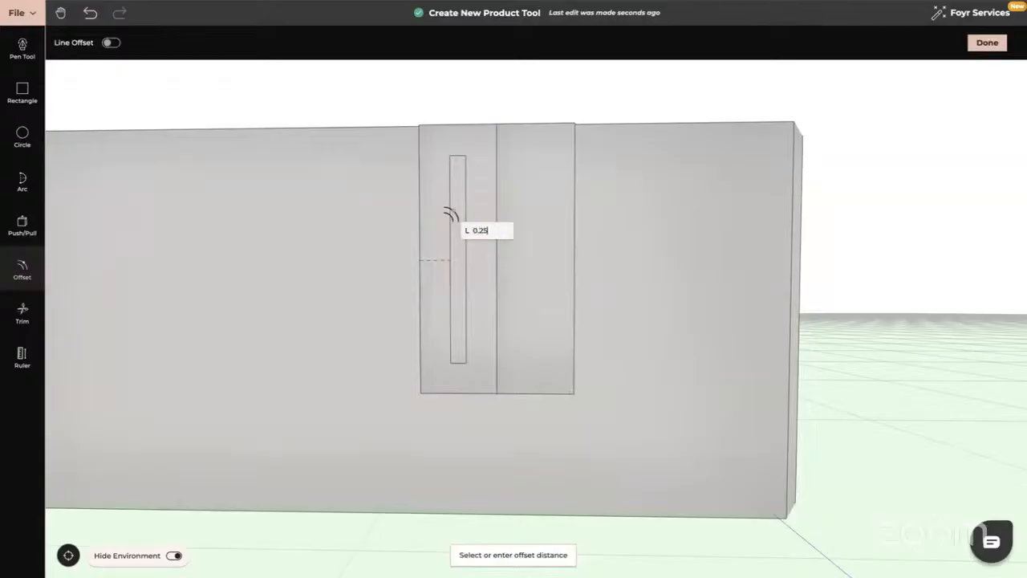
{"action": "type", "text": ".25"}
{"action": "key", "text": "Return"}
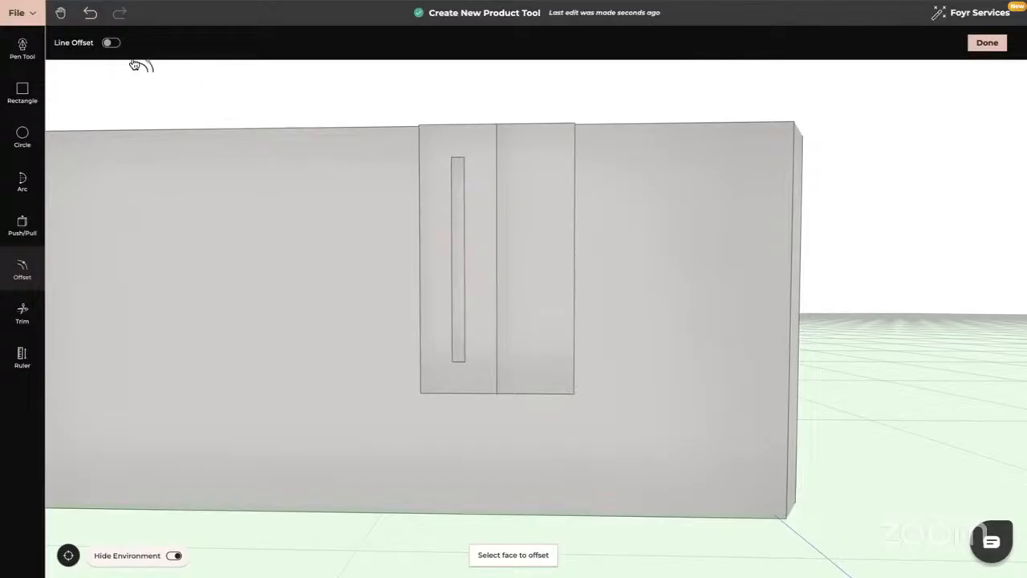
{"action": "left_click", "coordinate": [90, 13]}
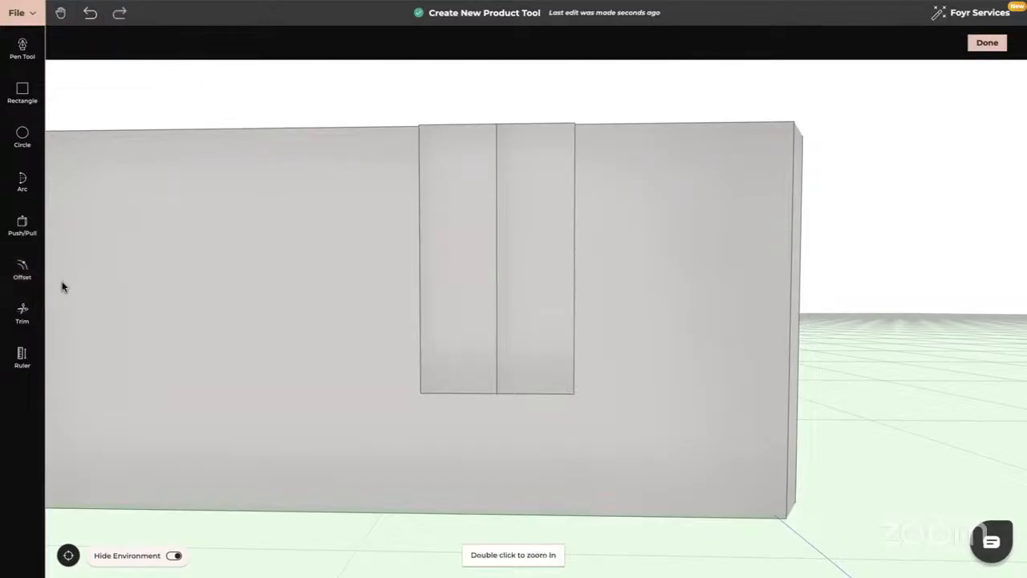
{"action": "left_click", "coordinate": [23, 267]}
{"action": "left_click", "coordinate": [450, 243]}
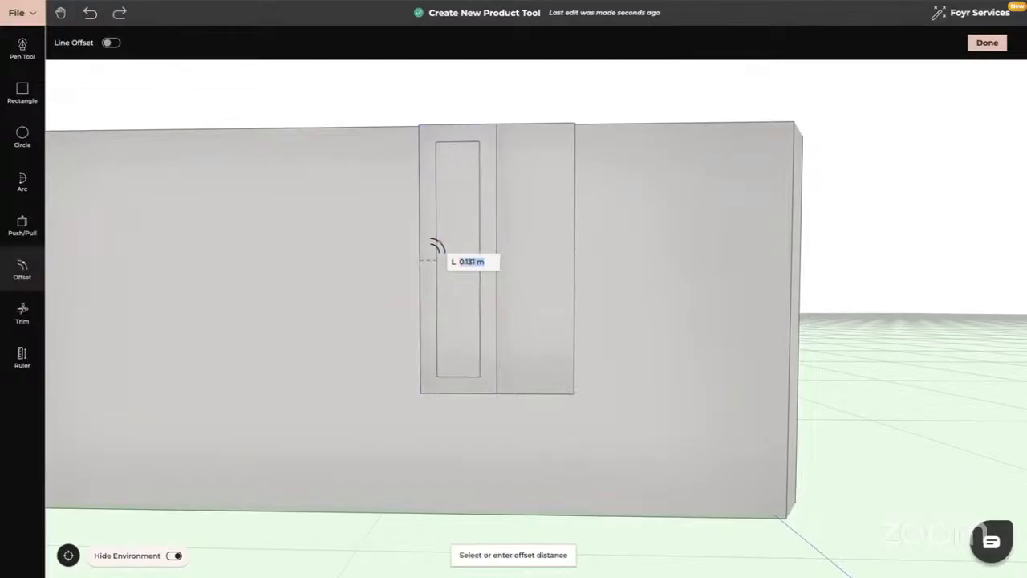
{"action": "type", "text": "0.25"}
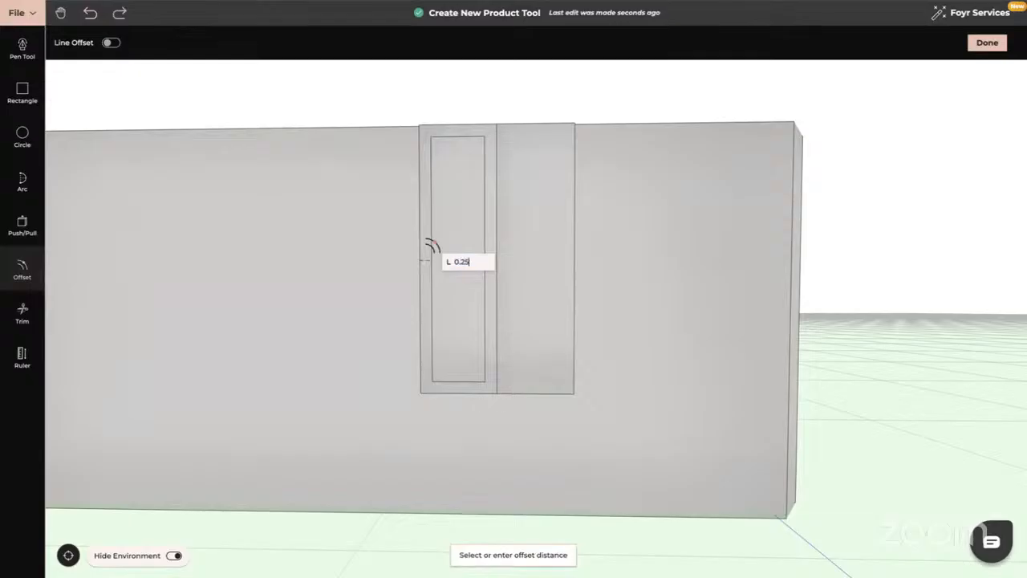
{"action": "key", "text": "Return"}
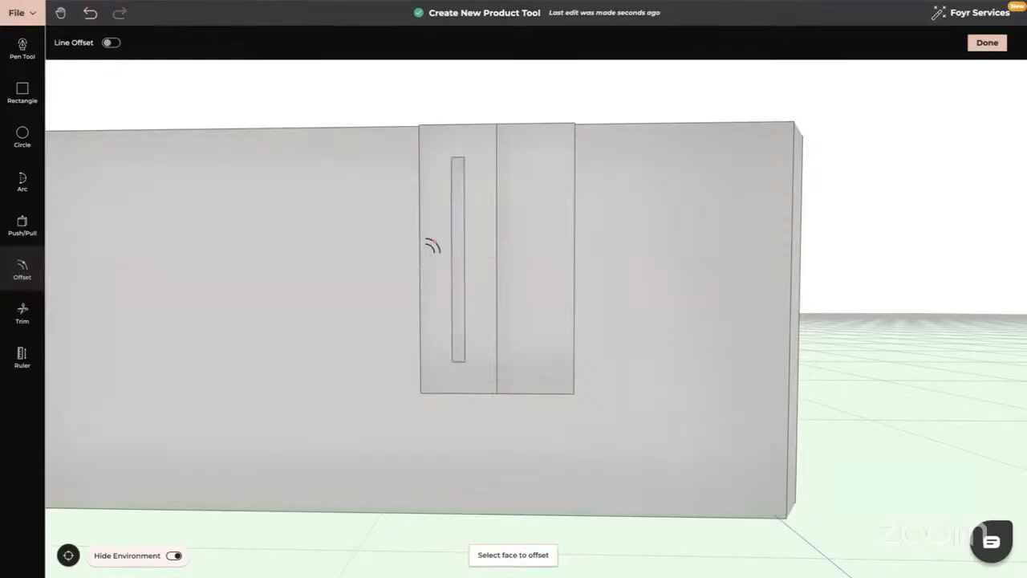
{"action": "left_click", "coordinate": [90, 13]}
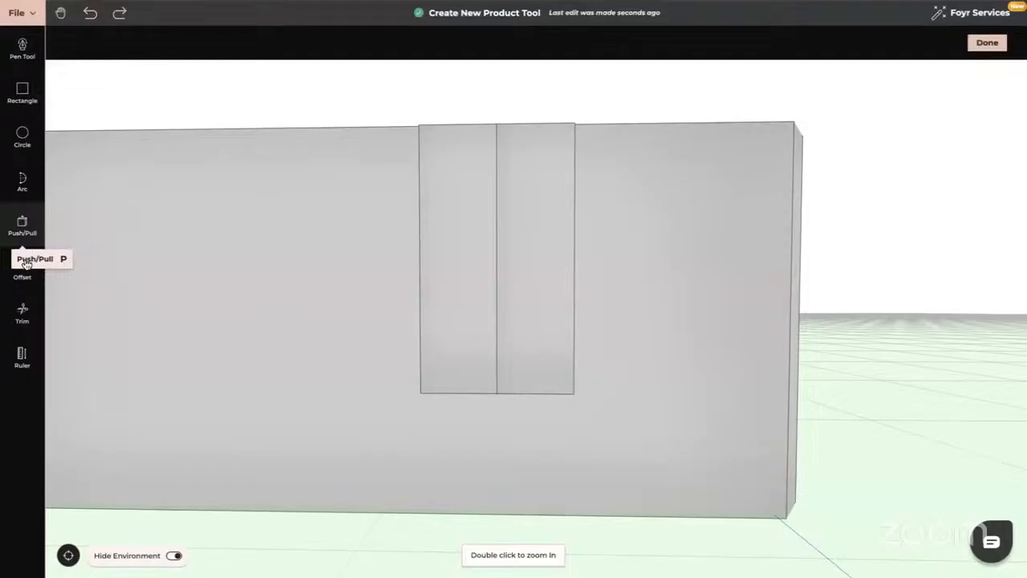
Inset the left panel 0.025 m and the right panel 0.02 m.
{"action": "left_click", "coordinate": [23, 269]}
{"action": "left_click", "coordinate": [452, 218]}
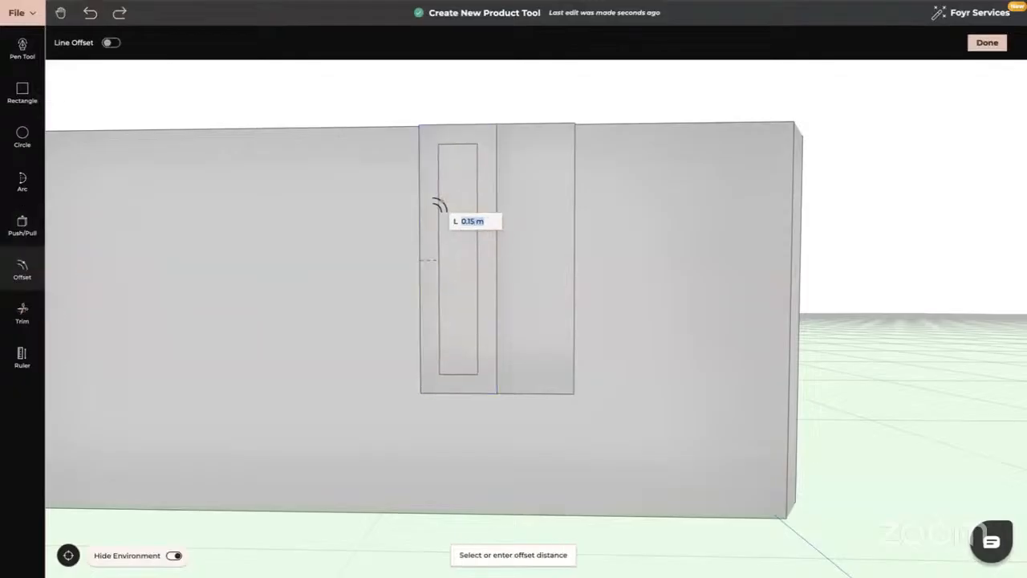
{"action": "type", "text": "0.025"}
{"action": "key", "text": "Return"}
{"action": "left_click", "coordinate": [543, 216]}
{"action": "type", "text": "0"}
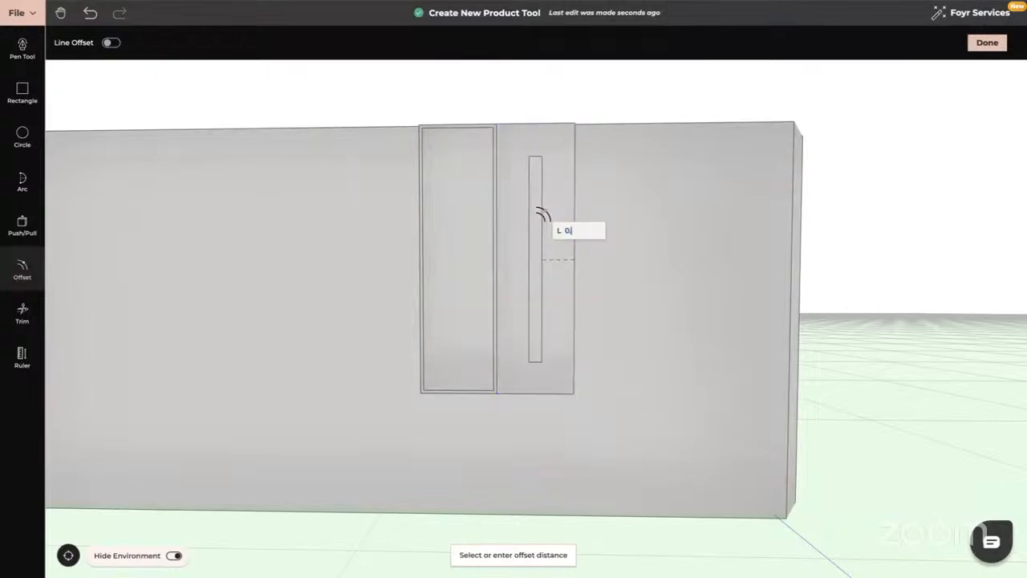
{"action": "type", "text": ".02"}
{"action": "key", "text": "Return"}
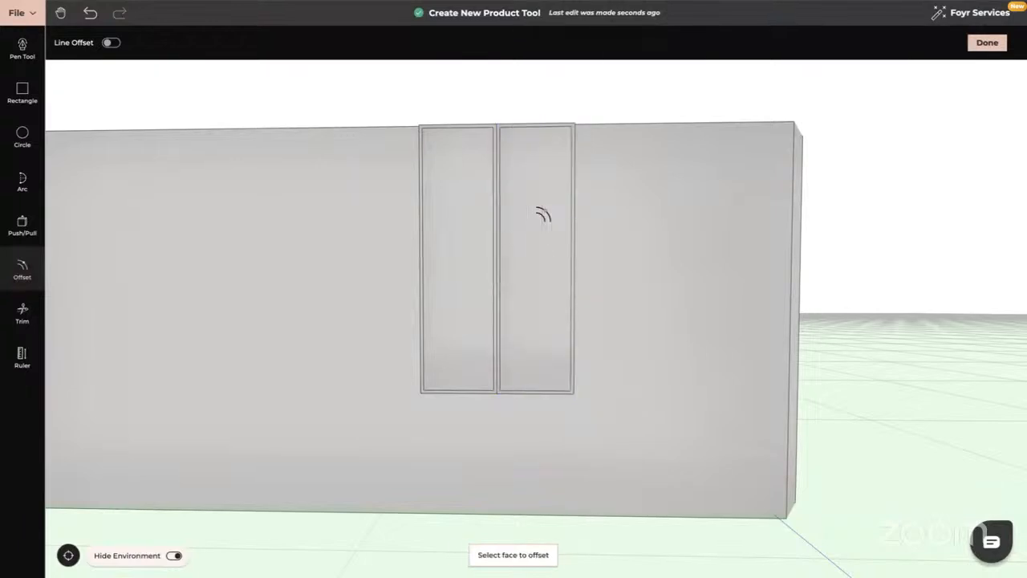
{"action": "key", "text": "Escape"}
Push both inner panes back 0.01 m to recess them within their frames.
{"action": "left_click_drag", "start_coordinate": [582, 308], "coordinate": [523, 315]}
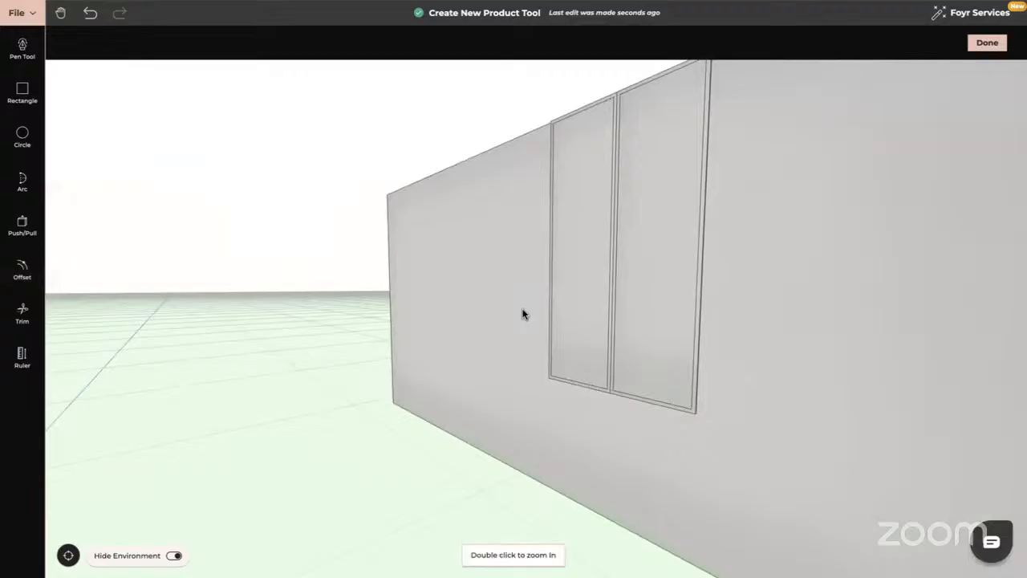
{"action": "left_click", "coordinate": [22, 224]}
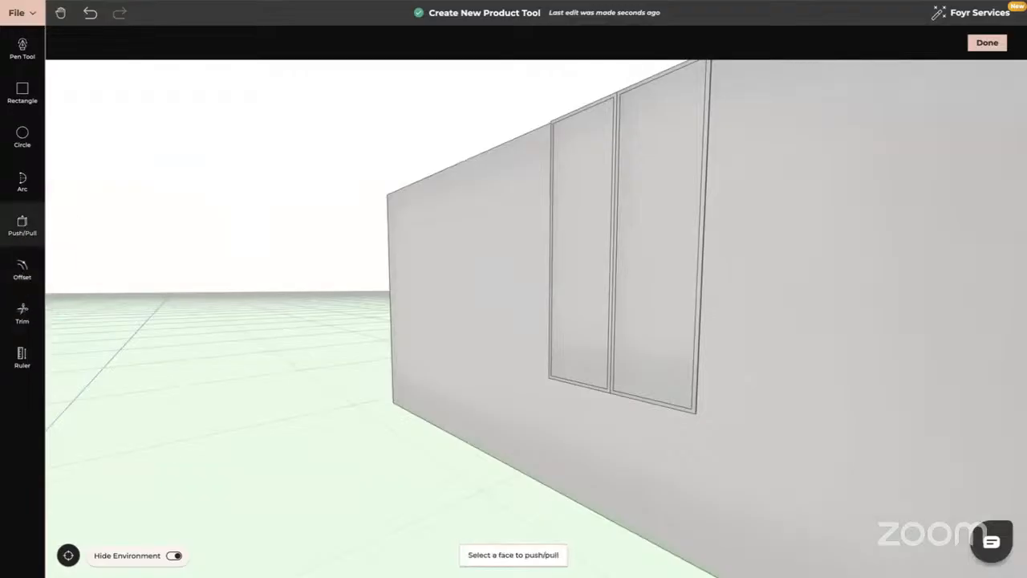
{"action": "left_click", "coordinate": [572, 223]}
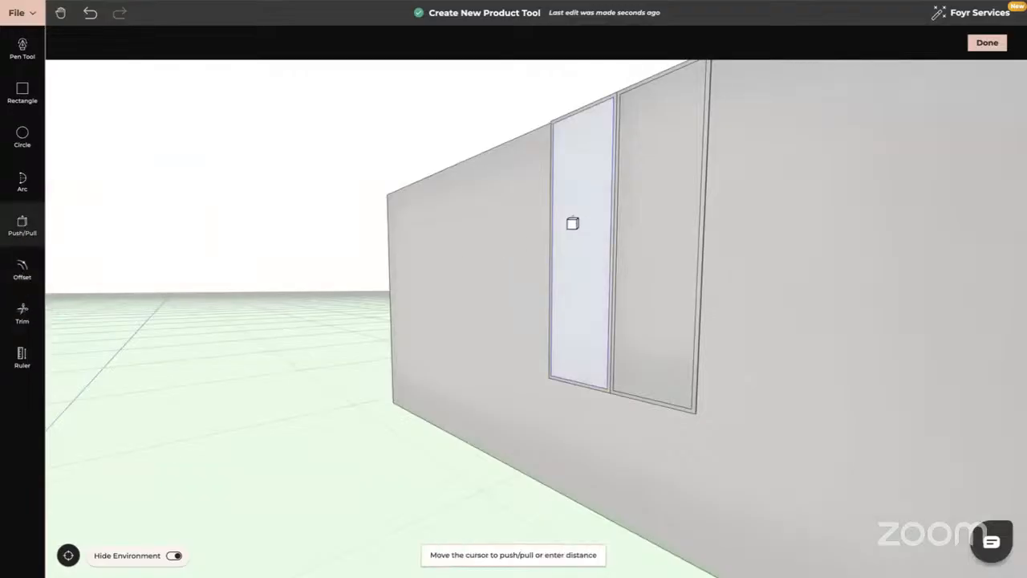
{"action": "type", "text": "0"}
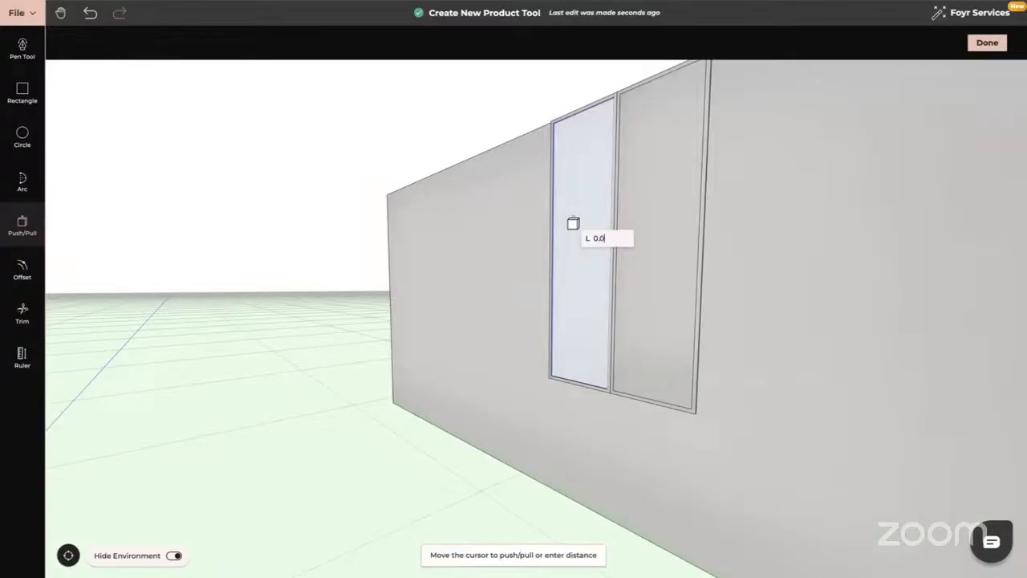
{"action": "type", "text": ".0"}
{"action": "key", "text": "Return"}
{"action": "left_click", "coordinate": [666, 230]}
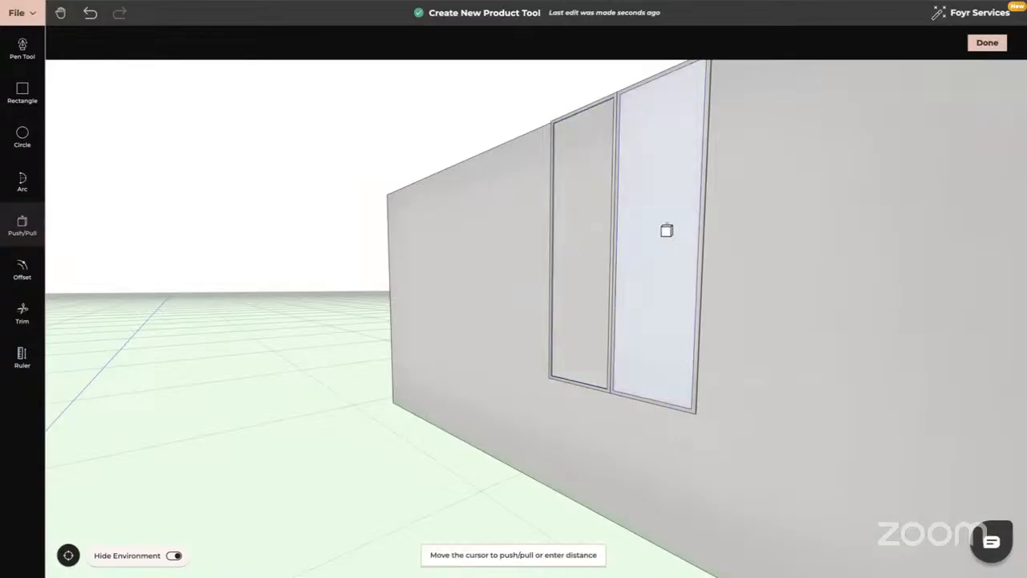
{"action": "type", "text": "0.01"}
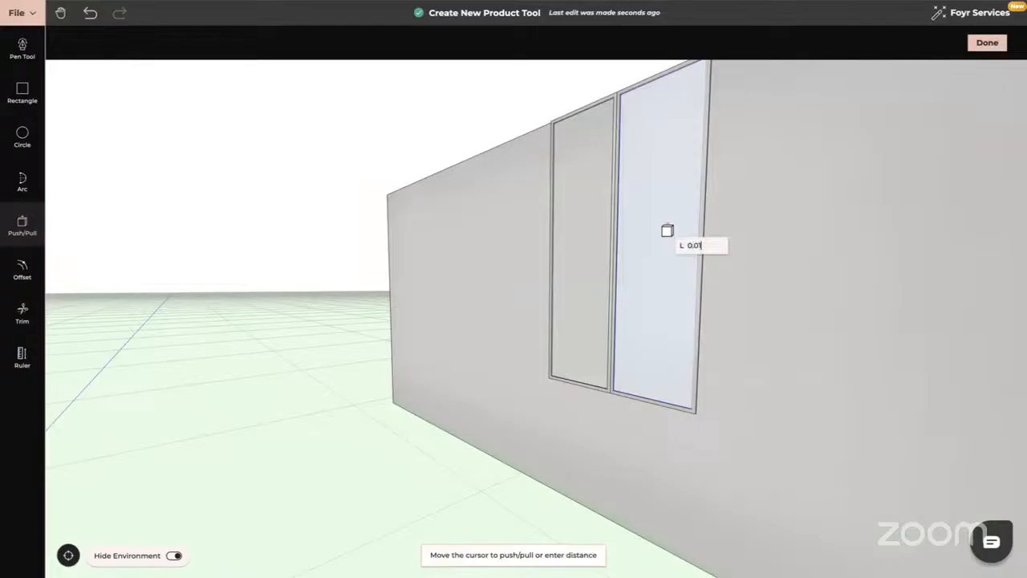
{"action": "key", "text": "Return"}
{"action": "key", "text": "Escape"}
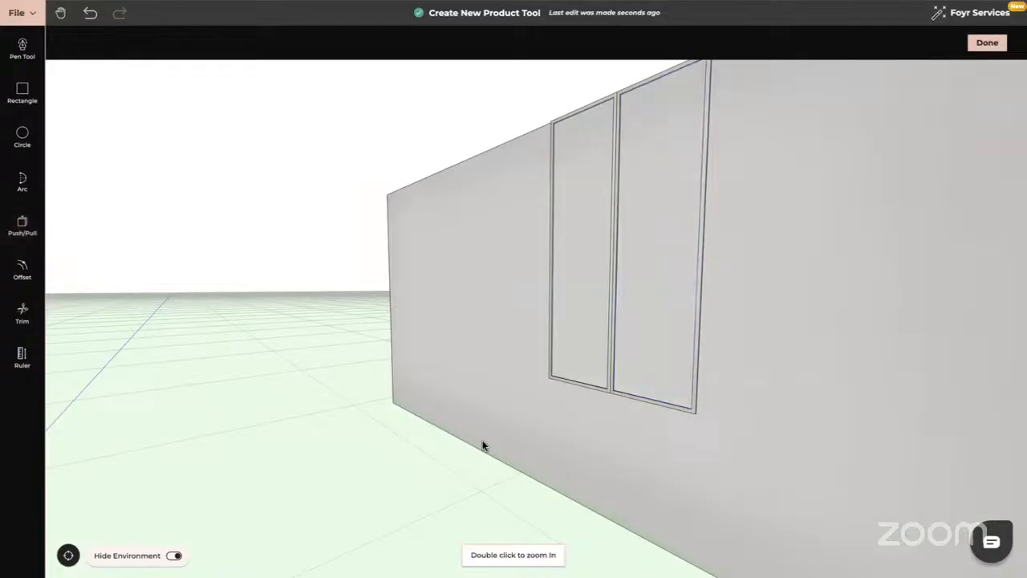
{"action": "left_click_drag", "start_coordinate": [450, 442], "coordinate": [510, 447]}
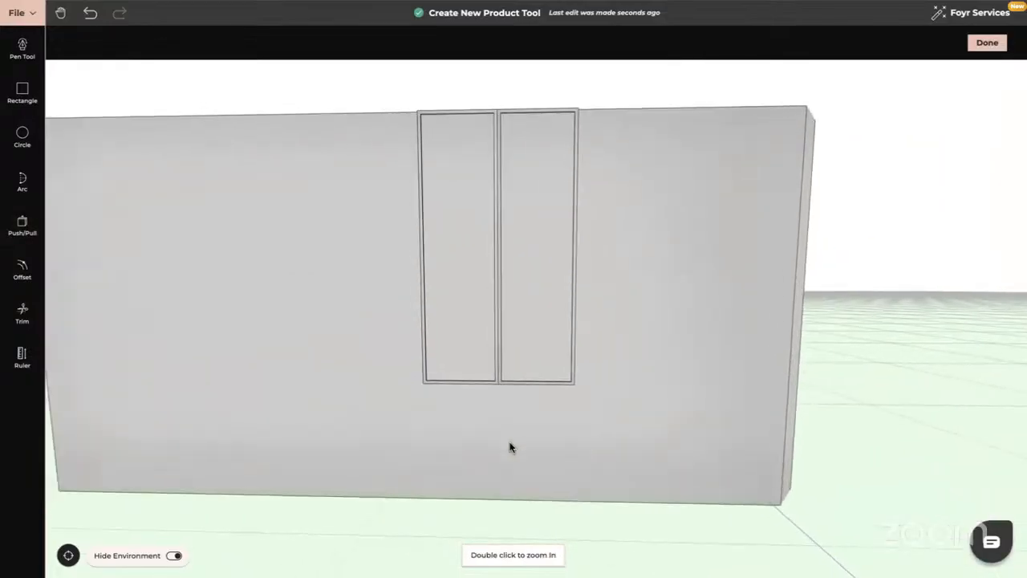
Slide the new twin-panel unit right along the wall to sit above the countertop's middle.
{"action": "left_click", "coordinate": [976, 43]}
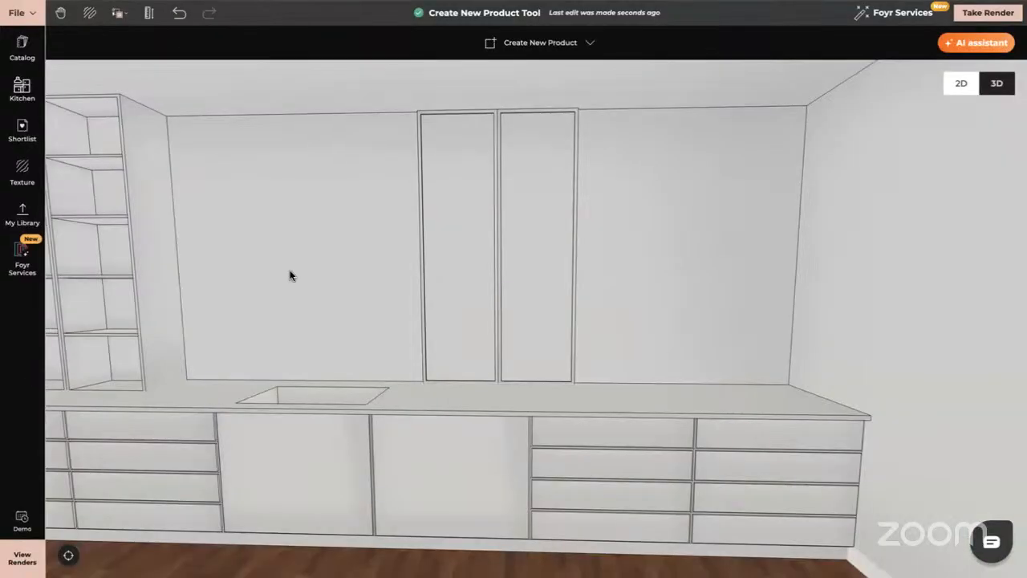
{"action": "mouse_move", "coordinate": [290, 275]}
{"action": "left_mouse_down"}
{"action": "mouse_move", "coordinate": [358, 273]}
{"action": "mouse_move", "coordinate": [378, 246]}
{"action": "left_mouse_up"}
{"action": "left_click", "coordinate": [381, 246]}
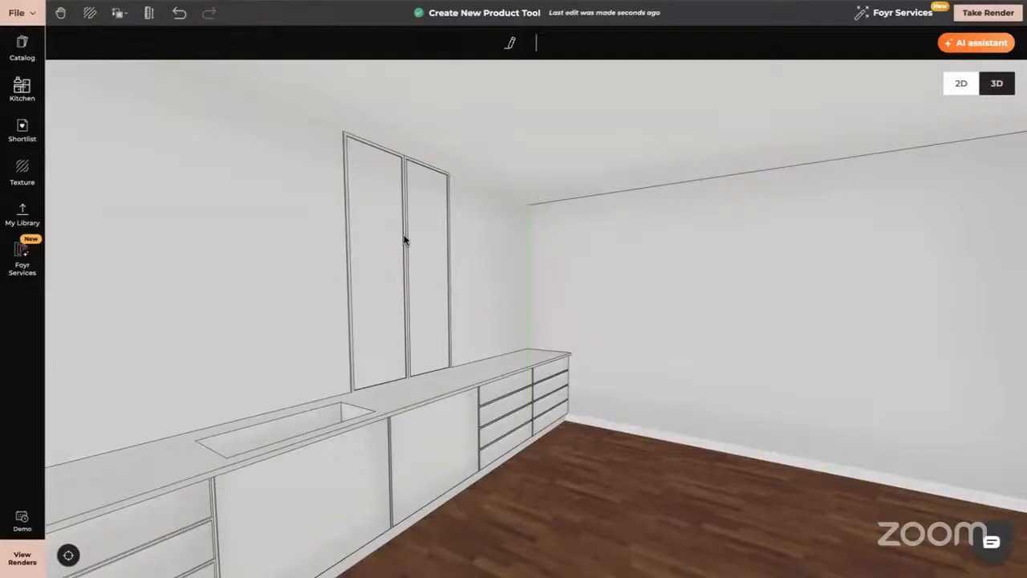
{"action": "left_click", "coordinate": [404, 240]}
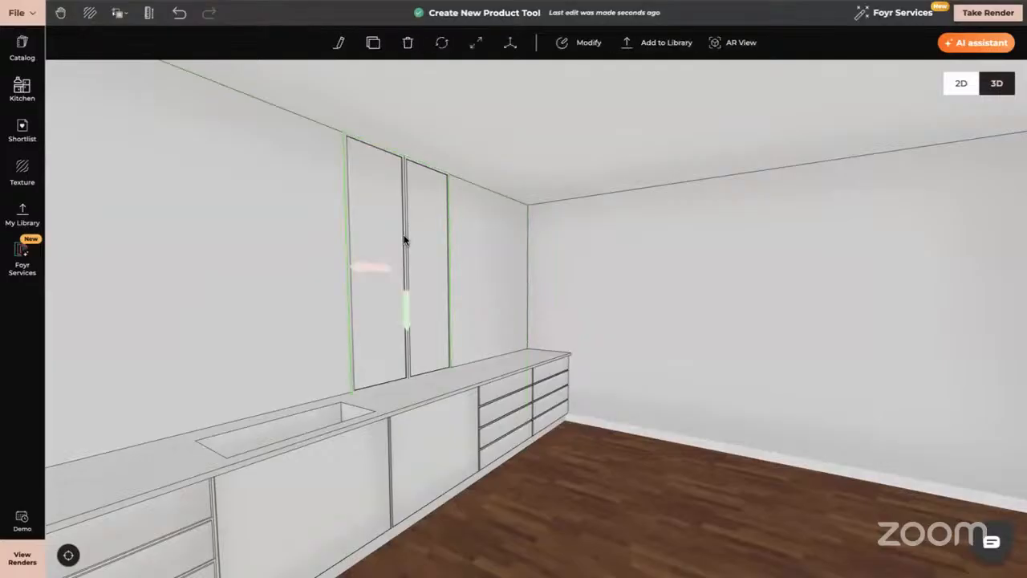
{"action": "left_click", "coordinate": [511, 45]}
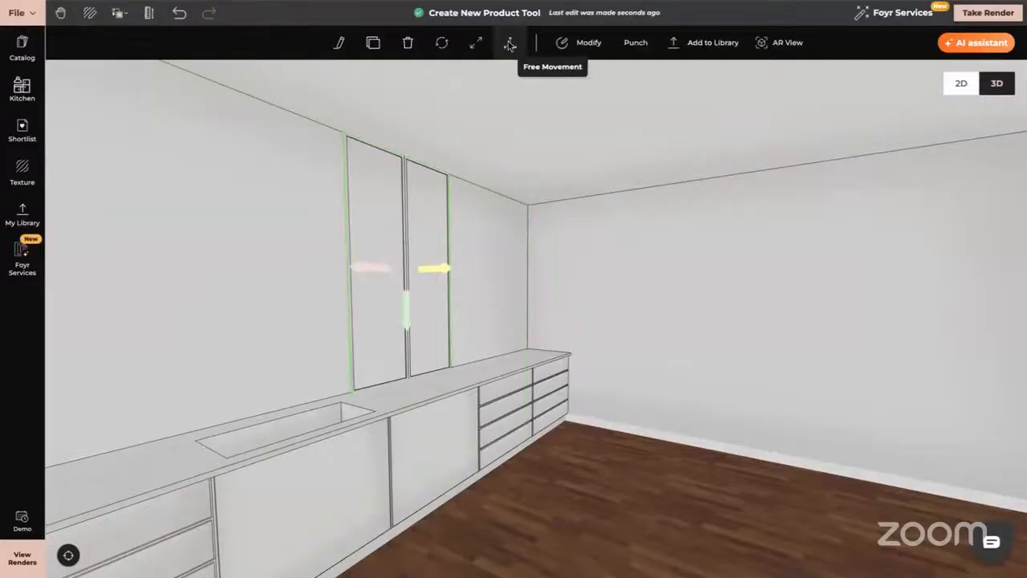
{"action": "left_click_drag", "start_coordinate": [439, 273], "coordinate": [592, 287]}
{"action": "left_click_drag", "start_coordinate": [773, 464], "coordinate": [706, 464]}
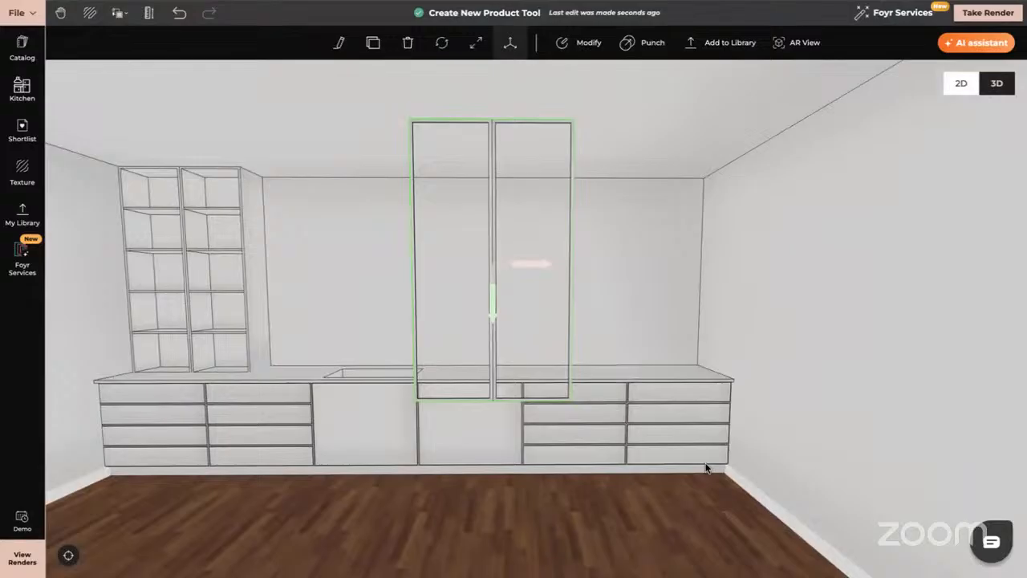
{"action": "left_click", "coordinate": [22, 173]}
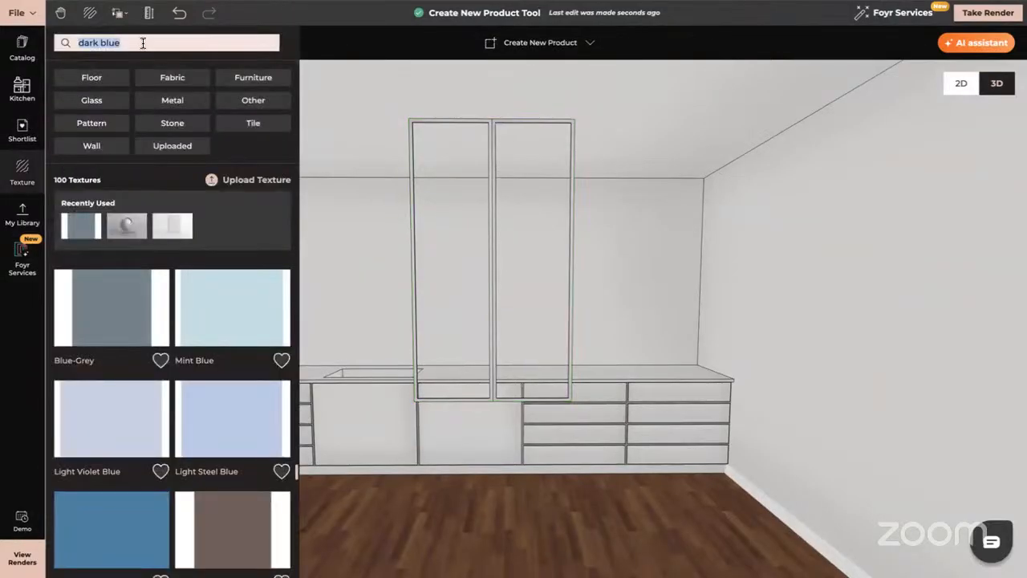
Search textures for 'Oak', filter to Furniture, and drag Testing Oak onto the left frame.
{"action": "key", "text": "BackSpace"}
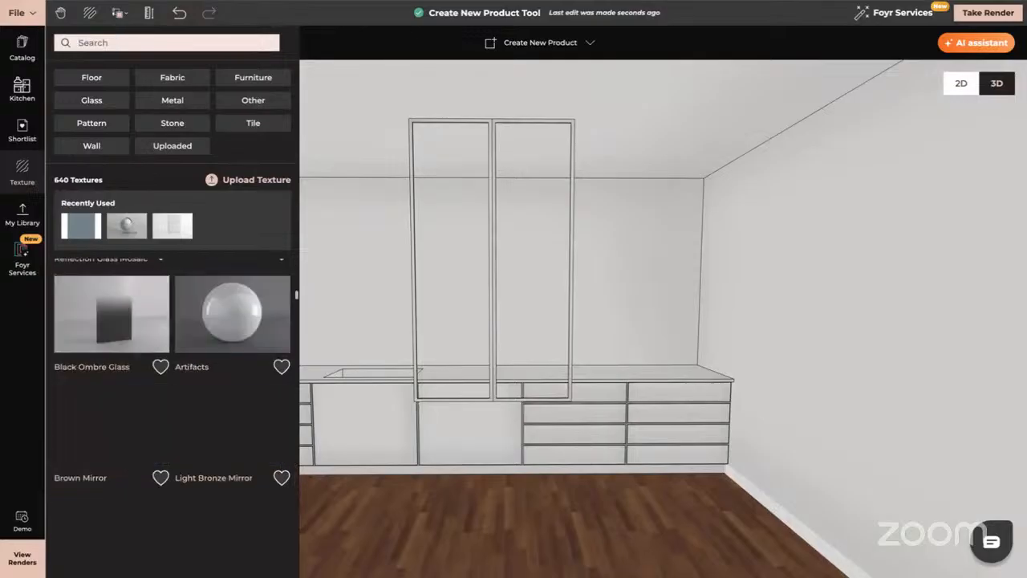
{"action": "type", "text": "Oak"}
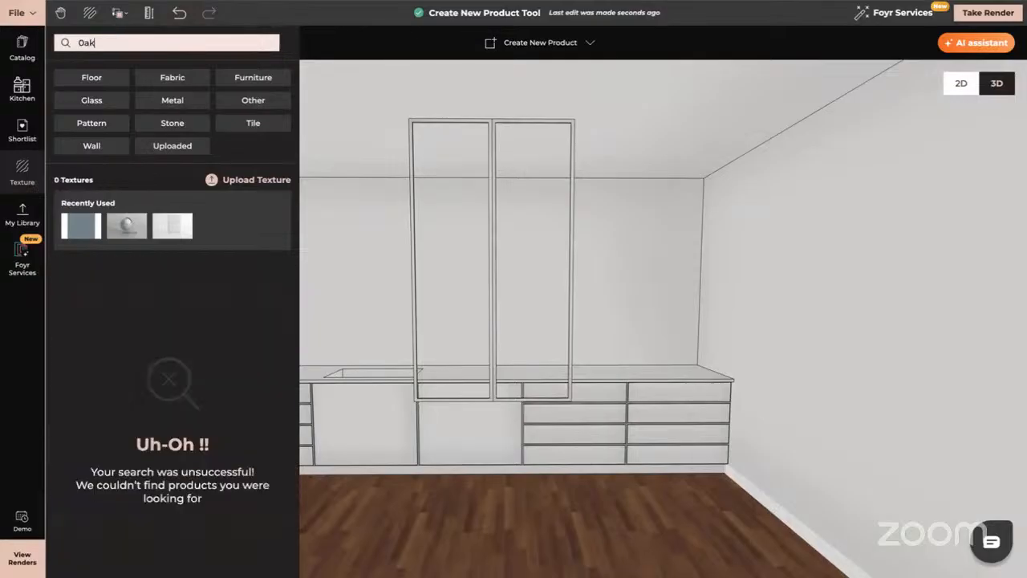
{"action": "left_click", "coordinate": [13, 171]}
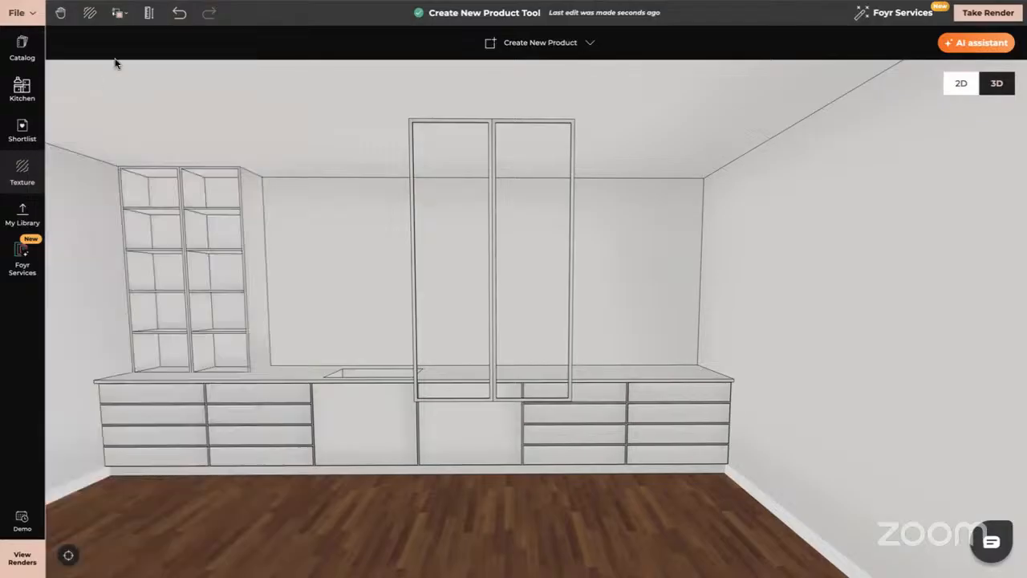
{"action": "left_click", "coordinate": [21, 167]}
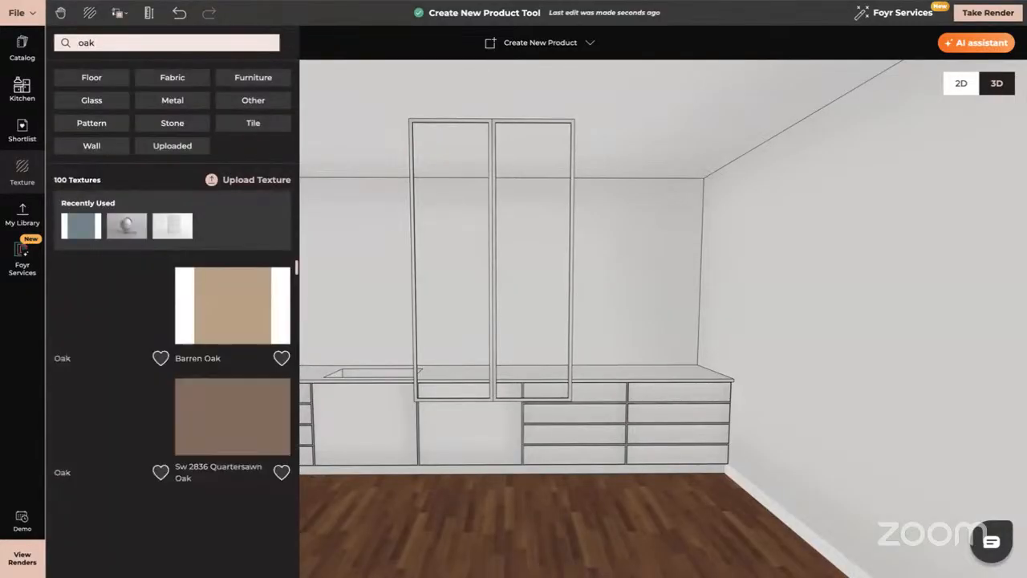
{"action": "left_click", "coordinate": [255, 77]}
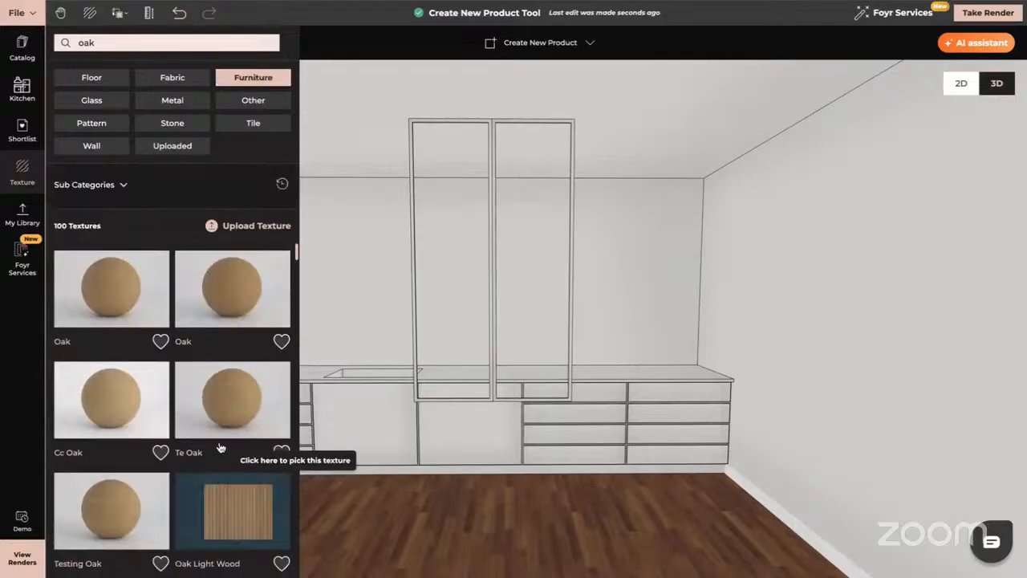
{"action": "scroll", "coordinate": [221, 448], "scroll_direction": "down", "scroll_amount": 2}
{"action": "scroll", "coordinate": [221, 448], "scroll_direction": "down", "scroll_amount": 2}
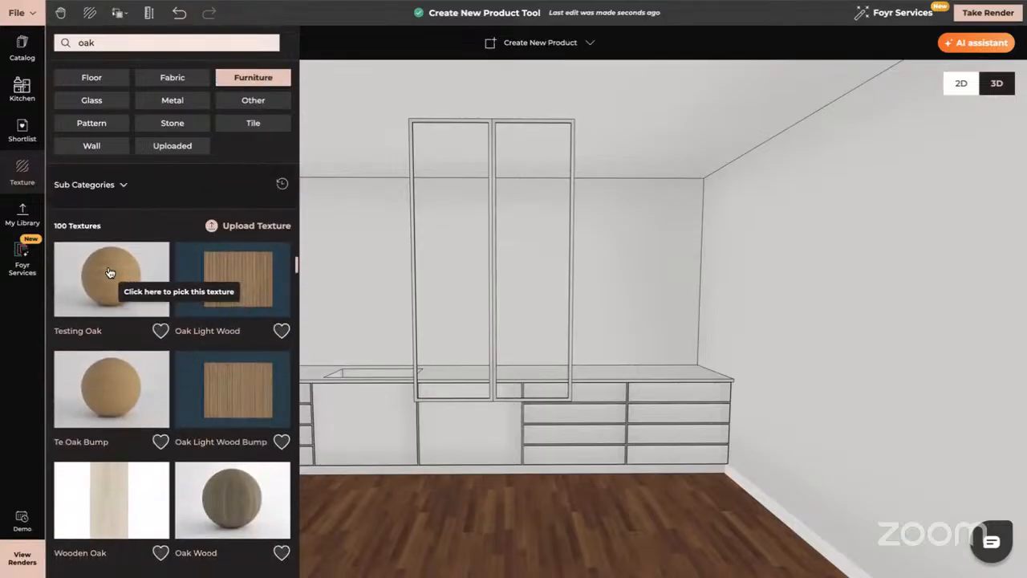
{"action": "left_click_drag", "start_coordinate": [109, 271], "coordinate": [414, 226]}
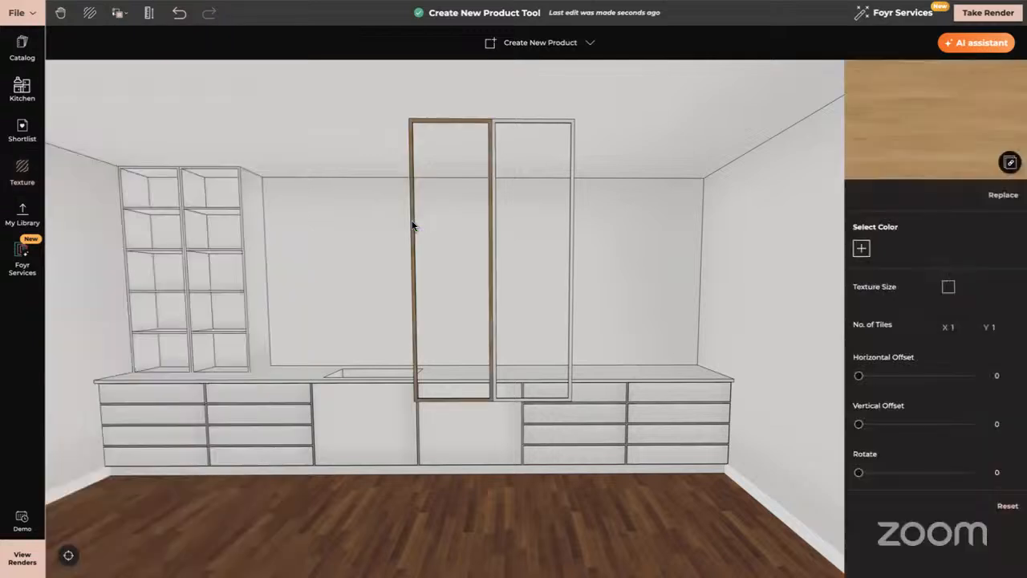
Copy texture and material from the left oak frame onto the right frame.
{"action": "left_click", "coordinate": [119, 15]}
{"action": "left_click", "coordinate": [149, 63]}
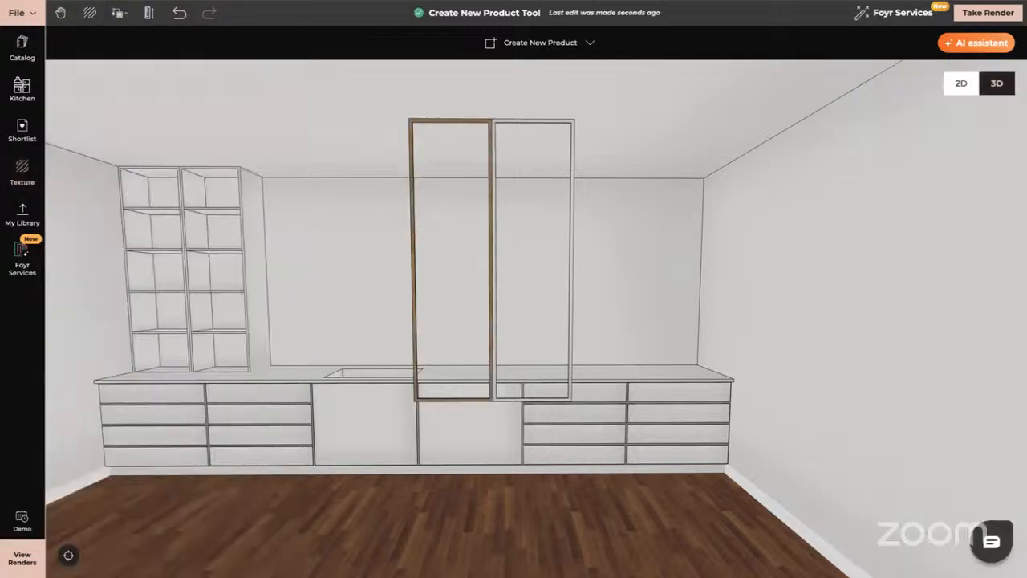
{"action": "left_click", "coordinate": [431, 122]}
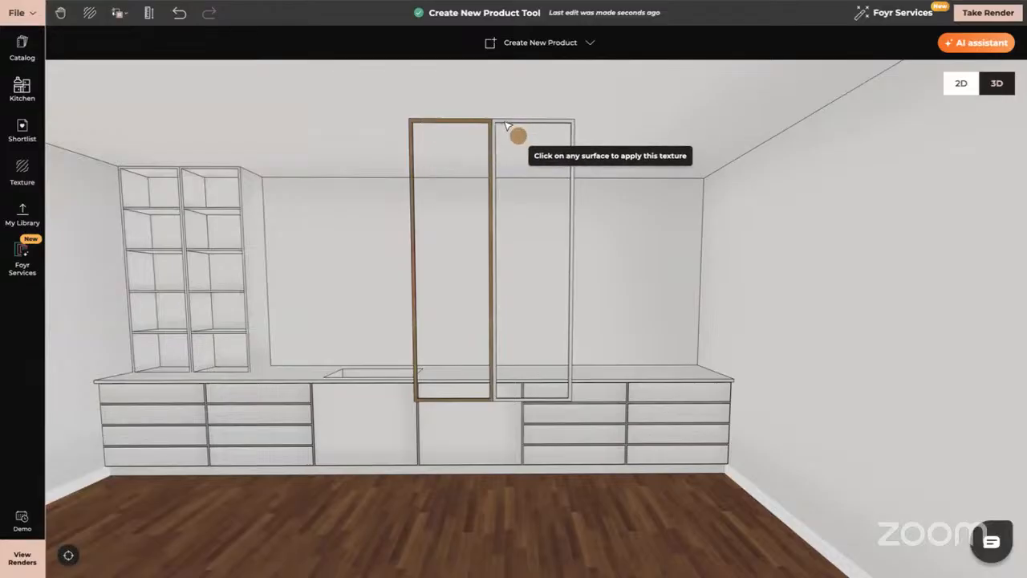
{"action": "left_click", "coordinate": [506, 125]}
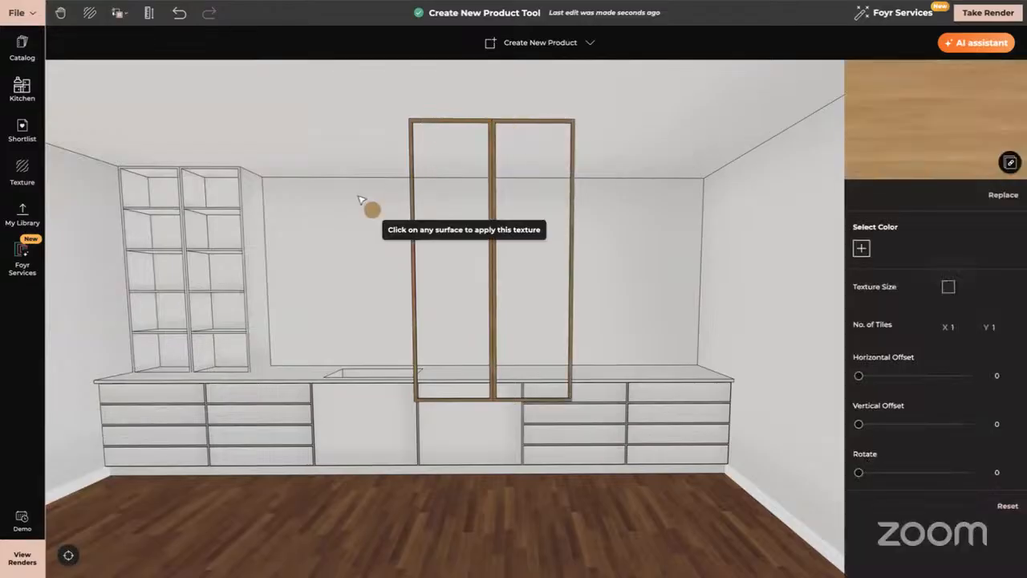
Apply the copied oak finish to three frame posts and the bottom rail.
{"action": "left_click_drag", "start_coordinate": [367, 206], "coordinate": [547, 181]}
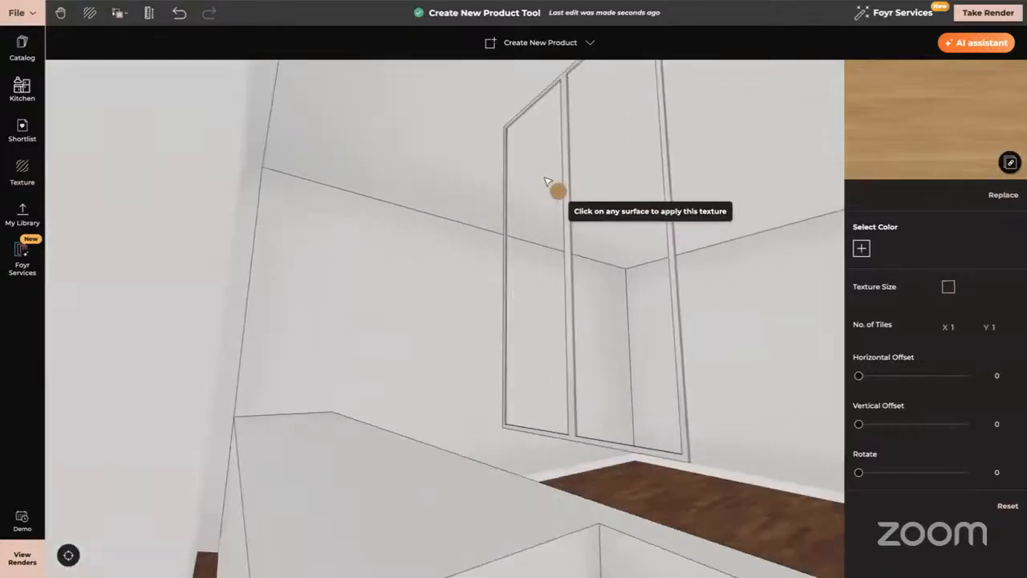
{"action": "scroll", "coordinate": [547, 181], "scroll_direction": "up", "scroll_amount": 3}
{"action": "left_click_drag", "start_coordinate": [709, 324], "coordinate": [674, 323]}
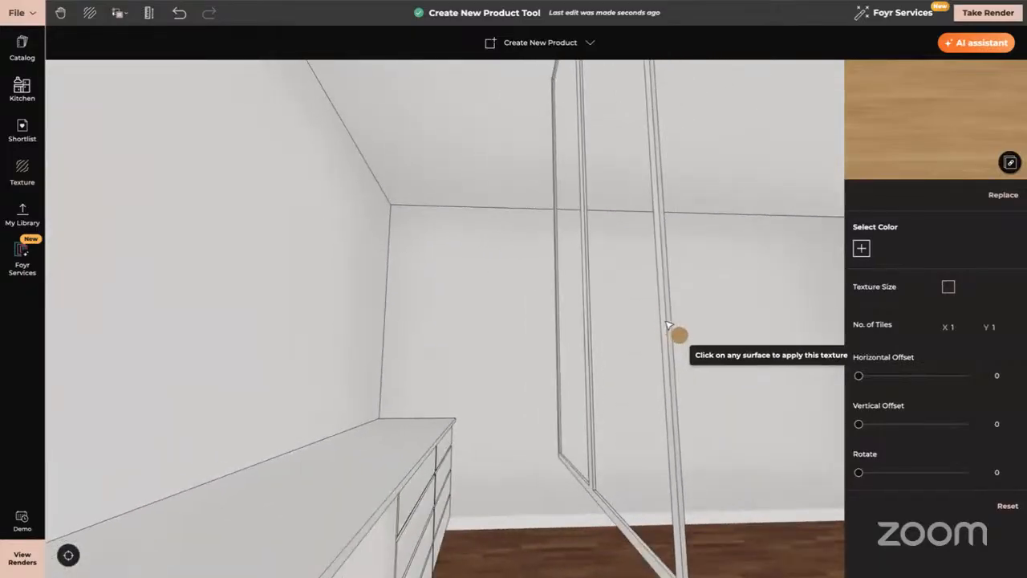
{"action": "left_click", "coordinate": [667, 323]}
{"action": "left_click_drag", "start_coordinate": [664, 264], "coordinate": [655, 373]}
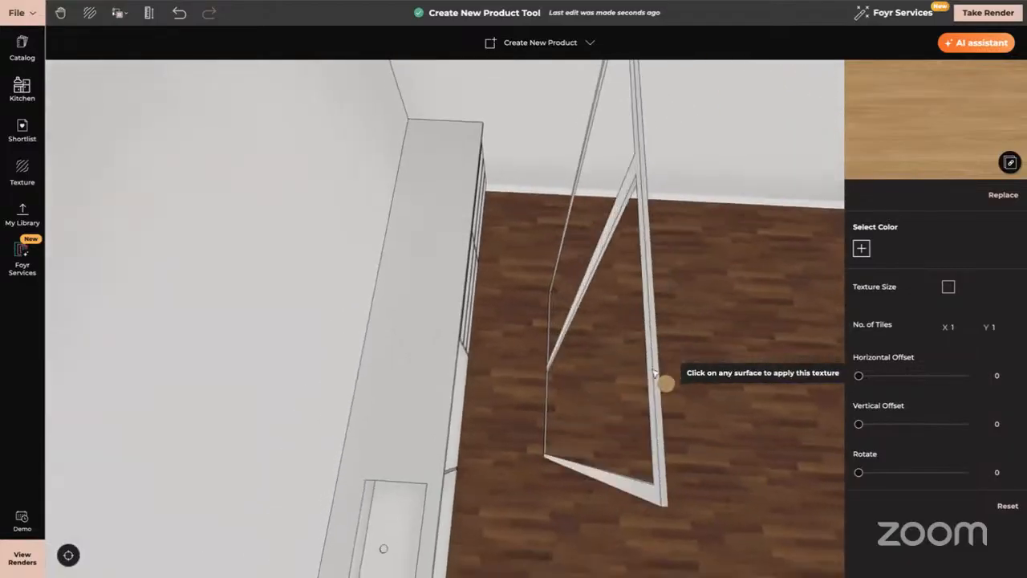
{"action": "left_click", "coordinate": [655, 369]}
{"action": "left_click_drag", "start_coordinate": [723, 303], "coordinate": [492, 274]}
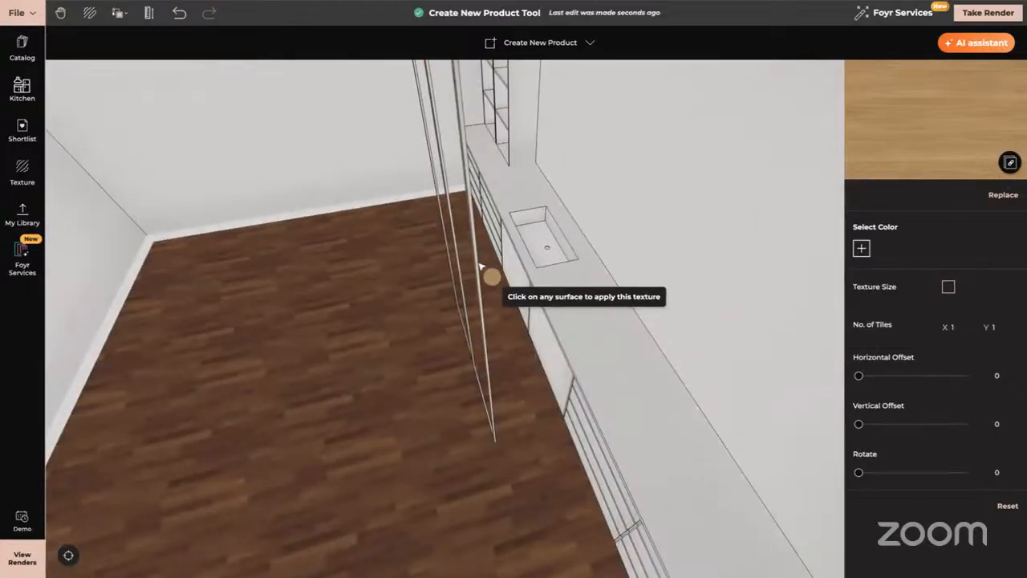
{"action": "left_click", "coordinate": [479, 266]}
{"action": "left_click_drag", "start_coordinate": [445, 409], "coordinate": [634, 270]}
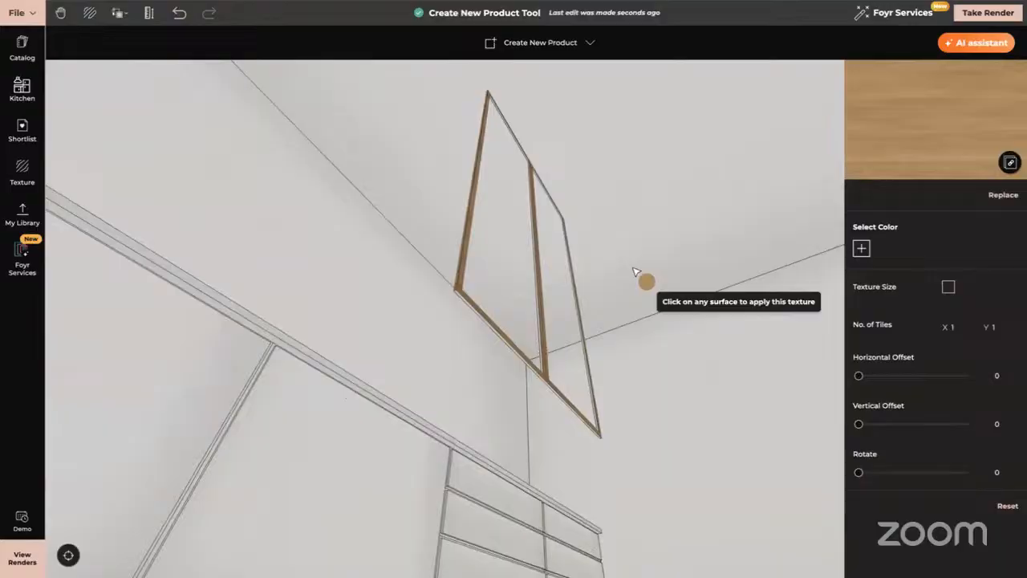
{"action": "left_click", "coordinate": [463, 294]}
{"action": "key", "text": "Escape"}
{"action": "left_click_drag", "start_coordinate": [554, 313], "coordinate": [518, 383]}
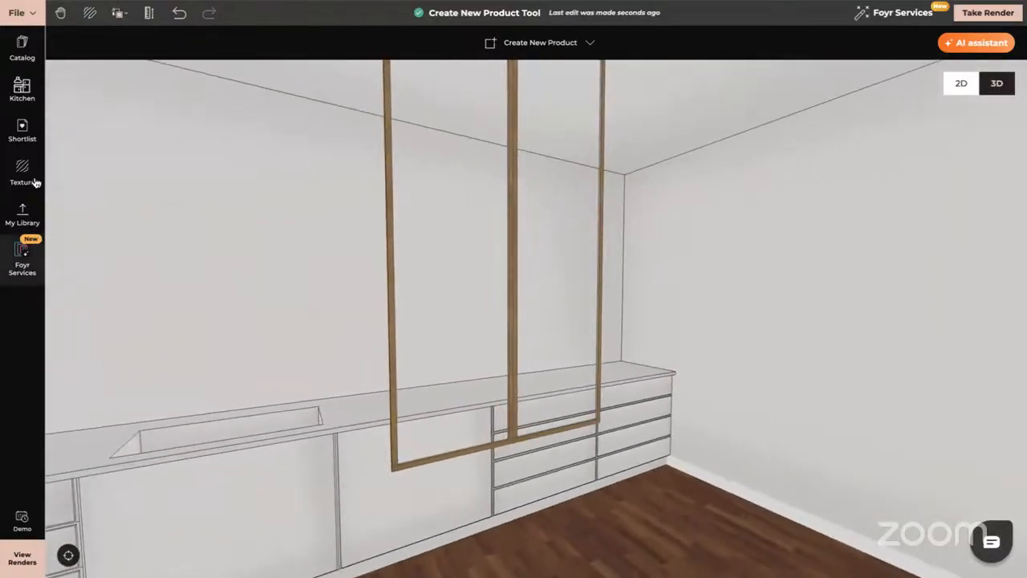
{"action": "left_click", "coordinate": [32, 178]}
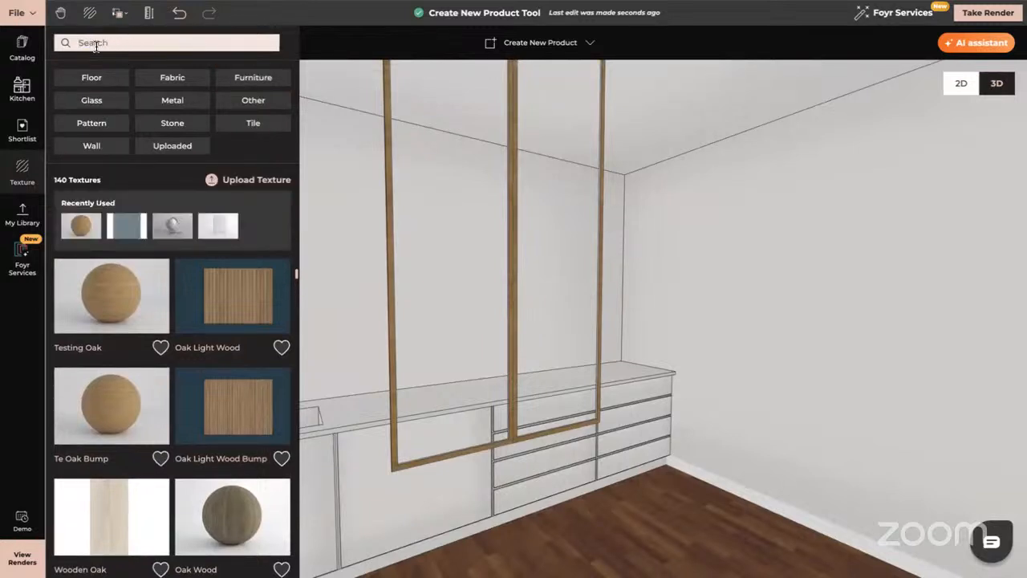
Search 'flutted glas', try Clear Fluted Glass on the wall, undo it, and reframe the view on the right wall.
{"action": "type", "text": "flut"}
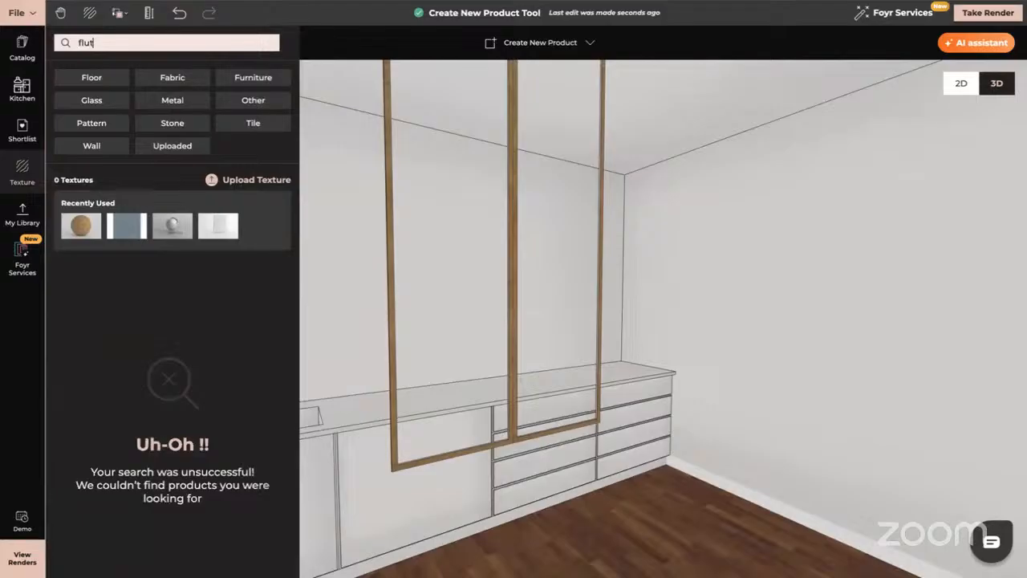
{"action": "type", "text": "ted glass"}
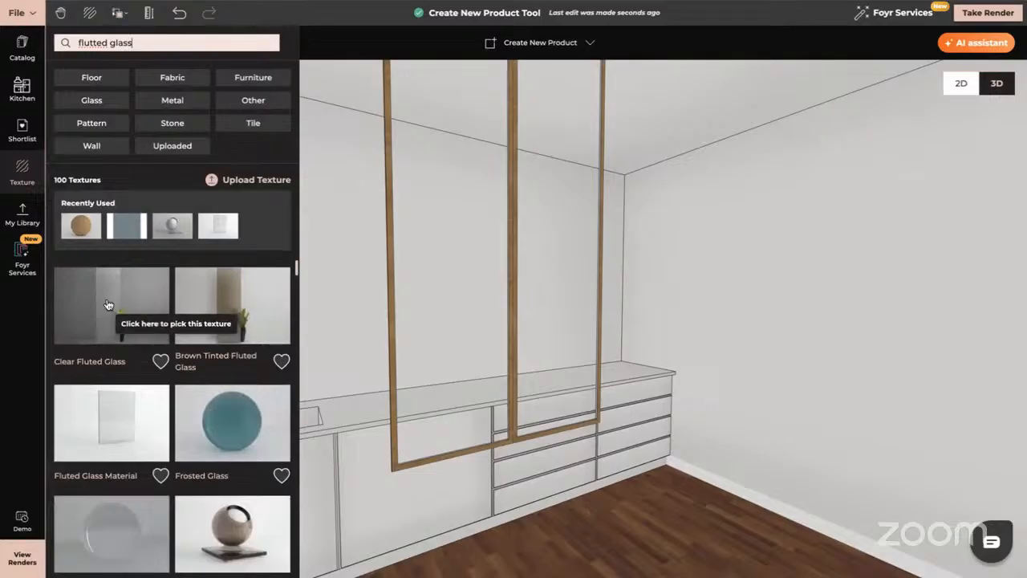
{"action": "left_click_drag", "start_coordinate": [109, 306], "coordinate": [442, 253]}
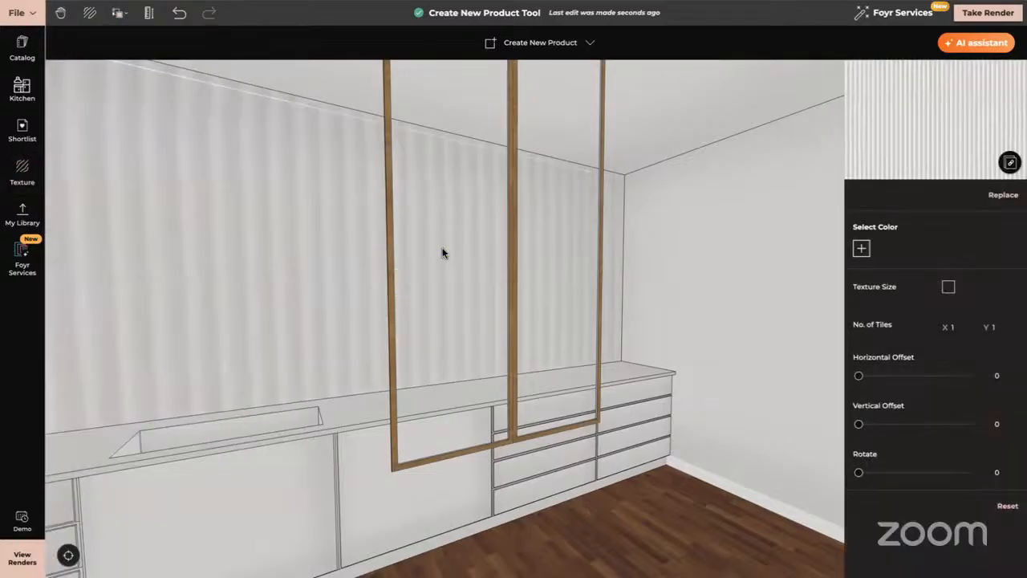
{"action": "left_click", "coordinate": [179, 13]}
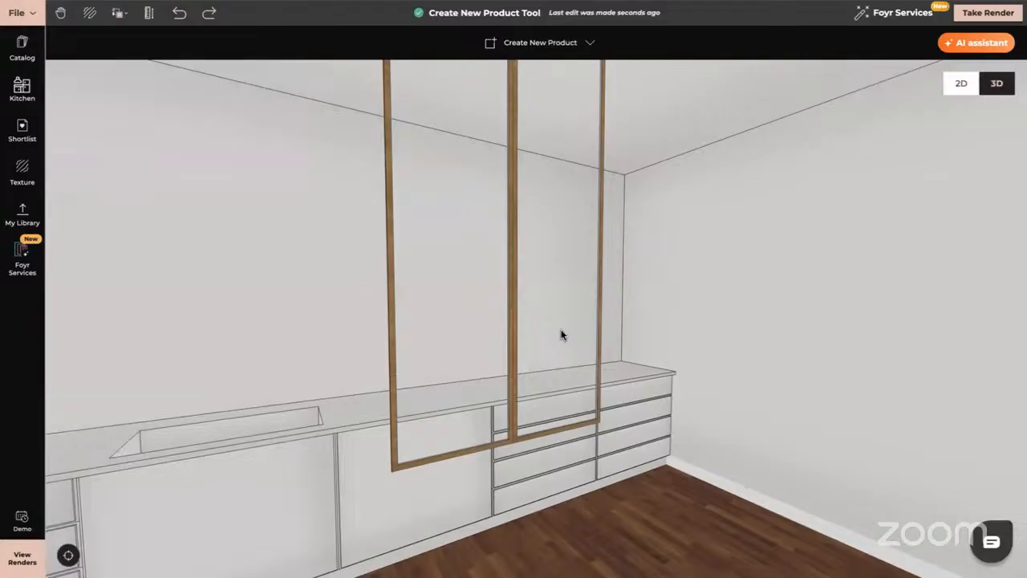
{"action": "scroll", "coordinate": [438, 324], "scroll_direction": "down", "scroll_amount": 10}
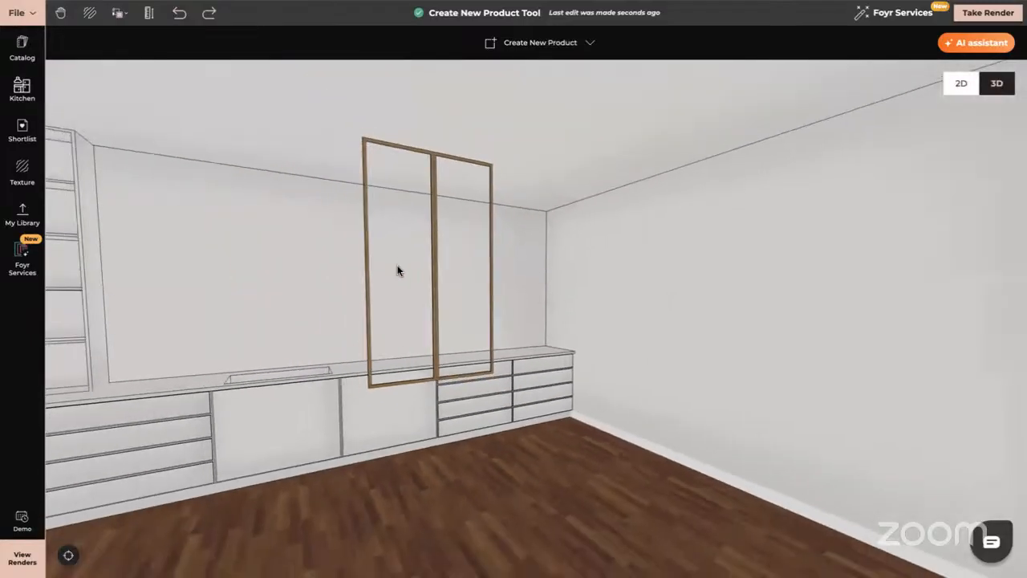
{"action": "left_click_drag", "start_coordinate": [399, 270], "coordinate": [452, 187]}
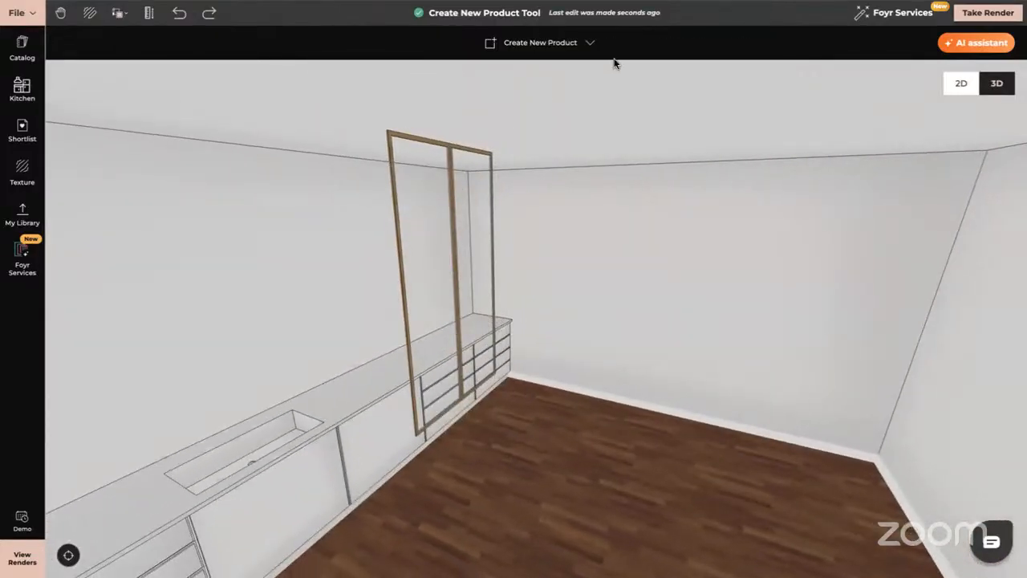
Open the tall frame unit in the product editor and try Push/Pull, then cancel it.
{"action": "left_click", "coordinate": [585, 44]}
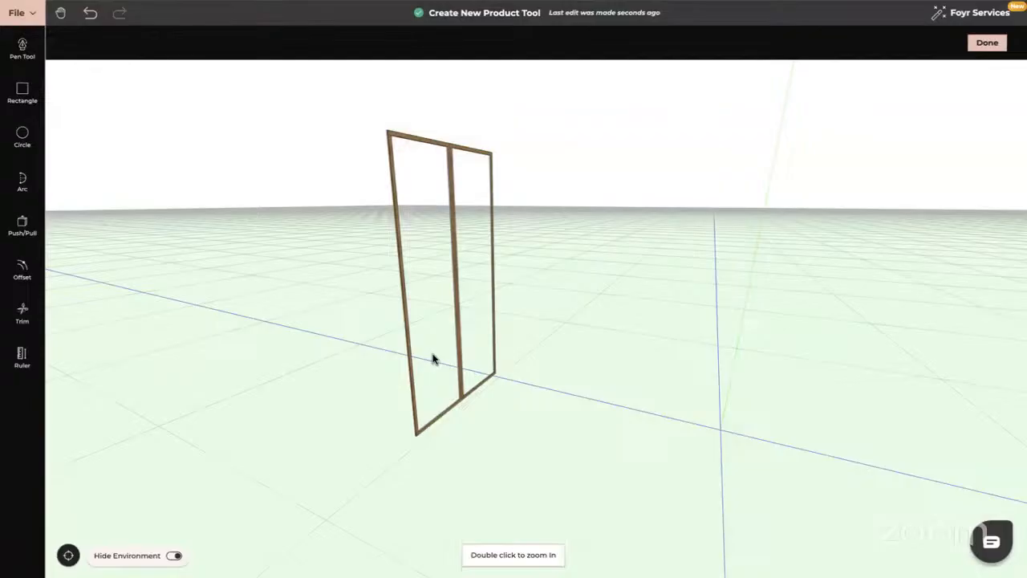
{"action": "left_click_drag", "start_coordinate": [433, 356], "coordinate": [23, 227]}
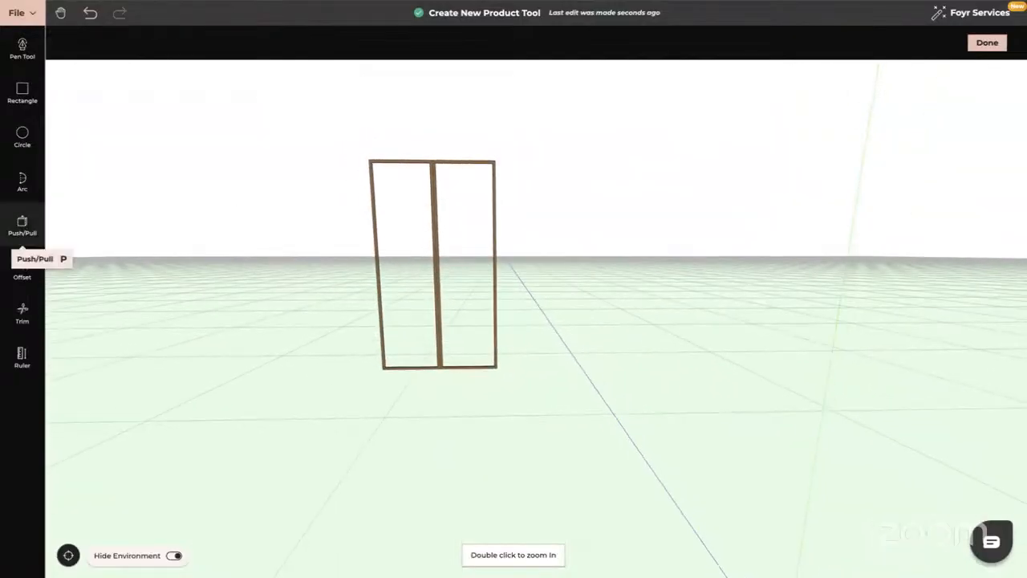
{"action": "left_click", "coordinate": [22, 226]}
{"action": "key", "text": "Escape"}
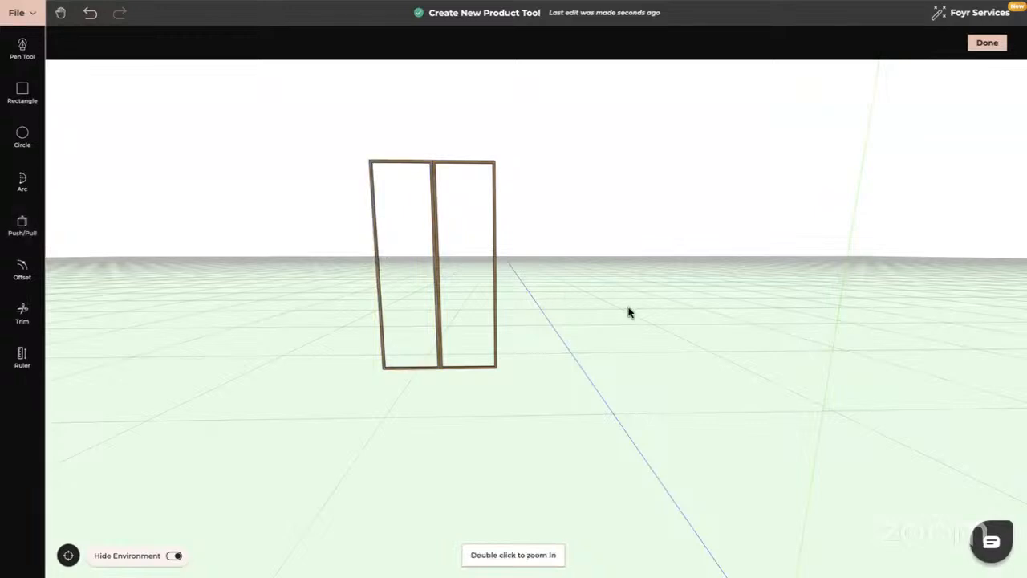
{"action": "left_click_drag", "start_coordinate": [627, 307], "coordinate": [624, 265]}
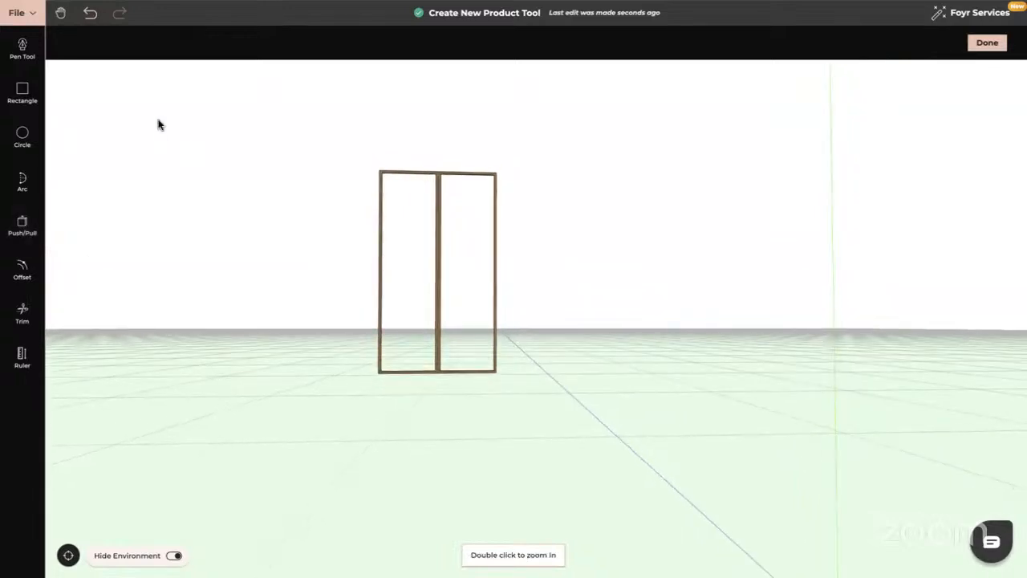
Undo the frame and panel changes back to the plain twin-door panel and return to the room.
{"action": "left_click", "coordinate": [91, 17]}
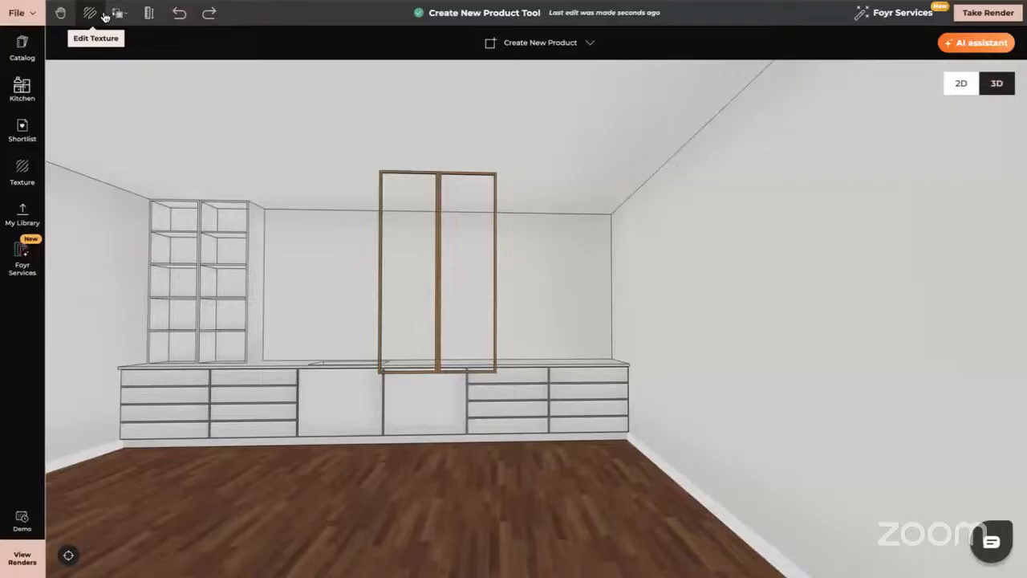
{"action": "left_click", "coordinate": [182, 20]}
{"action": "left_click", "coordinate": [181, 20]}
{"action": "left_click", "coordinate": [181, 20]}
{"action": "left_click", "coordinate": [181, 19]}
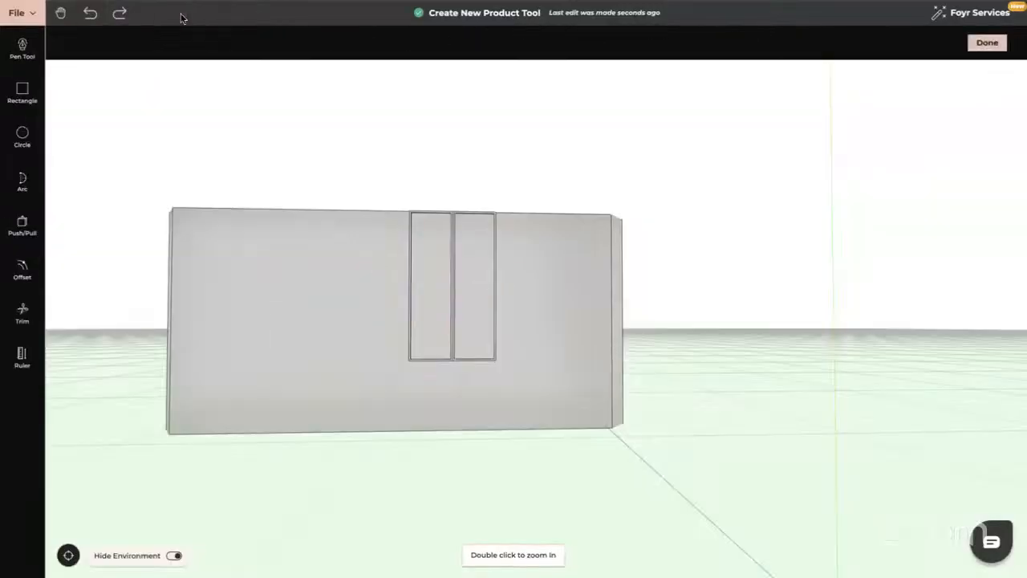
{"action": "left_click", "coordinate": [96, 17]}
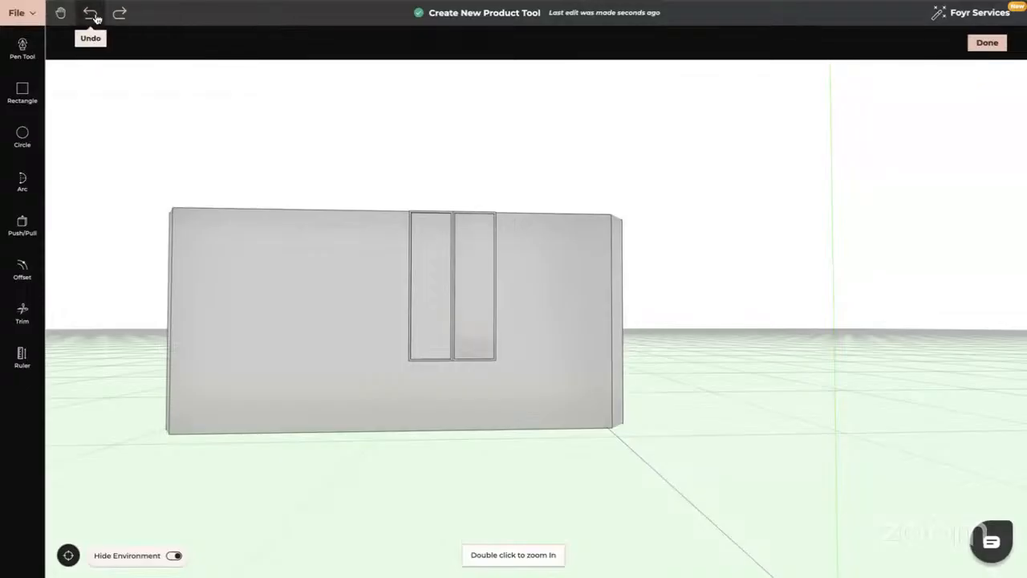
{"action": "left_click", "coordinate": [96, 18]}
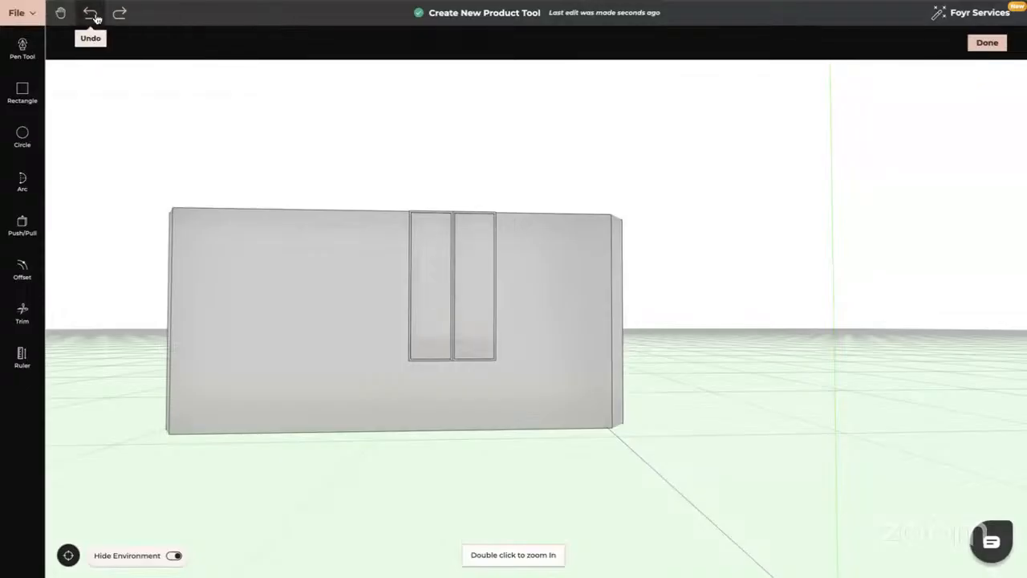
{"action": "left_click", "coordinate": [987, 42]}
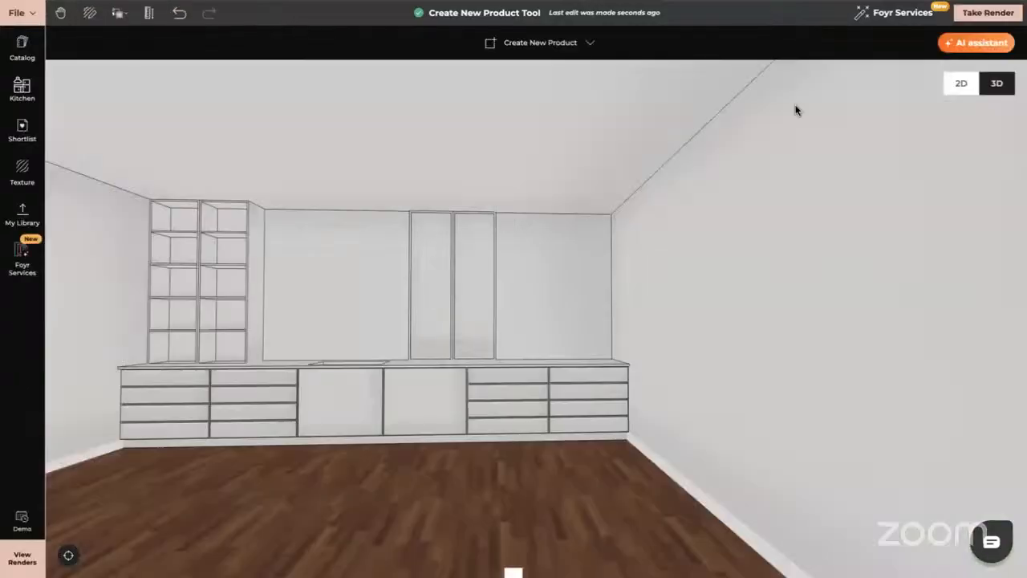
Apply Clear Fluted Glass to the left pane and copy that texture onto the right door.
{"action": "left_click", "coordinate": [22, 169]}
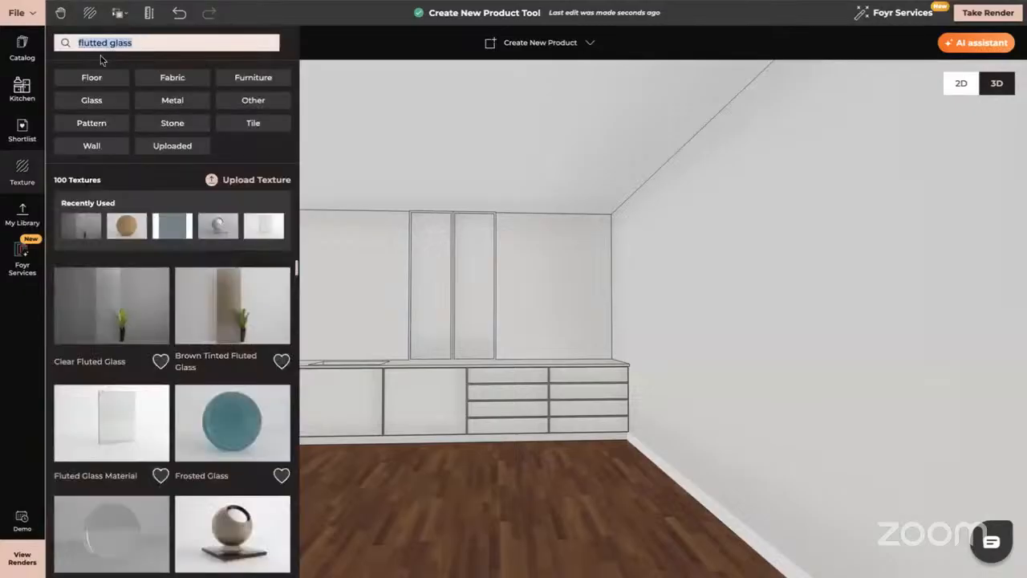
{"action": "mouse_move", "coordinate": [116, 296]}
{"action": "left_mouse_down"}
{"action": "mouse_move", "coordinate": [250, 310]}
{"action": "mouse_move", "coordinate": [434, 283]}
{"action": "left_mouse_up"}
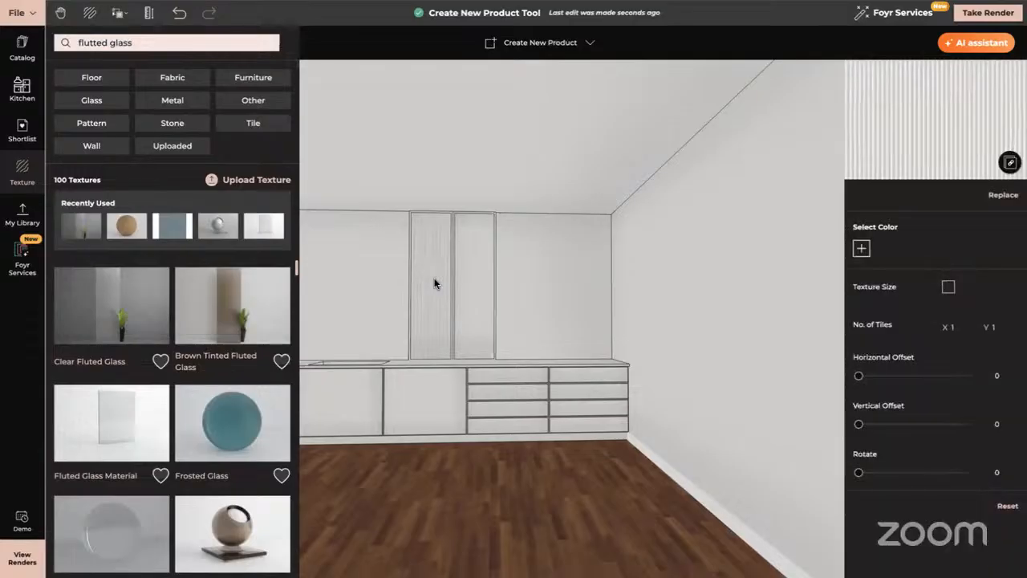
{"action": "left_click", "coordinate": [118, 13]}
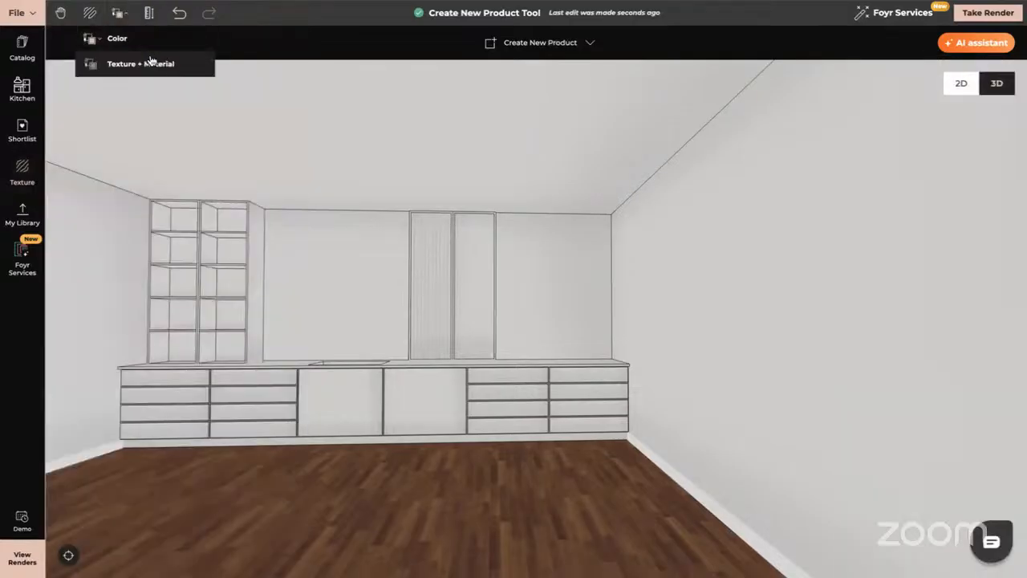
{"action": "left_click", "coordinate": [141, 63]}
{"action": "left_click", "coordinate": [450, 269]}
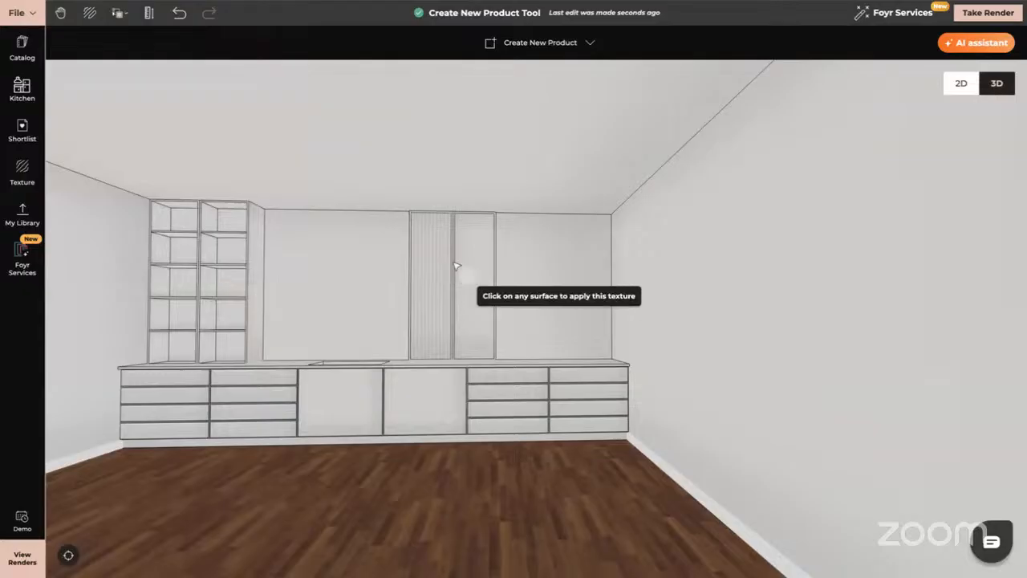
{"action": "left_click", "coordinate": [475, 273]}
Apply Clear Fluted Glass from the library to the tall glass door panel.
{"action": "left_click_drag", "start_coordinate": [413, 291], "coordinate": [641, 221]}
{"action": "left_click", "coordinate": [333, 275]}
{"action": "left_click", "coordinate": [509, 42]}
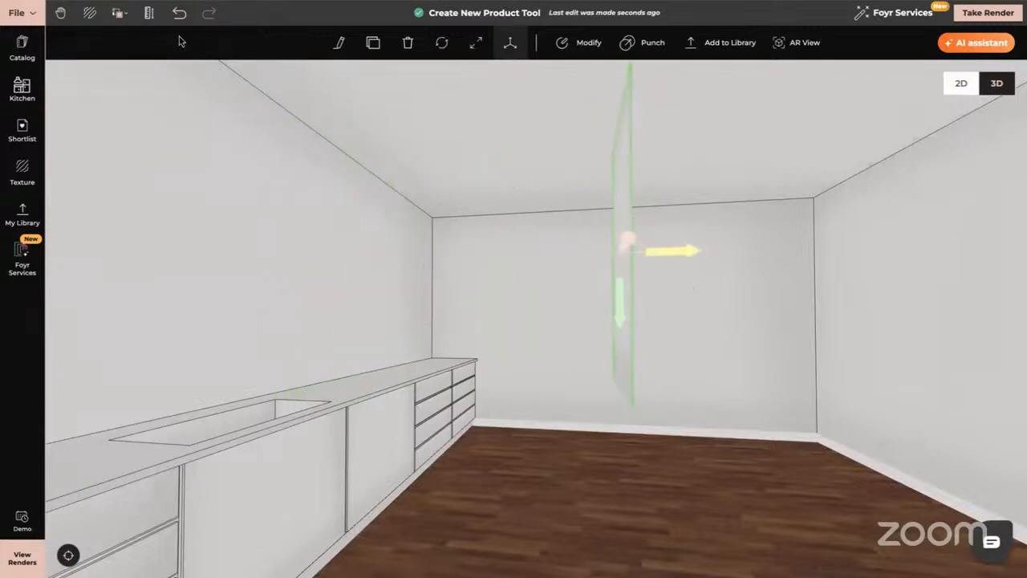
{"action": "left_click", "coordinate": [22, 170]}
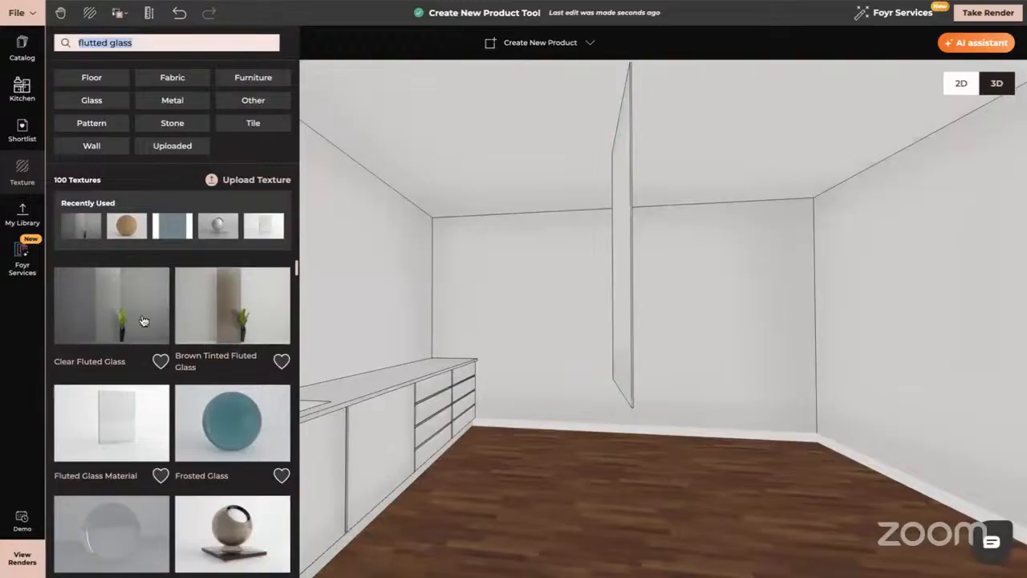
{"action": "left_click", "coordinate": [143, 321]}
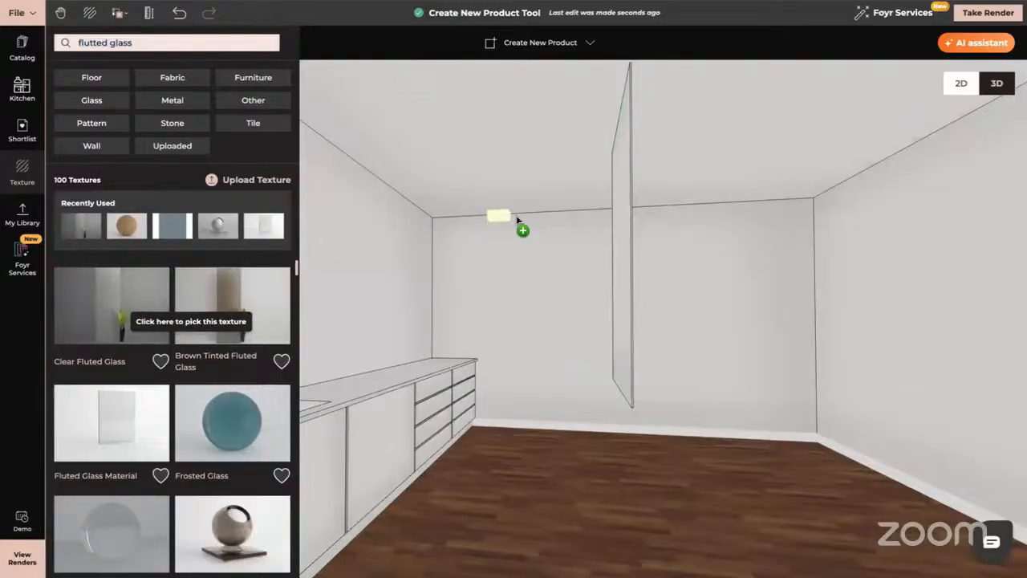
{"action": "left_click", "coordinate": [623, 220]}
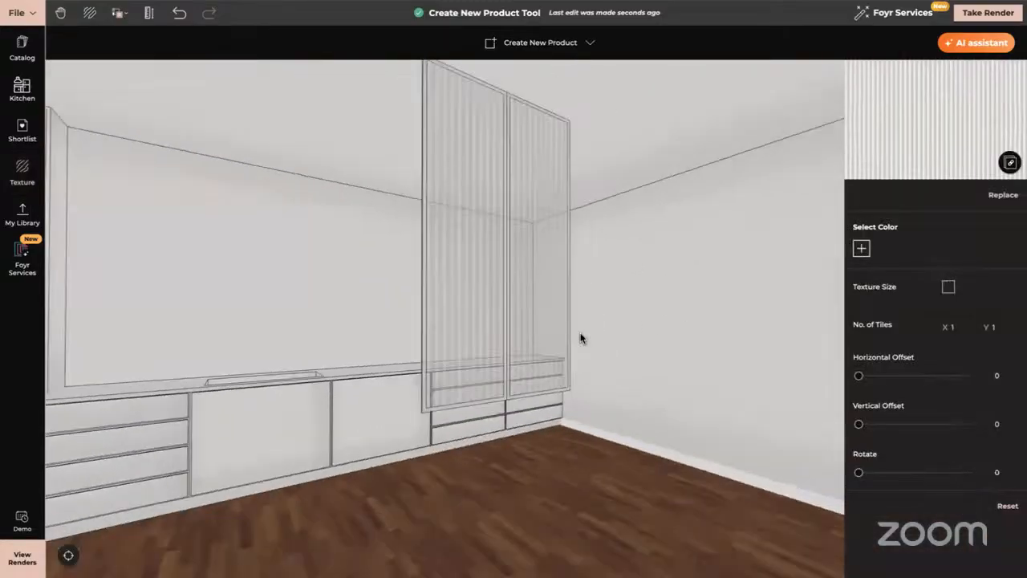
{"action": "left_click", "coordinate": [404, 257]}
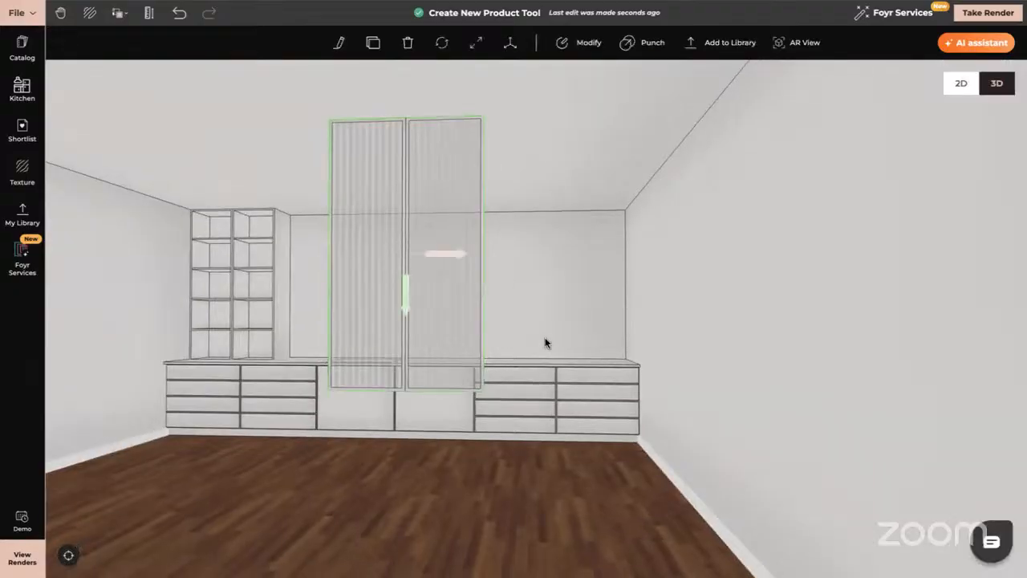
Slide the fluted glass doors onto the front of the shelving unit.
{"action": "left_click_drag", "start_coordinate": [545, 343], "coordinate": [429, 264]}
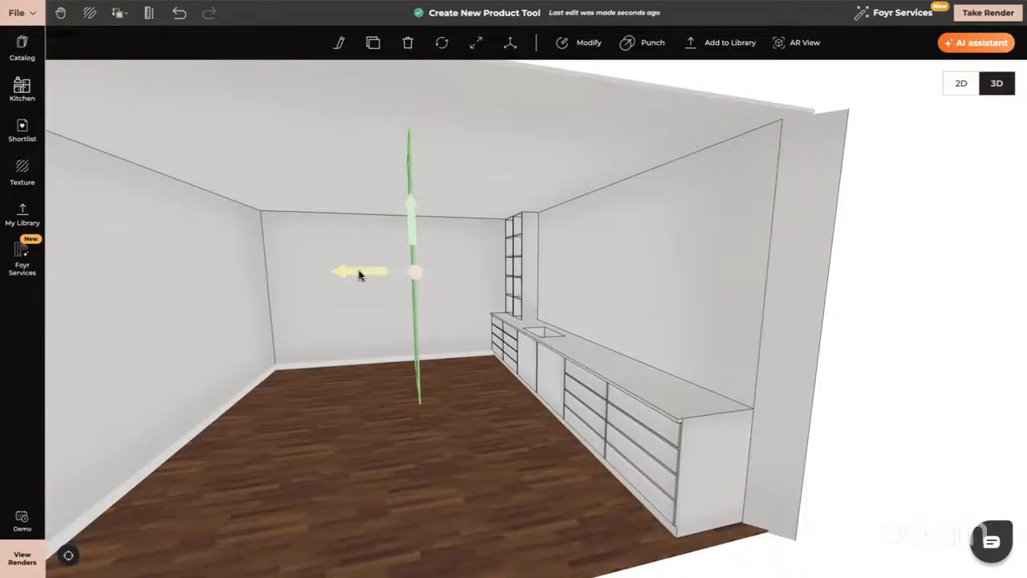
{"action": "left_click_drag", "start_coordinate": [359, 275], "coordinate": [479, 260]}
{"action": "left_click_drag", "start_coordinate": [369, 422], "coordinate": [138, 287]}
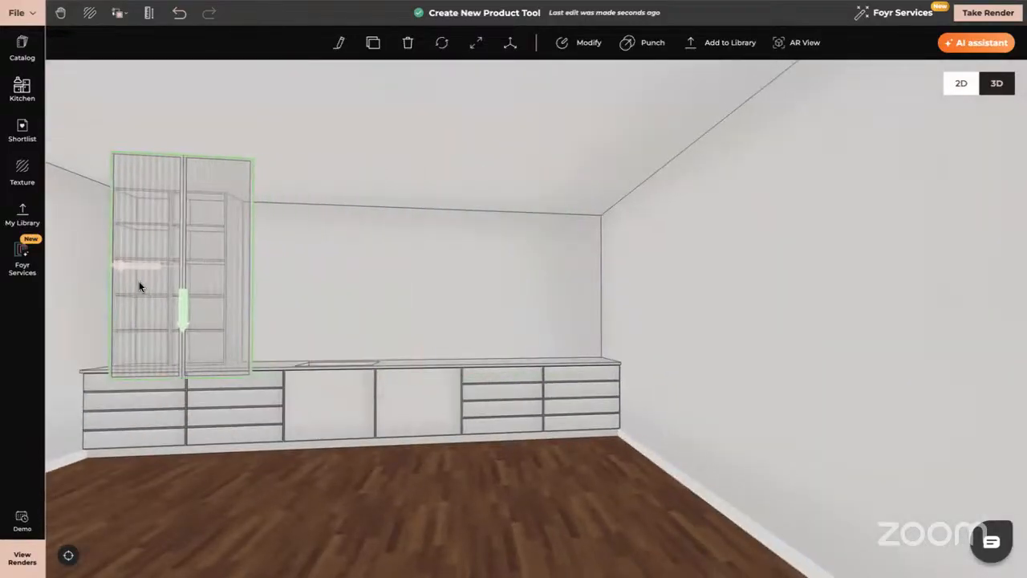
Check the doors' alignment on the shelving unit from corner, front and outside views.
{"action": "left_click_drag", "start_coordinate": [546, 289], "coordinate": [490, 294]}
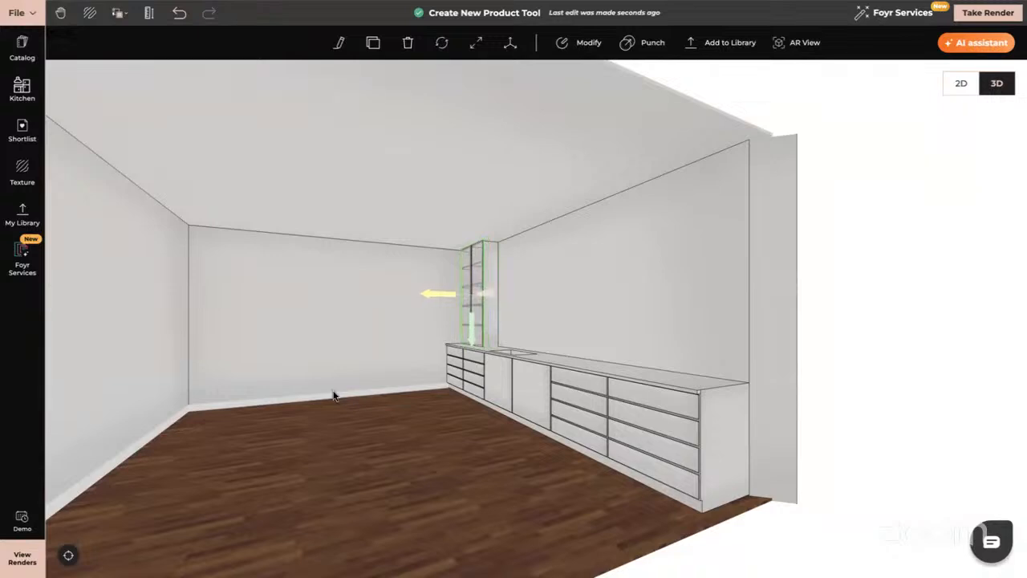
{"action": "left_click_drag", "start_coordinate": [334, 395], "coordinate": [369, 314]}
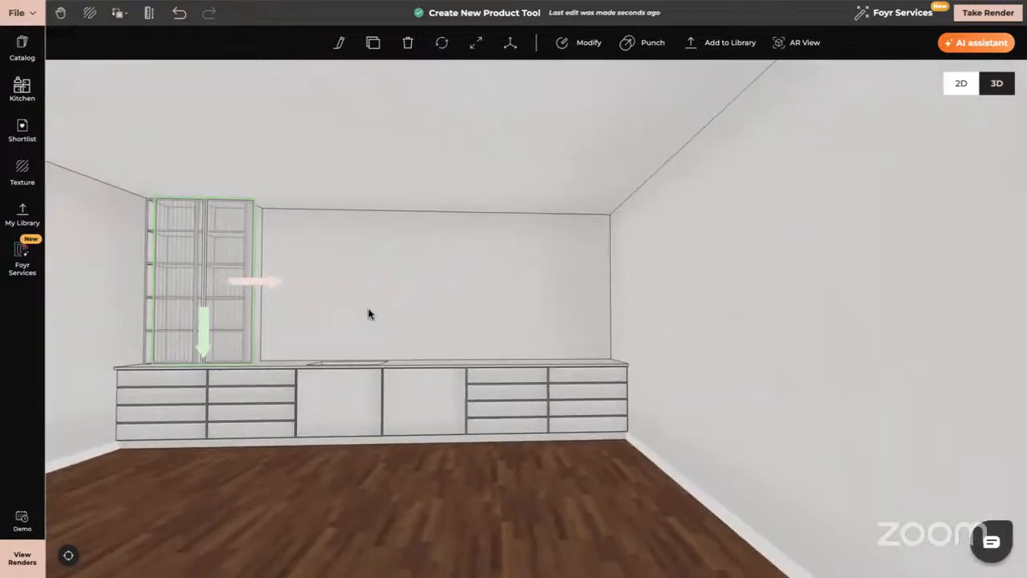
{"action": "scroll", "coordinate": [360, 296], "scroll_direction": "down", "scroll_amount": 5}
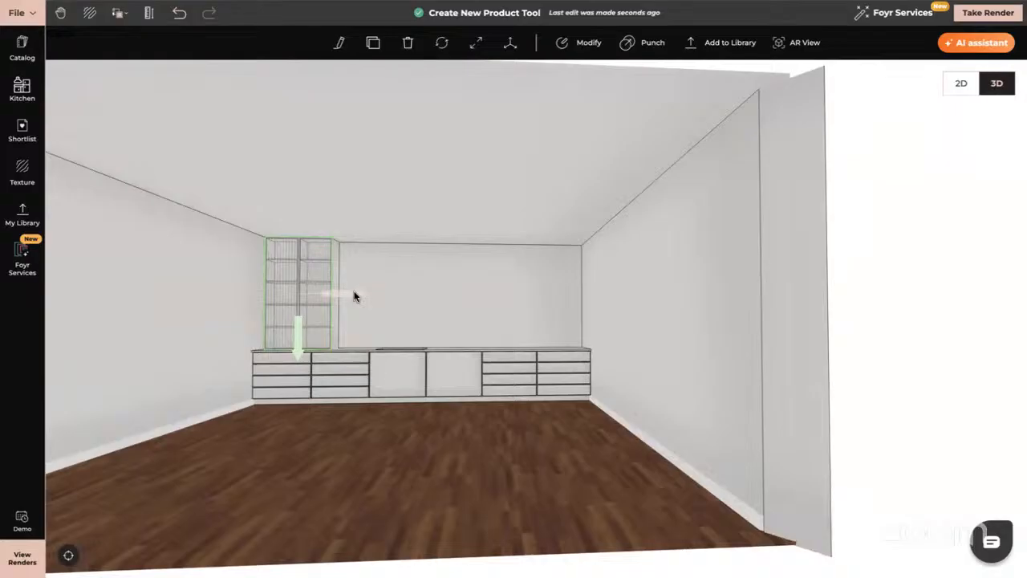
{"action": "left_click_drag", "start_coordinate": [394, 312], "coordinate": [349, 310]}
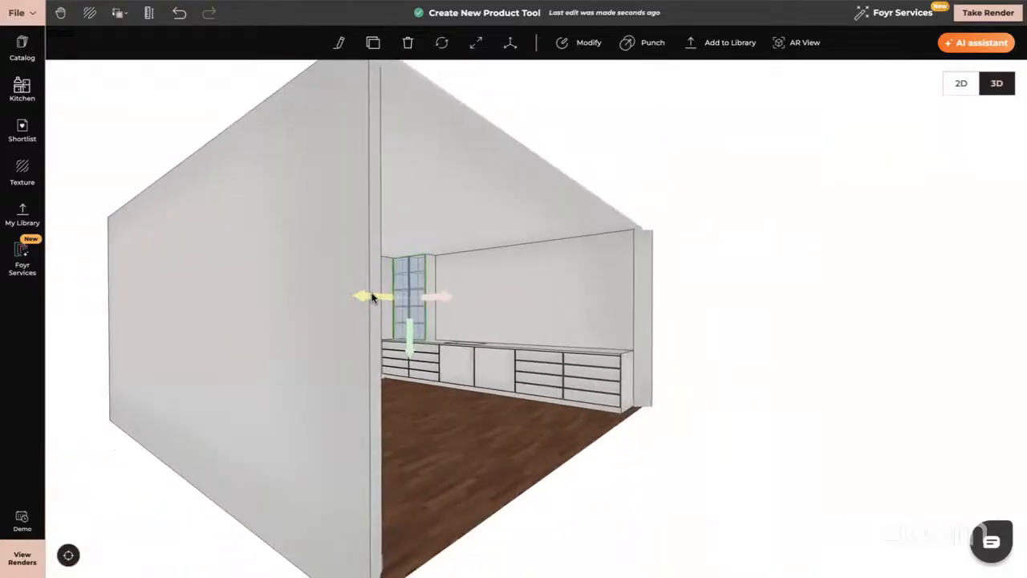
{"action": "left_click", "coordinate": [464, 296]}
{"action": "left_click", "coordinate": [420, 270]}
{"action": "scroll", "coordinate": [419, 271], "scroll_direction": "up", "scroll_amount": 10}
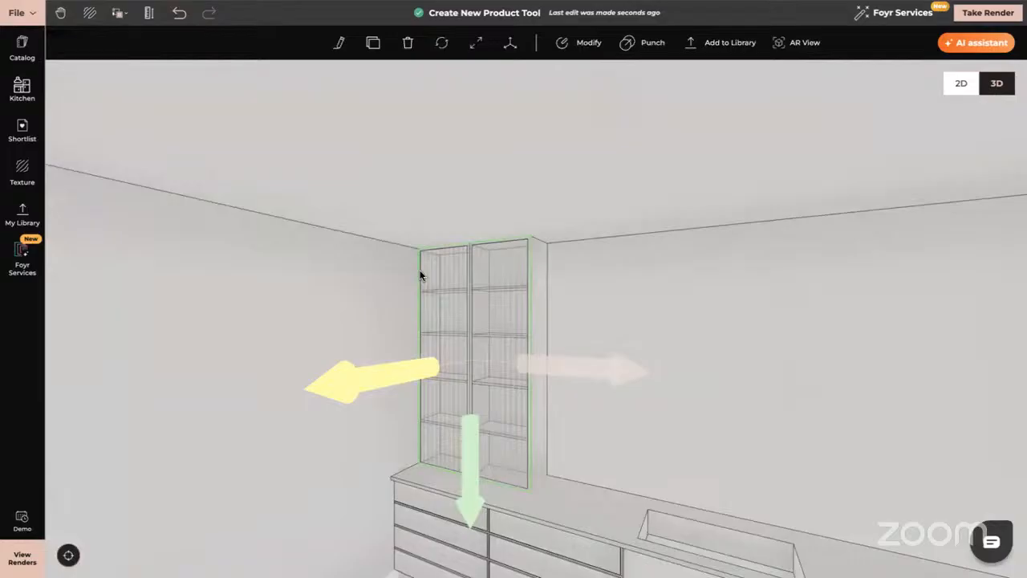
{"action": "scroll", "coordinate": [419, 271], "scroll_direction": "up", "scroll_amount": 4}
{"action": "left_click_drag", "start_coordinate": [420, 270], "coordinate": [681, 300]}
{"action": "left_click", "coordinate": [682, 301]}
{"action": "scroll", "coordinate": [681, 301], "scroll_direction": "down", "scroll_amount": 3}
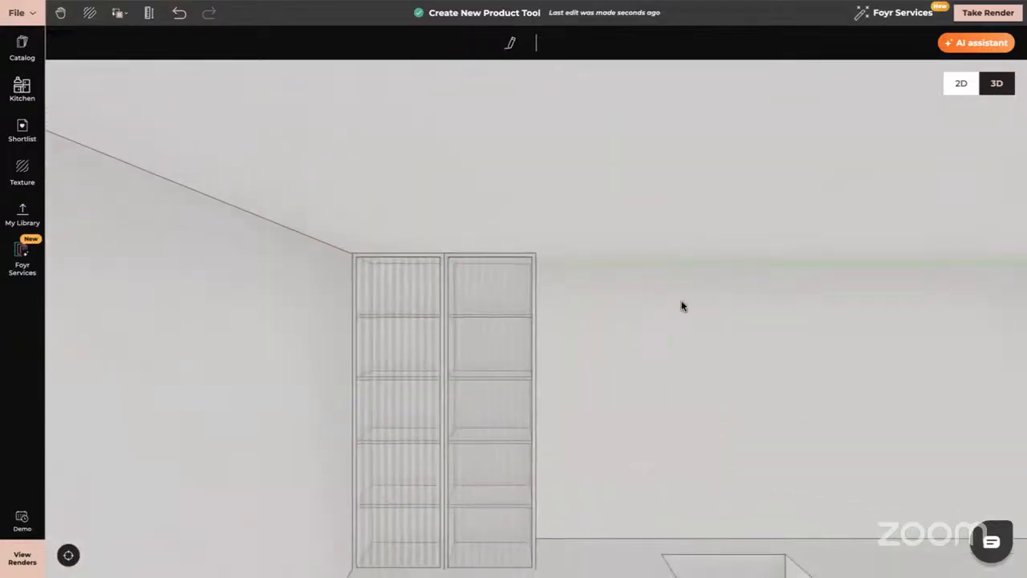
Group the fluted glass doors with the shelving unit and nudge the group along the wall.
{"action": "scroll", "coordinate": [681, 301], "scroll_direction": "down", "scroll_amount": 2}
{"action": "right_click_drag", "start_coordinate": [536, 502], "coordinate": [583, 377]}
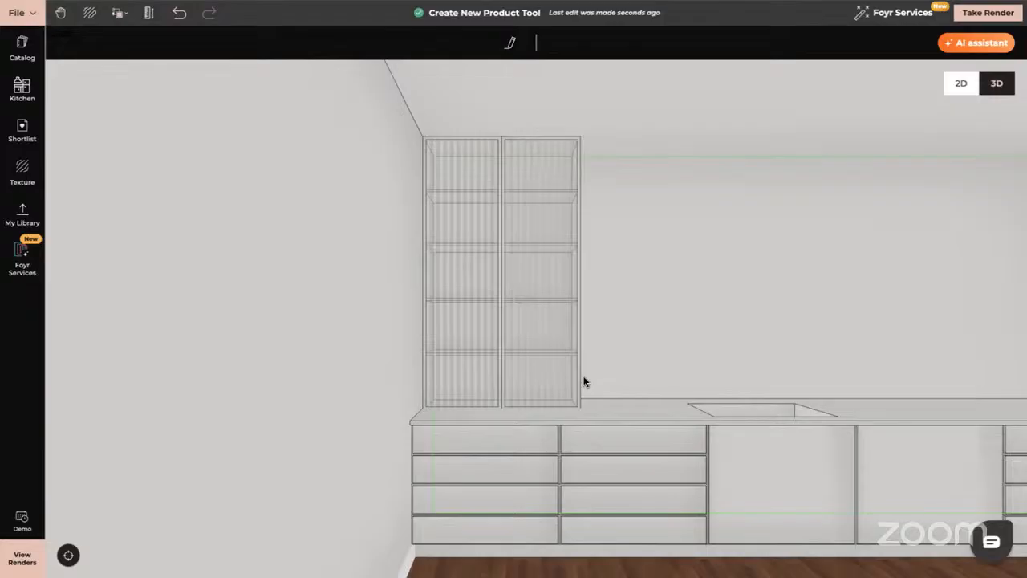
{"action": "left_click_drag", "start_coordinate": [642, 363], "coordinate": [532, 307]}
{"action": "left_click", "coordinate": [560, 149]}
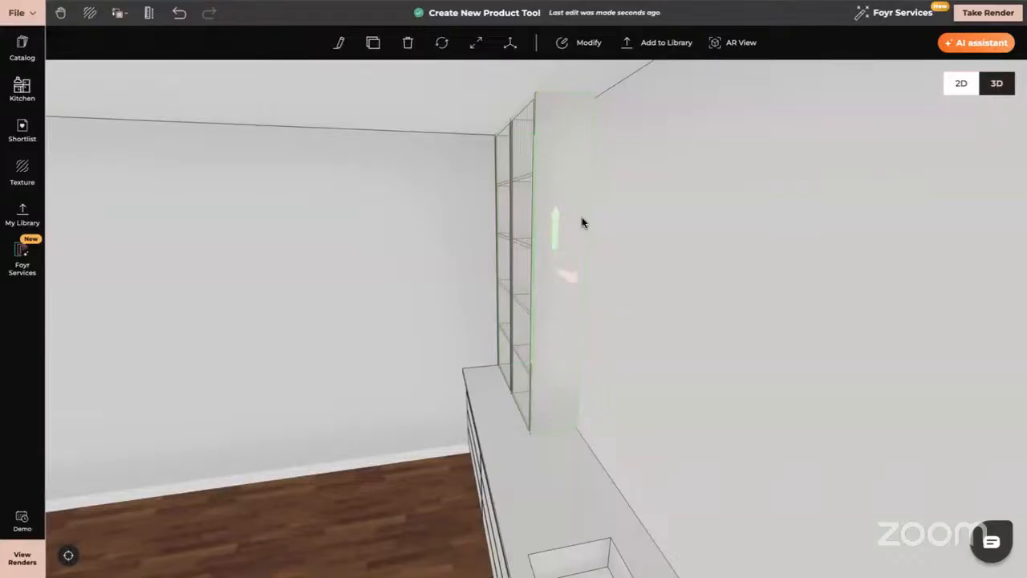
{"action": "left_click", "coordinate": [521, 210], "text": "shift"}
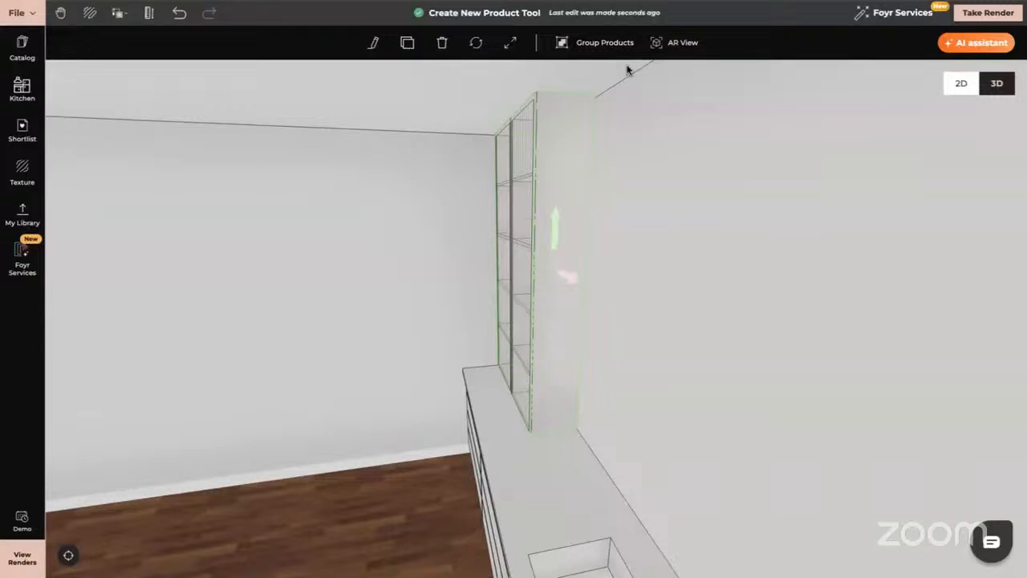
{"action": "left_click", "coordinate": [610, 44]}
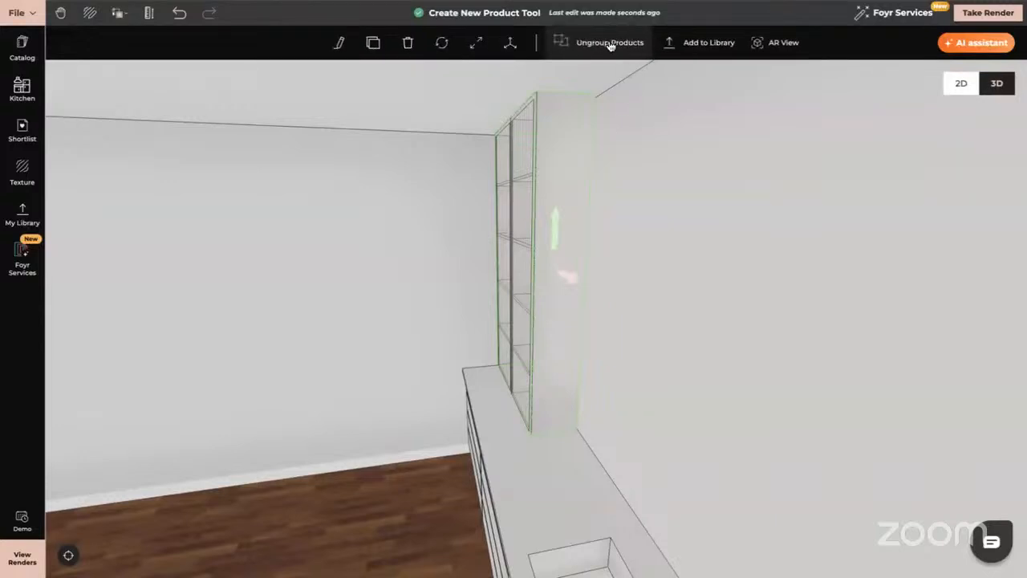
{"action": "mouse_move", "coordinate": [573, 283]}
{"action": "left_mouse_down"}
{"action": "mouse_move", "coordinate": [598, 293]}
{"action": "mouse_move", "coordinate": [586, 279]}
{"action": "left_mouse_up"}
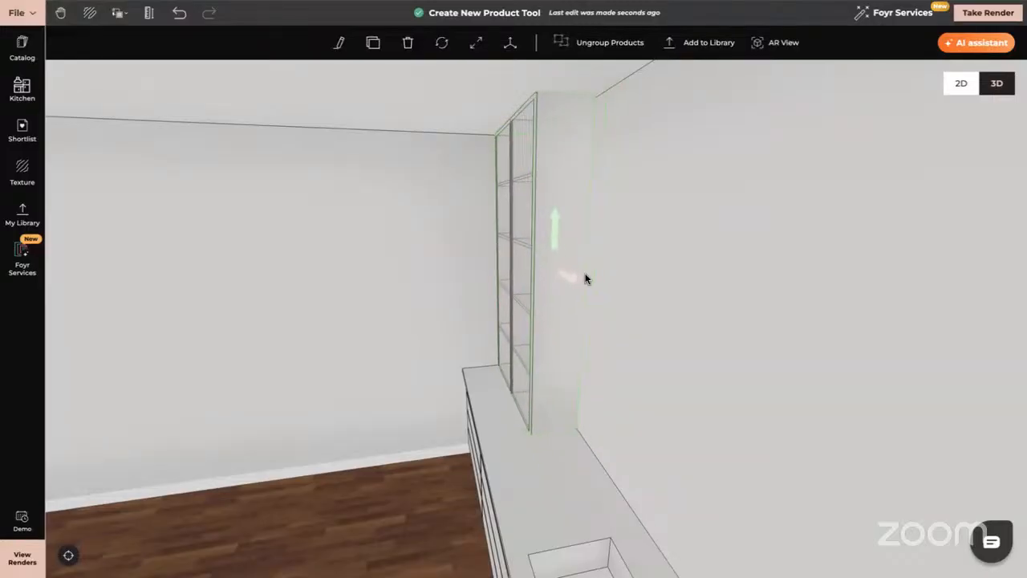
{"action": "left_click", "coordinate": [350, 389]}
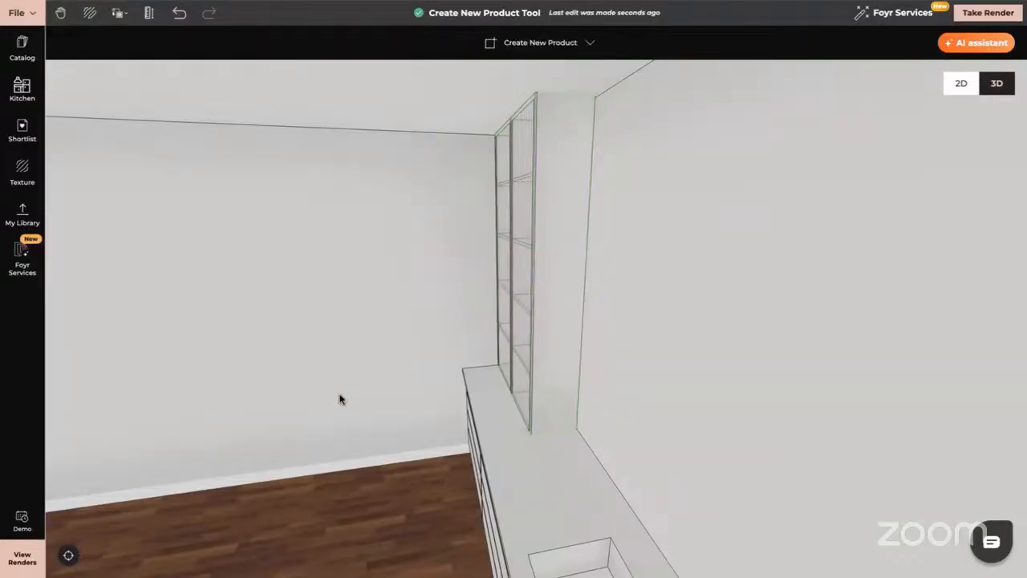
Bring up the texture library with the fluted-glass search cleared to list all textures.
{"action": "left_click_drag", "start_coordinate": [341, 398], "coordinate": [448, 372]}
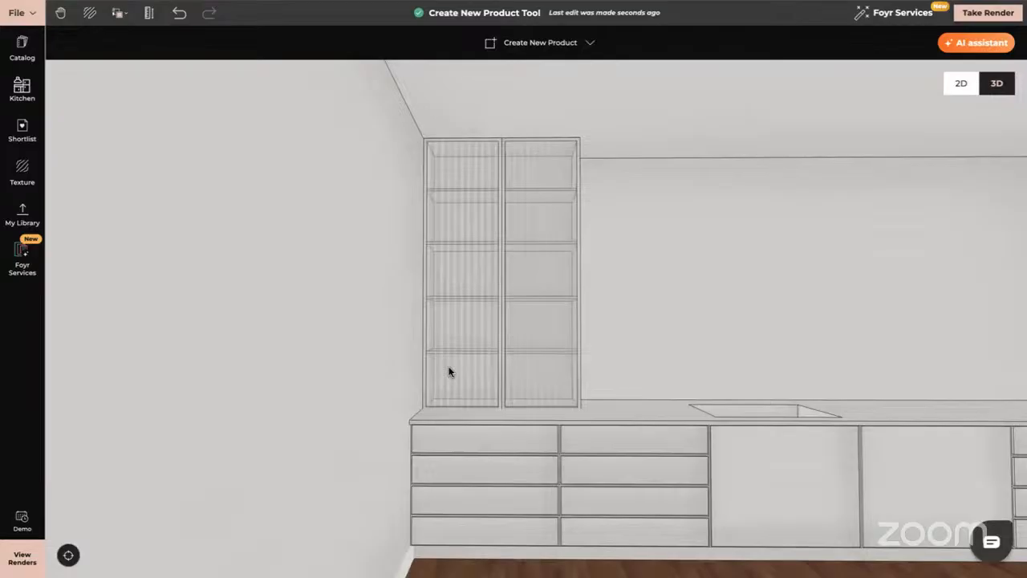
{"action": "left_click", "coordinate": [25, 180]}
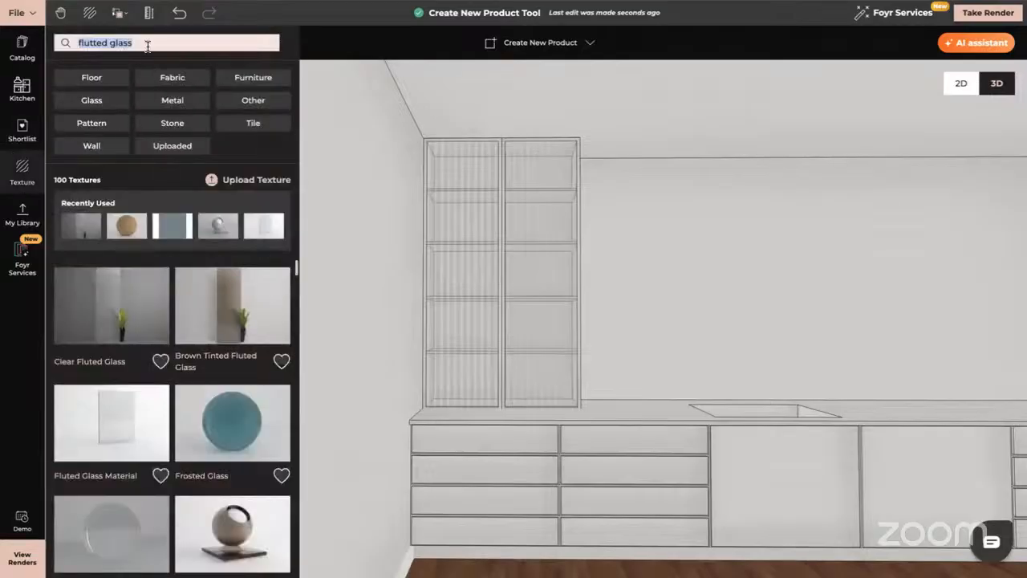
{"action": "key", "text": "BackSpace"}
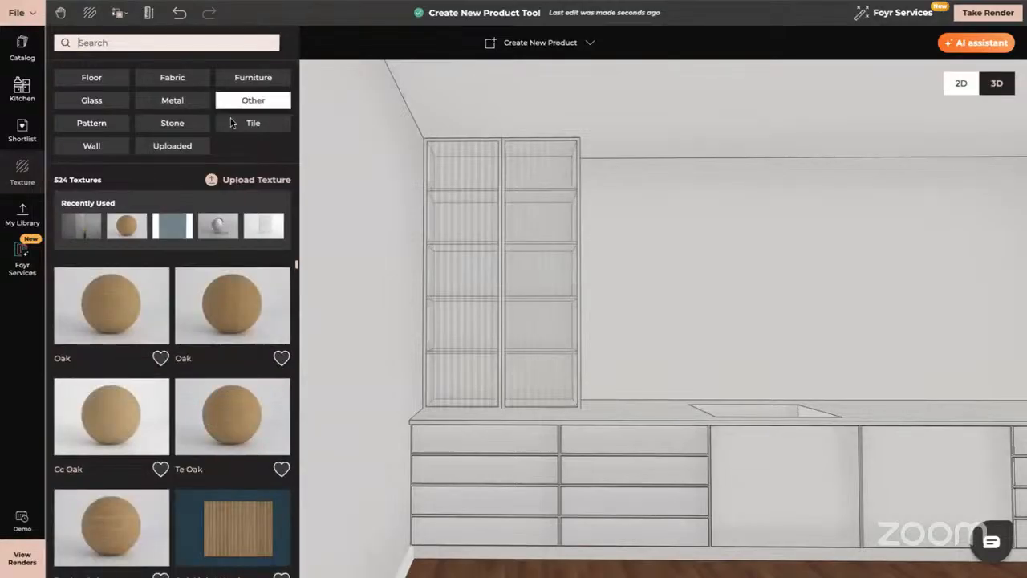
Put Oak on the cabinet door under the sink instead of the top drawer.
{"action": "left_click_drag", "start_coordinate": [120, 537], "coordinate": [439, 441]}
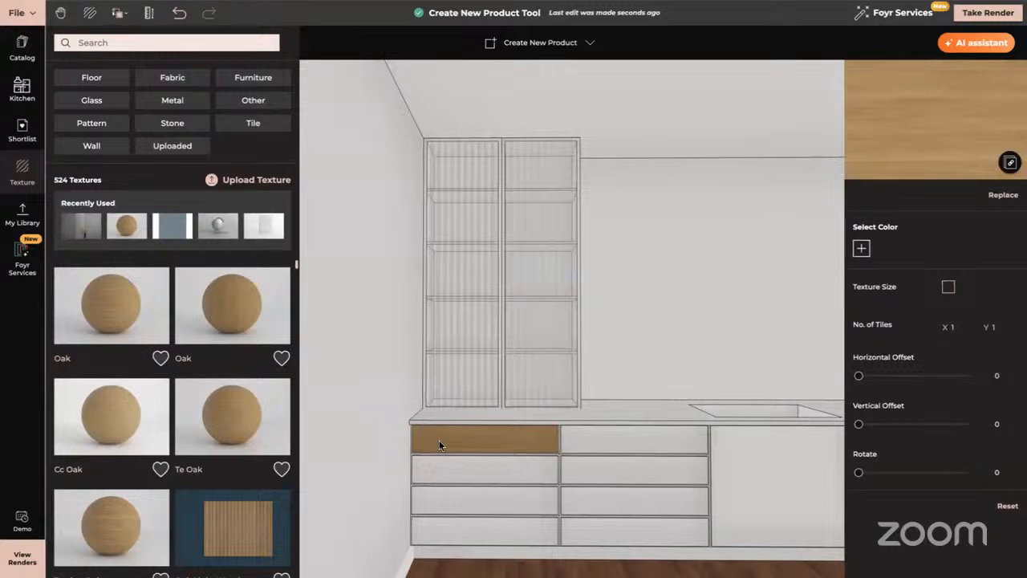
{"action": "left_click", "coordinate": [179, 13]}
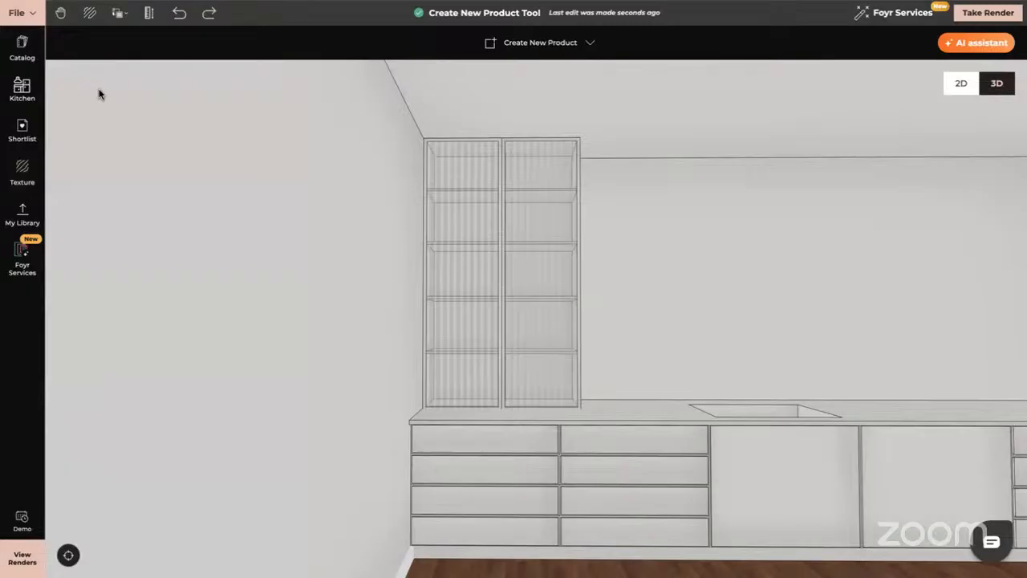
{"action": "left_click", "coordinate": [25, 175]}
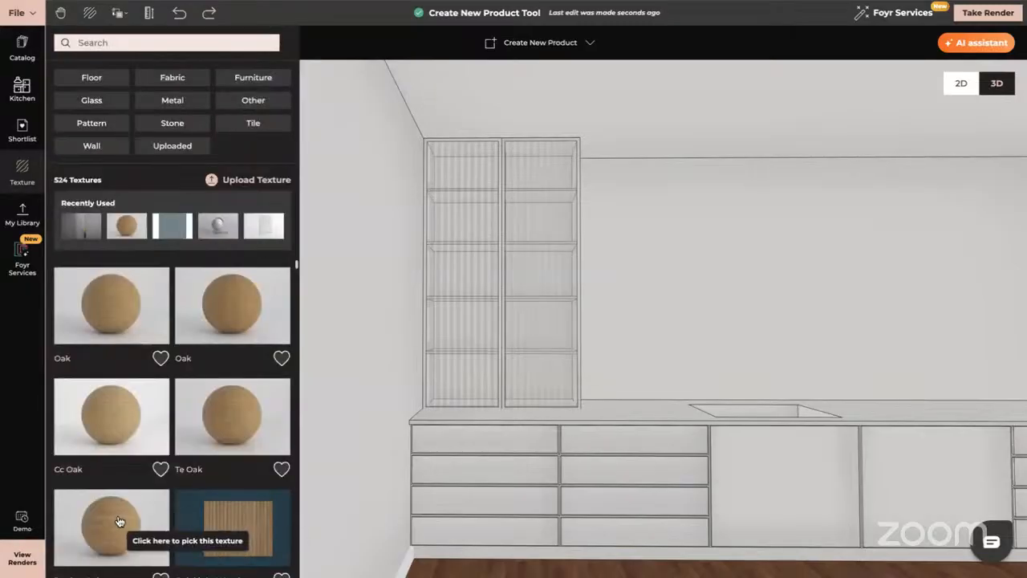
{"action": "left_click_drag", "start_coordinate": [119, 521], "coordinate": [449, 445]}
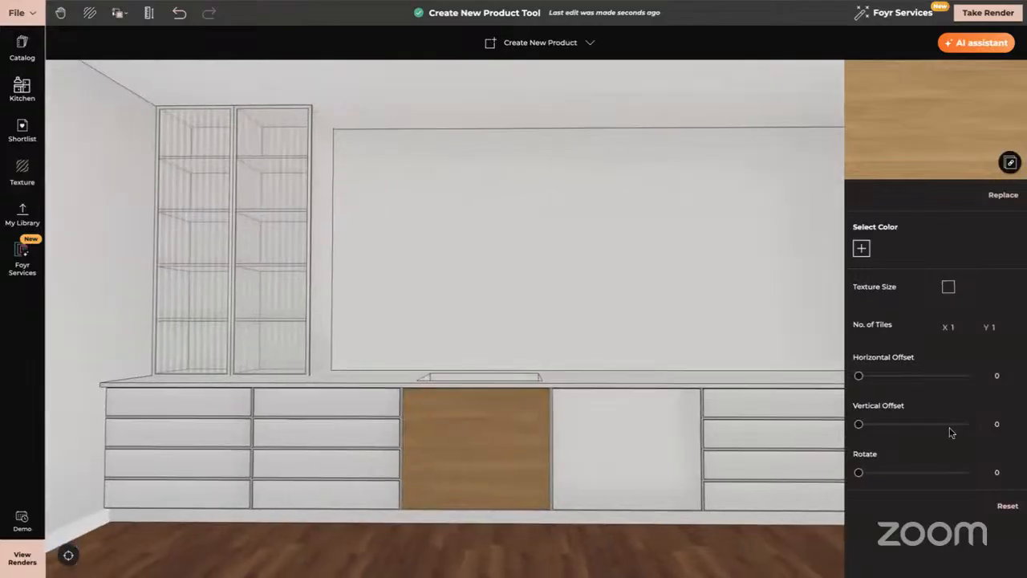
Set the oak door texture to Rotate 90, 2 tiles across, then Texture Size 0.49 m tiles.
{"action": "left_click", "coordinate": [1000, 472]}
{"action": "type", "text": "90"}
{"action": "key", "text": "Return"}
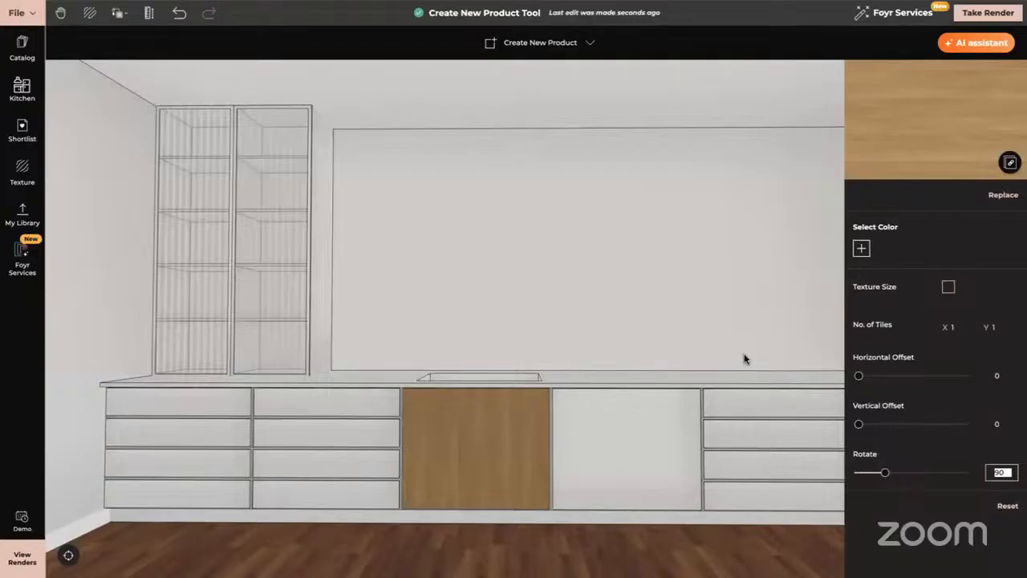
{"action": "left_click", "coordinate": [962, 327]}
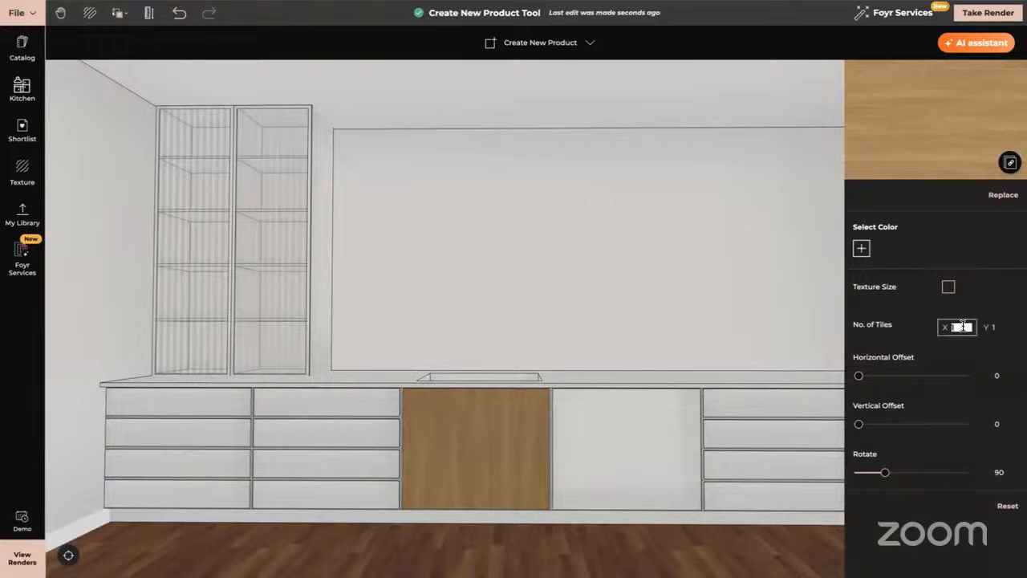
{"action": "type", "text": "2"}
{"action": "key", "text": "Tab"}
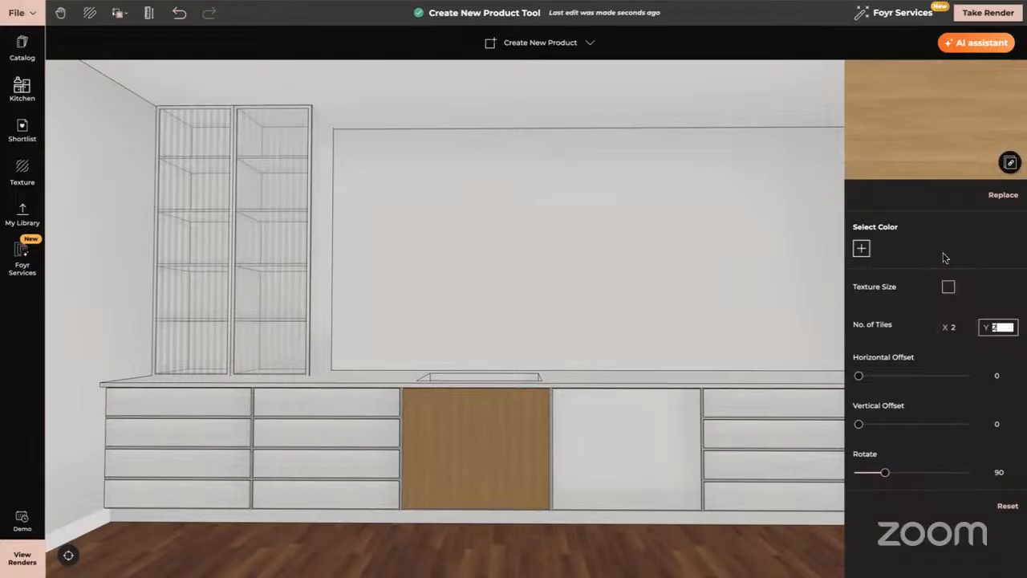
{"action": "left_click", "coordinate": [949, 288]}
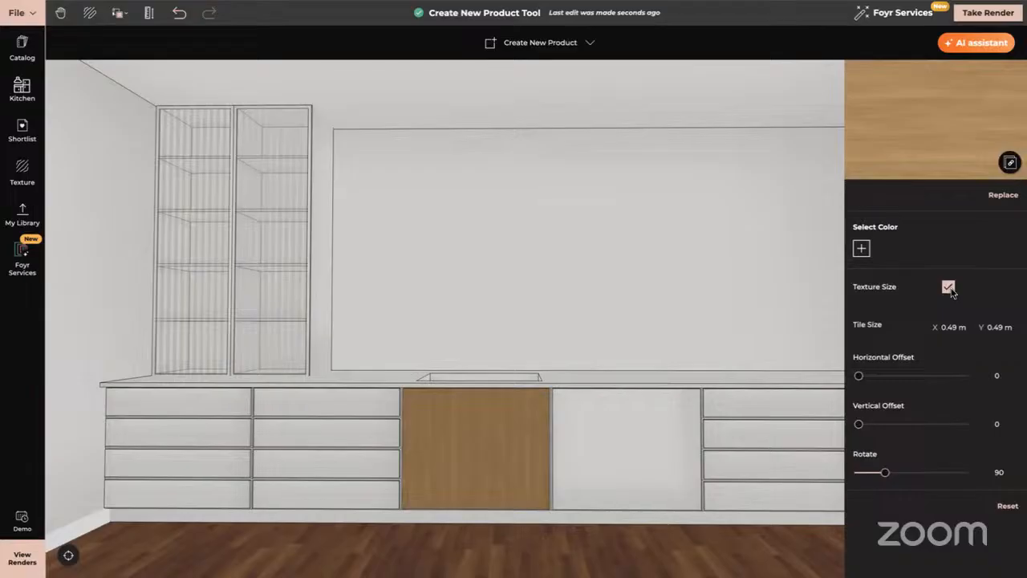
{"action": "left_click", "coordinate": [948, 287]}
{"action": "left_click", "coordinate": [948, 287]}
Copy the door's oak onto the white door and all eight drawers in the left two columns.
{"action": "left_click", "coordinate": [119, 12]}
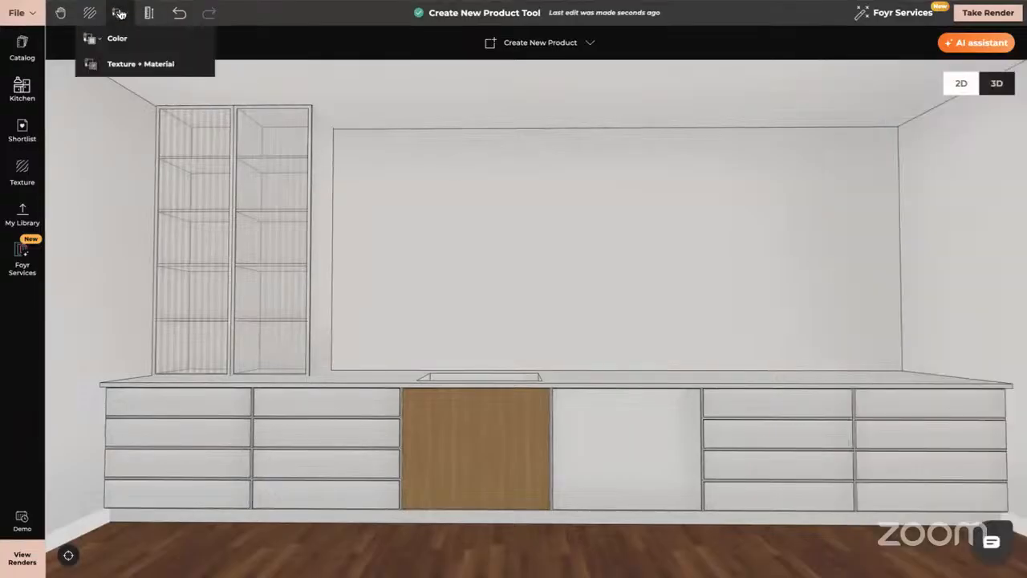
{"action": "left_click", "coordinate": [141, 65]}
{"action": "left_click", "coordinate": [465, 434]}
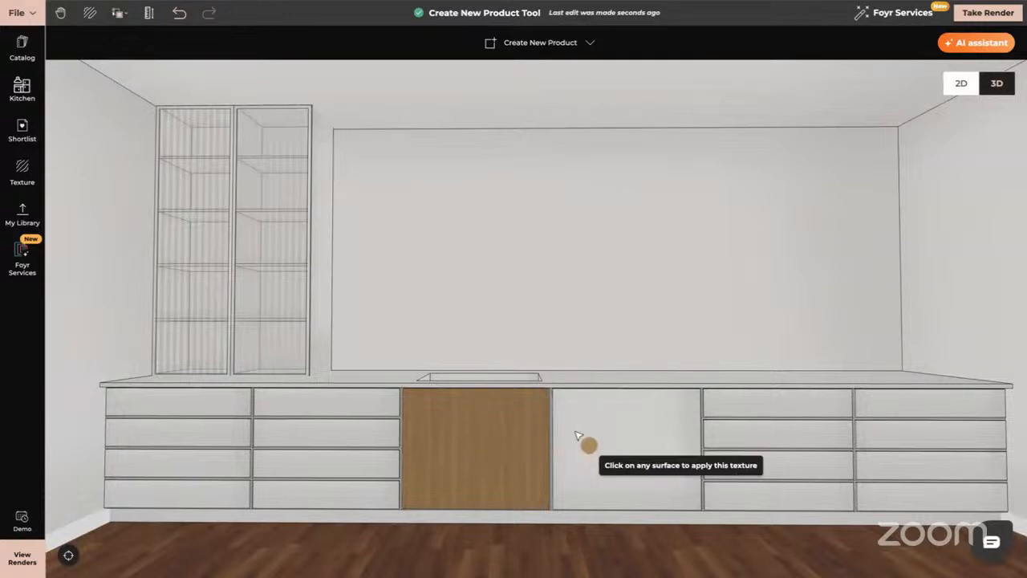
{"action": "left_click", "coordinate": [601, 433]}
{"action": "left_click", "coordinate": [380, 403]}
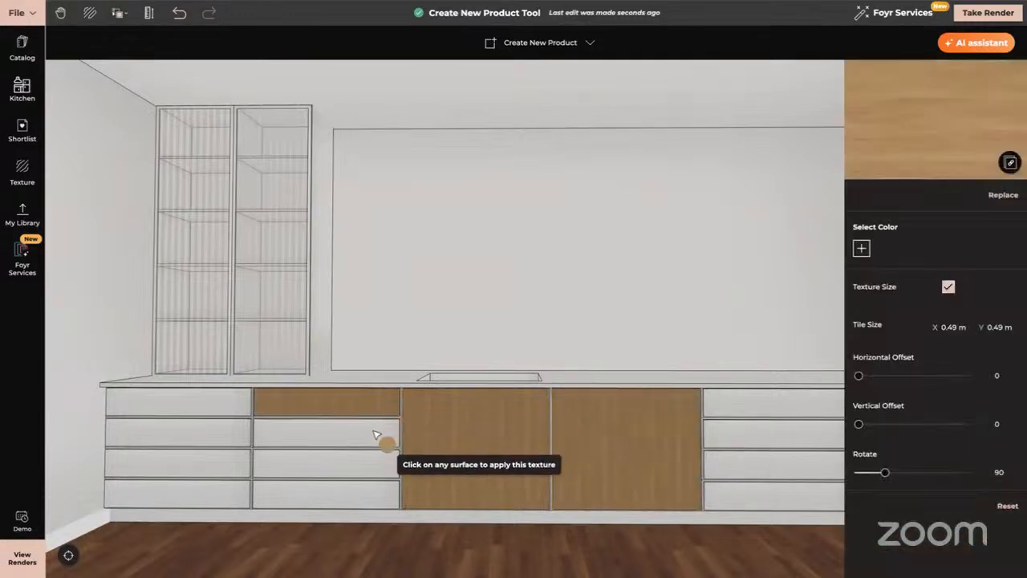
{"action": "left_click", "coordinate": [385, 438]}
{"action": "left_click", "coordinate": [375, 471]}
{"action": "left_click", "coordinate": [369, 497]}
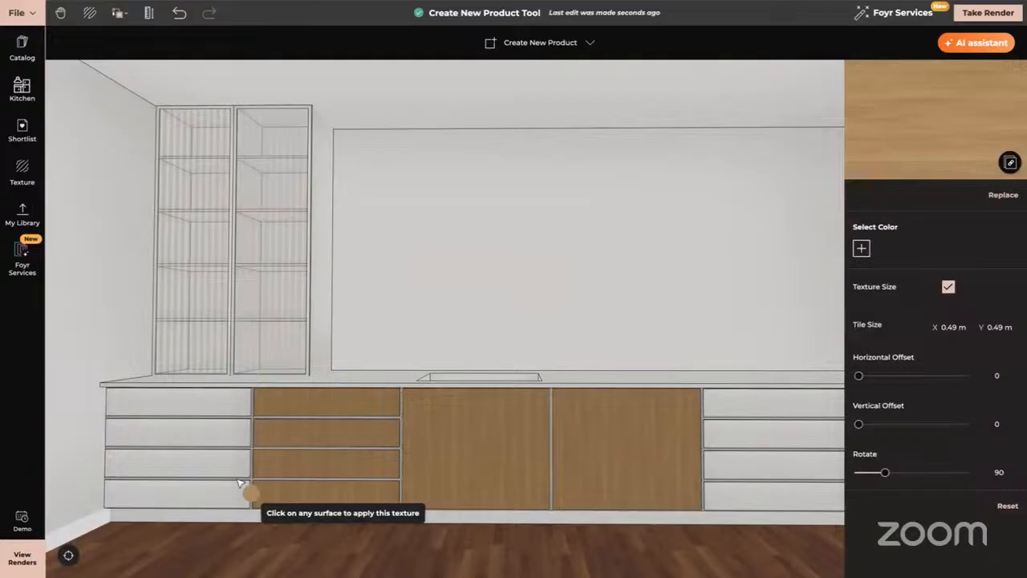
{"action": "left_click", "coordinate": [230, 490]}
{"action": "left_click", "coordinate": [230, 464]}
{"action": "left_click", "coordinate": [234, 433]}
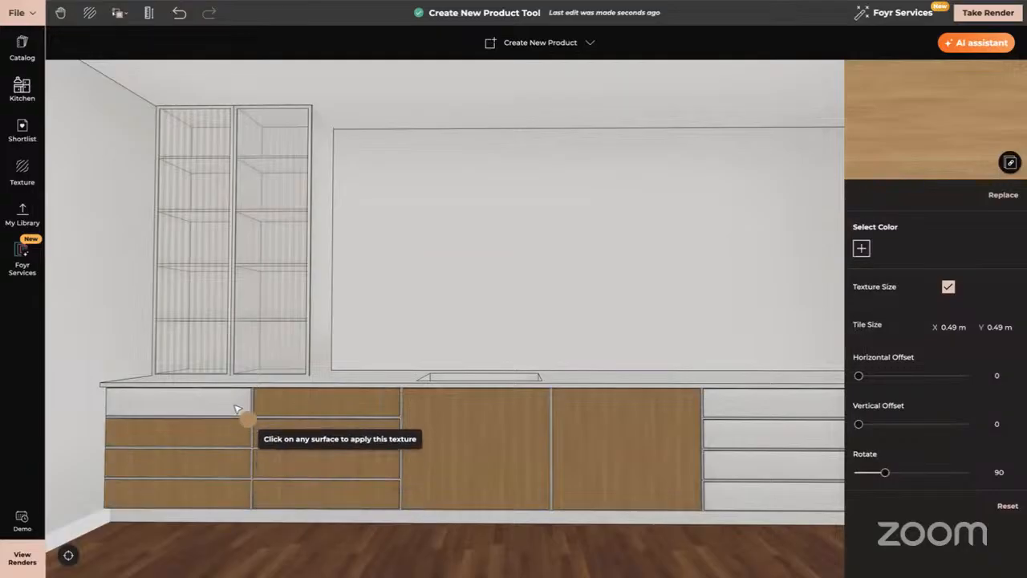
{"action": "left_click", "coordinate": [239, 404]}
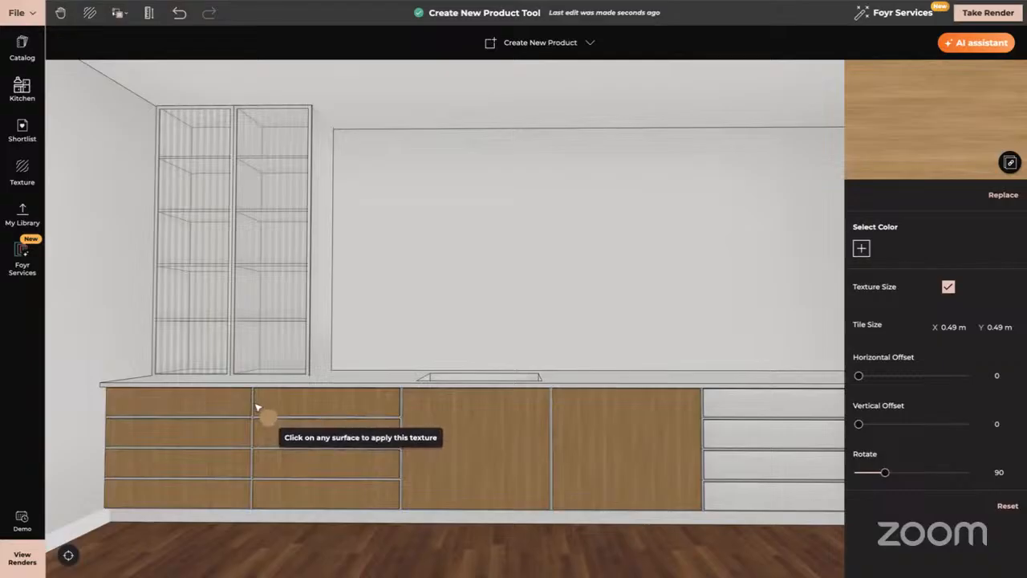
Apply the oak to the top-right drawer, second-row drawer edges and the tall right-hand door panel.
{"action": "scroll", "coordinate": [257, 407], "scroll_direction": "up", "scroll_amount": 5}
{"action": "right_click_drag", "start_coordinate": [193, 477], "coordinate": [421, 416]}
{"action": "scroll", "coordinate": [423, 418], "scroll_direction": "up", "scroll_amount": 3}
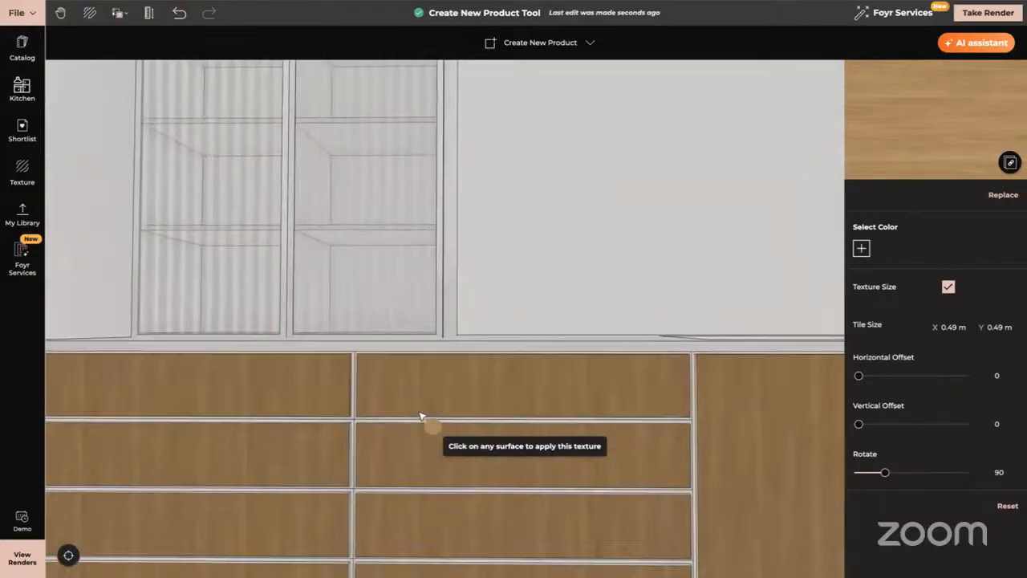
{"action": "left_click", "coordinate": [359, 369]}
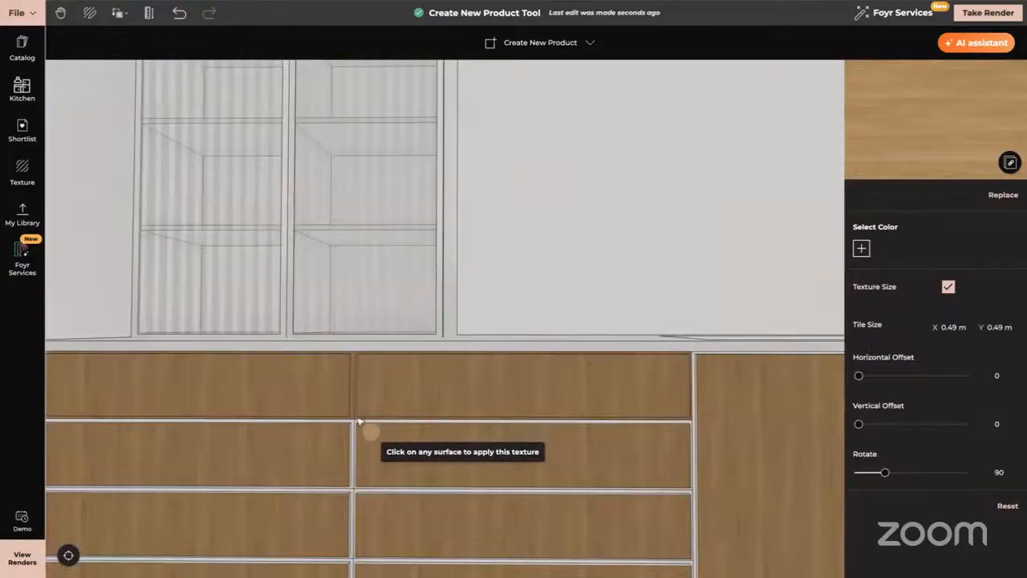
{"action": "left_click", "coordinate": [355, 424]}
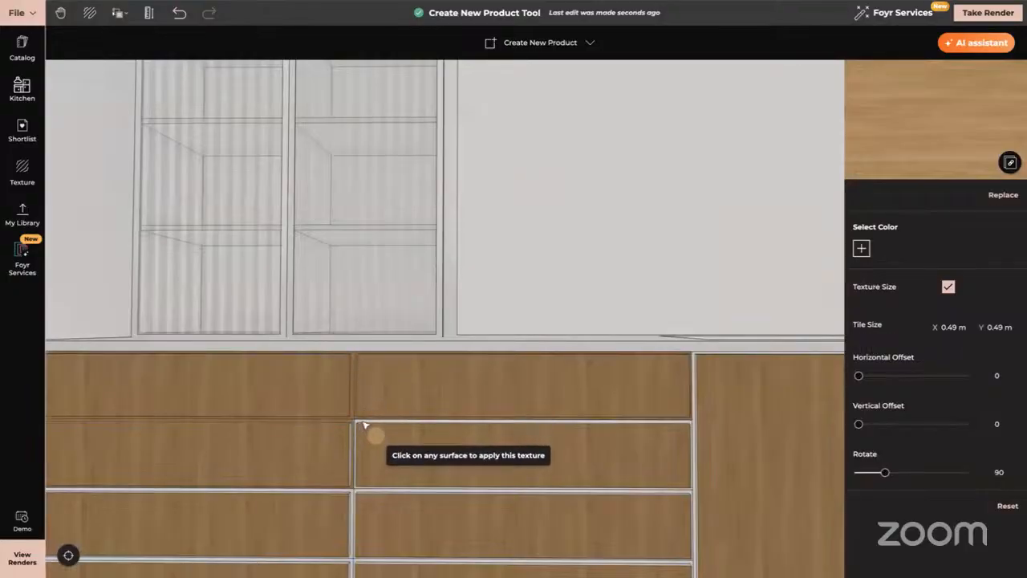
{"action": "left_click", "coordinate": [362, 423]}
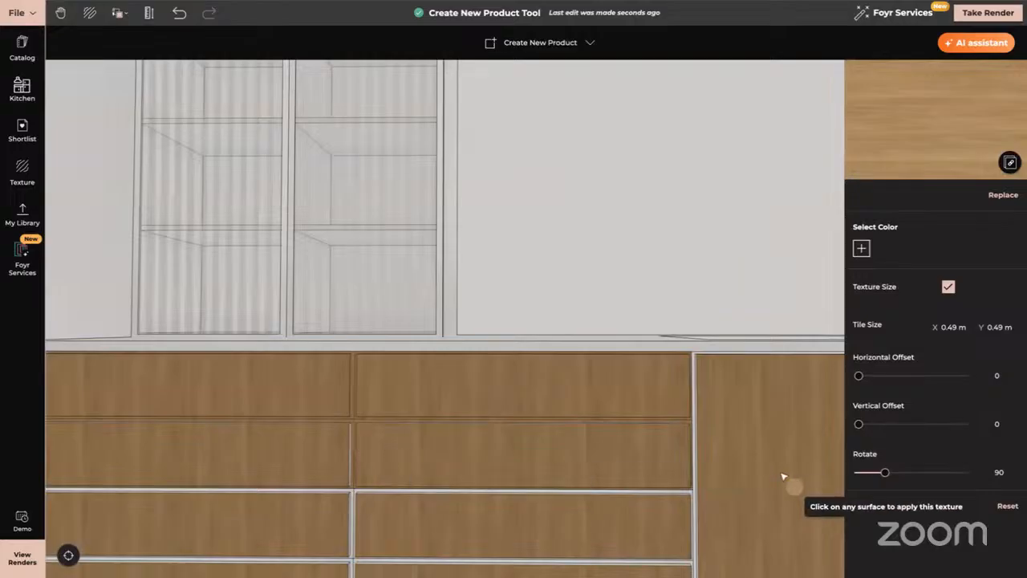
{"action": "left_click", "coordinate": [697, 416]}
Apply the oak to the top two right-hand drawers and the toe-kick strip.
{"action": "right_click_drag", "start_coordinate": [738, 426], "coordinate": [350, 426]}
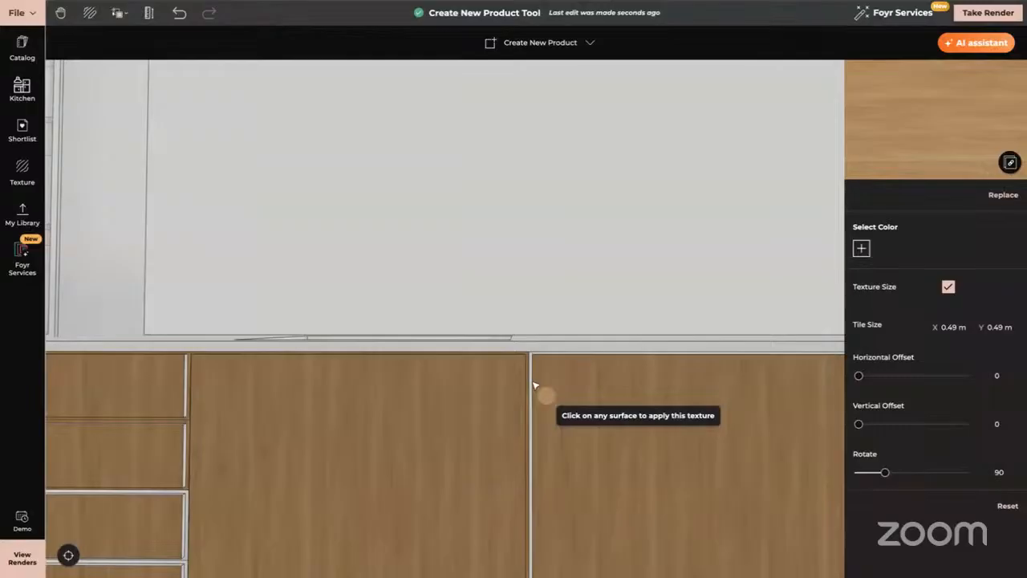
{"action": "right_click_drag", "start_coordinate": [646, 420], "coordinate": [313, 416]}
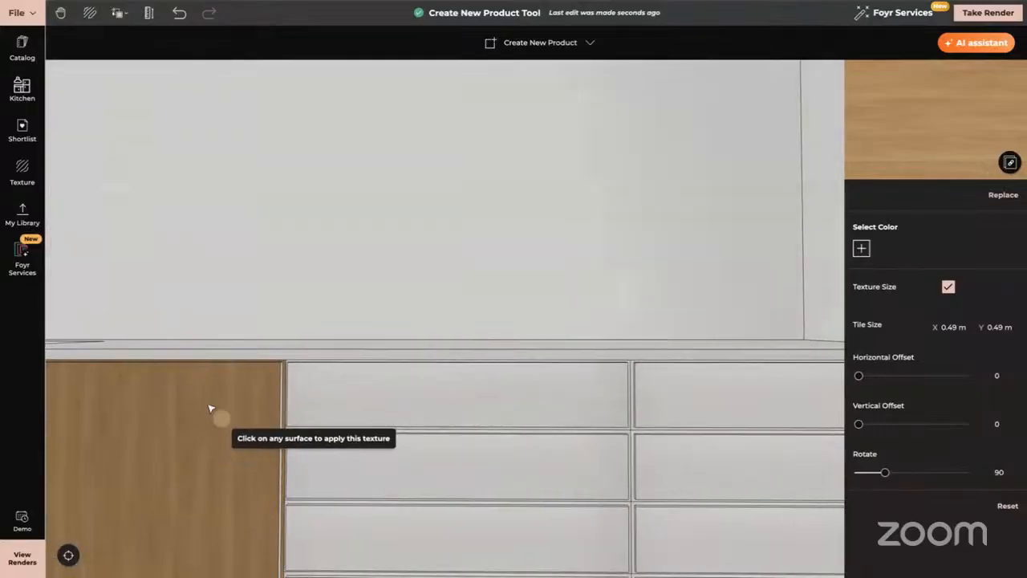
{"action": "left_click", "coordinate": [329, 406]}
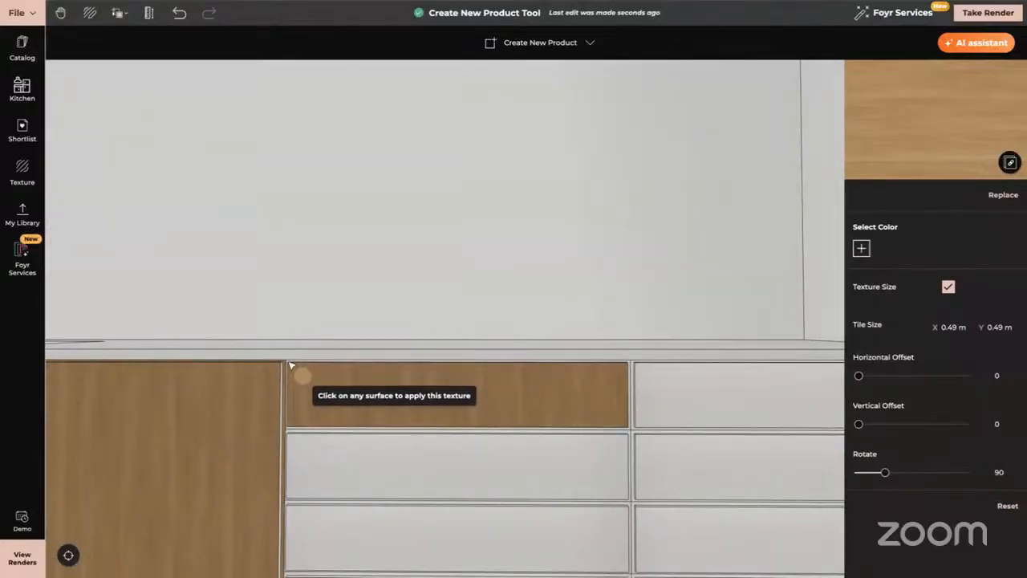
{"action": "left_click", "coordinate": [317, 461]}
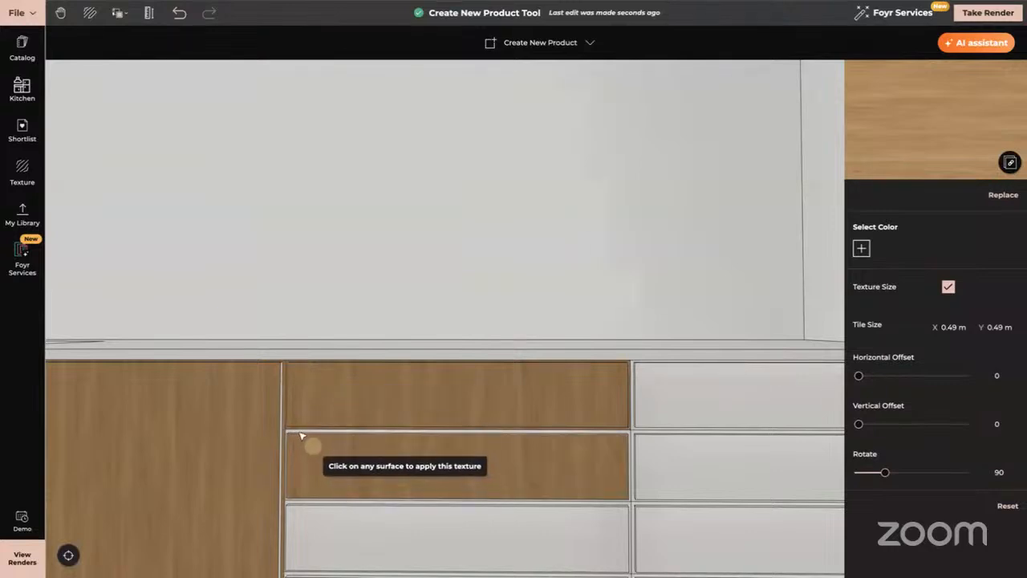
{"action": "right_click_drag", "start_coordinate": [274, 434], "coordinate": [735, 423]}
{"action": "scroll", "coordinate": [735, 423], "scroll_direction": "down", "scroll_amount": 5}
{"action": "scroll", "coordinate": [734, 420], "scroll_direction": "down", "scroll_amount": 1}
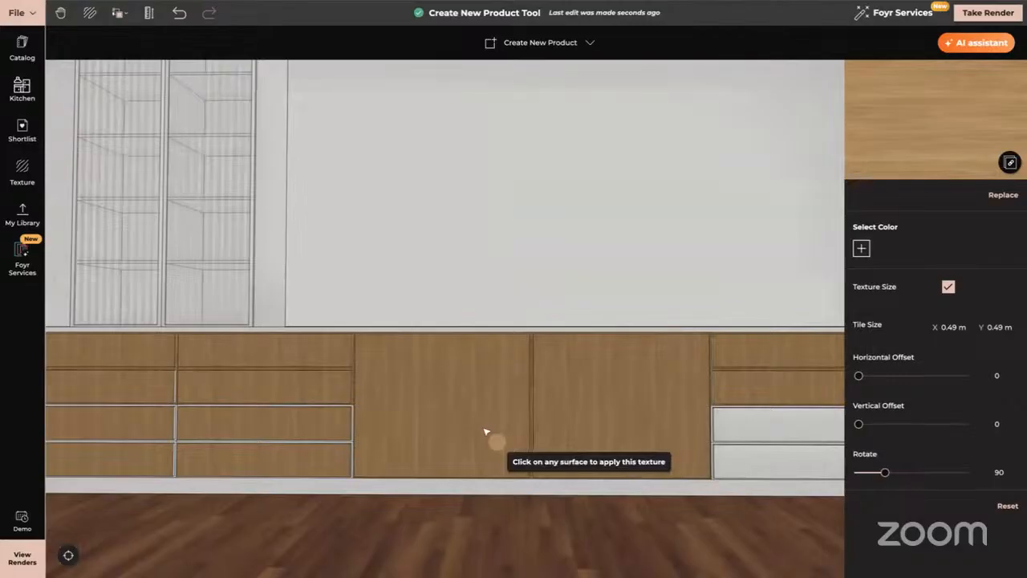
{"action": "left_click_drag", "start_coordinate": [484, 431], "coordinate": [488, 452]}
{"action": "left_click", "coordinate": [485, 481]}
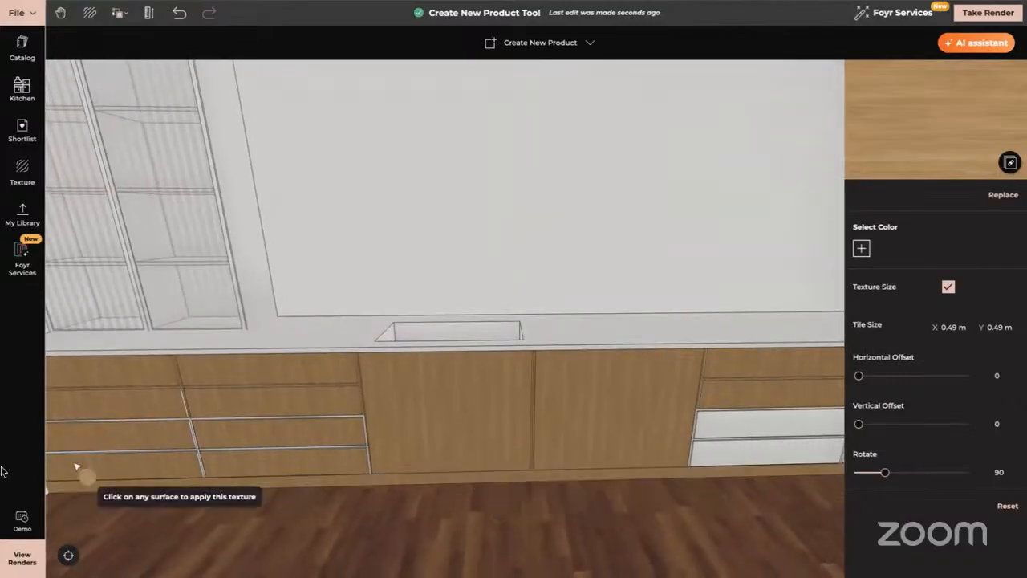
{"action": "key", "text": "Escape"}
Put Arabescato Marble from a 'marble' search on the countertop, sized to 3 m tiles.
{"action": "left_click", "coordinate": [23, 171]}
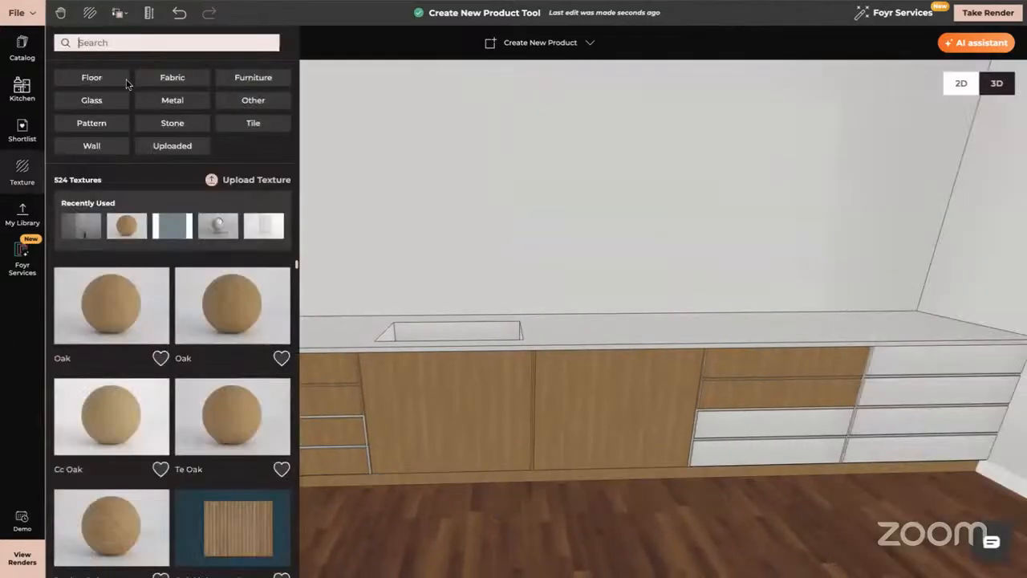
{"action": "left_click", "coordinate": [106, 46]}
{"action": "type", "text": "marble"}
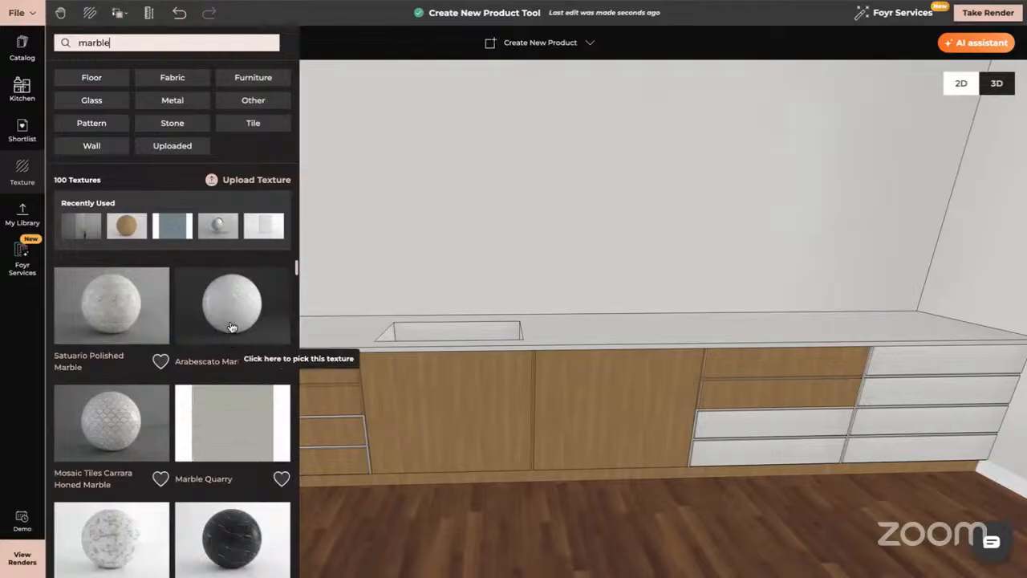
{"action": "left_click_drag", "start_coordinate": [231, 315], "coordinate": [610, 337]}
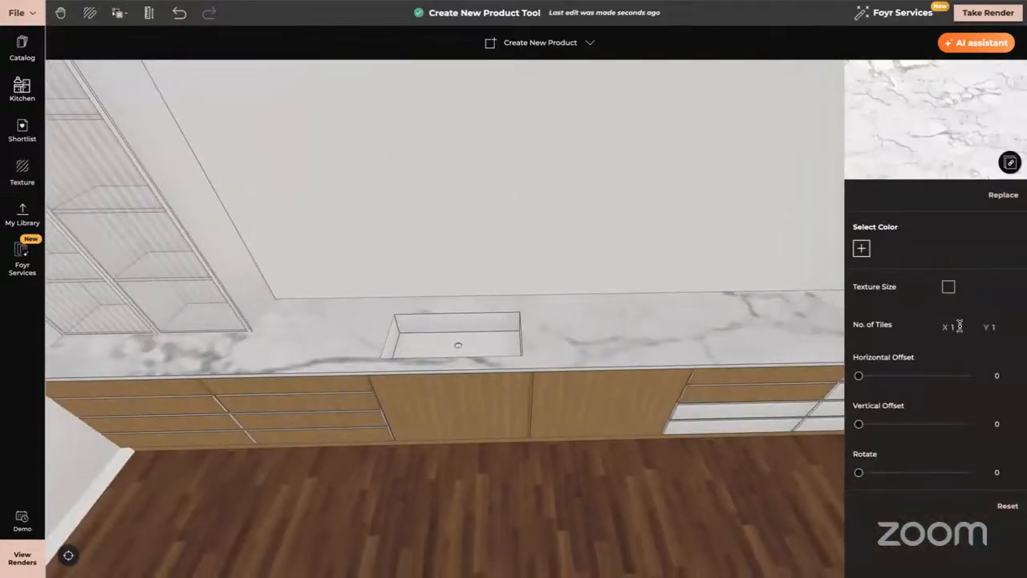
{"action": "left_click", "coordinate": [960, 327]}
{"action": "type", "text": "2"}
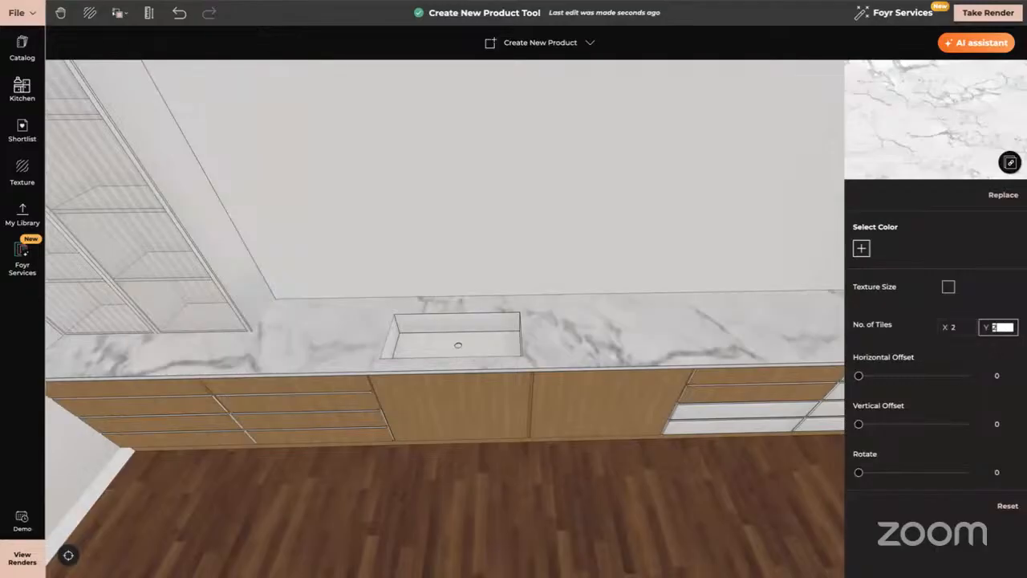
{"action": "left_click", "coordinate": [948, 287]}
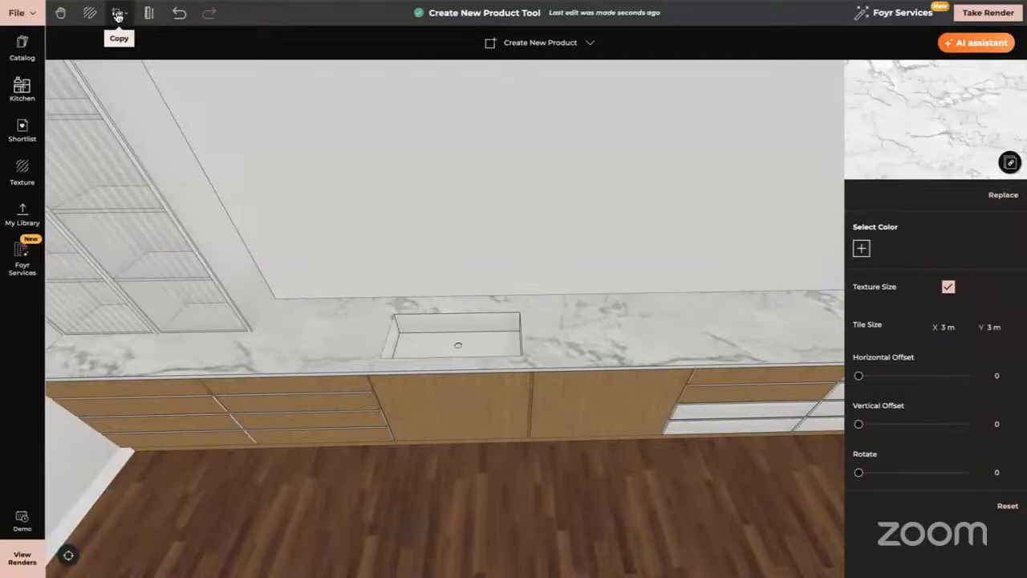
Sample the countertop's marble finish with Texture + Material.
{"action": "left_click", "coordinate": [117, 14]}
{"action": "left_click", "coordinate": [153, 62]}
{"action": "left_click", "coordinate": [349, 343]}
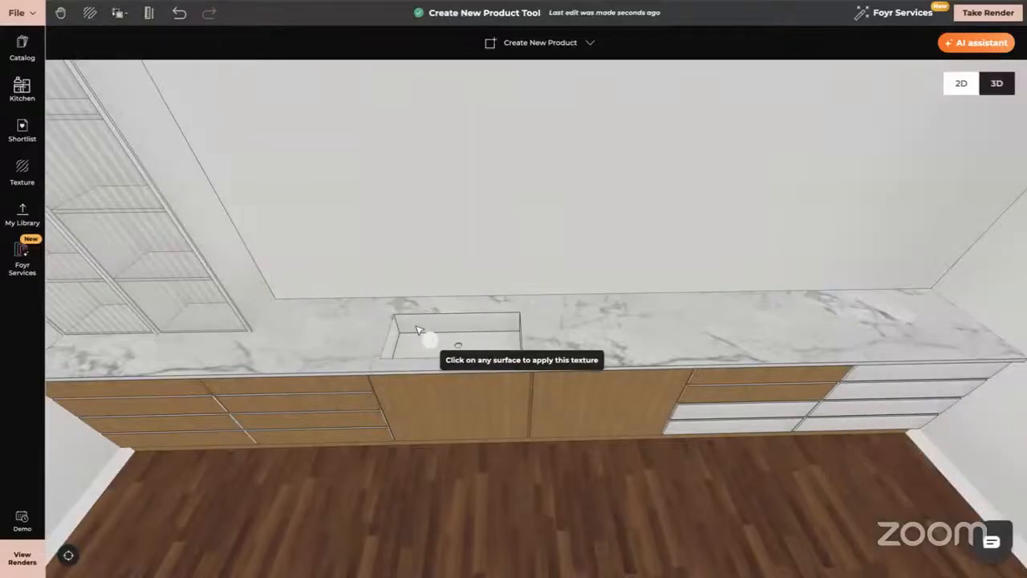
Zoom out and orbit to face the bench, fluted-glass shelving and kitchen wall straight on.
{"action": "left_click_drag", "start_coordinate": [397, 343], "coordinate": [442, 337]}
{"action": "scroll", "coordinate": [598, 389], "scroll_direction": "down", "scroll_amount": 10}
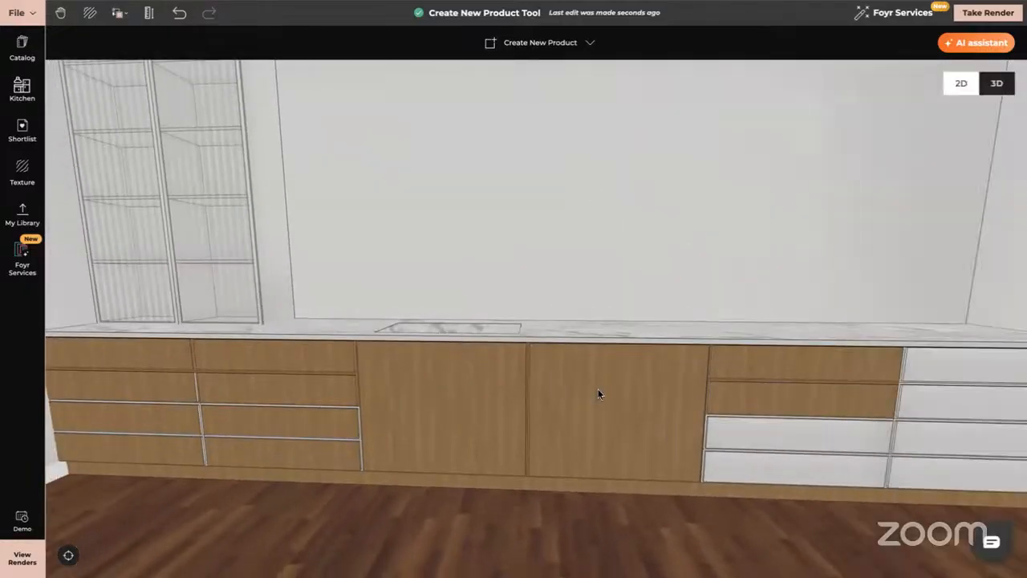
{"action": "mouse_move", "coordinate": [701, 450]}
{"action": "left_mouse_down"}
{"action": "mouse_move", "coordinate": [706, 436]}
{"action": "mouse_move", "coordinate": [699, 450]}
{"action": "left_mouse_up"}
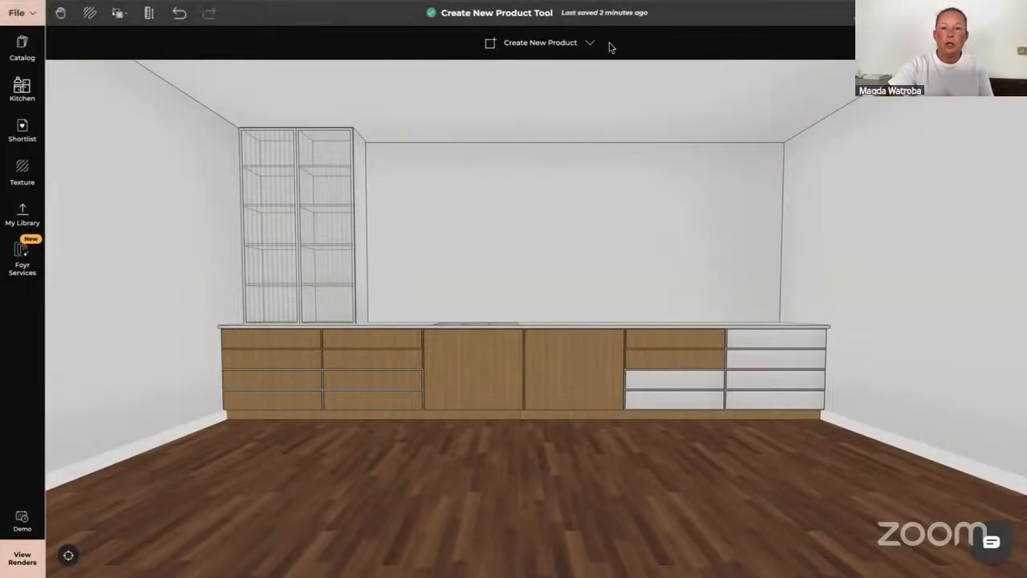
Switch to the 'Foyr Neo - Office Hours' deck and scroll to the Rules slide with six contest rules.
{"action": "key", "text": "alt+Tab"}
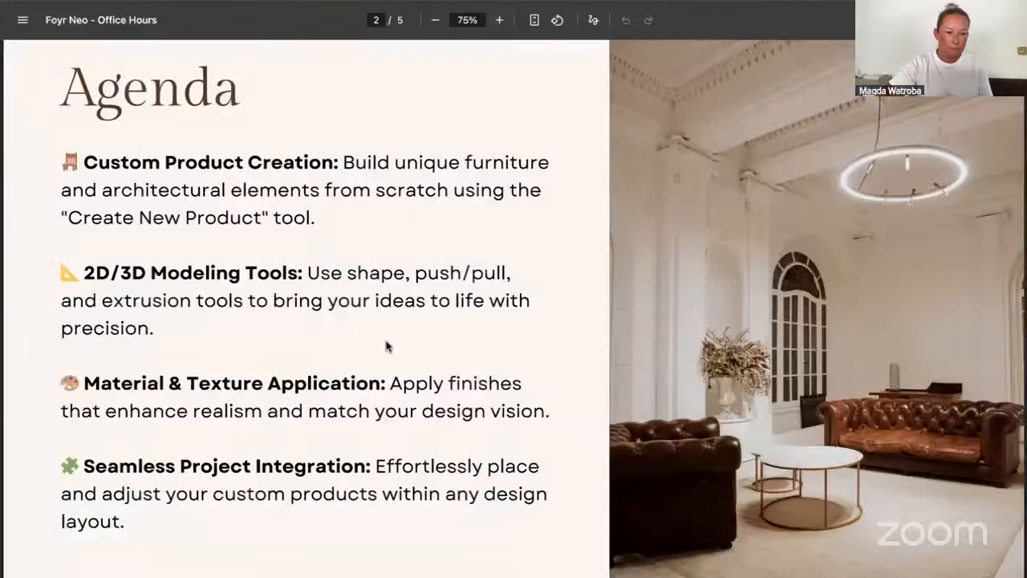
{"action": "scroll", "coordinate": [386, 345], "scroll_direction": "down", "scroll_amount": 5}
{"action": "scroll", "coordinate": [326, 433], "scroll_direction": "down", "scroll_amount": 5}
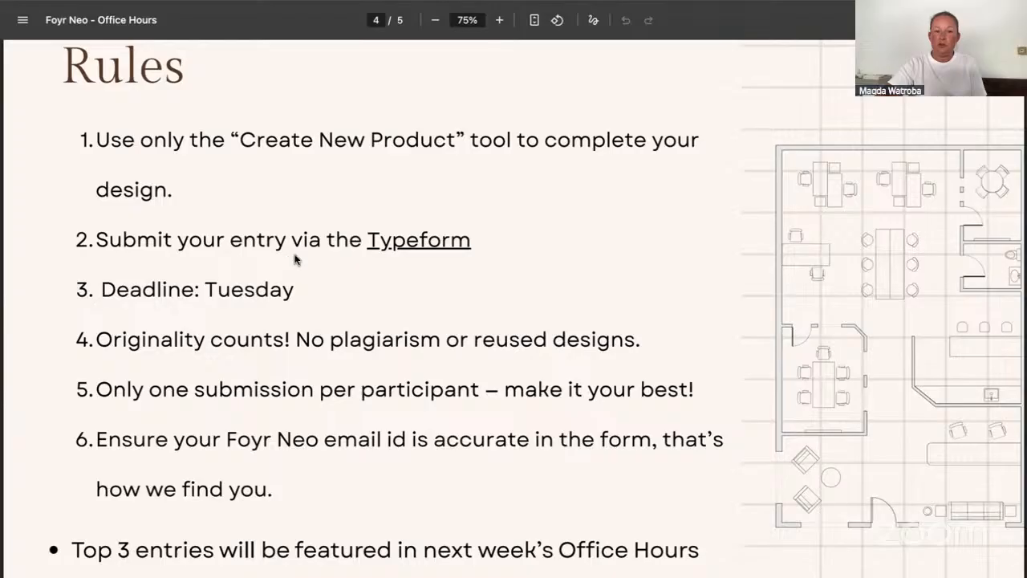
{"action": "scroll", "coordinate": [414, 271], "scroll_direction": "down", "scroll_amount": 2}
{"action": "scroll", "coordinate": [414, 271], "scroll_direction": "down", "scroll_amount": 2}
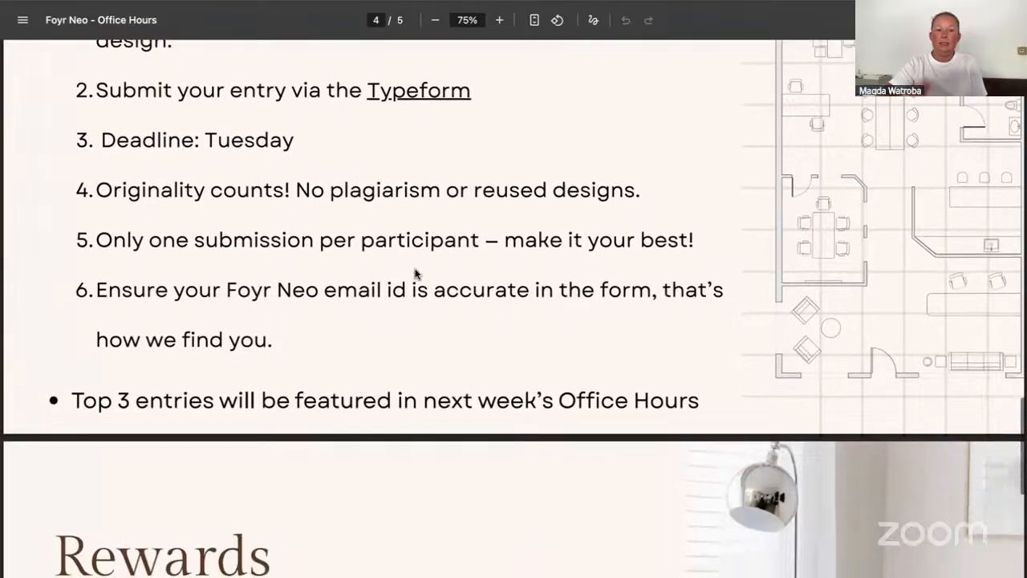